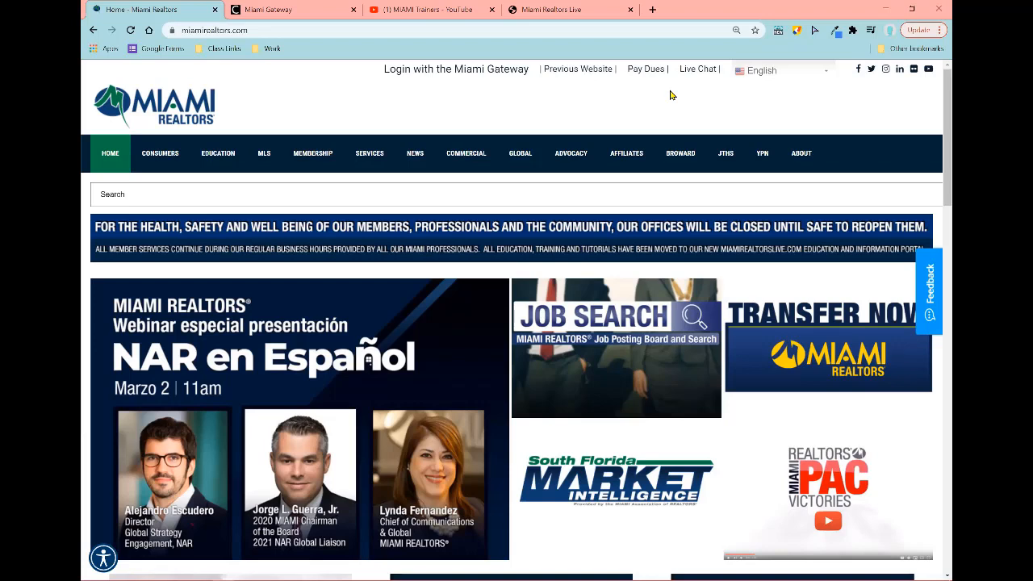
Step: Scroll the miamirealtors.com home page, then switch to the Miami Gateway tab's single sign-on services grid
left_click(257, 9)
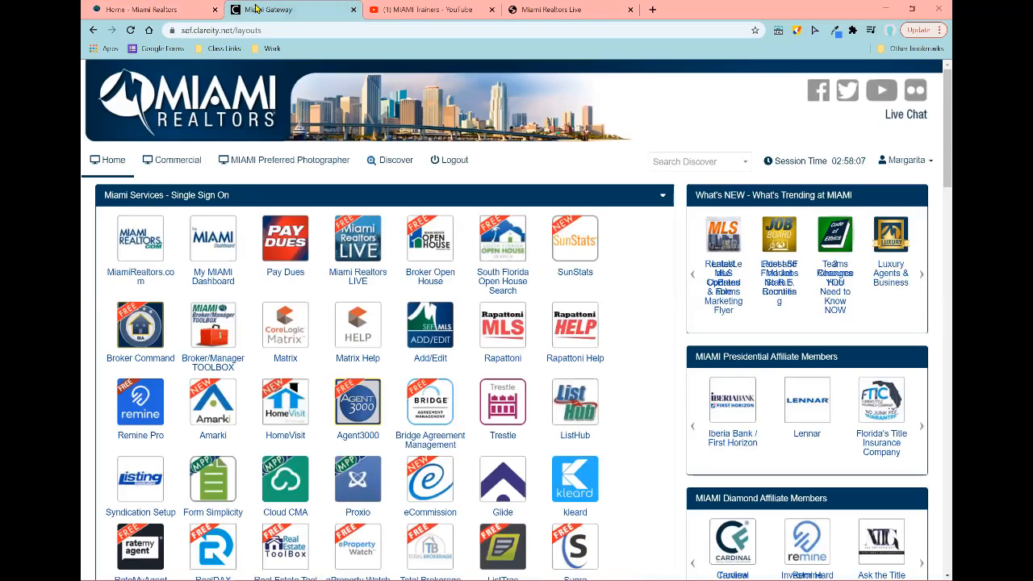
left_click(166, 10)
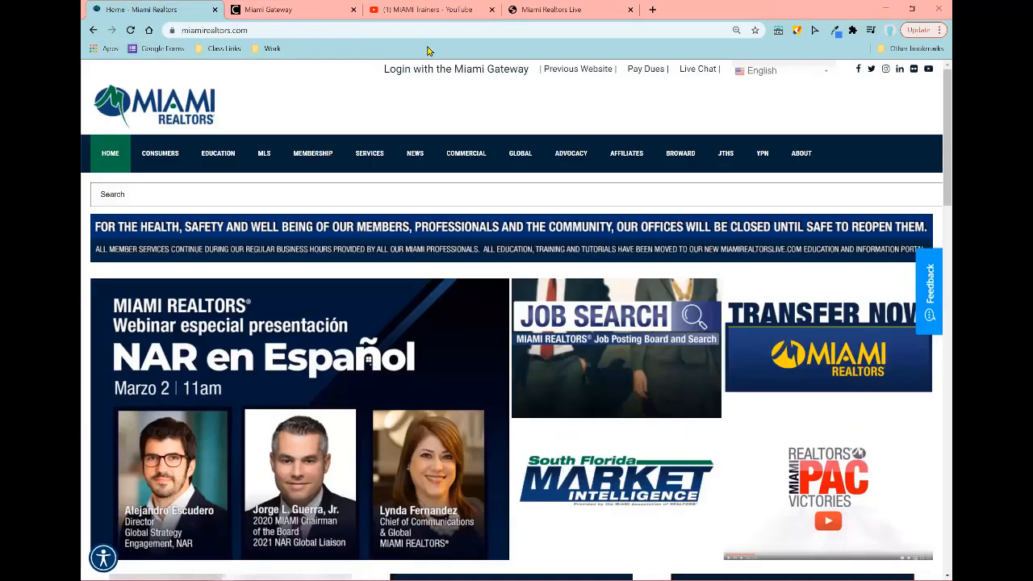
left_click(465, 88)
scroll(133, 367, "down", 3)
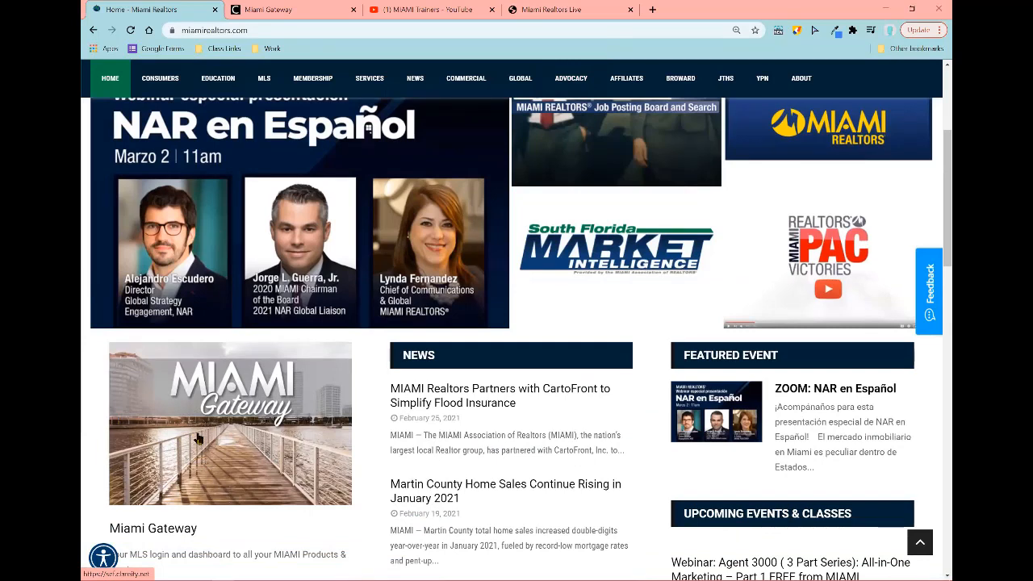
left_click(295, 8)
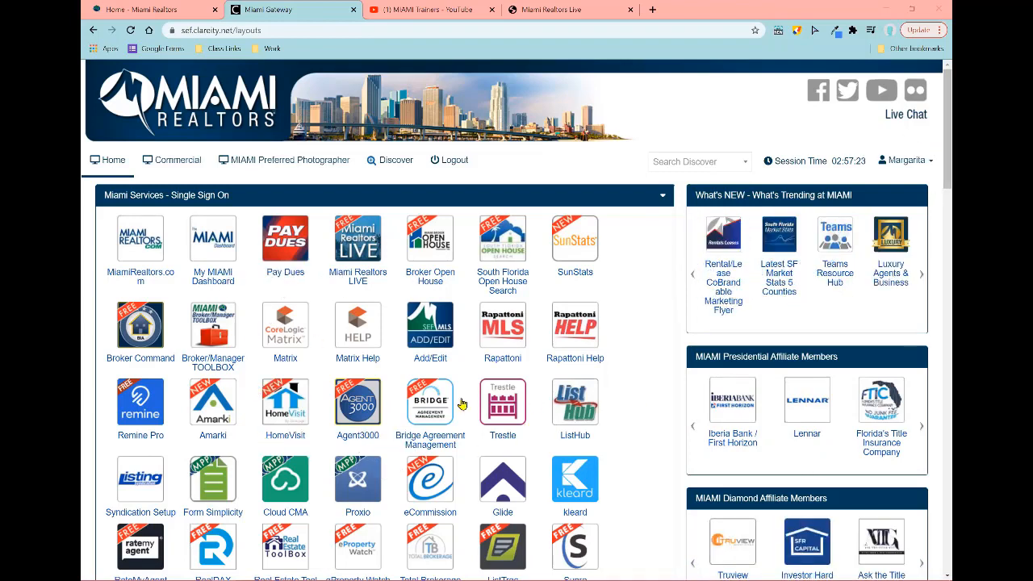
Step: Launch Agent3000 from the Miami Services single sign-on grid
left_click(364, 412)
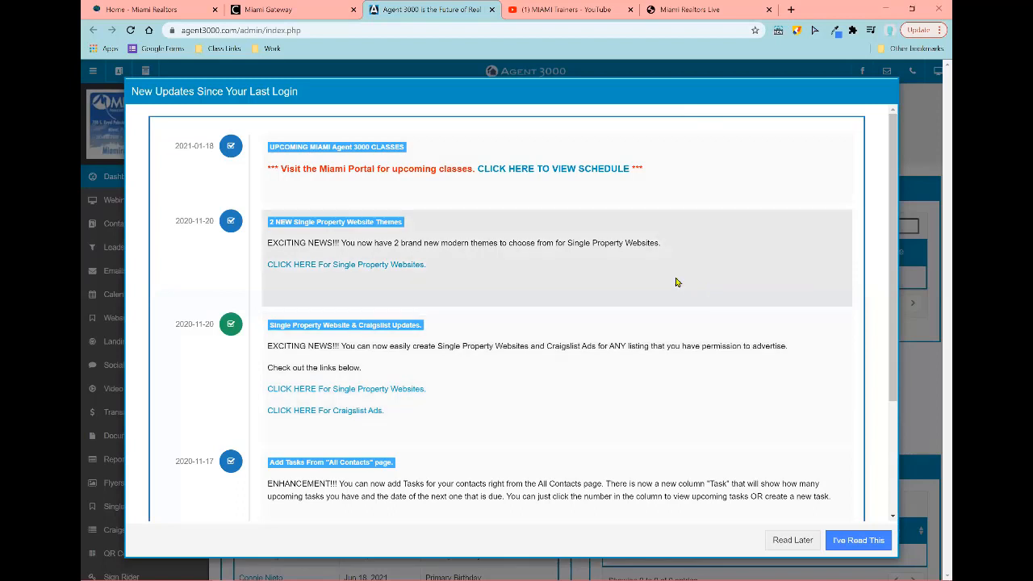
Step: Open the upcoming Agent 3000 classes schedule link, then dismiss the New Updates notice with Read Later
scroll(669, 309, "down", 2)
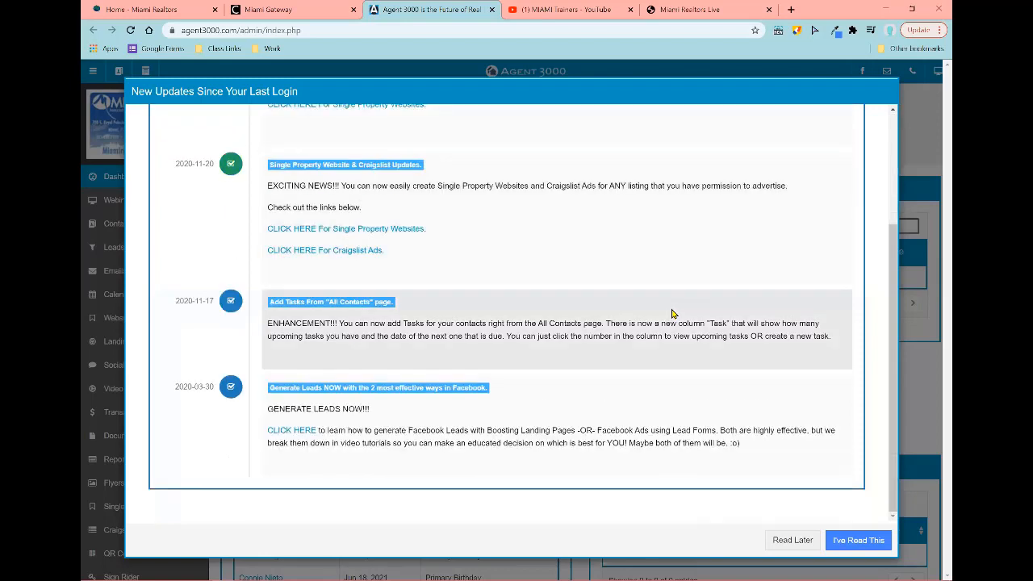
scroll(673, 316, "up", 2)
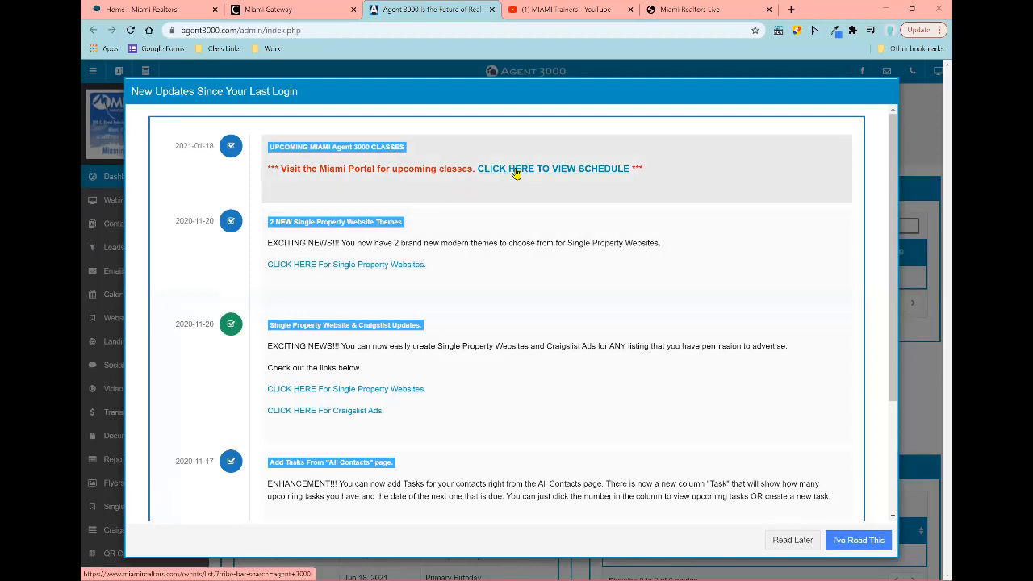
left_click(515, 174)
left_click(799, 540)
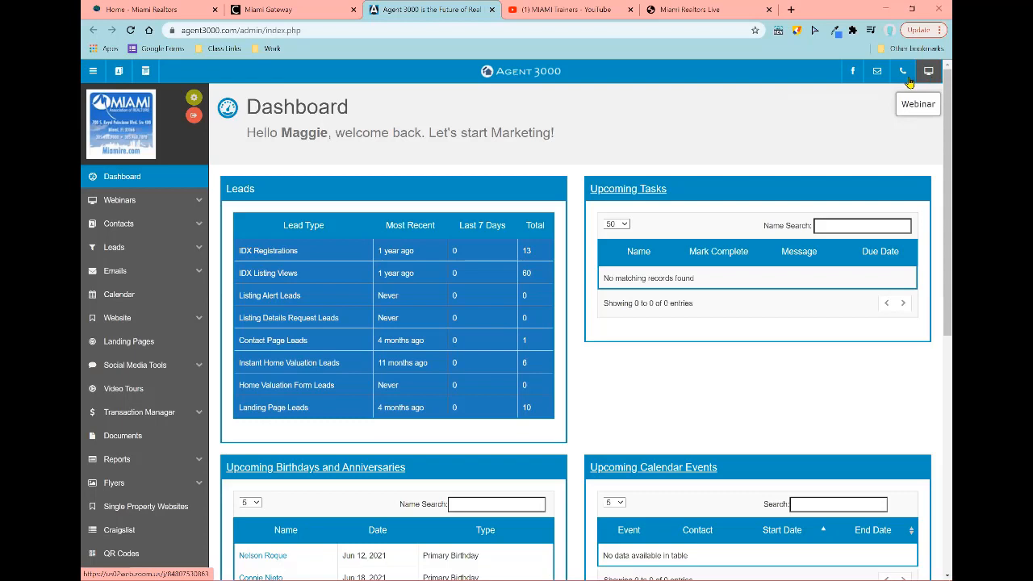
left_click(119, 203)
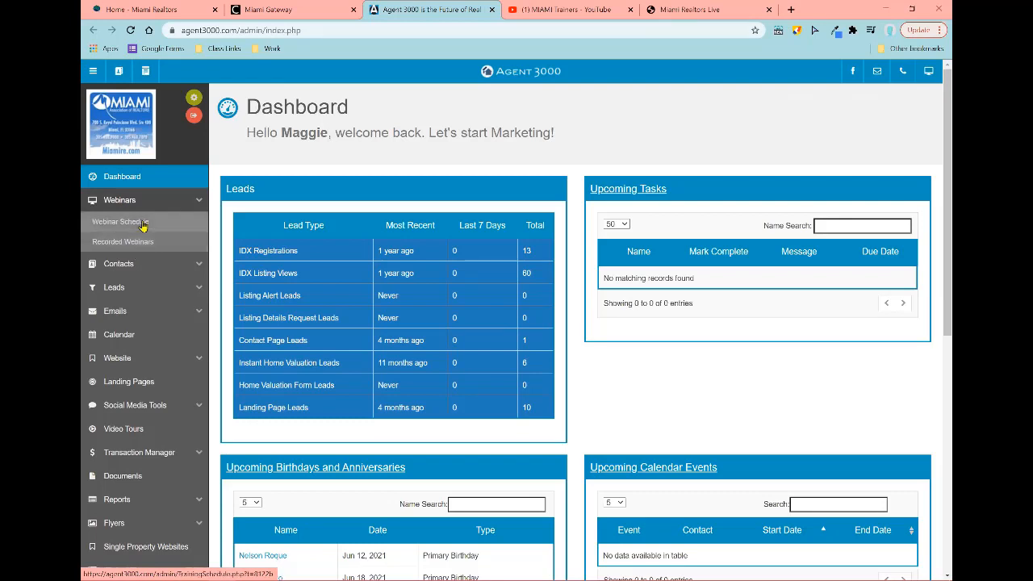
left_click(194, 200)
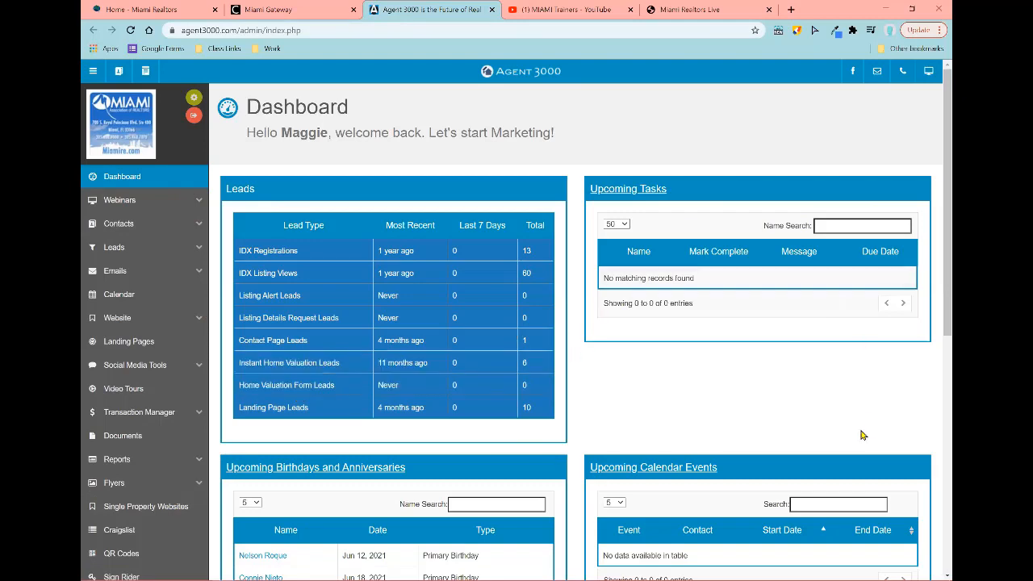
scroll(634, 372, "down", 2)
scroll(629, 365, "down", 5)
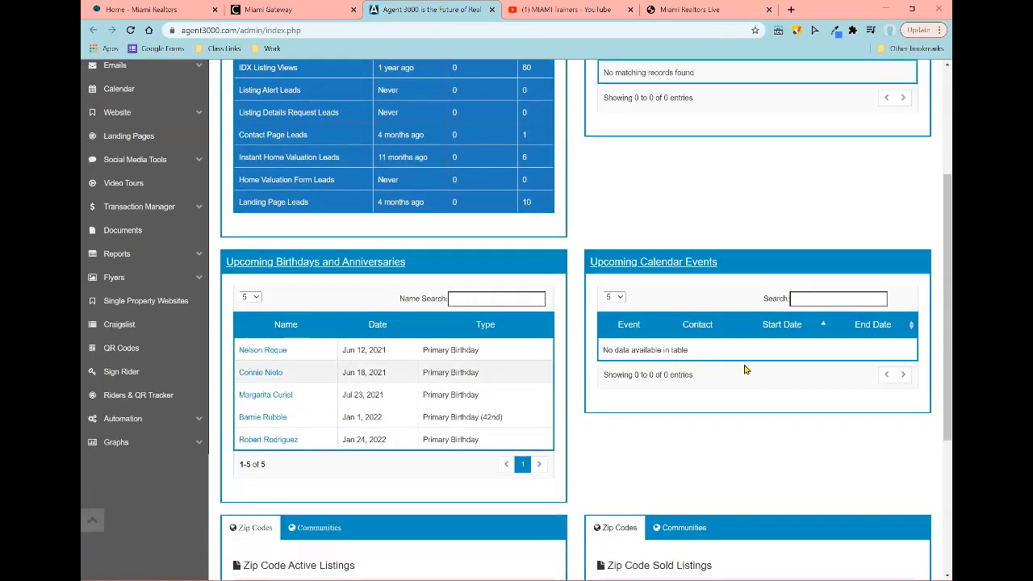
scroll(722, 374, "up", 6)
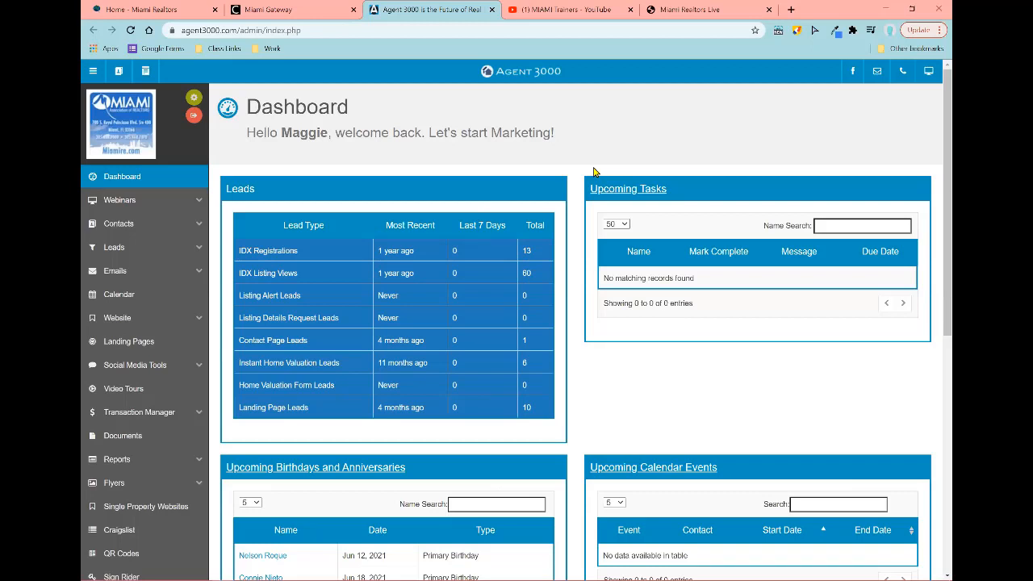
Step: Open the account profile settings and append 'ePro' to the end of Your Name
left_click(193, 103)
left_click(194, 103)
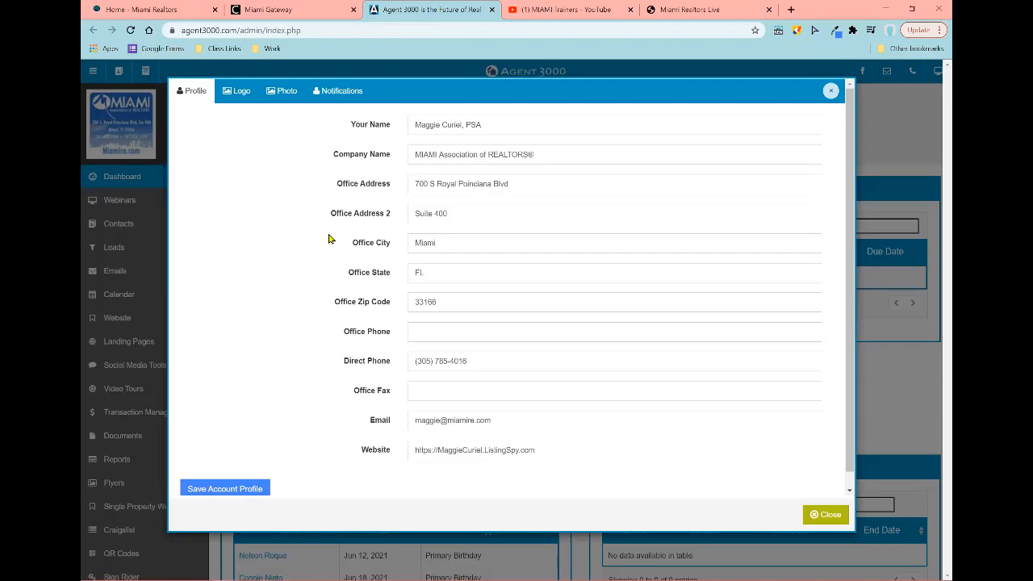
left_click(604, 121)
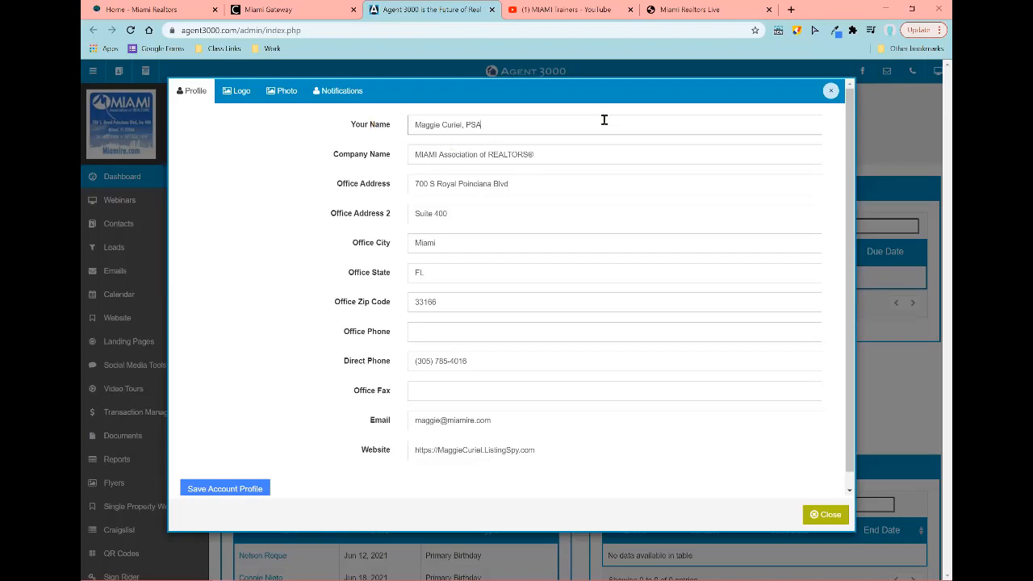
type("ePro")
Step: Save the updated account profile with Save Account Profile
scroll(565, 218, "down", 1)
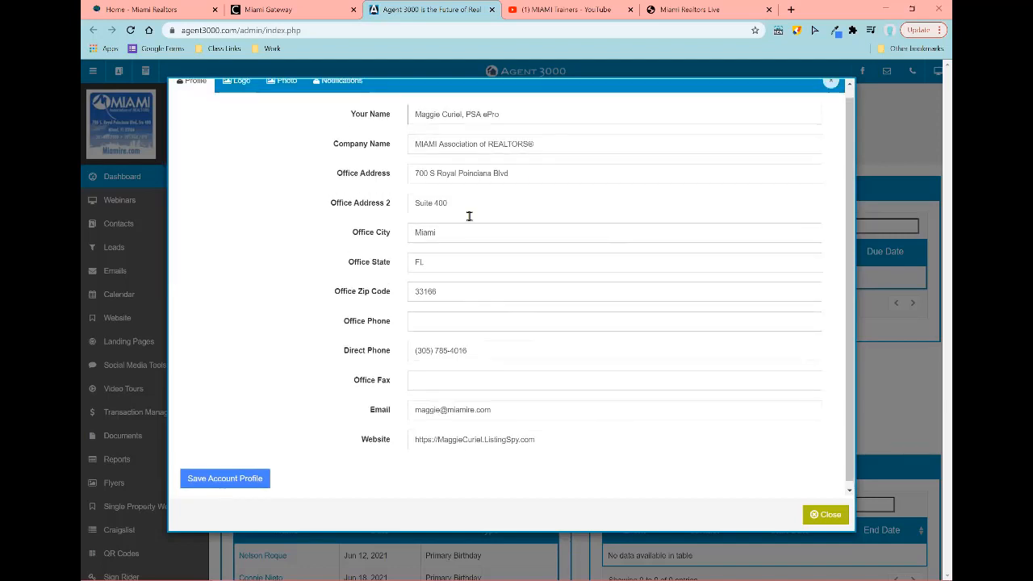
scroll(469, 217, "up", 1)
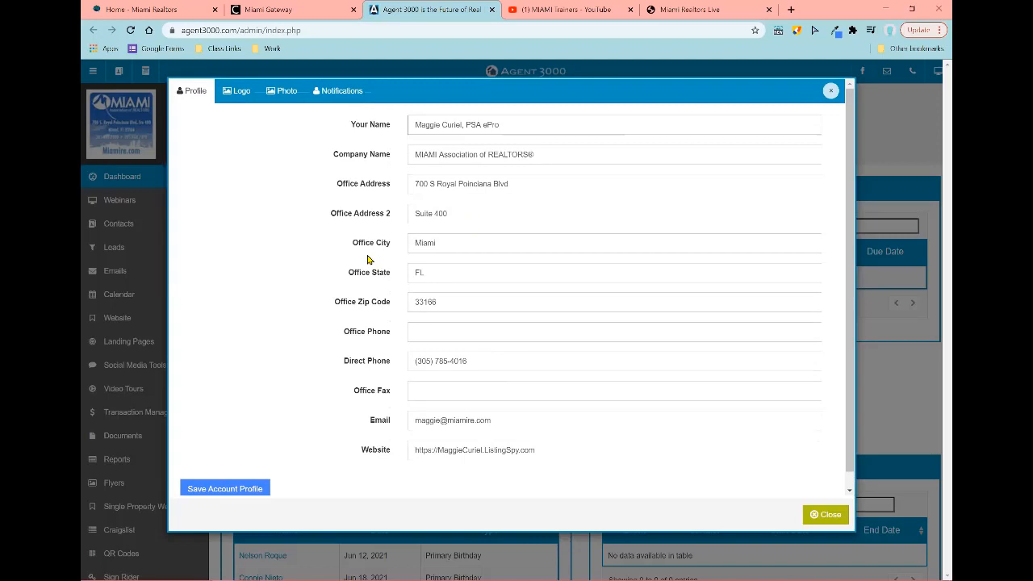
left_click(245, 495)
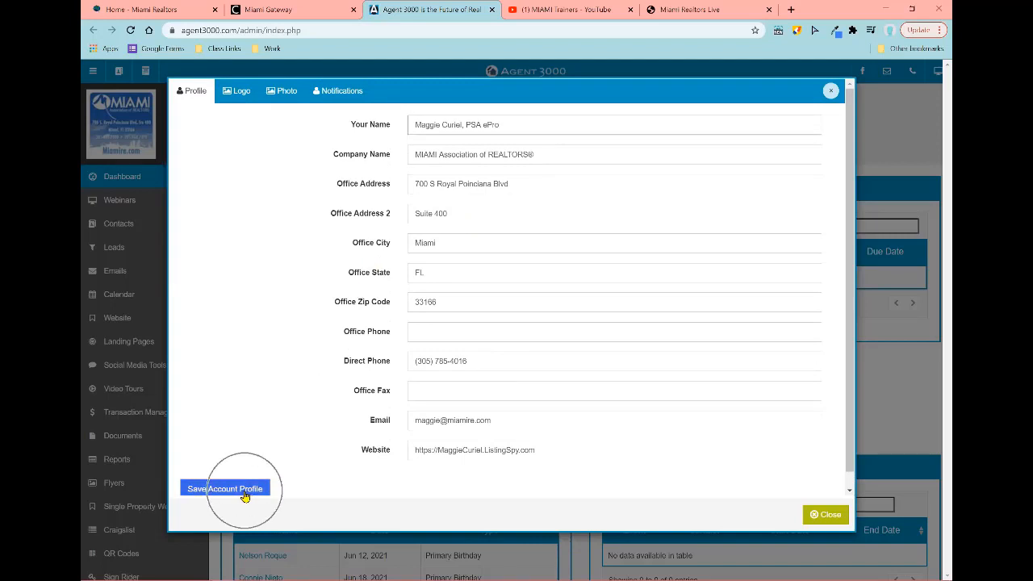
scroll(226, 474, "down", 1)
key("ctrl")
key("ctrl")
key("ctrl")
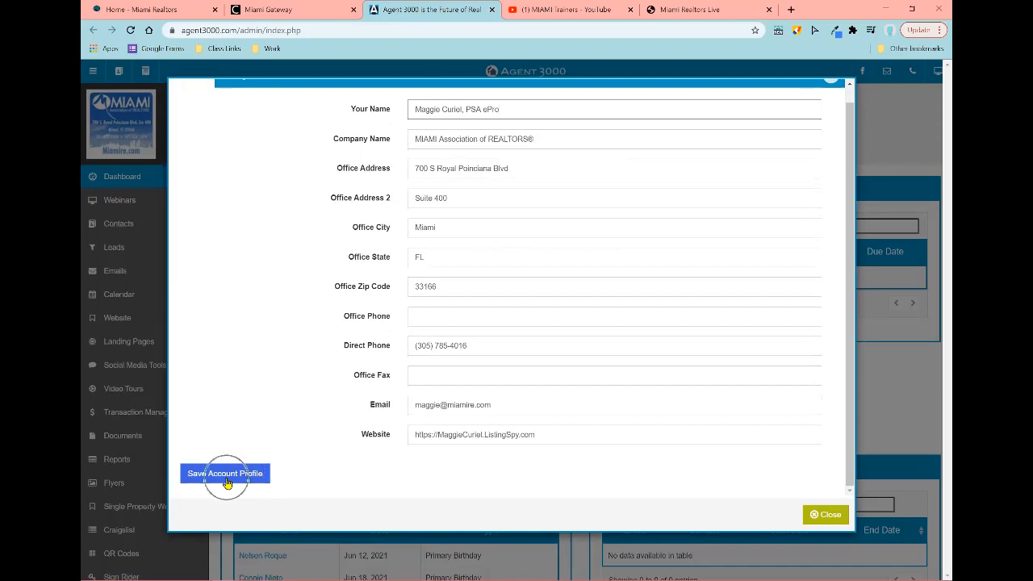
key("ctrl")
key("ctrl")
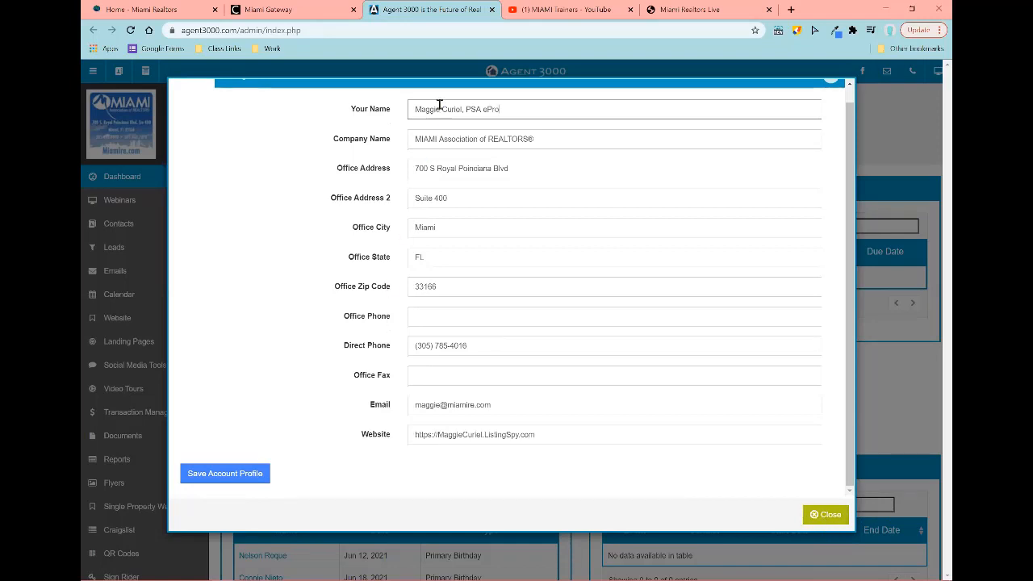
left_click(226, 475)
left_click(225, 475)
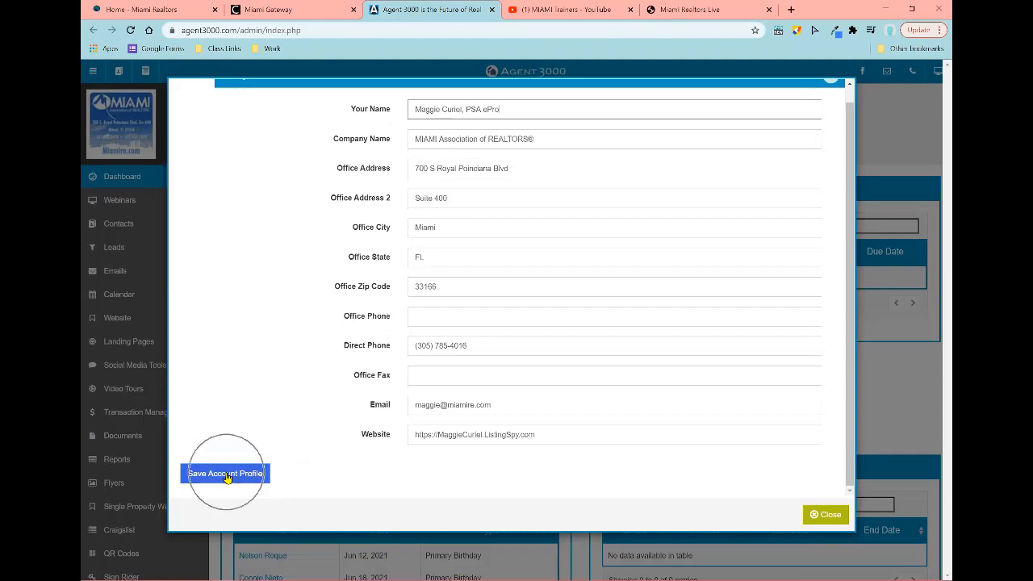
scroll(272, 408, "up", 1)
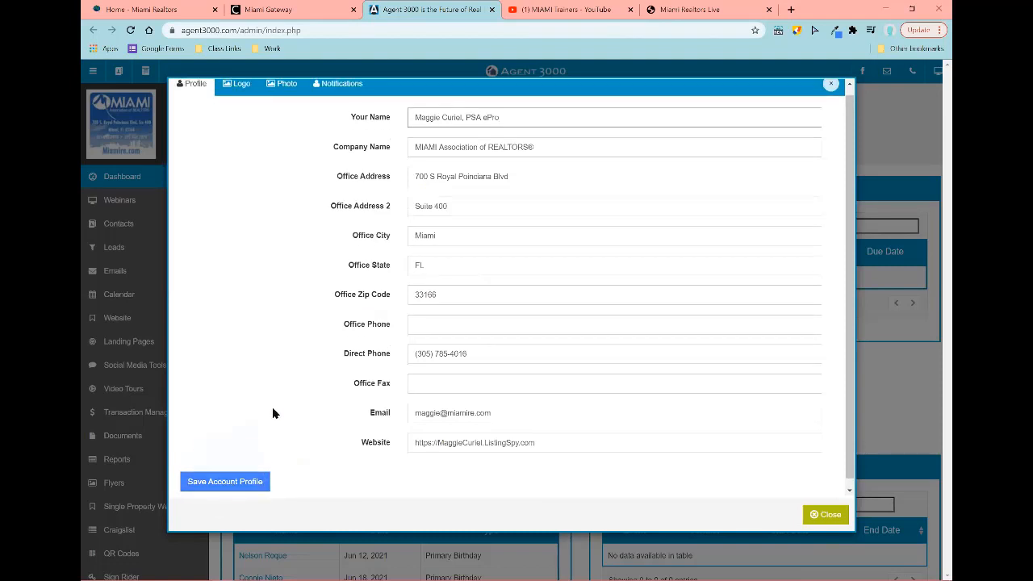
Step: Review the account's Logo and Photo upload settings
left_click(234, 95)
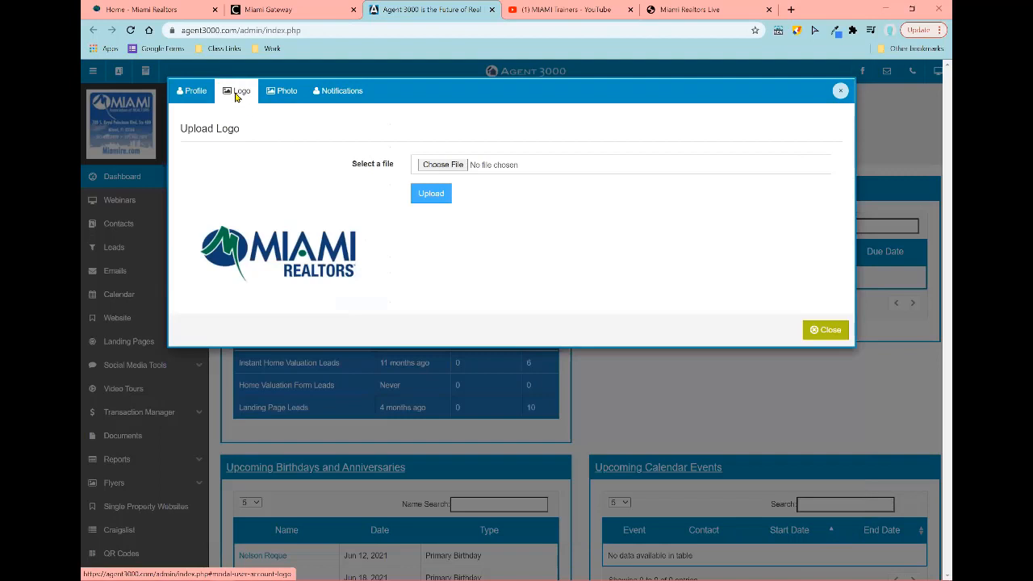
left_click(236, 96)
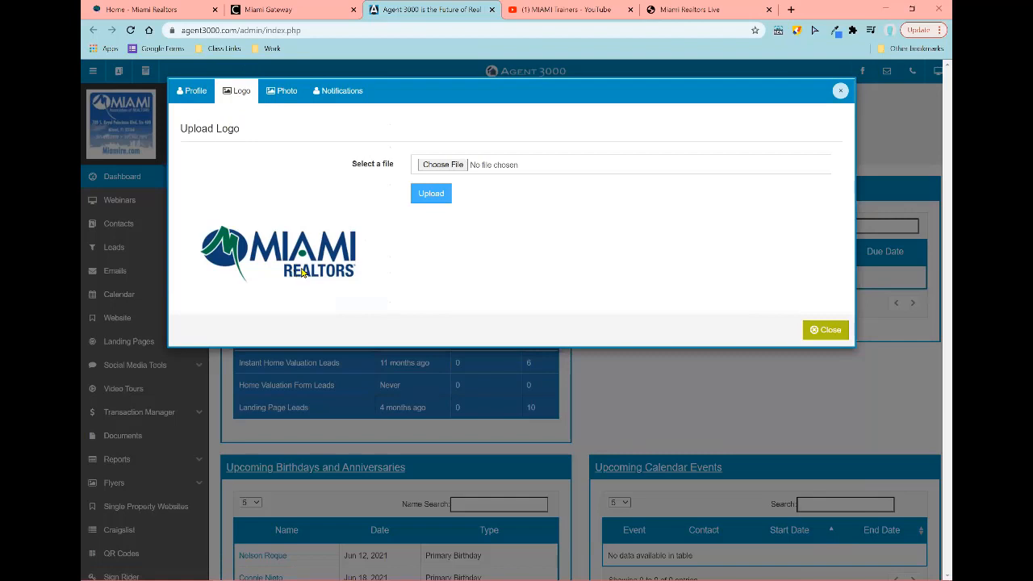
left_click(273, 99)
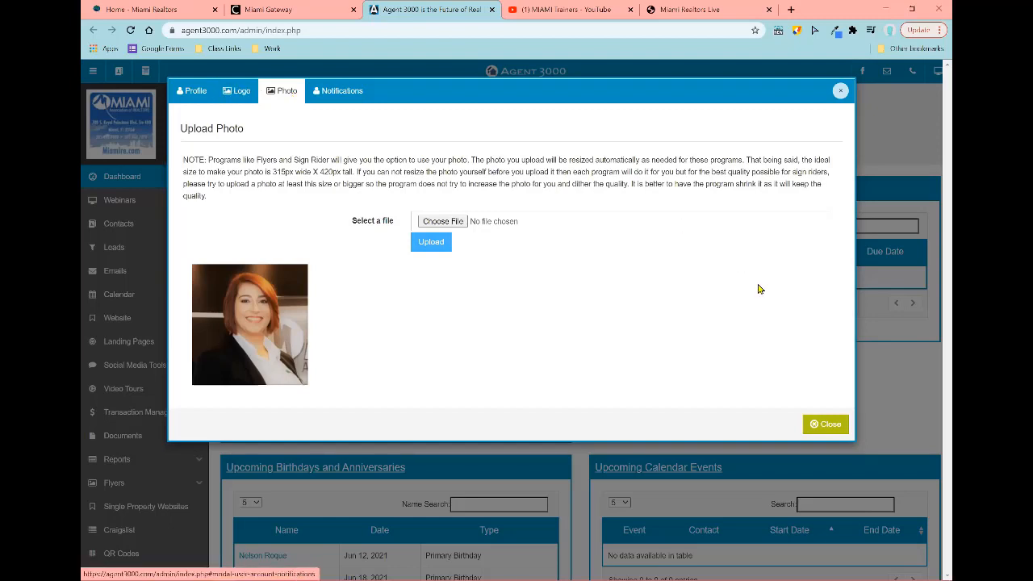
Step: Close the account settings and expand Social Media Tools in the sidebar
left_click(825, 434)
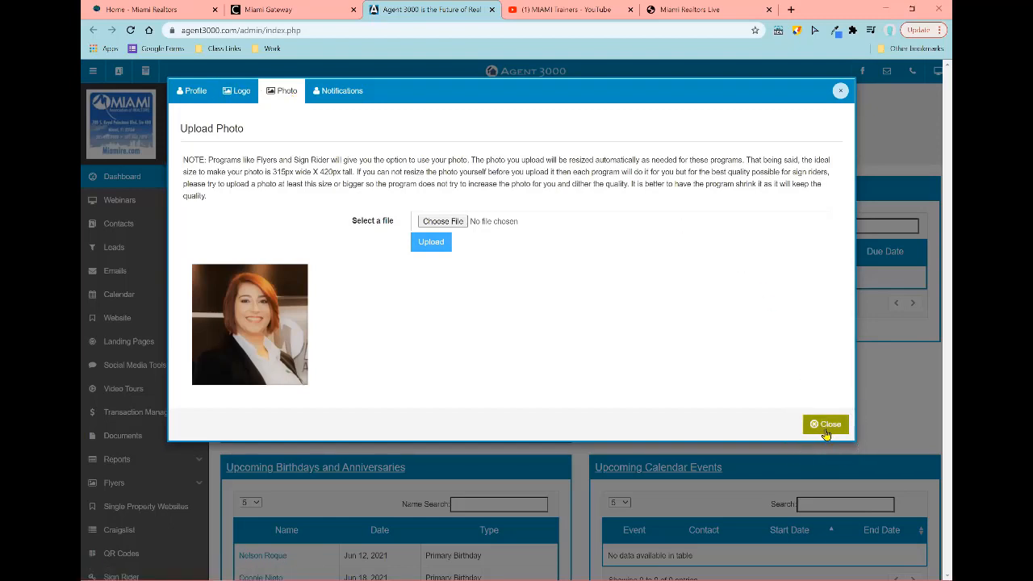
left_click(841, 98)
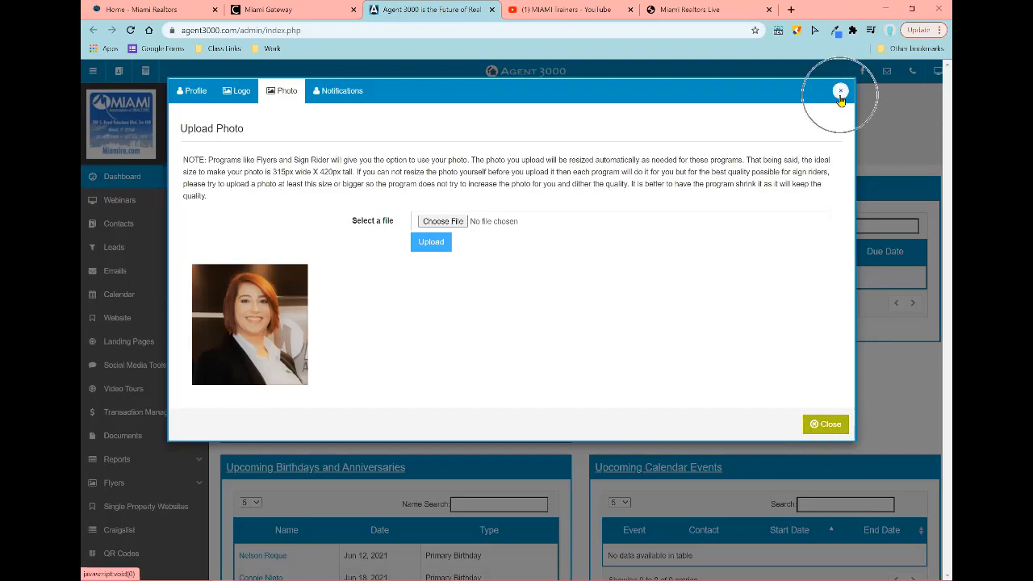
left_click(825, 424)
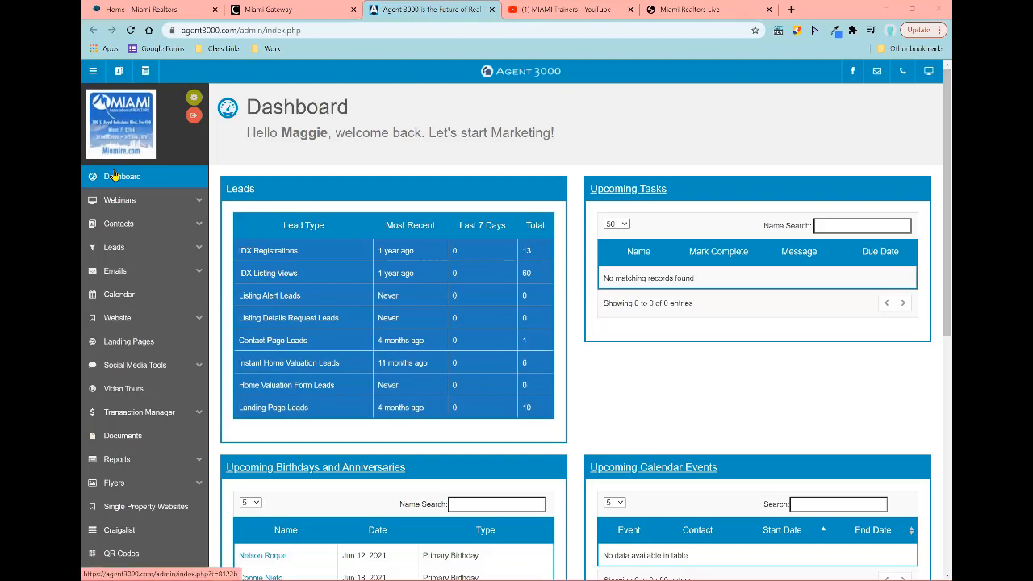
left_click(139, 369)
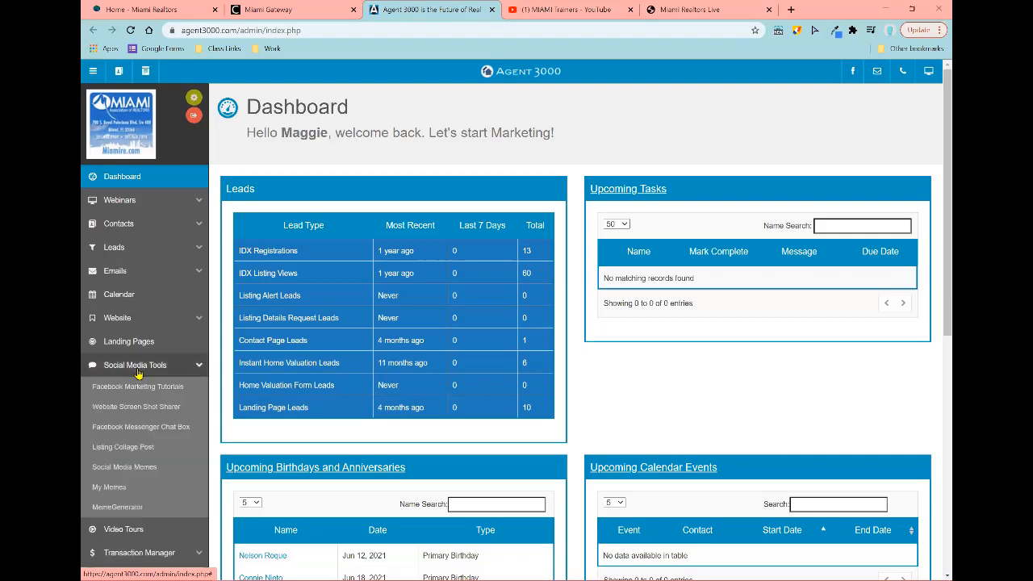
left_click(170, 448)
left_click(165, 408)
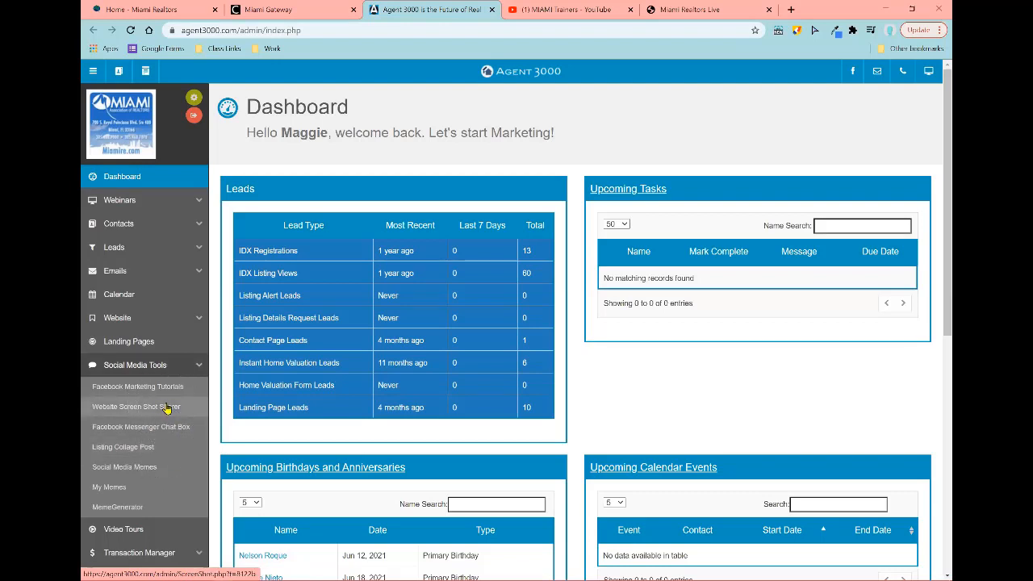
left_click(141, 367)
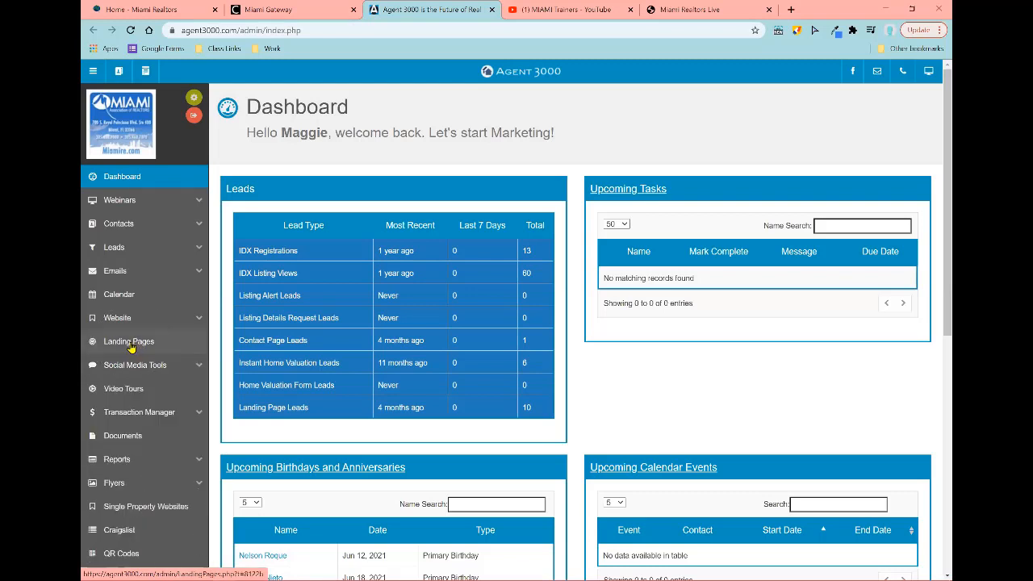
key("ctrl")
key("ctrl")
key("ctrl")
key("ctrl")
key("ctrl")
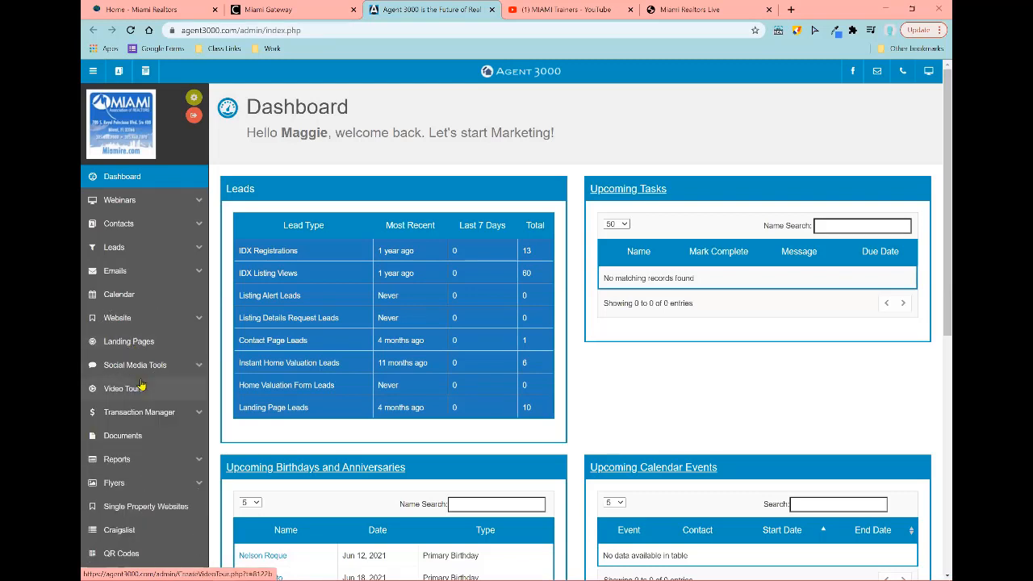
scroll(182, 371, "down", 2)
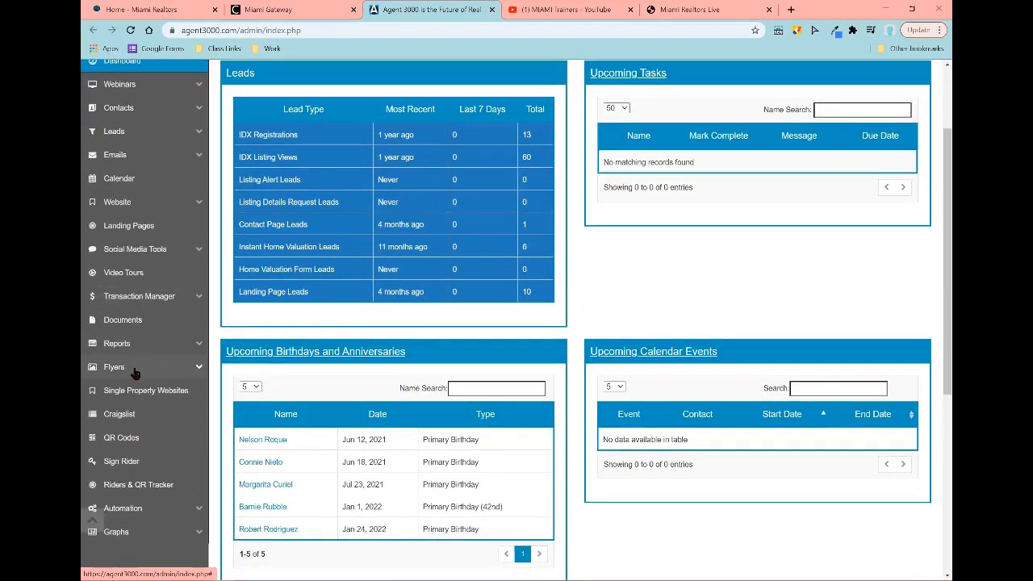
left_click(135, 369)
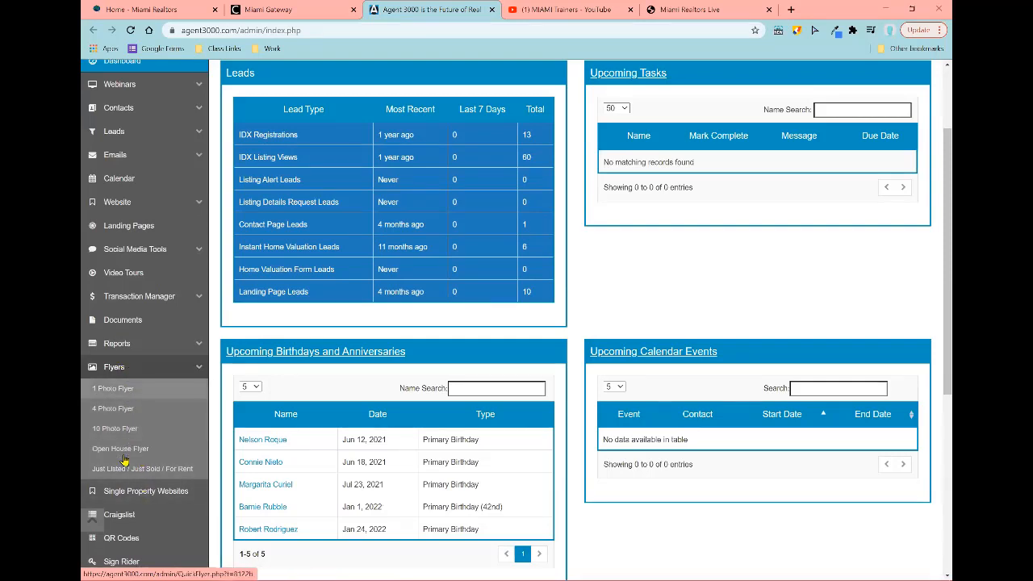
left_click(134, 369)
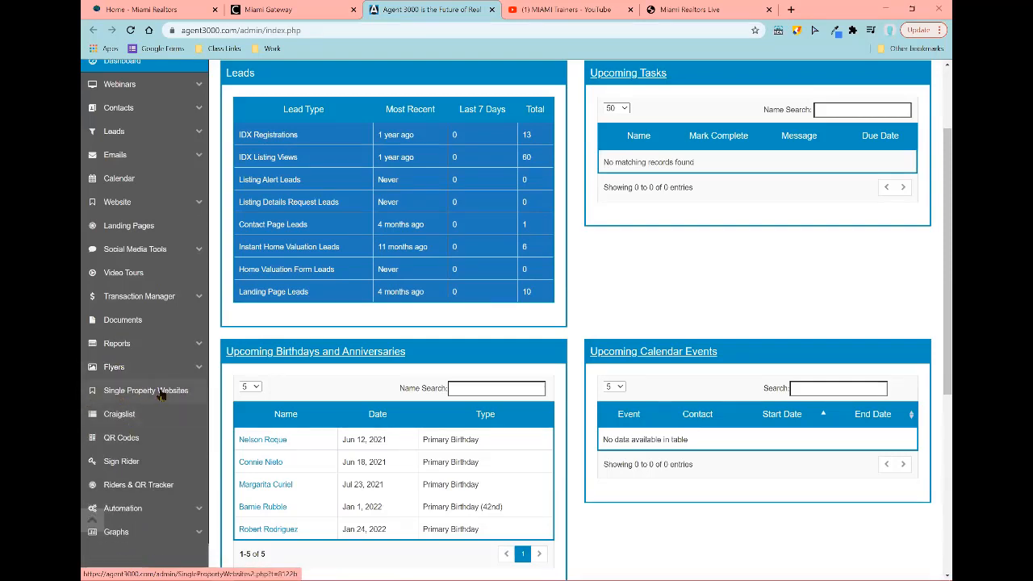
Step: Open Single Property Websites and look through the agent's listings below the MLS number lookup
left_click(161, 393)
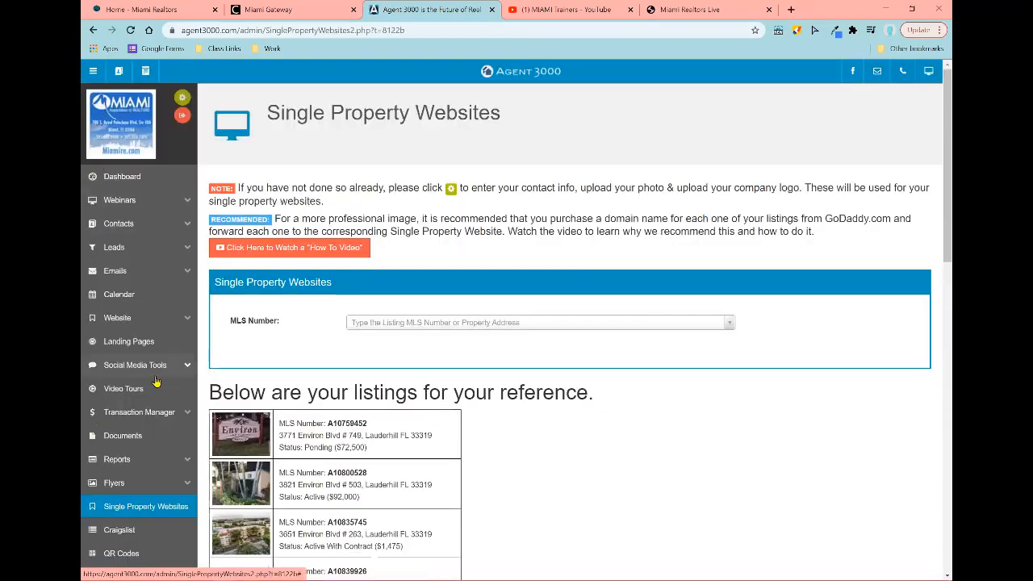
scroll(158, 379, "down", 2)
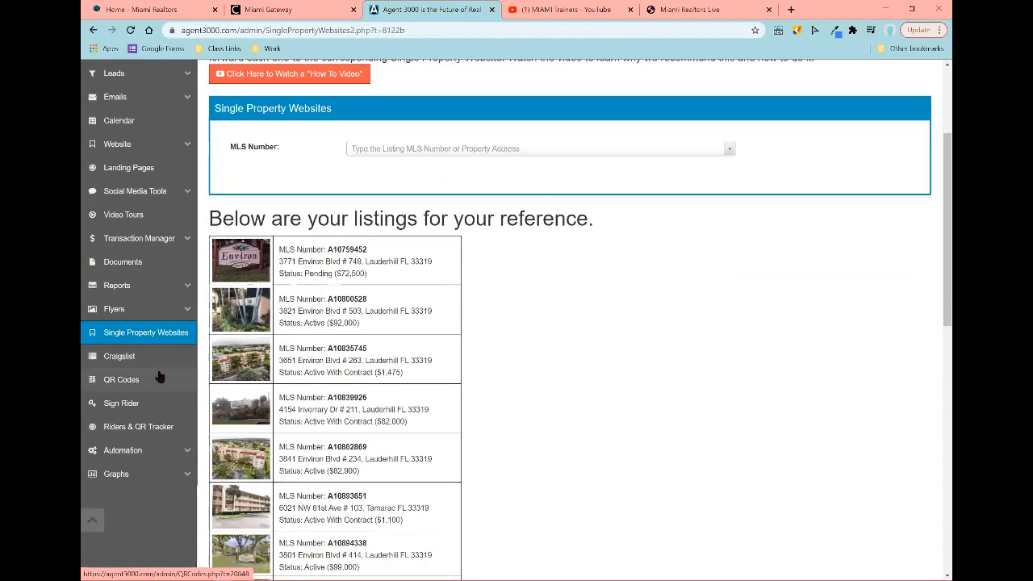
left_click(113, 387)
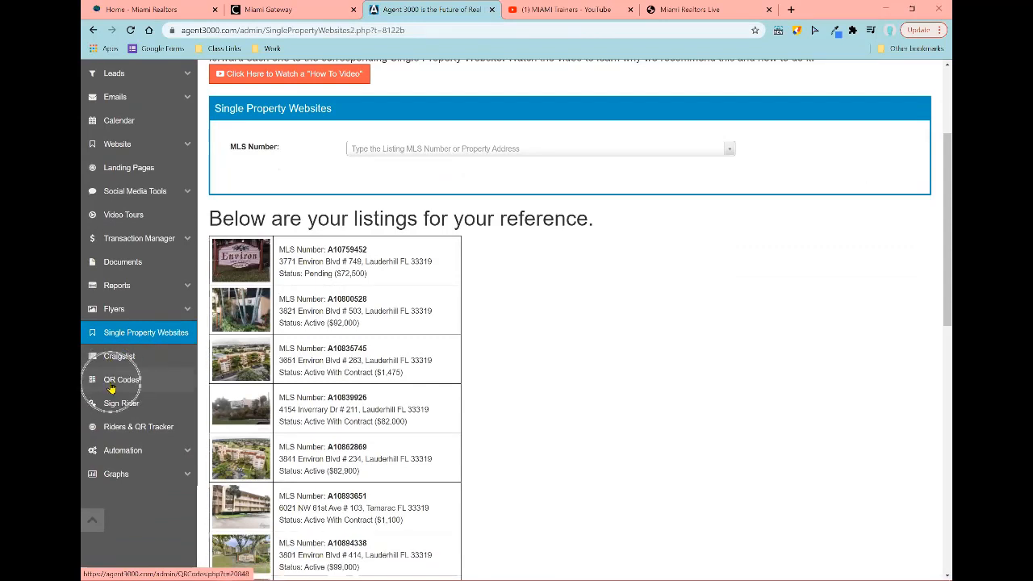
left_click(118, 386)
key("ctrl")
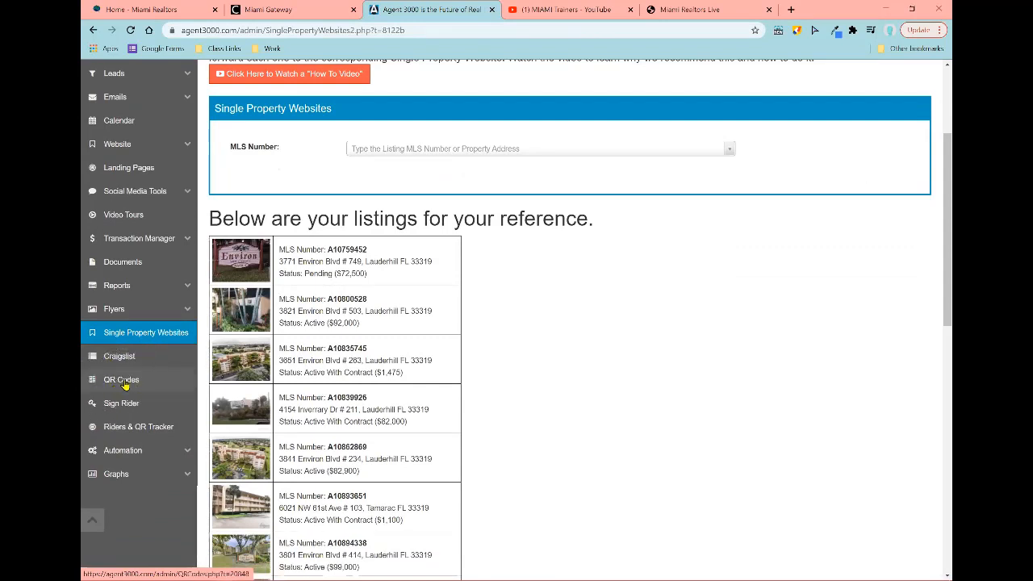
key("ctrl")
key("ctrl")
key("ctrl")
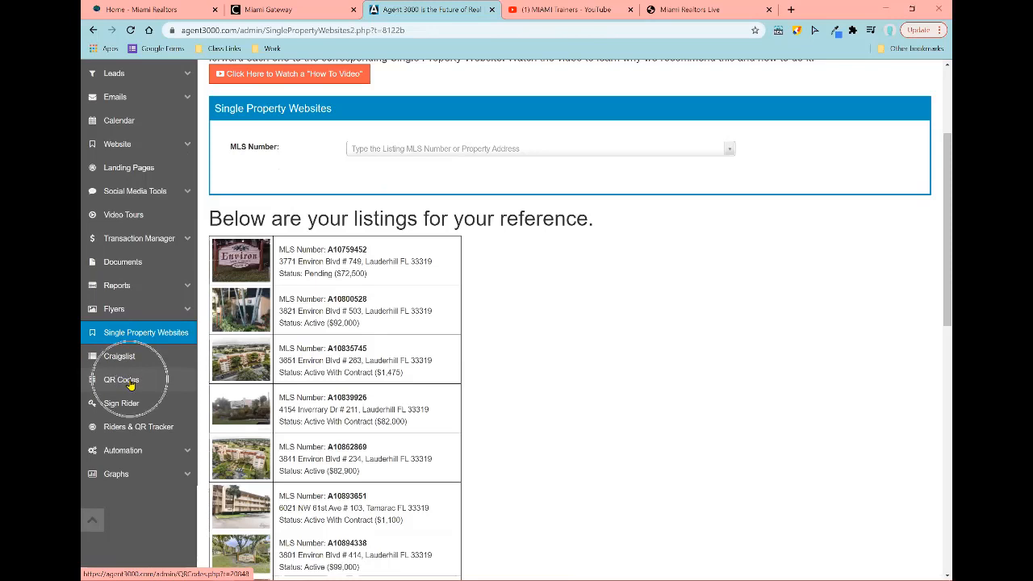
key("ctrl")
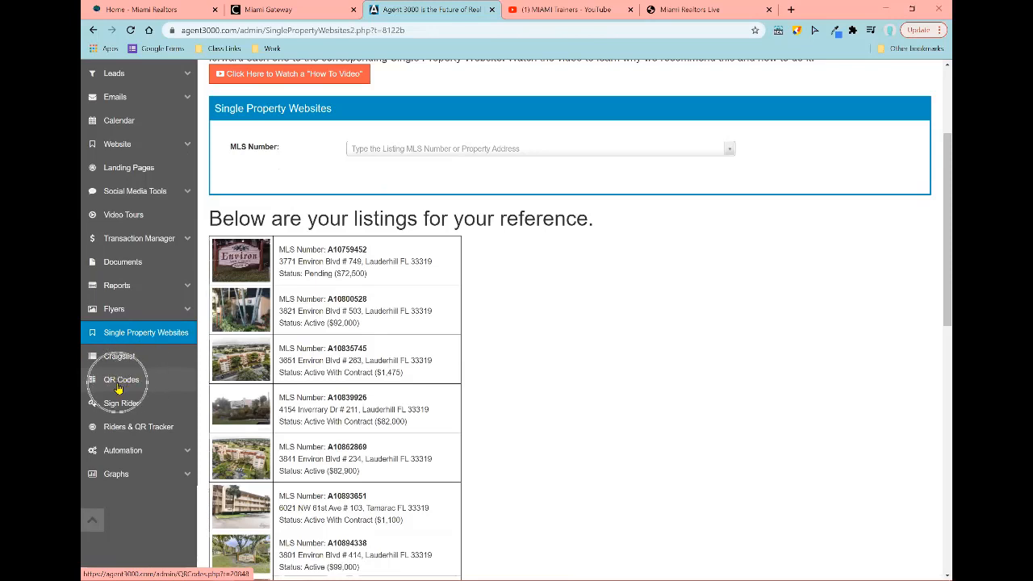
scroll(117, 388, "up", 3)
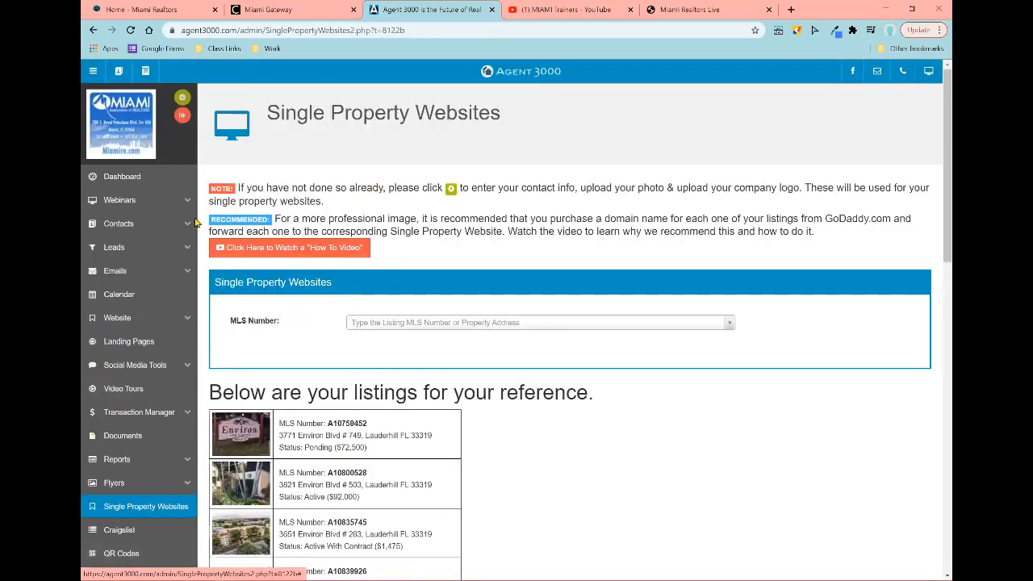
Step: Open Landing Pages, zoom the browser in with Ctrl+Plus, and view the existing landing pages table
left_click(156, 339)
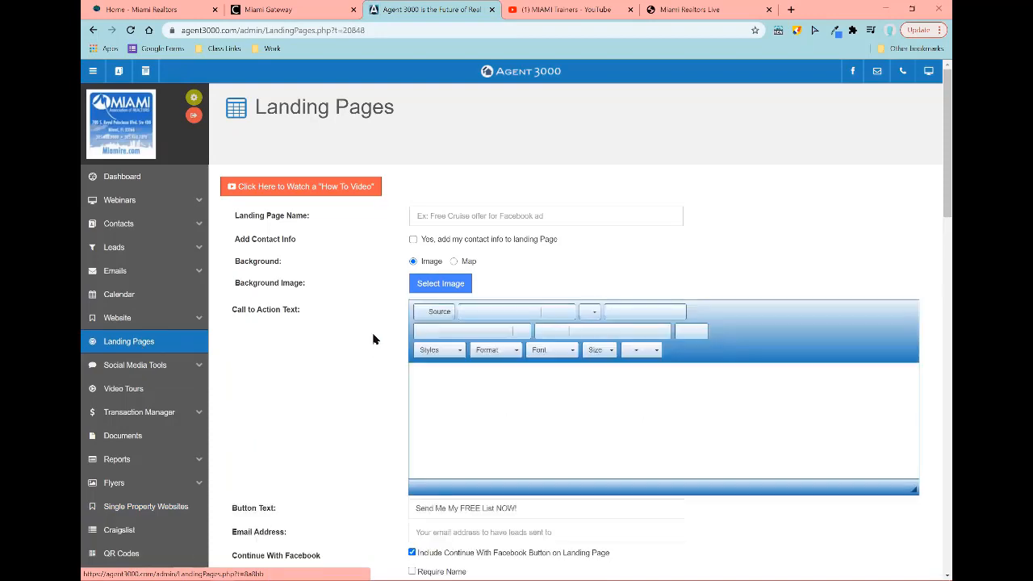
key("ctrl+plus")
key("ctrl+plus")
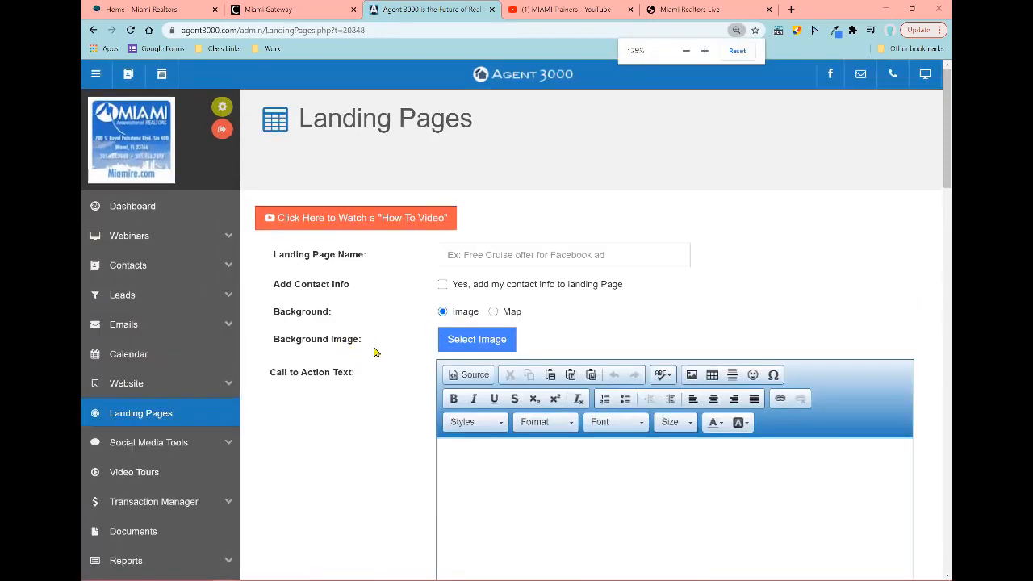
scroll(417, 337, "down", 15)
scroll(421, 349, "down", 2)
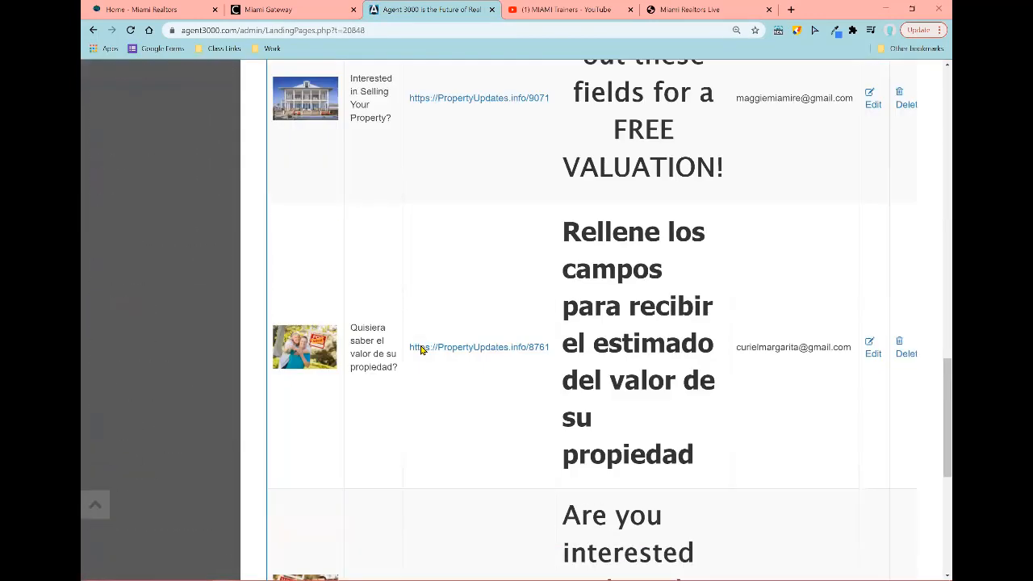
scroll(424, 350, "up", 1)
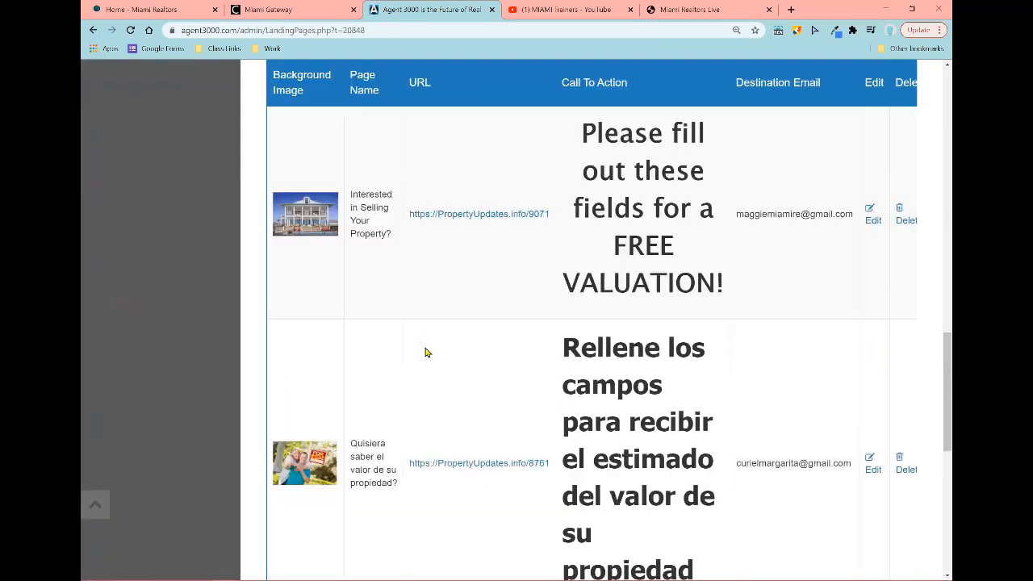
left_click(476, 215)
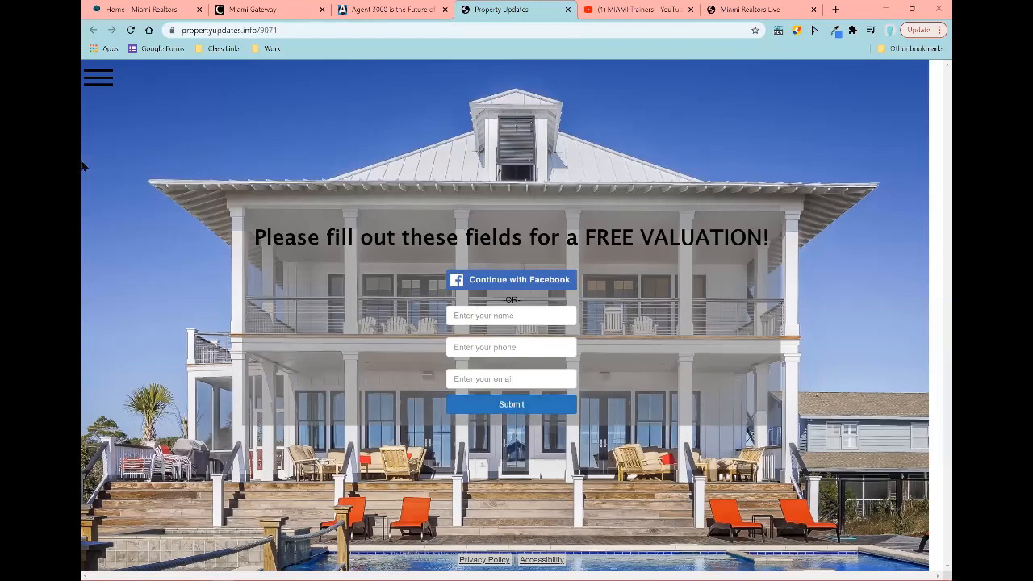
left_click(567, 10)
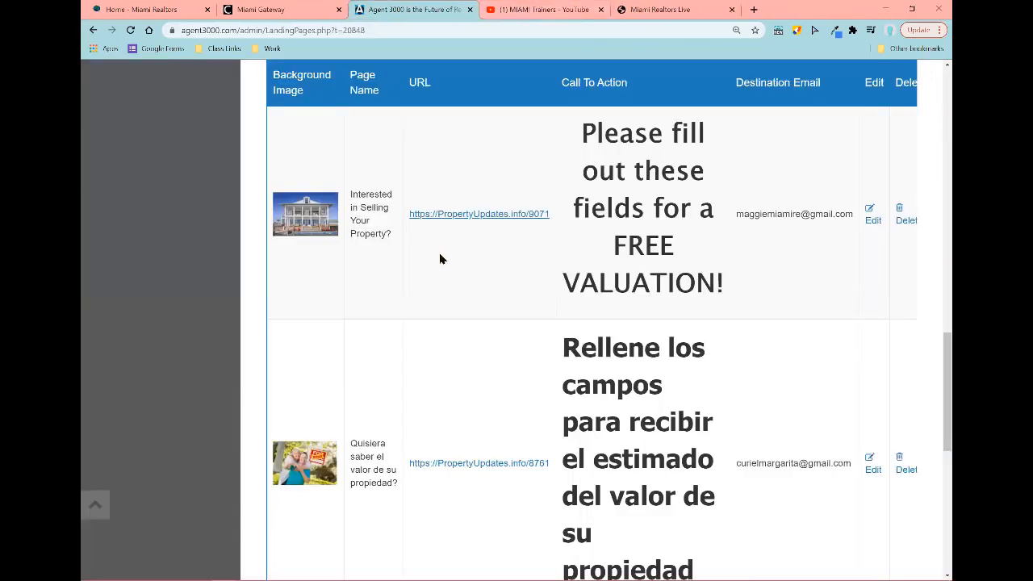
Step: Return to the top of the new landing page form and focus the Landing Page Name field
scroll(440, 257, "up", 5)
scroll(450, 259, "up", 10)
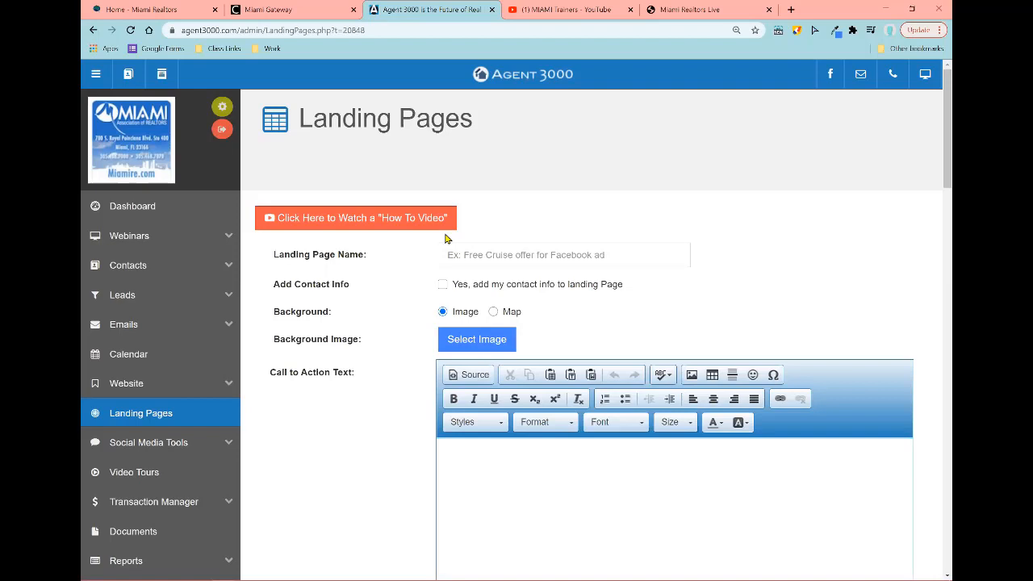
left_click(515, 252)
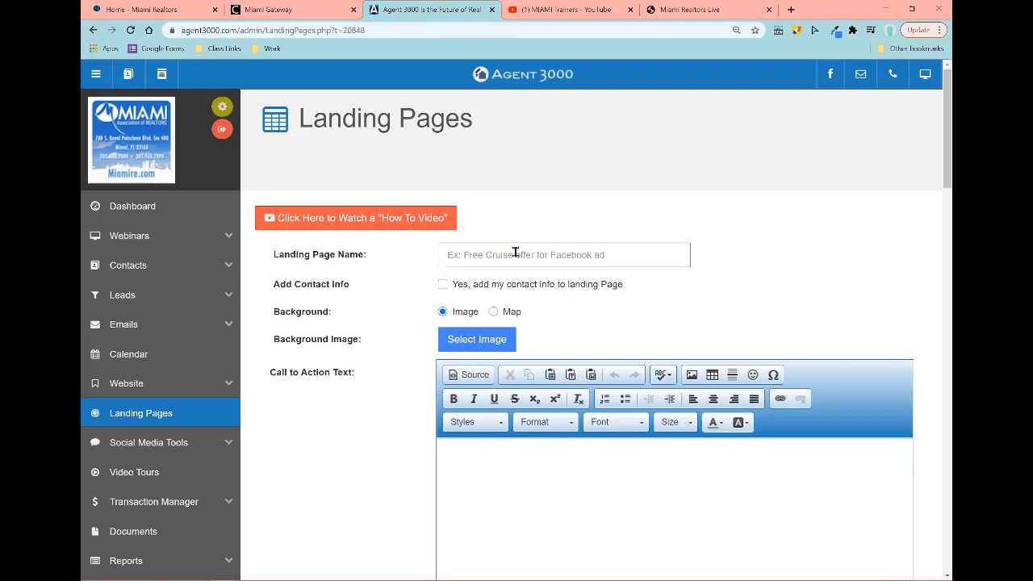
Step: Enter 'Tired of paying high rent?' as the landing page name
type("Tired of paying high rent?")
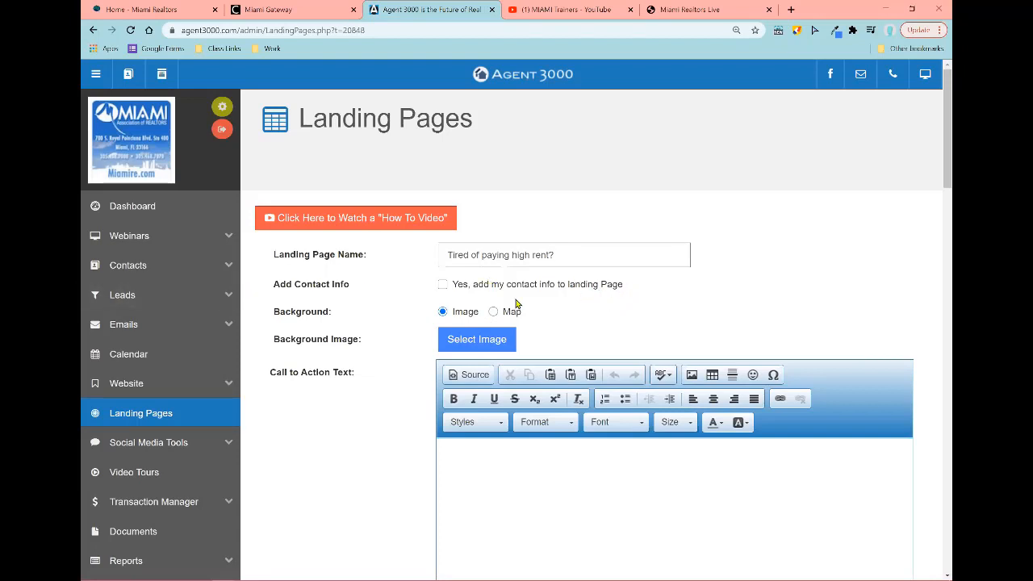
Step: Tick 'Yes, add my contact info to landing Page' and keep an image as the background
left_click(442, 286)
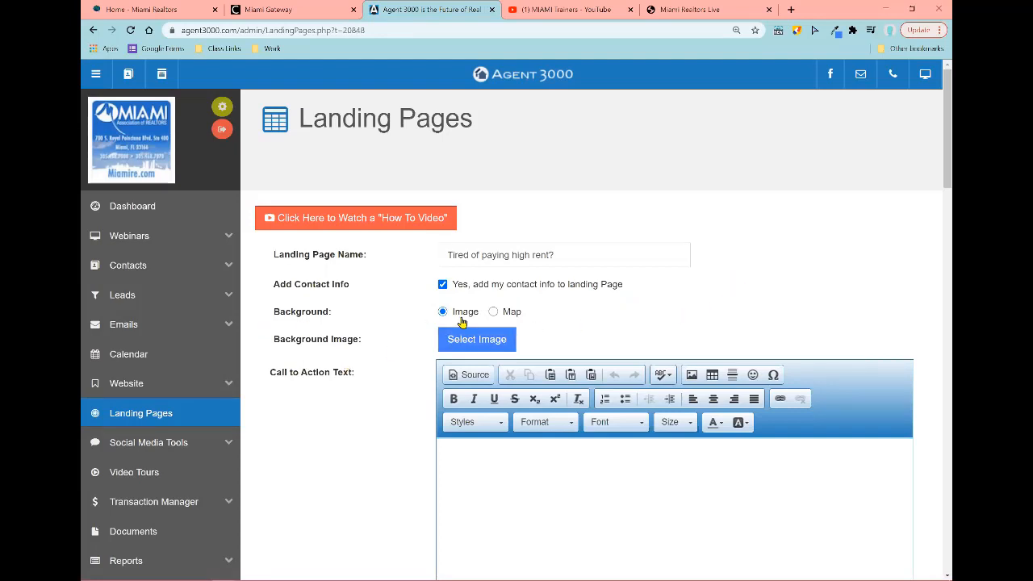
left_click(459, 313)
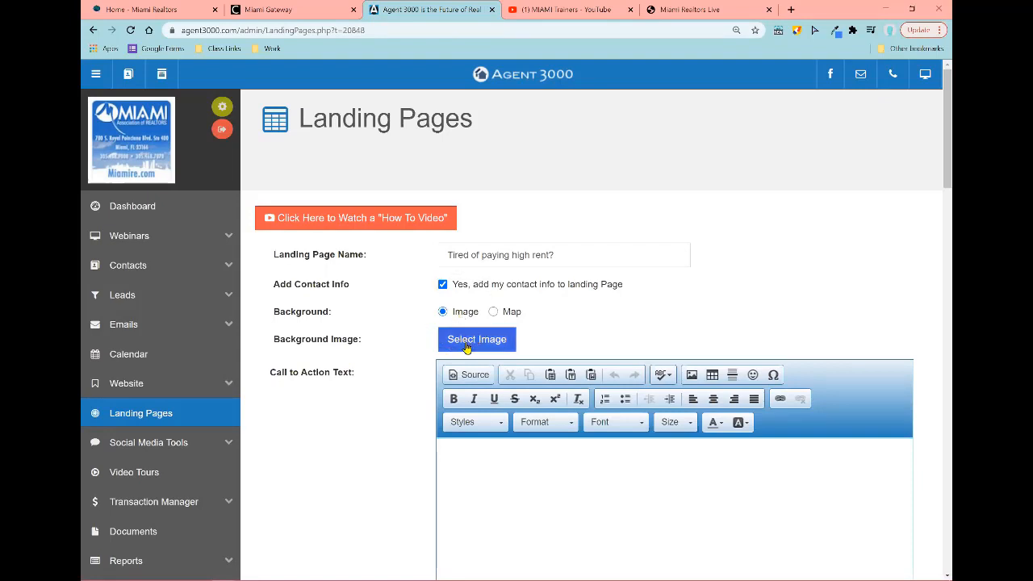
left_click(467, 343)
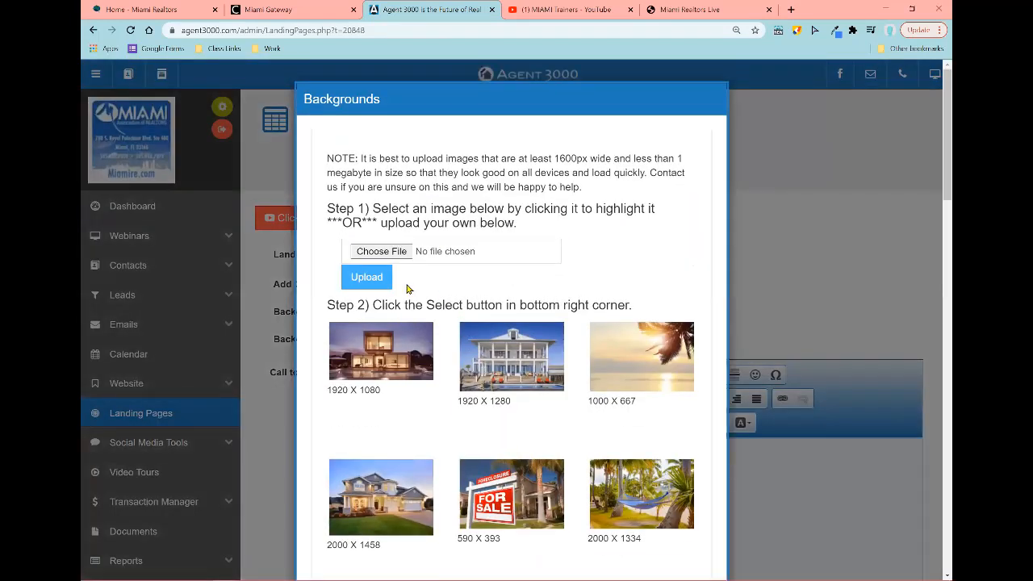
left_click(393, 258)
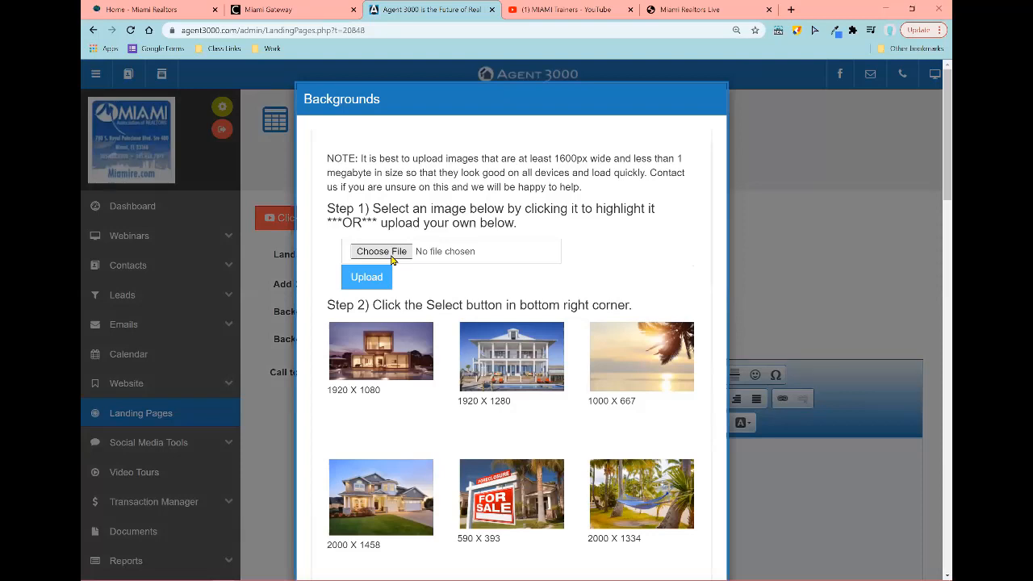
left_click(501, 347)
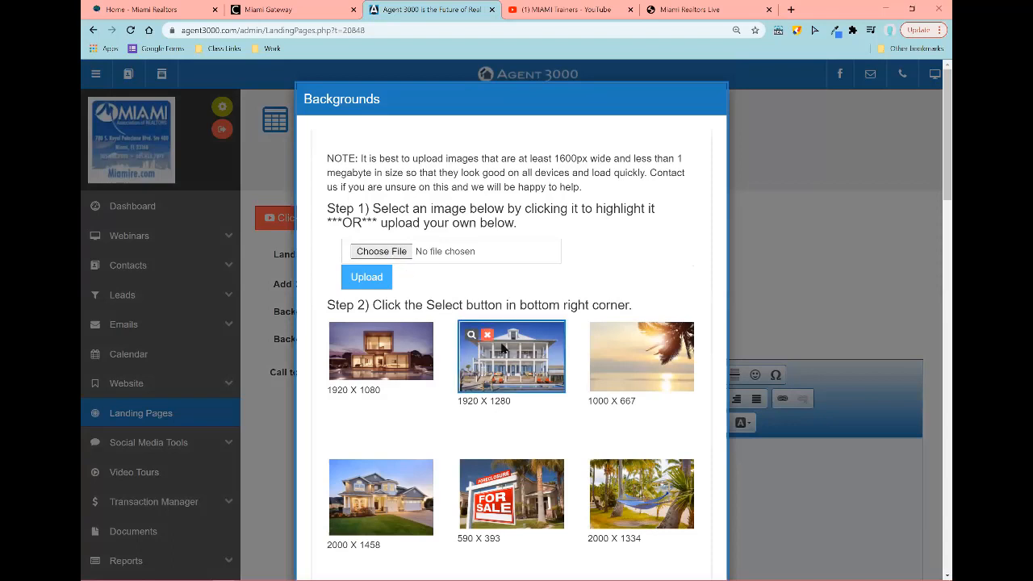
left_click(591, 353)
left_click(541, 386)
left_click(392, 351)
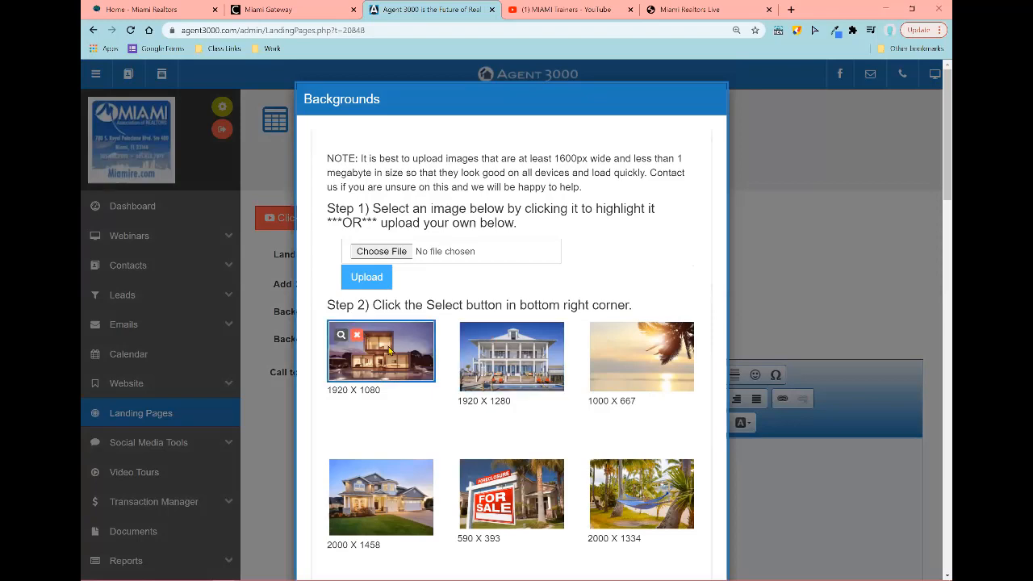
left_click(526, 372)
scroll(554, 380, "down", 4)
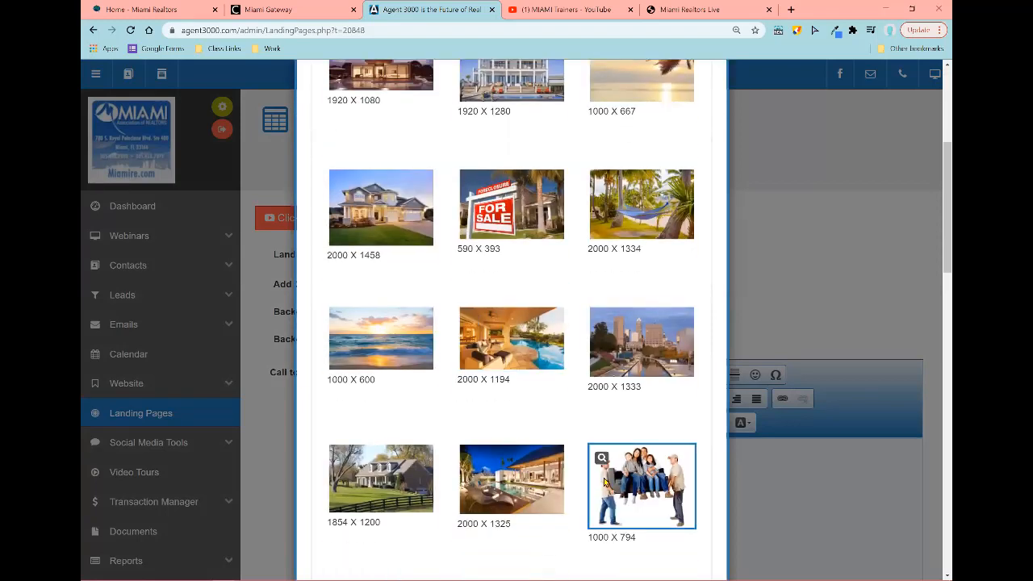
scroll(642, 323, "down", 3)
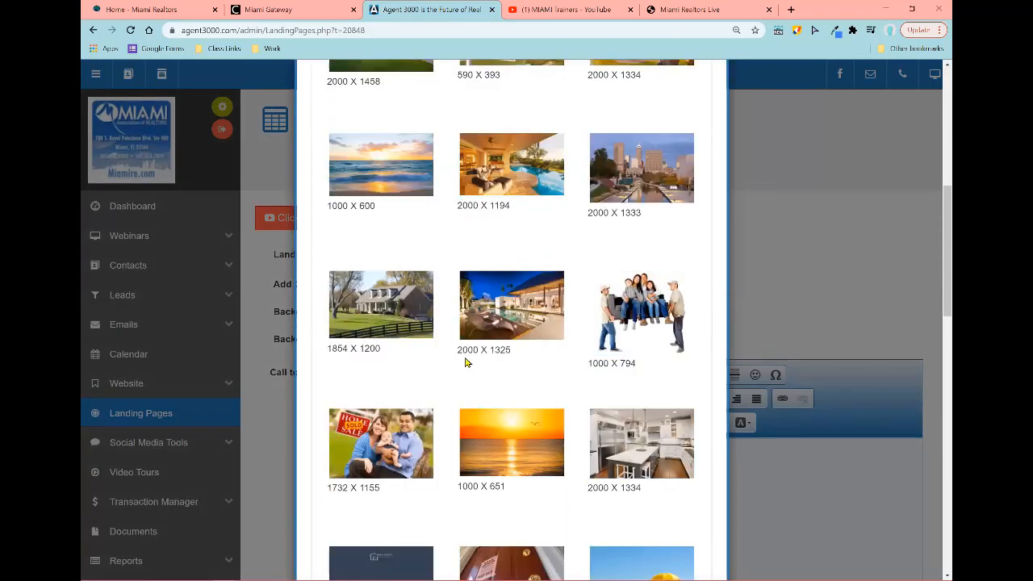
scroll(468, 360, "down", 5)
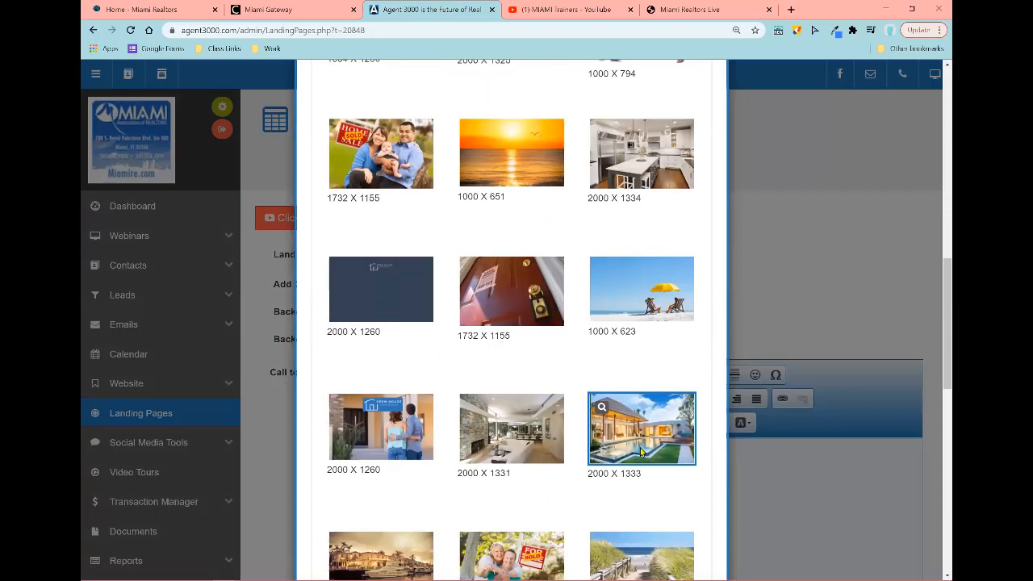
scroll(641, 453, "down", 4)
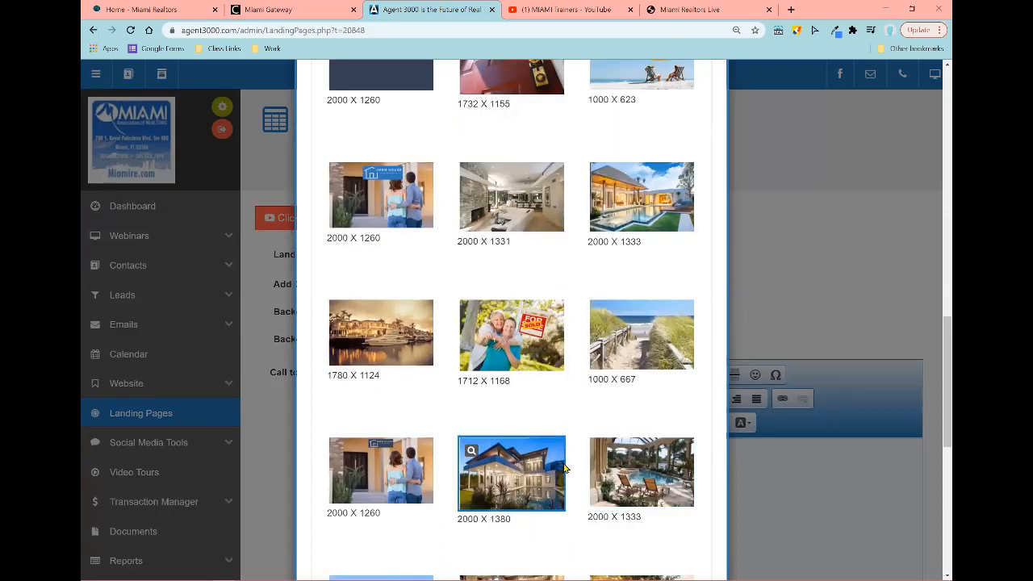
scroll(568, 466, "down", 3)
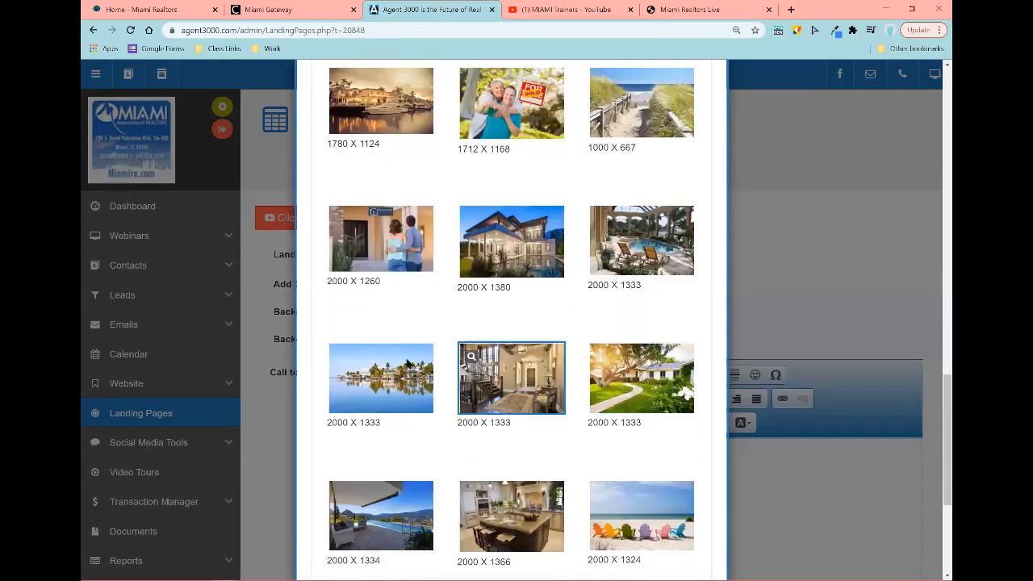
scroll(524, 339, "down", 4)
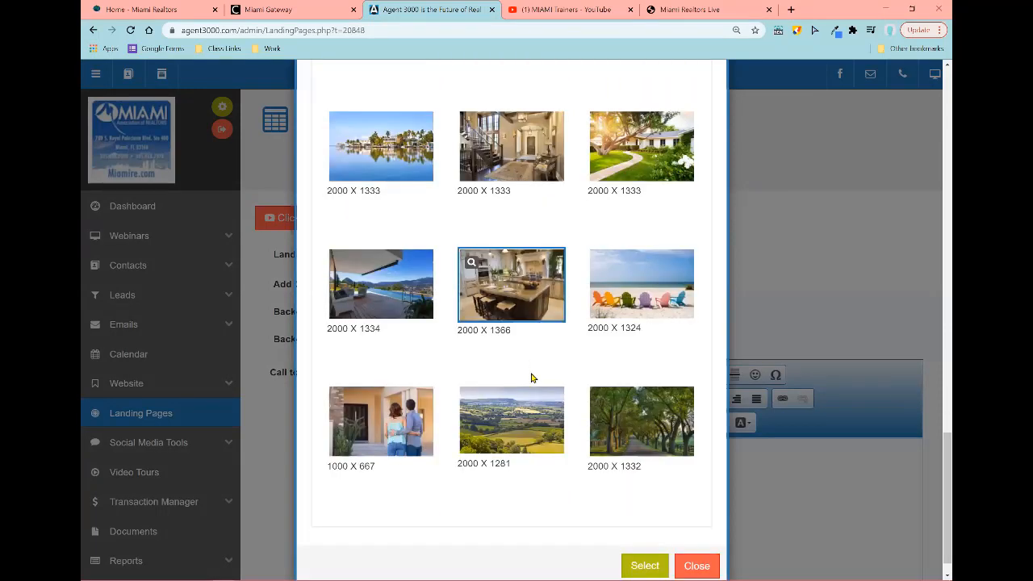
scroll(645, 270, "up", 4)
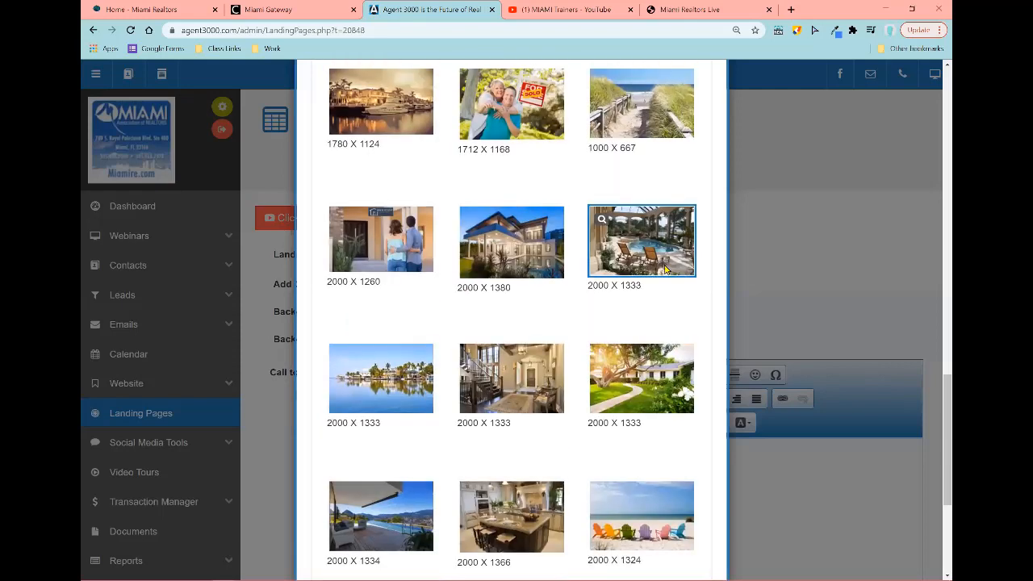
scroll(664, 268, "up", 3)
scroll(599, 341, "down", 6)
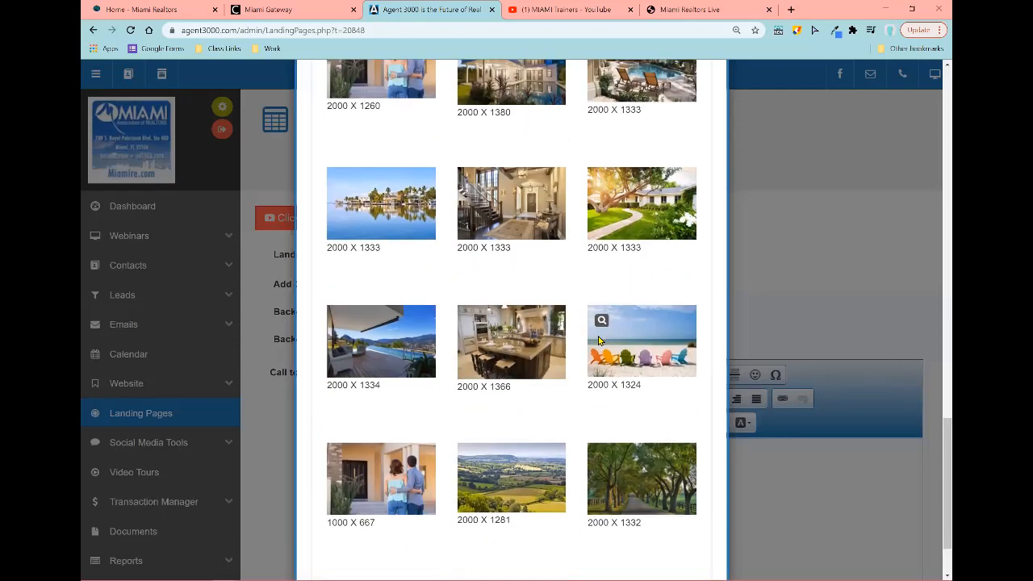
scroll(600, 341, "down", 2)
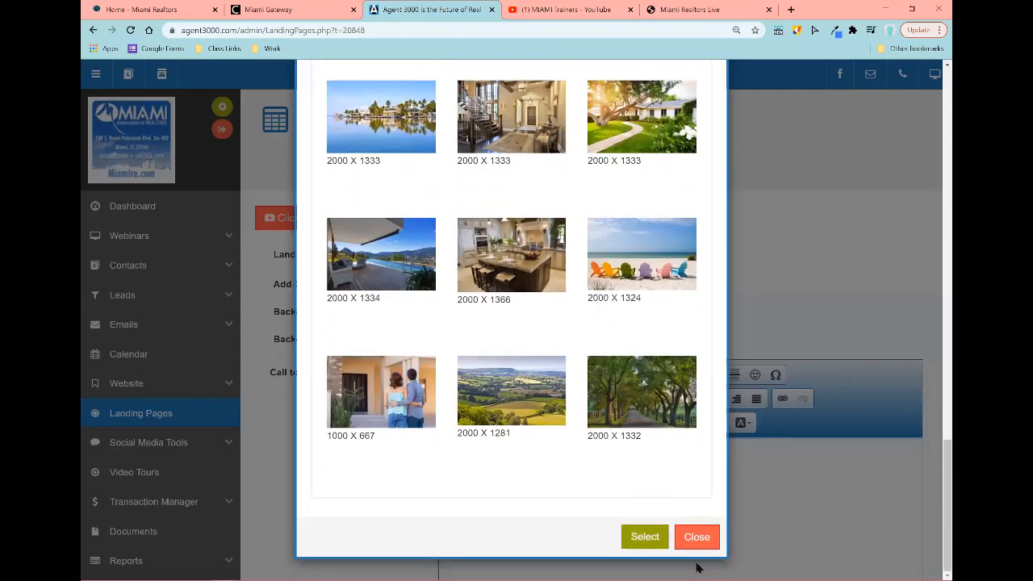
Step: Close the photo gallery, keeping the couple-with-sign background, and scroll down to the Dialog BG settings
left_click(696, 537)
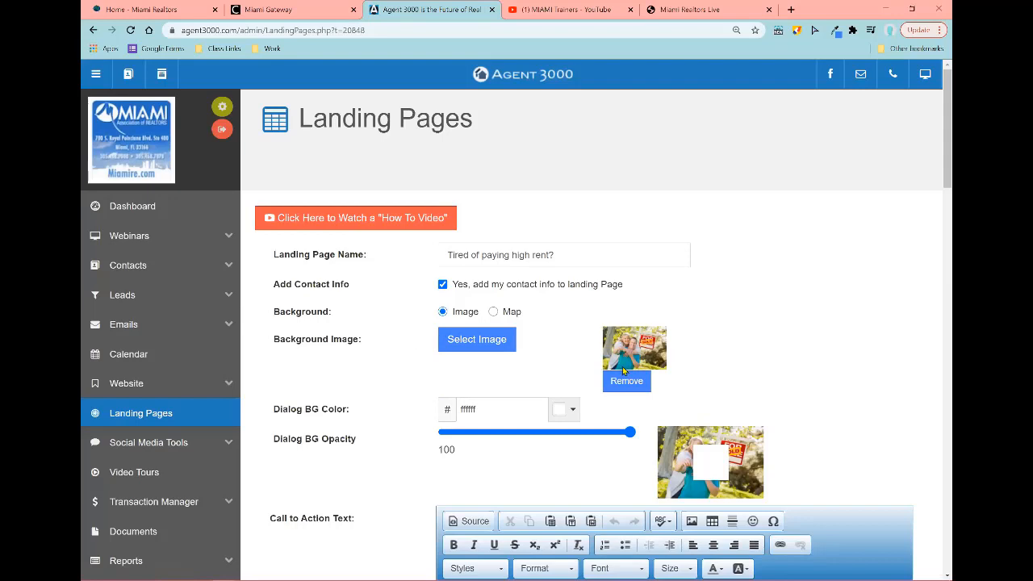
scroll(727, 318, "down", 1)
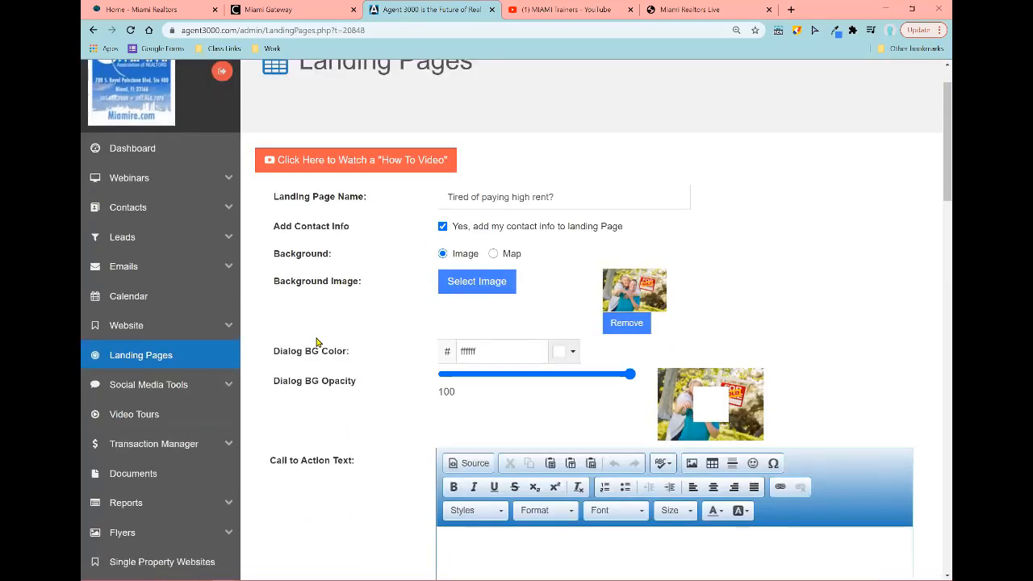
scroll(476, 359, "down", 1)
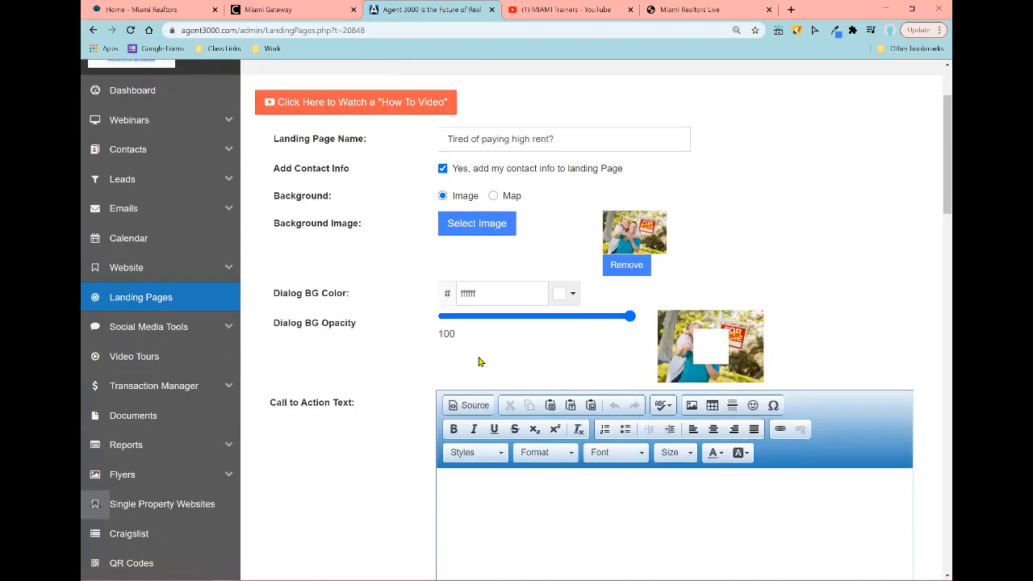
left_click(712, 356)
Step: Try a grey dialog background colour, shaded down from green in the colour picker
left_click(567, 297)
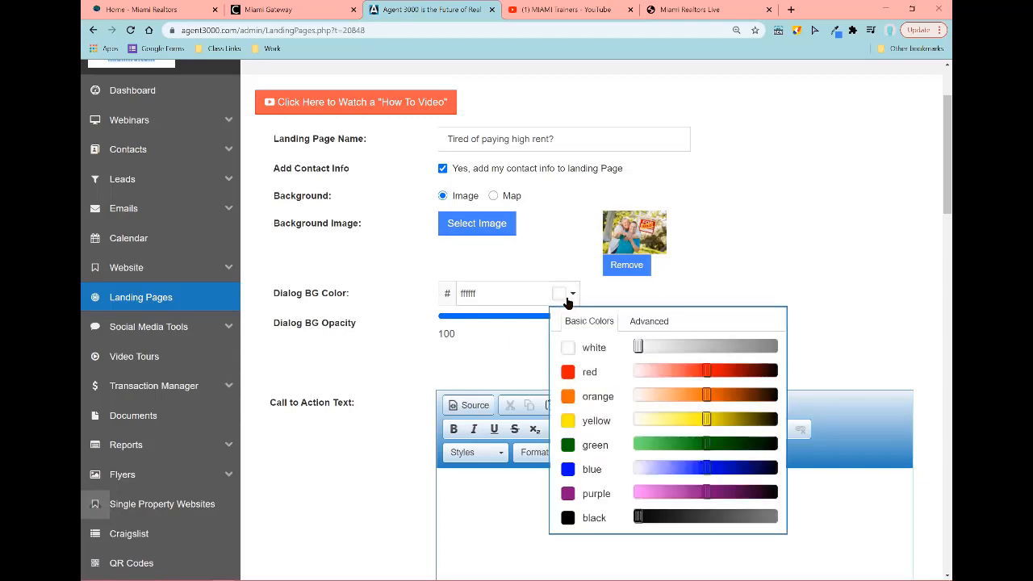
left_click(568, 299)
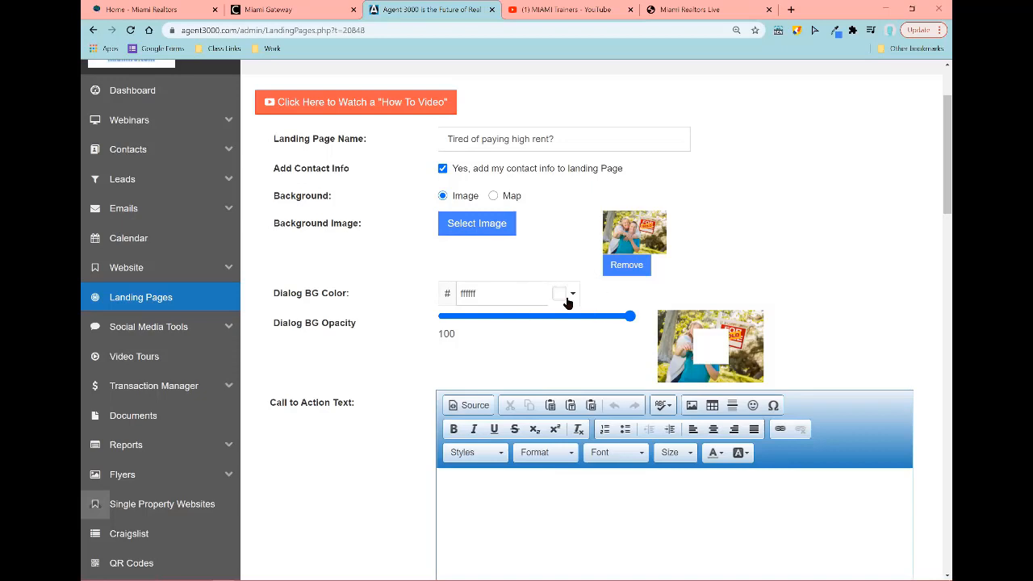
left_click(567, 297)
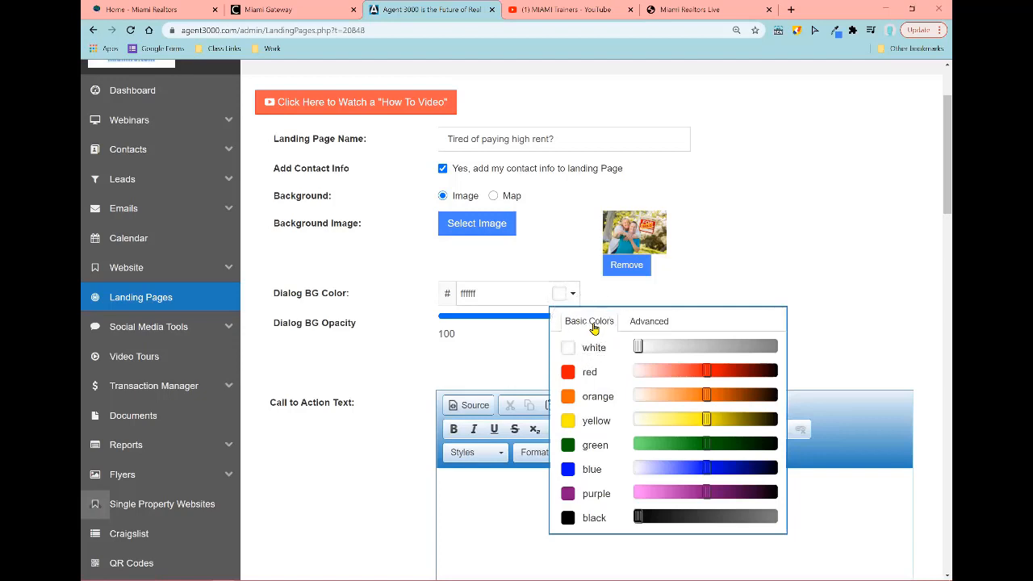
left_click(636, 322)
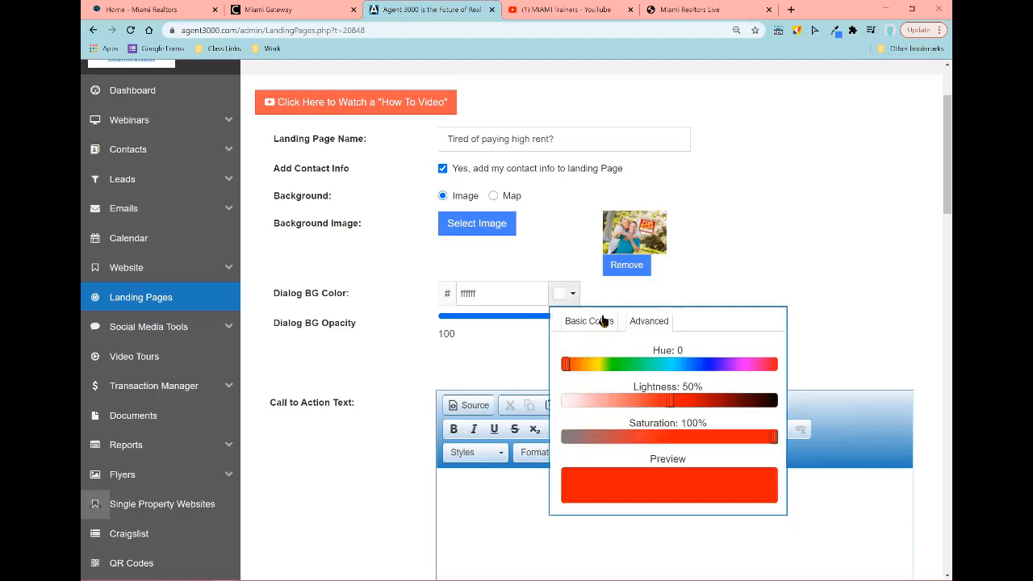
left_click(596, 323)
left_click(635, 322)
left_click(600, 323)
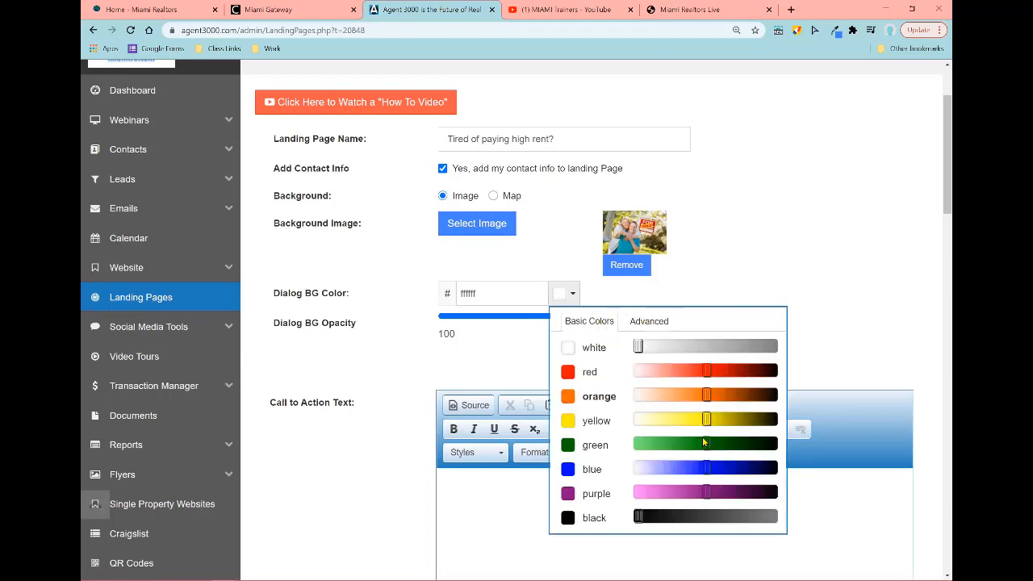
left_click(648, 445)
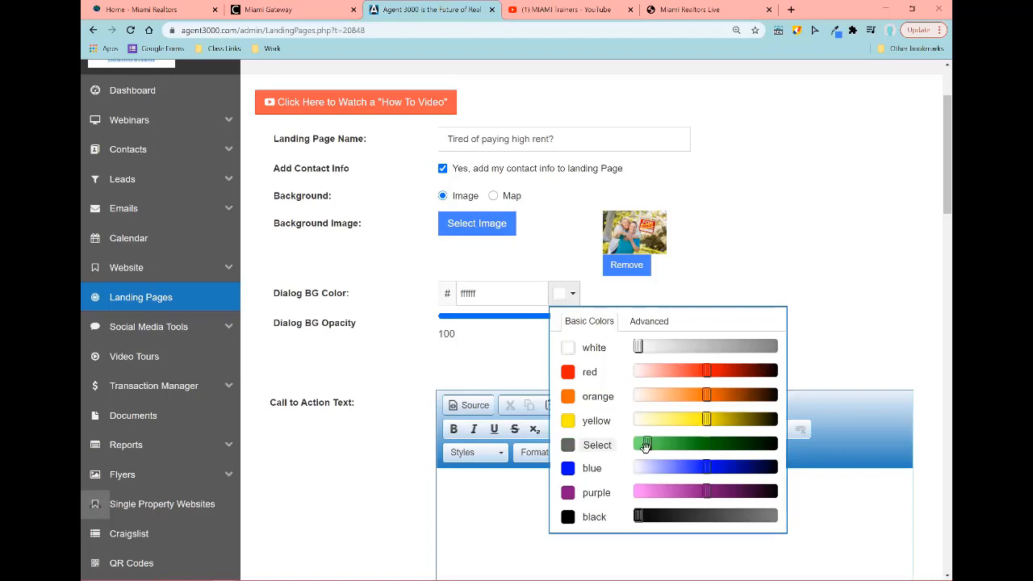
left_click(591, 449)
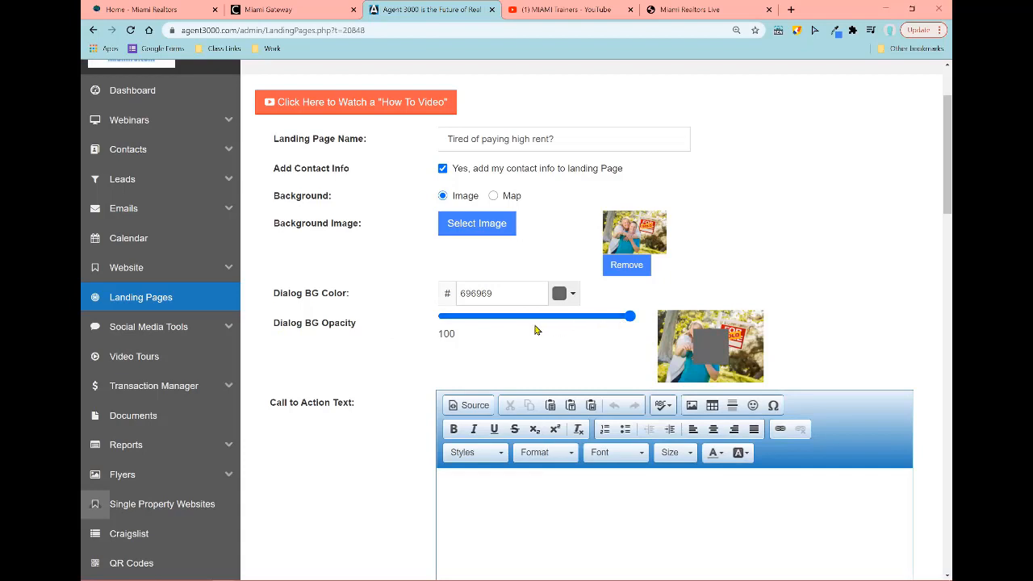
Step: Lower the Dialog BG Opacity to 49 and set the dialog colour back to white (ffffff)
left_click(535, 317)
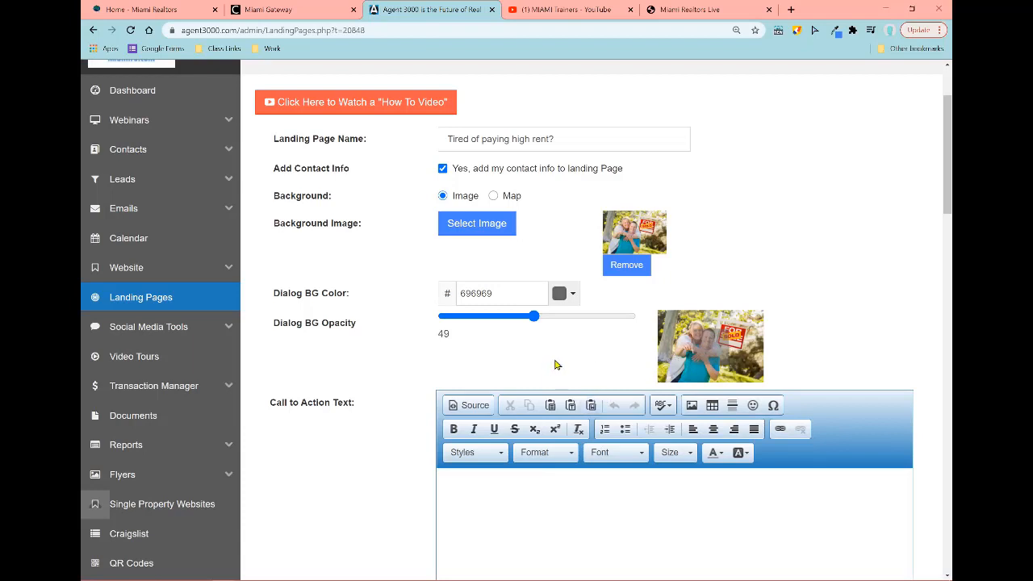
left_click(564, 293)
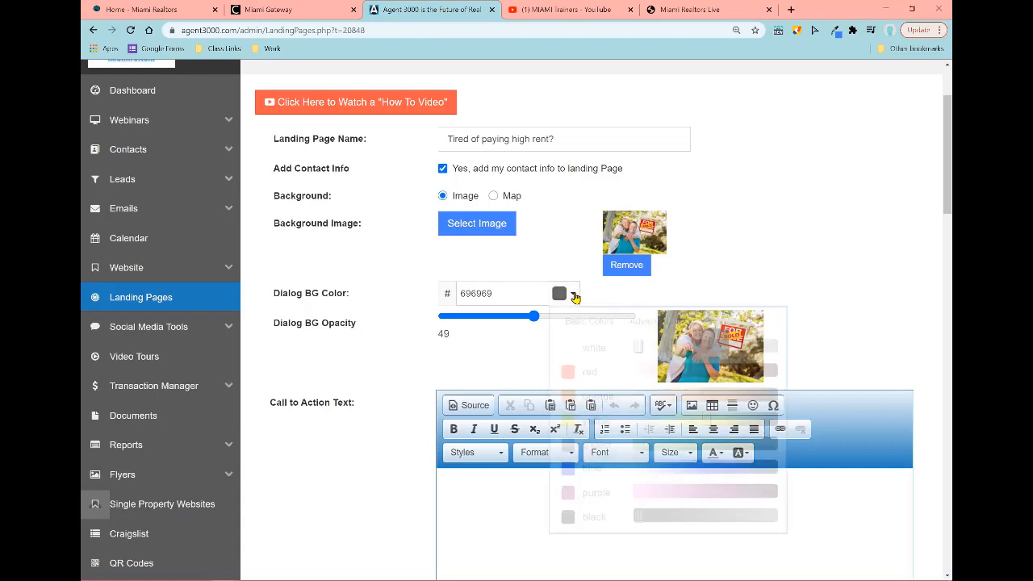
left_click(597, 345)
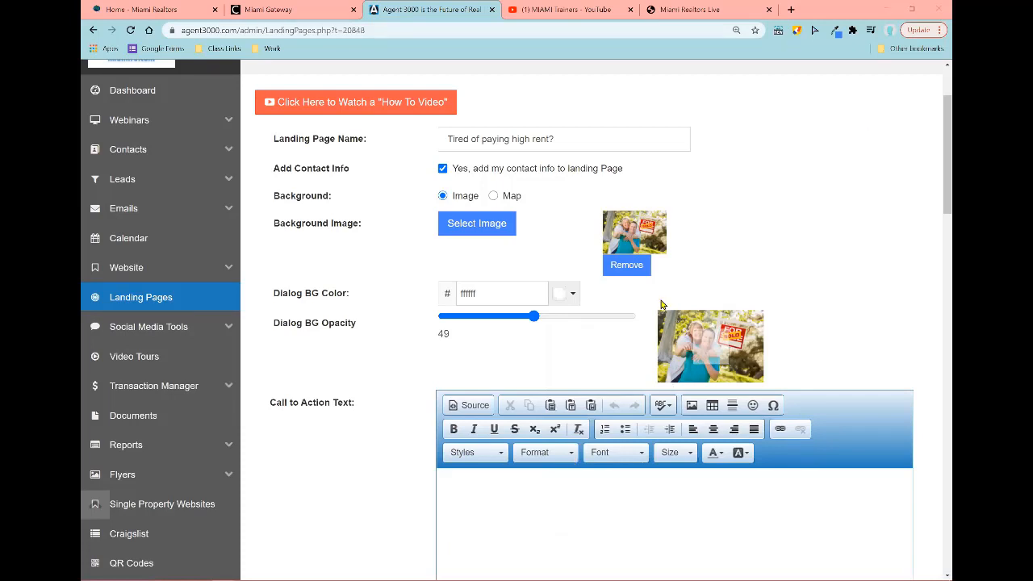
Step: Type 'If you are interested in purchasing a property fill out the fields below' and select it
scroll(339, 286, "down", 2)
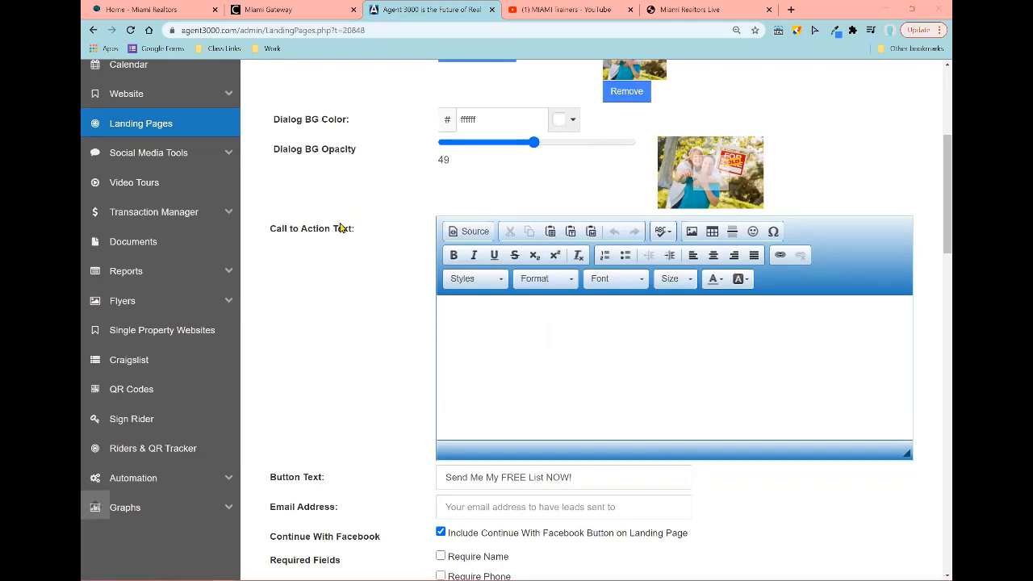
left_click(529, 340)
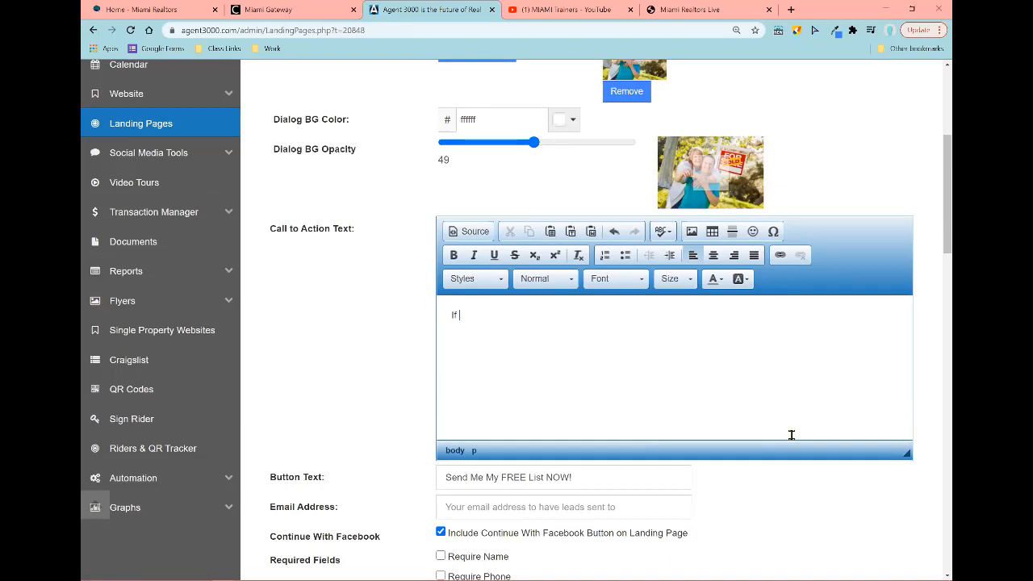
type("If you are interested in purchasing a pro")
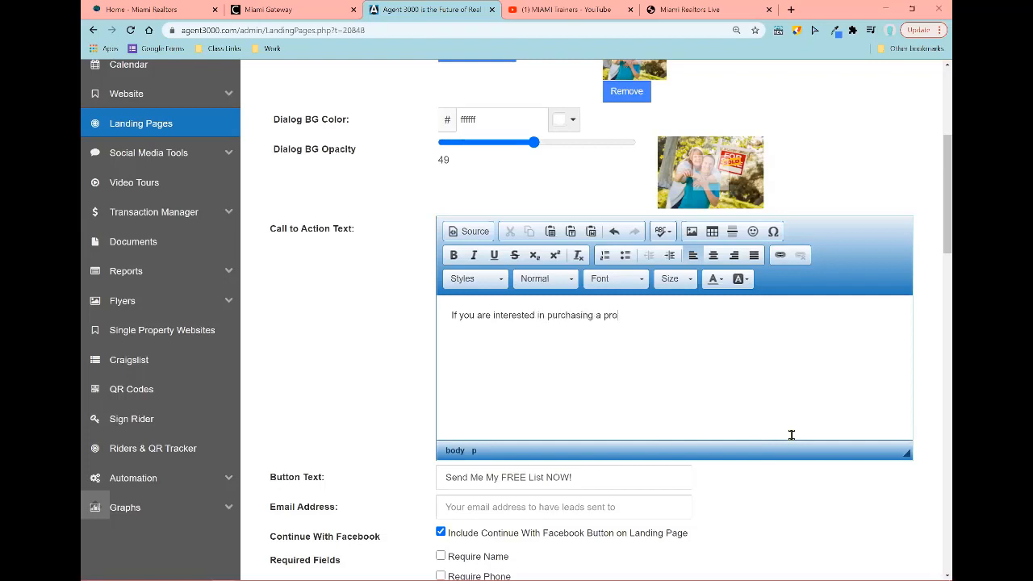
type("perty fill out the fi")
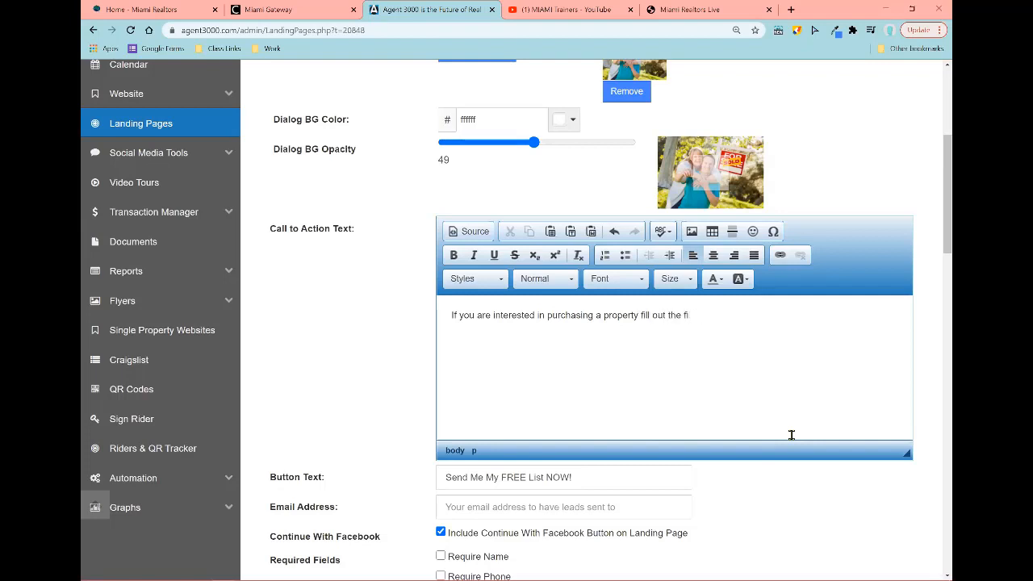
key("BackSpace")
type("e")
key("BackSpace")
type("ields below:")
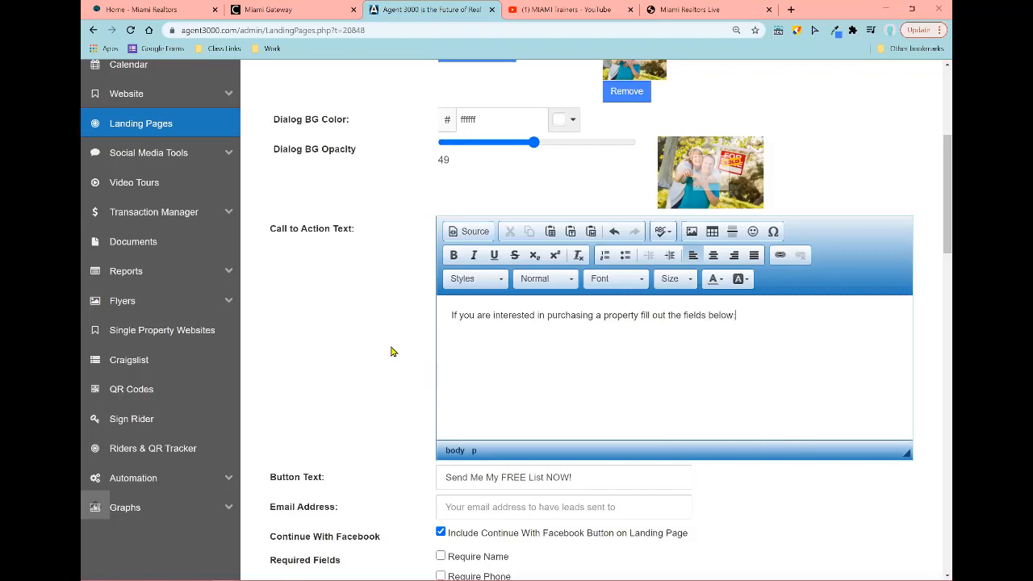
left_click_drag(736, 315, 451, 337)
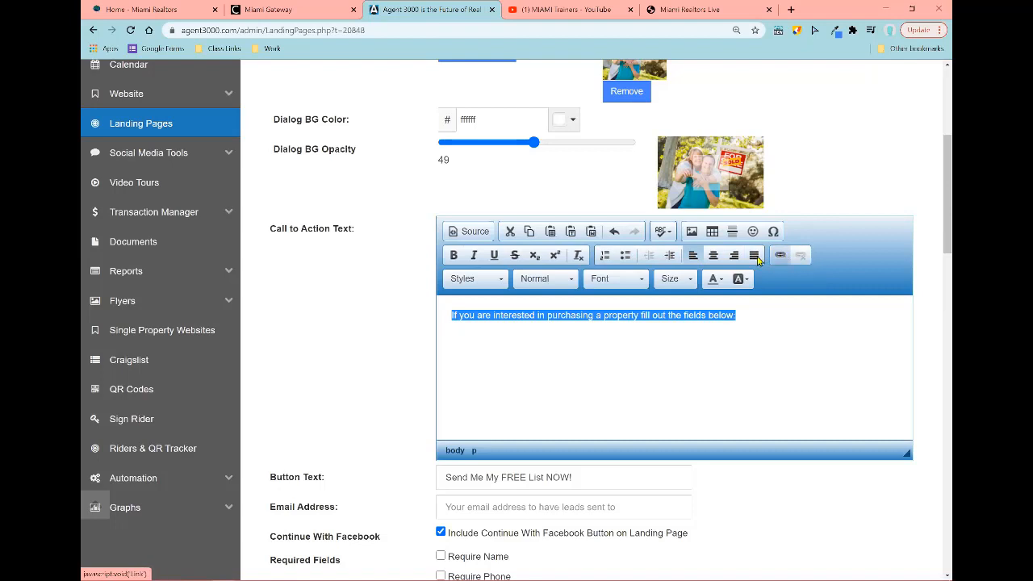
Step: Set the call-to-action text to Tahoma font at size 36
left_click(479, 288)
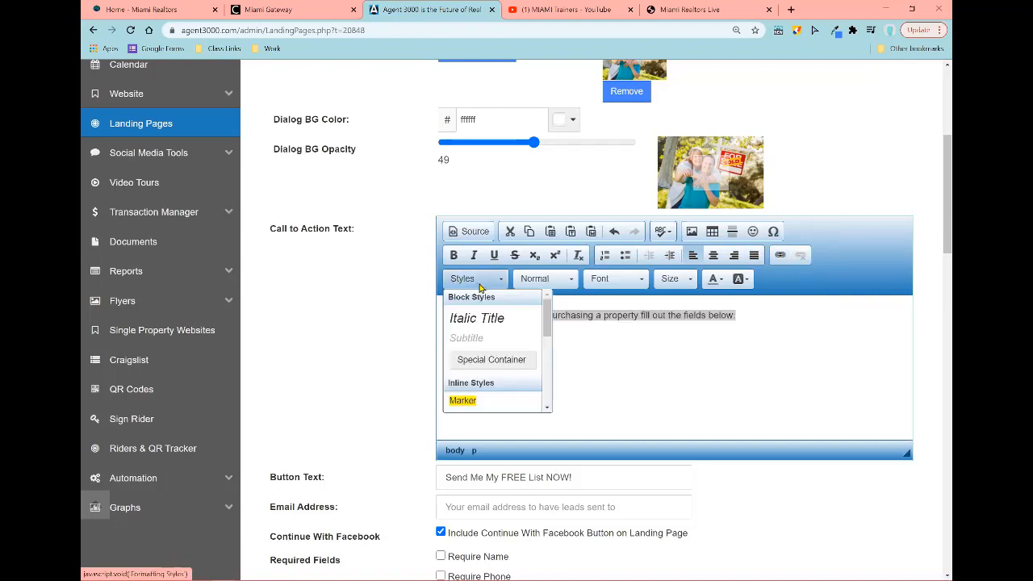
left_click(543, 282)
left_click(543, 283)
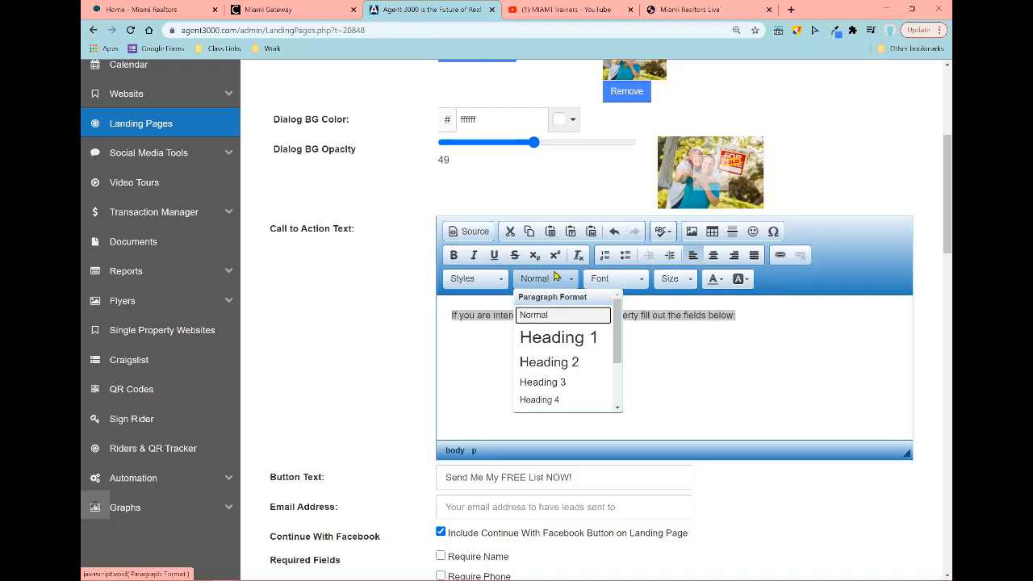
left_click(556, 280)
left_click(628, 282)
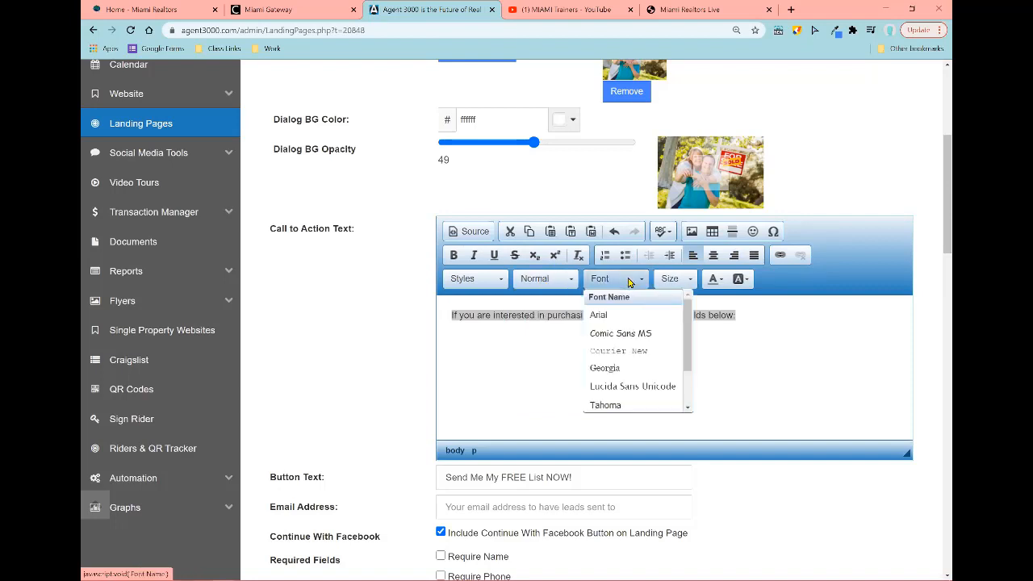
left_click(633, 406)
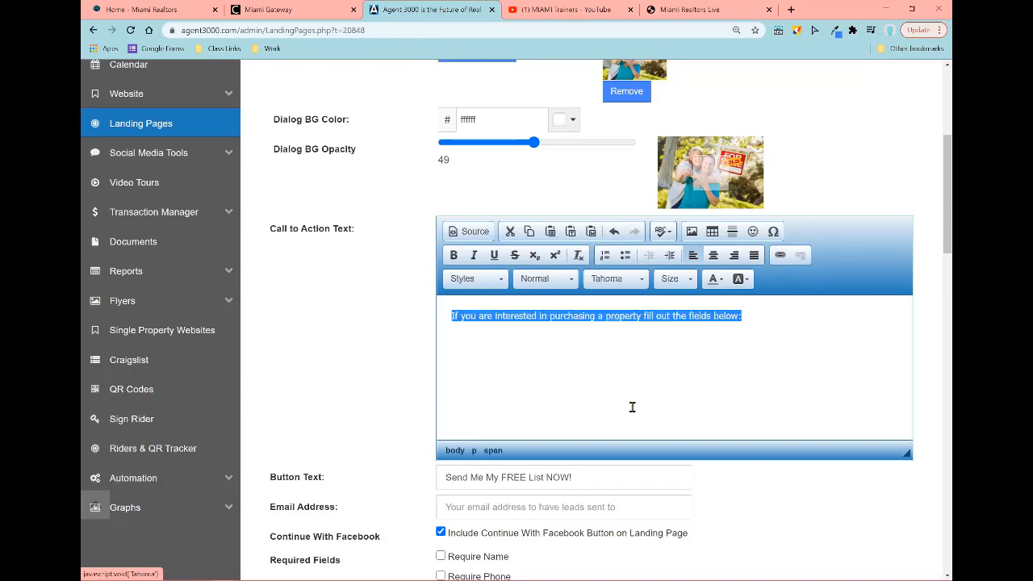
left_click(690, 280)
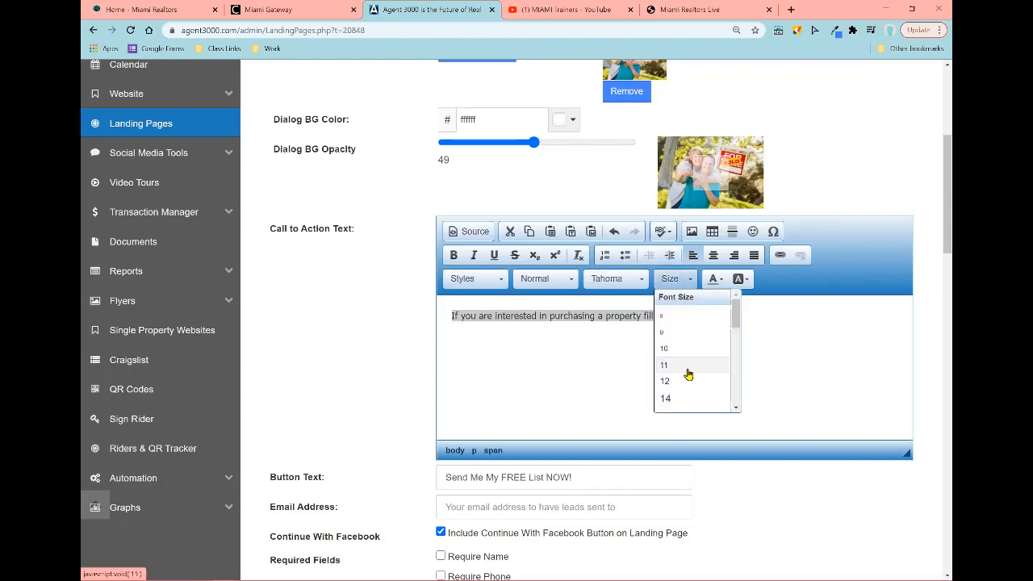
scroll(692, 371, "down", 3)
scroll(692, 375, "down", 3)
scroll(699, 387, "up", 3)
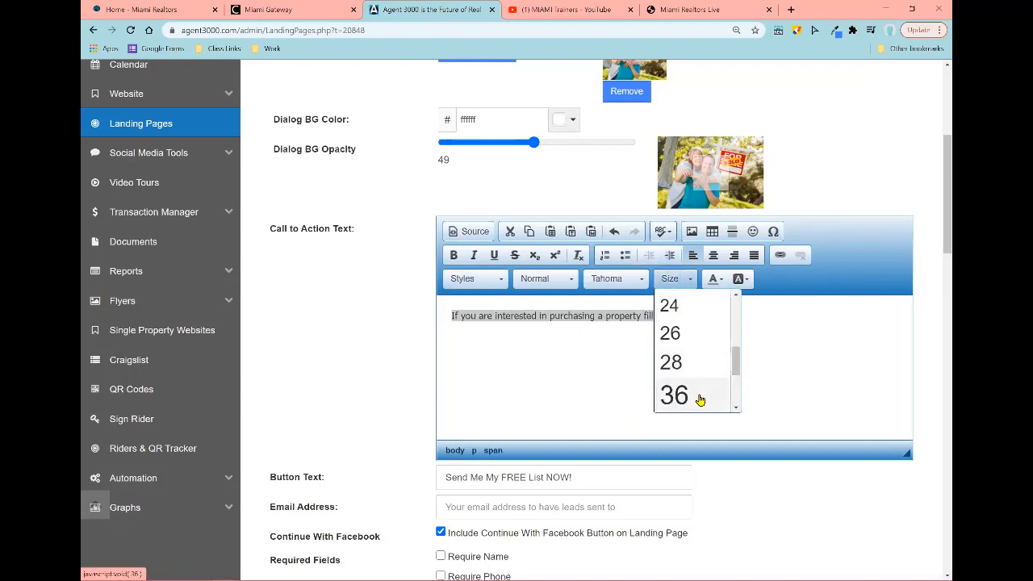
left_click(699, 395)
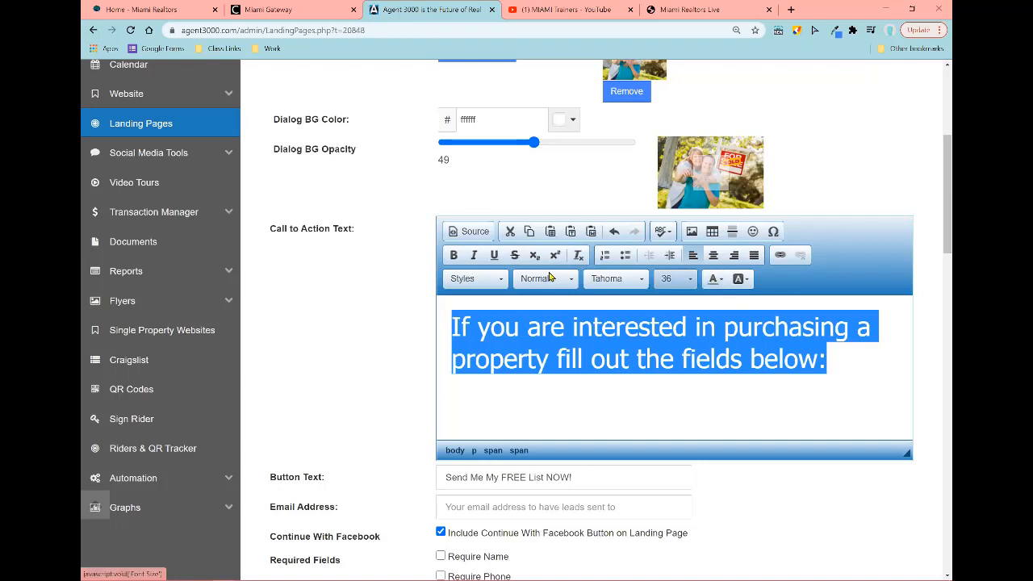
Step: Make the call-to-action text bold, then deselect it
left_click(453, 255)
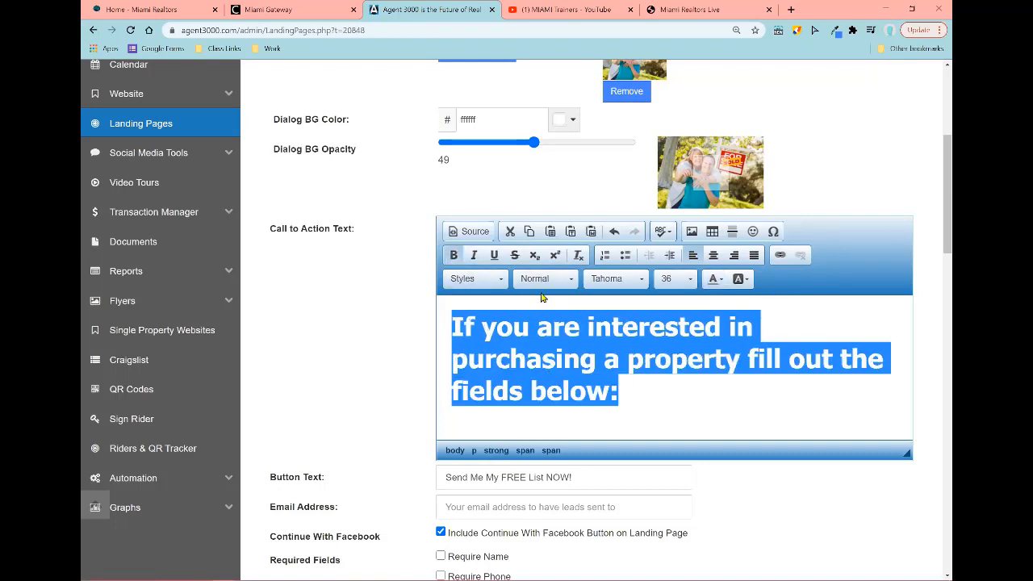
left_click(698, 411)
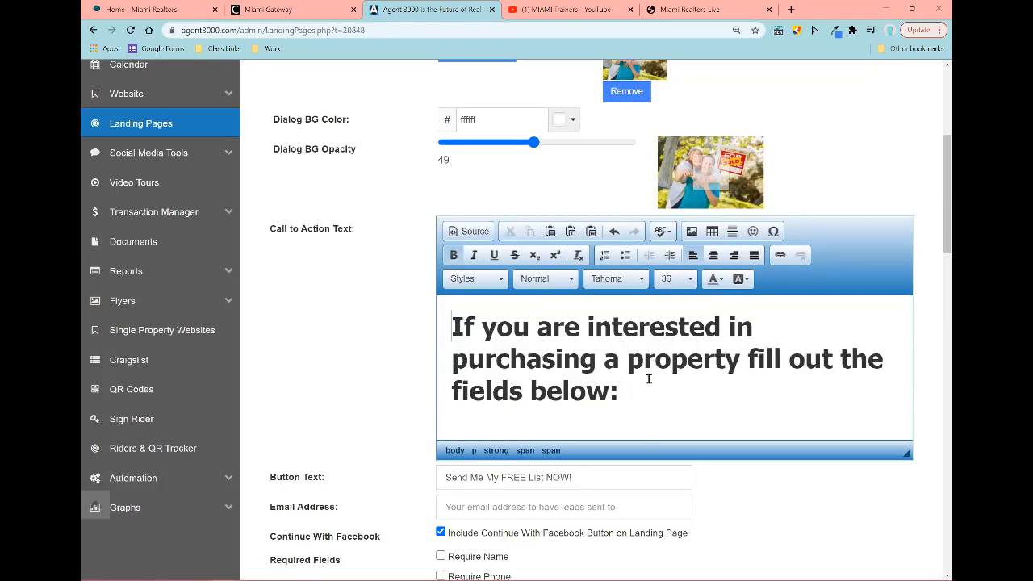
scroll(556, 432, "down", 1)
scroll(555, 432, "down", 2)
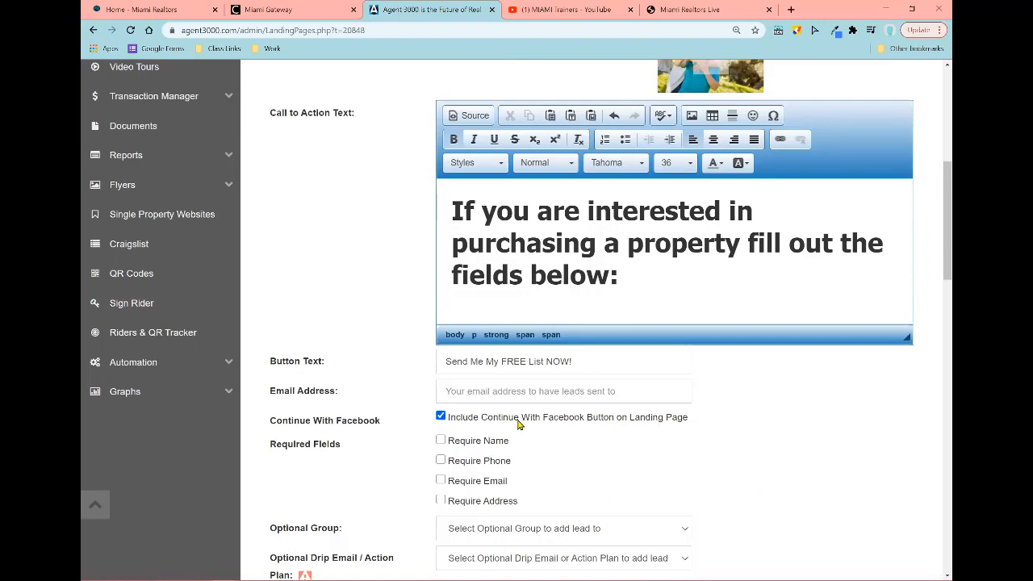
Step: Replace the old button text with 'SUBNITE' as the Submit label
left_click_drag(604, 364, 391, 371)
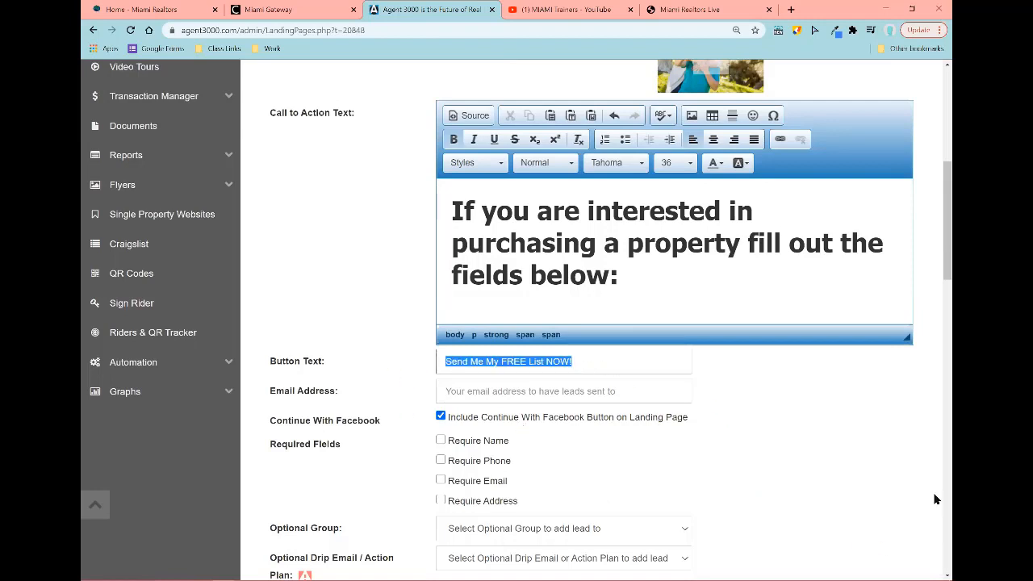
key("BackSpace")
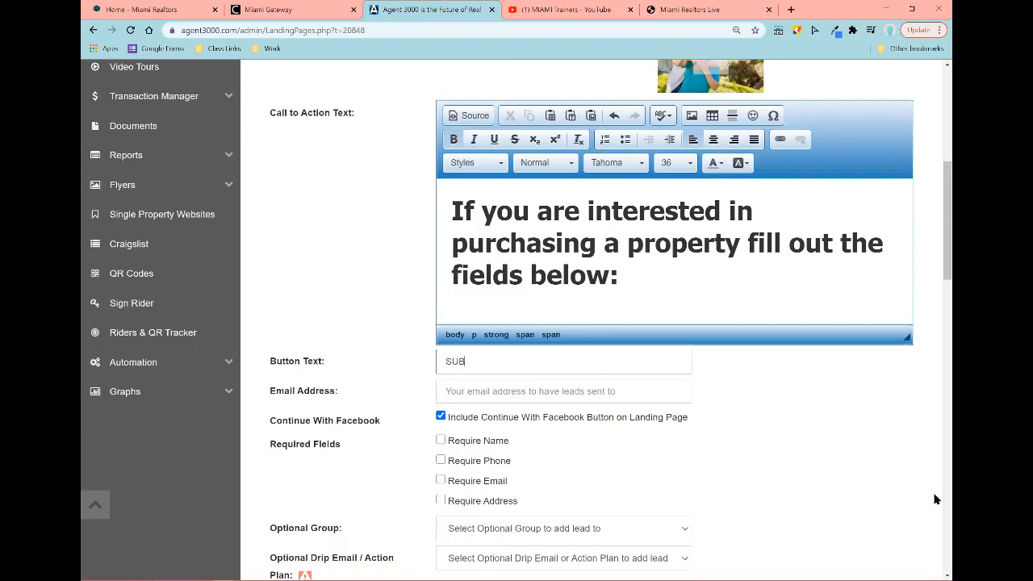
type("SUBNITE")
Step: Enter the agent's Gmail address as the e-mail that receives leads
left_click(553, 396)
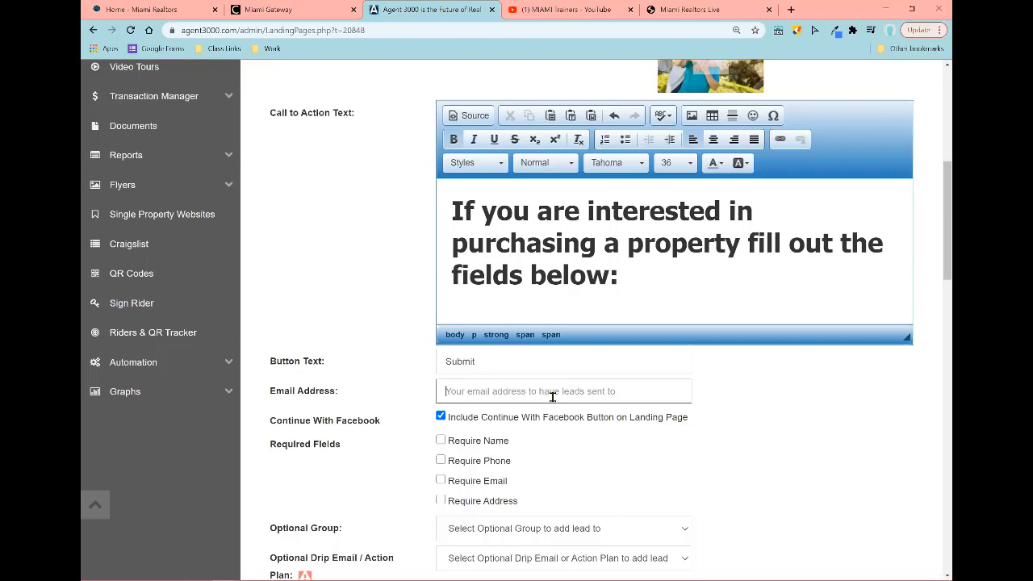
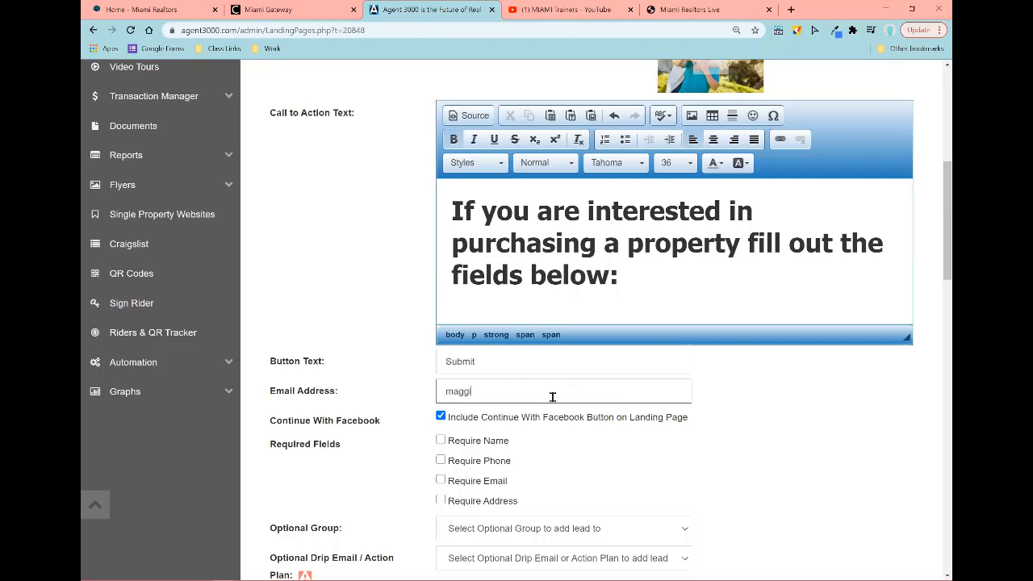
triple_click(445, 390)
left_click(767, 438)
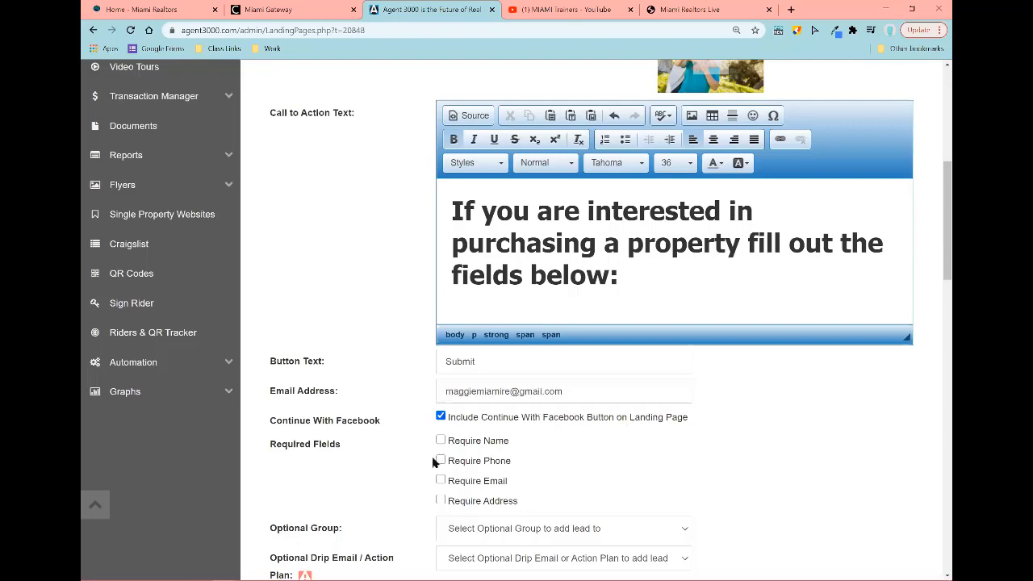
scroll(435, 462, "down", 3)
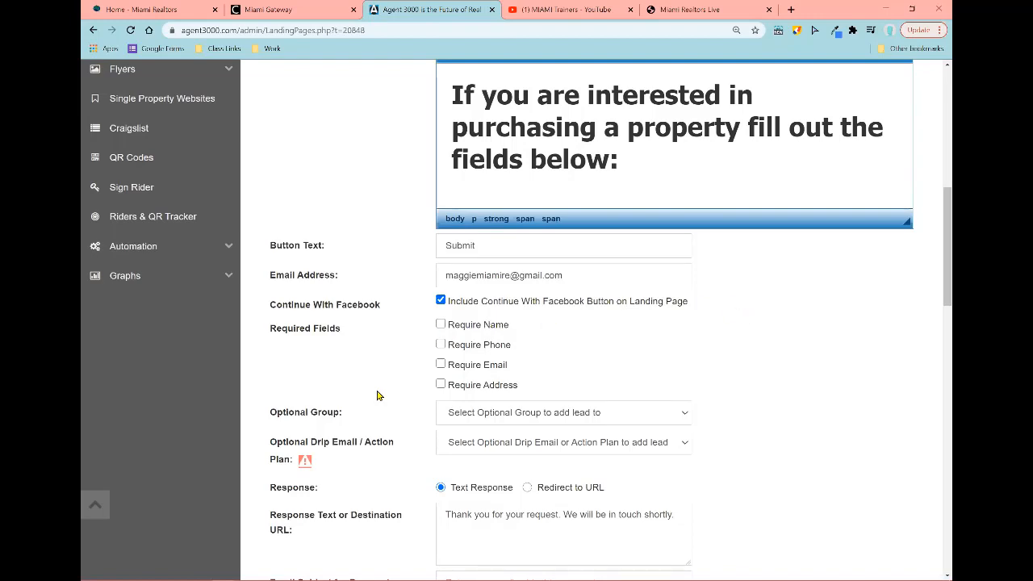
Step: Tick Require Name, Require Phone and Require Email
scroll(432, 308, "down", 1)
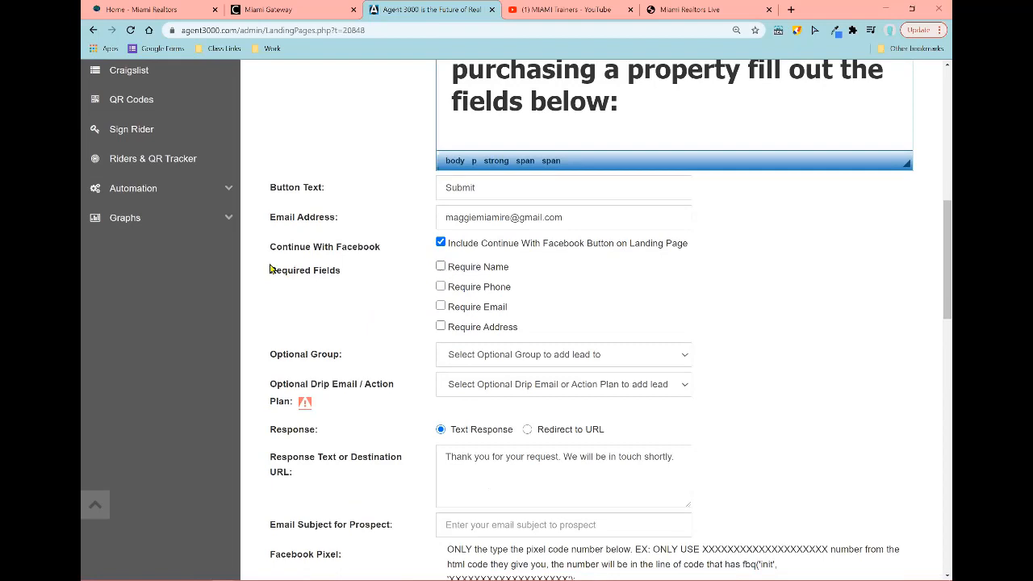
left_click(442, 269)
left_click(440, 289)
left_click(440, 306)
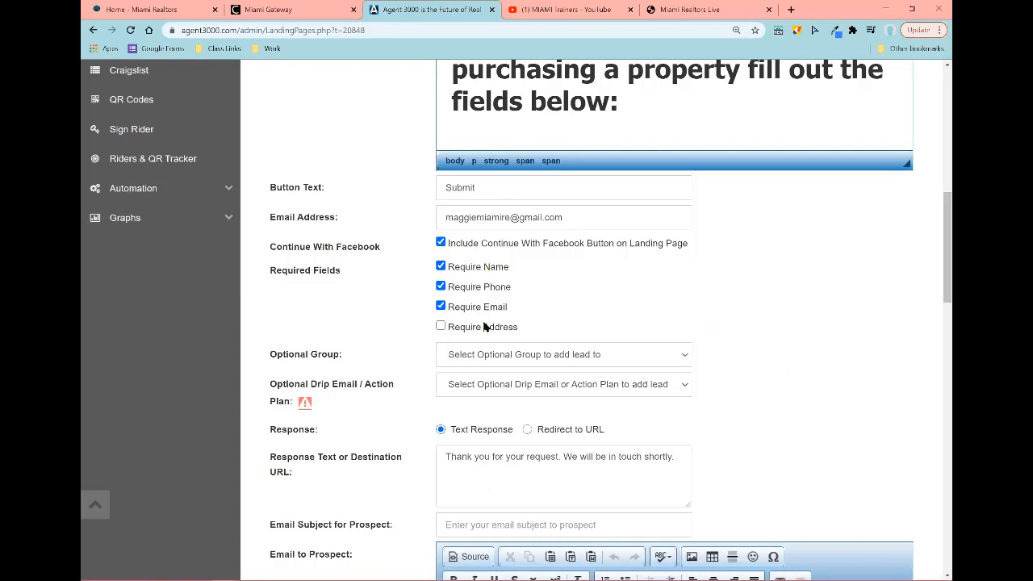
Step: Toggle the e-mail requirement off and on repeatedly, leaving it required
left_click(441, 308)
left_click(441, 307)
scroll(708, 334, "down", 2)
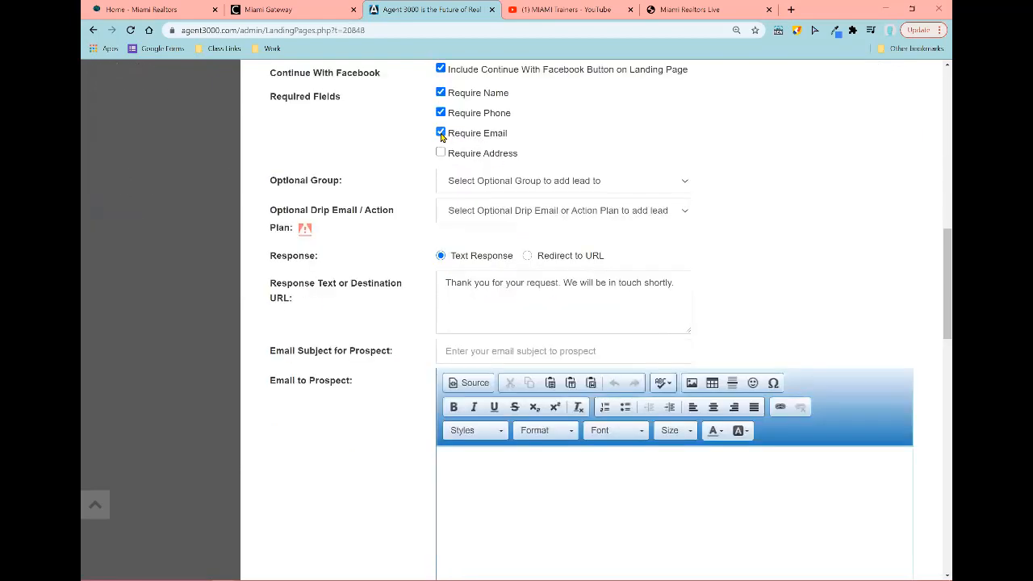
left_click(441, 133)
left_click(440, 133)
left_click(440, 133)
left_click(441, 134)
left_click(440, 133)
left_click(441, 133)
left_click(440, 133)
left_click(440, 134)
left_click(476, 472)
scroll(345, 234, "down", 5)
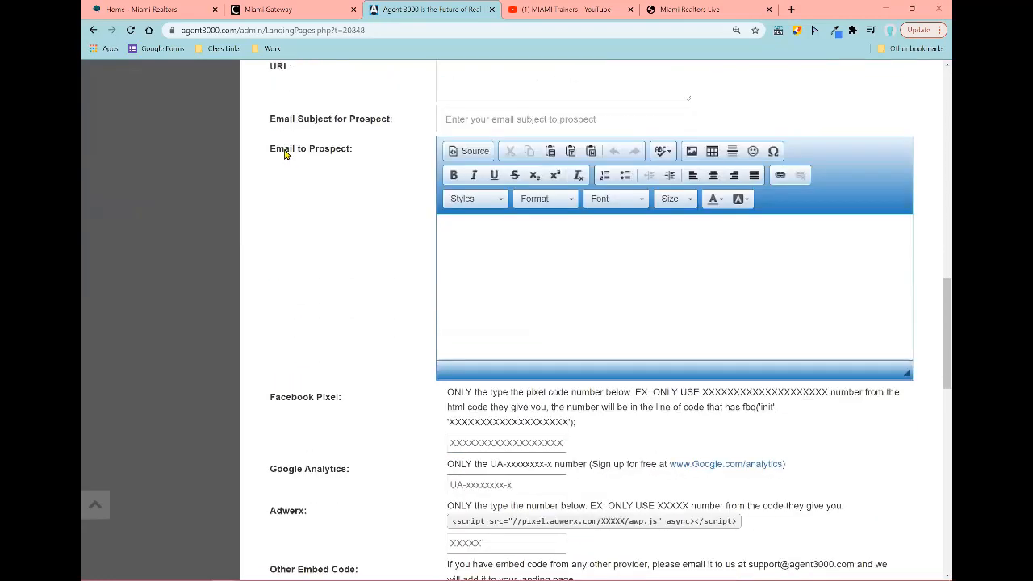
scroll(284, 153, "up", 1)
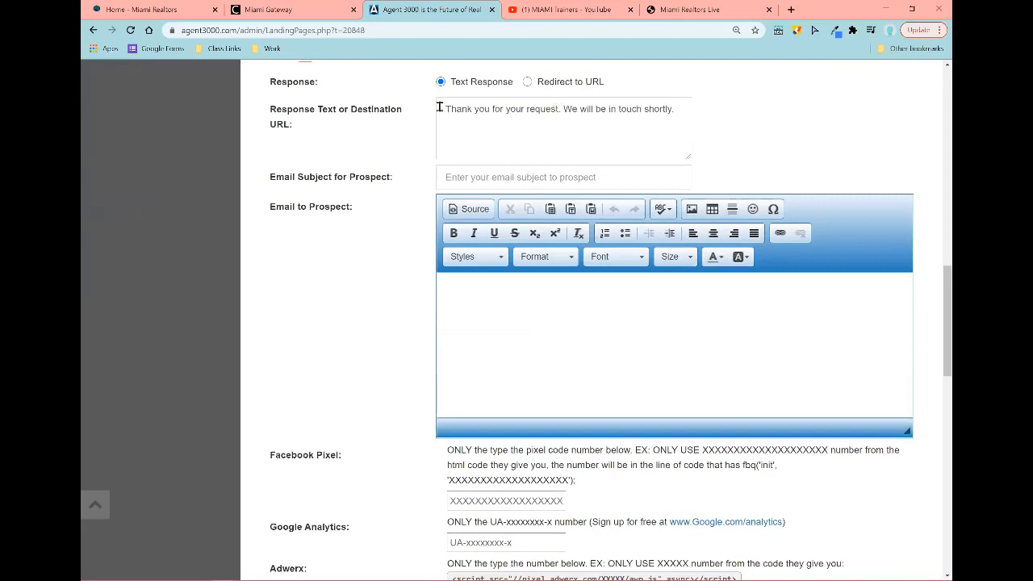
left_click_drag(443, 108, 682, 105)
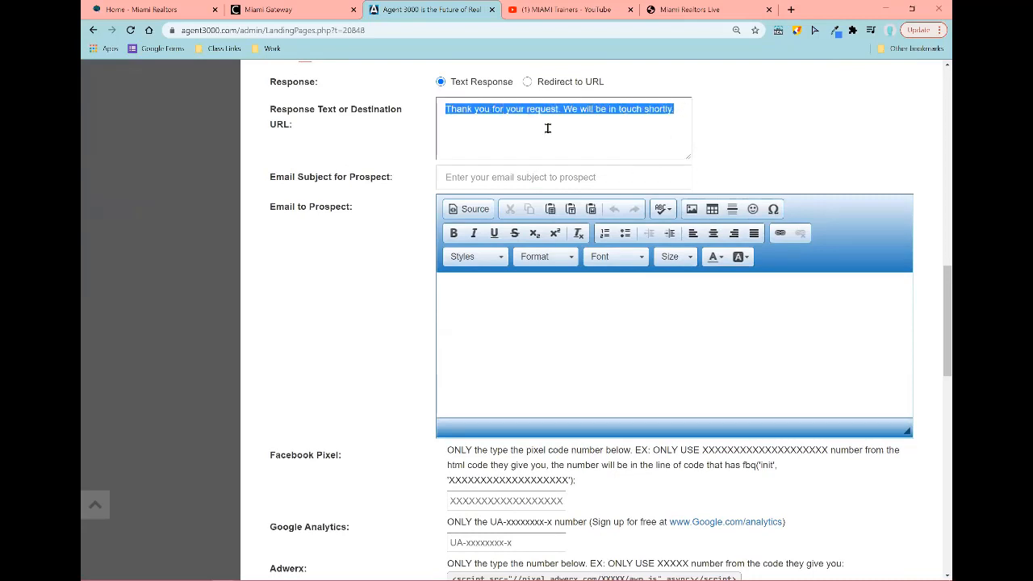
left_click(726, 129)
left_click(527, 82)
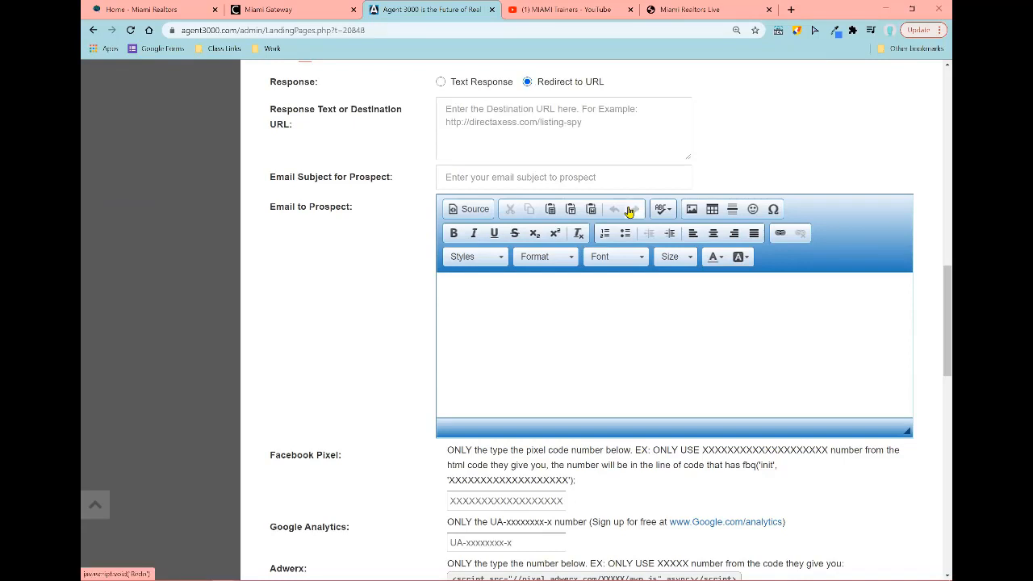
left_click(446, 83)
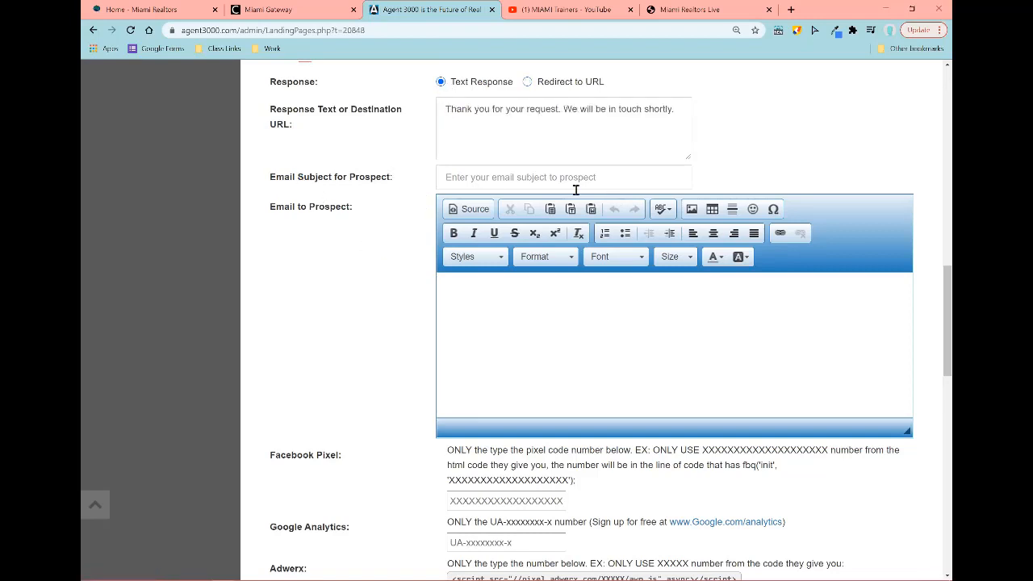
scroll(594, 228, "down", 1)
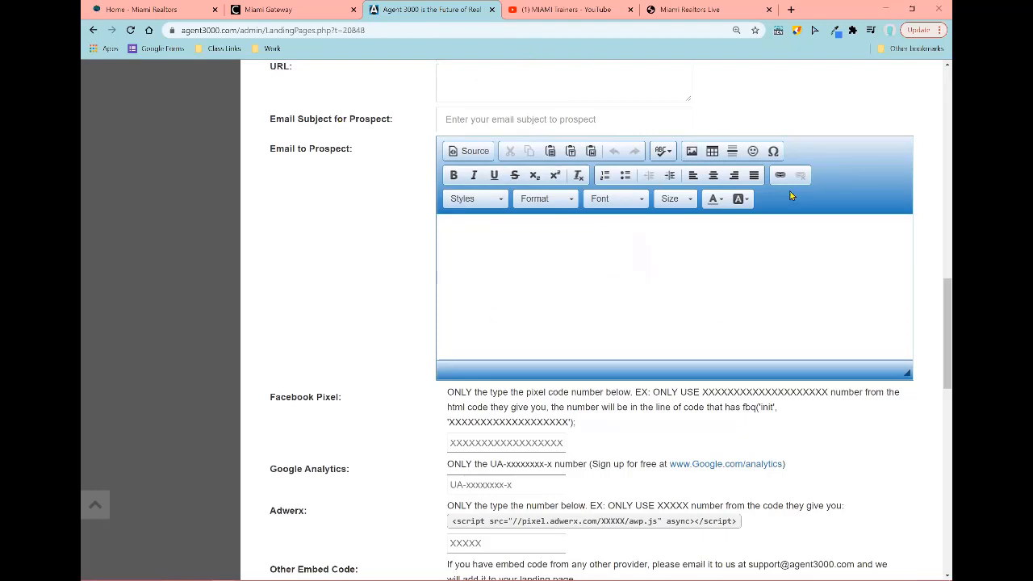
Step: Enter 'Thank you for Contacting Me' as the prospect e-mail subject and enlarge the message editor
left_click(522, 121)
type("Thank y")
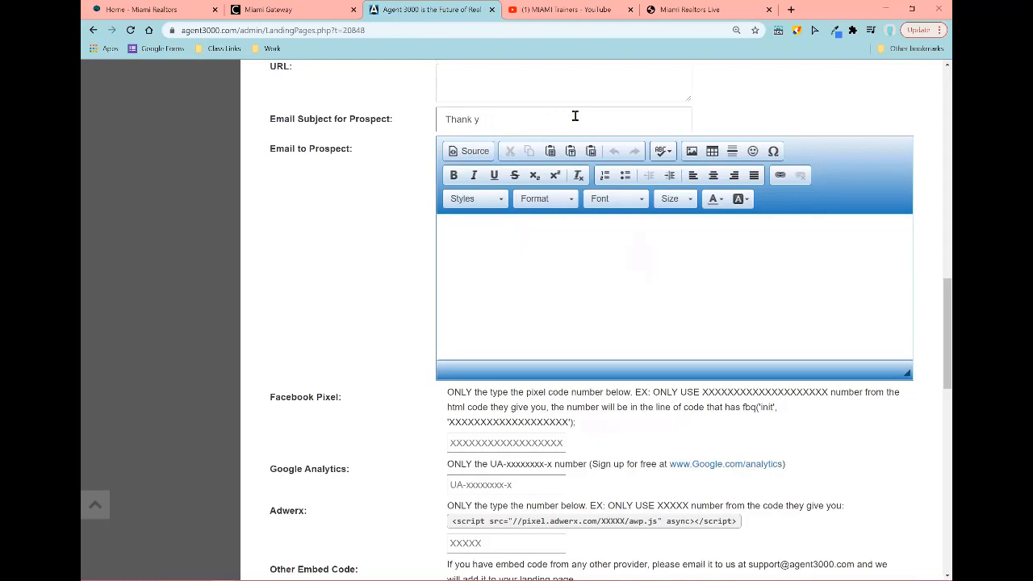
type("ou for COnt")
key("BackSpace")
key("BackSpace")
key("BackSpace")
type("ontacting Me")
left_click_drag(906, 374, 906, 462)
left_click(530, 281)
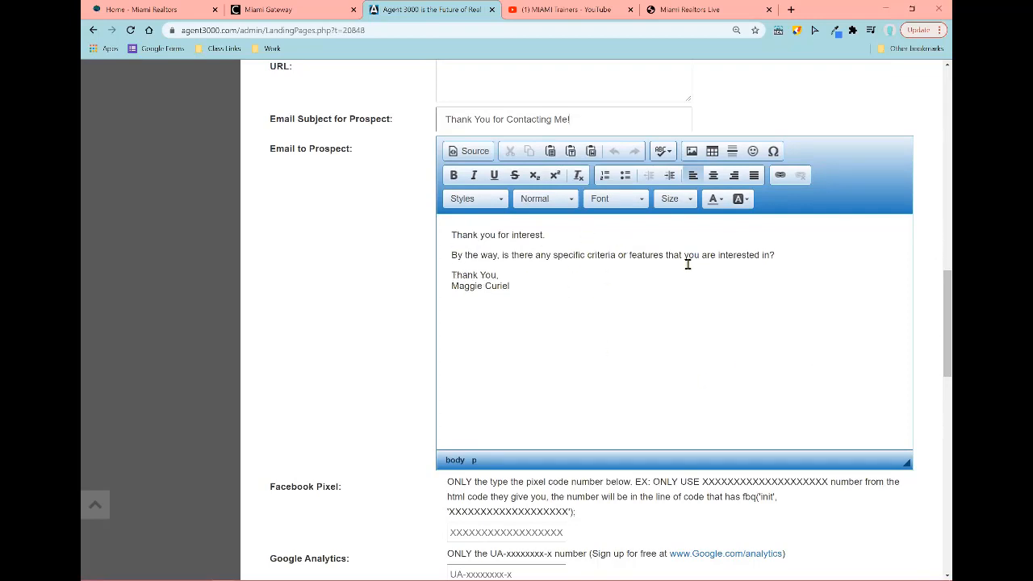
Step: Add 'MIAMI Association of Realtors', a contact e-mail and phone to the signature, name on its own line
left_click(544, 292)
type("MIAMI")
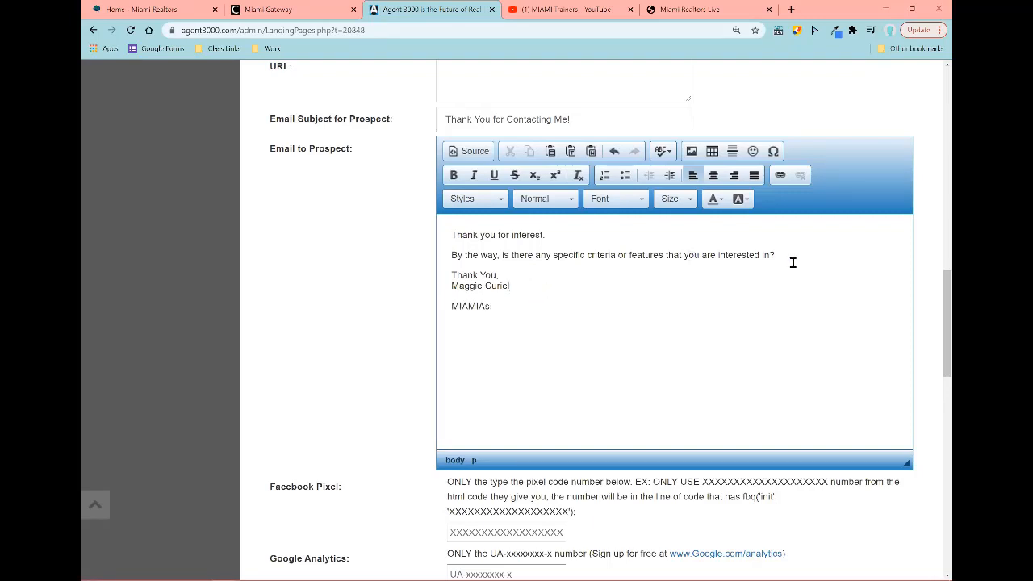
type(" Assocition")
type("ion of REa")
type("ltors")
key("Return")
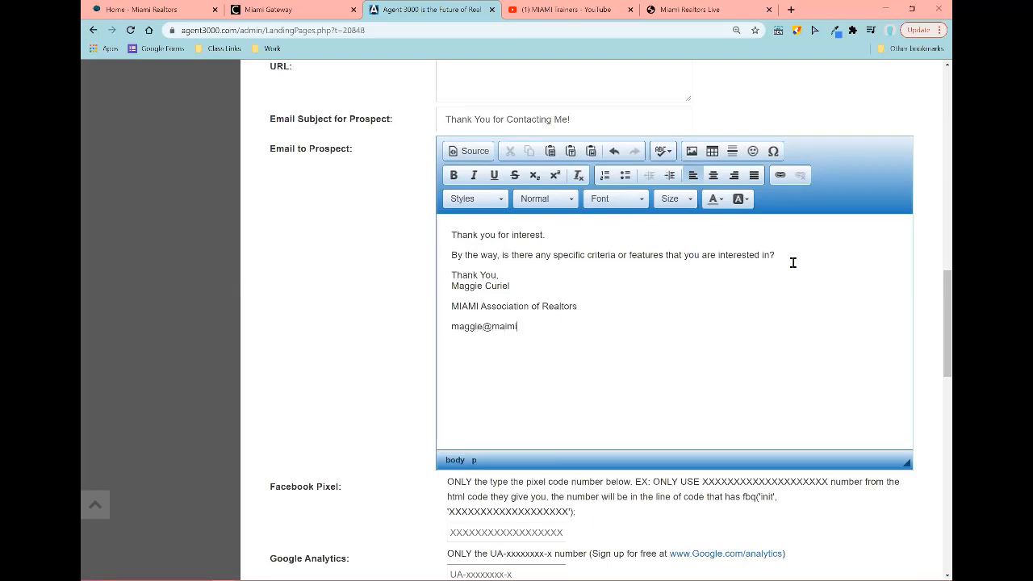
type("4016")
left_click(451, 286)
key("Return")
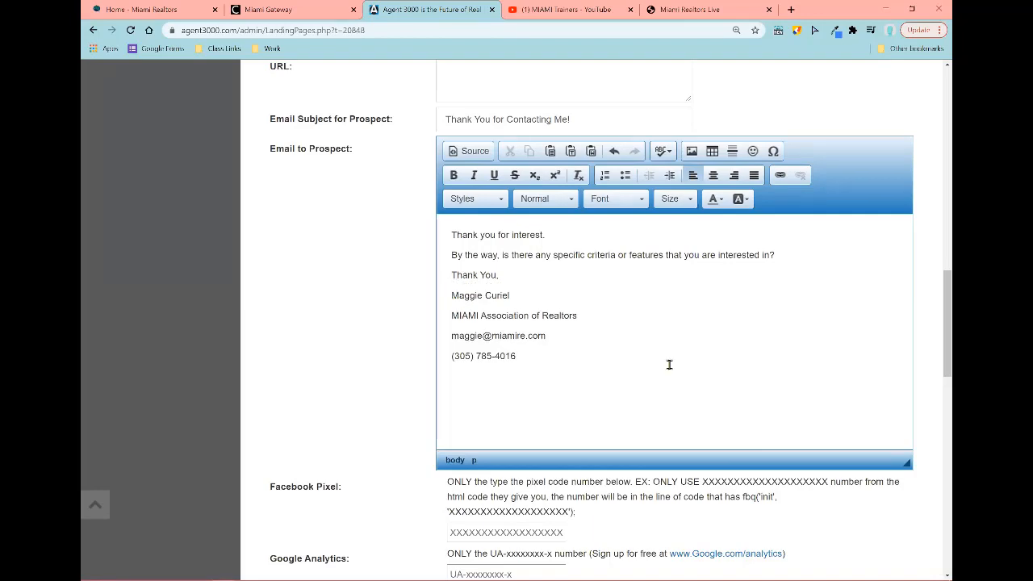
Step: Submit the finished landing page form and dismiss the saved-to-database confirmation
scroll(330, 288, "down", 3)
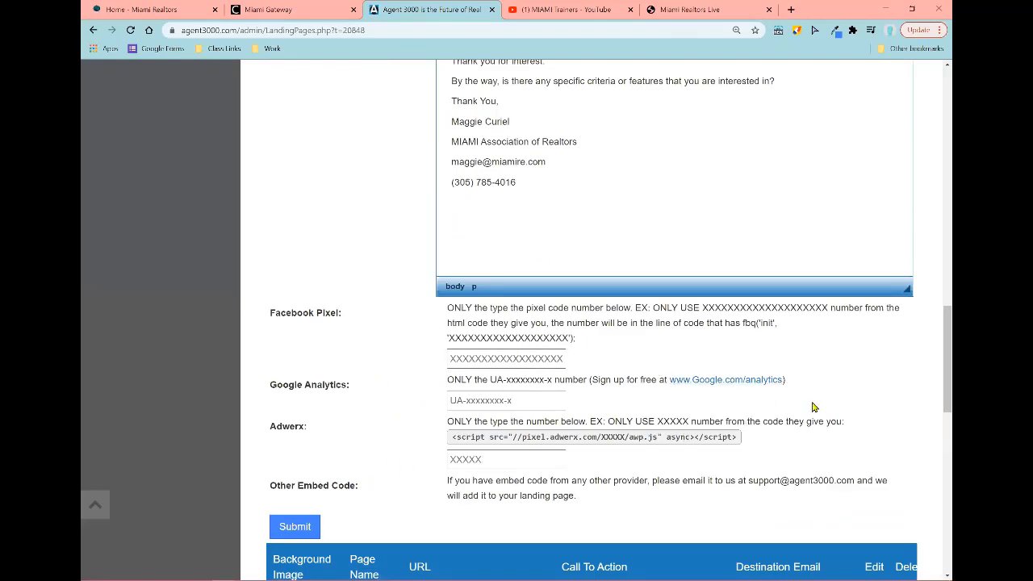
scroll(815, 408, "down", 2)
scroll(824, 408, "down", 1)
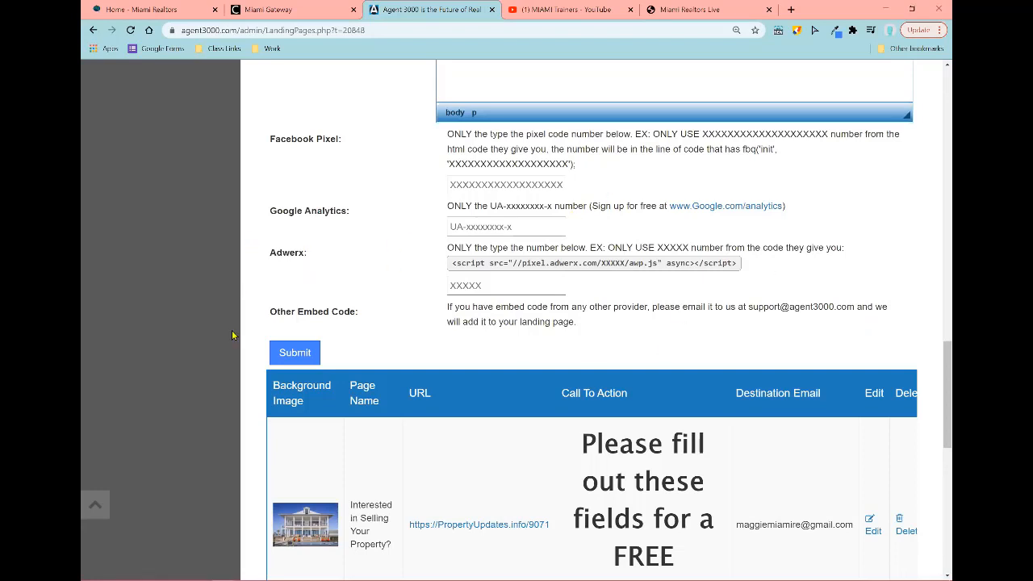
left_click(276, 350)
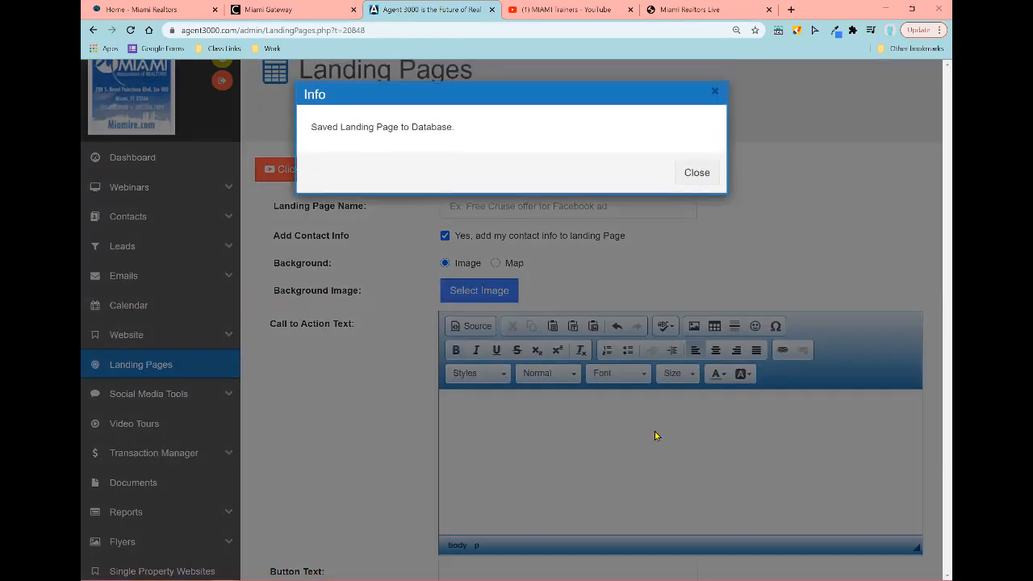
left_click(698, 176)
Step: Show the bottom row of the Landing Pages table with its title columns visible
scroll(883, 225, "down", 1)
scroll(883, 233, "down", 15)
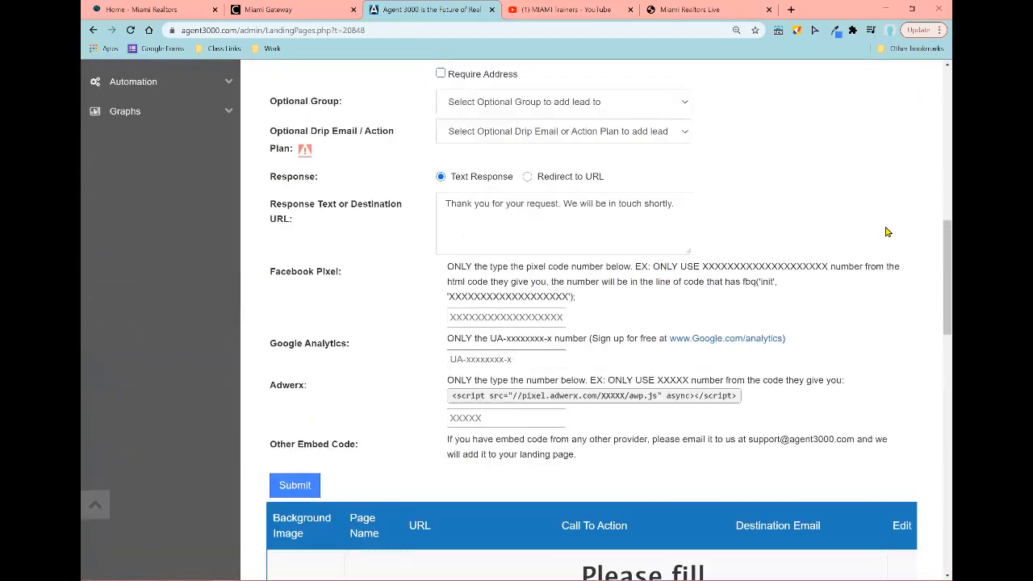
scroll(856, 265, "down", 3)
scroll(858, 269, "down", 5)
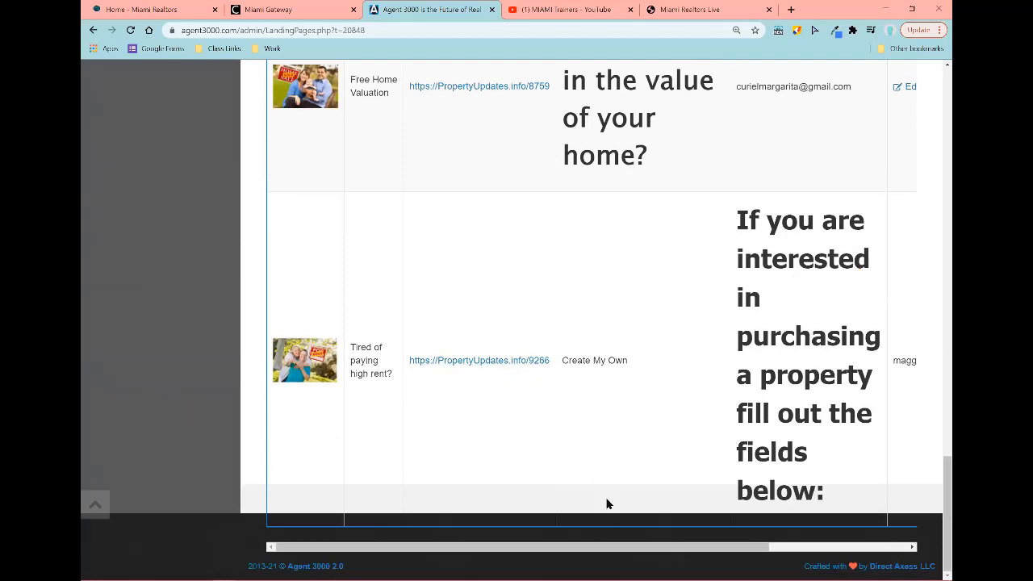
left_click_drag(745, 548, 773, 557)
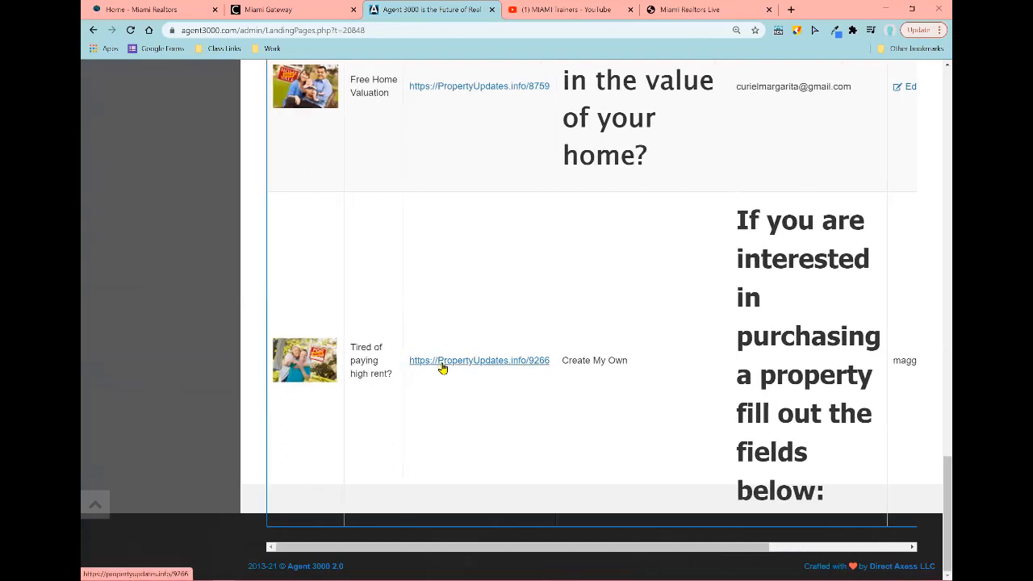
left_click_drag(754, 549, 934, 553)
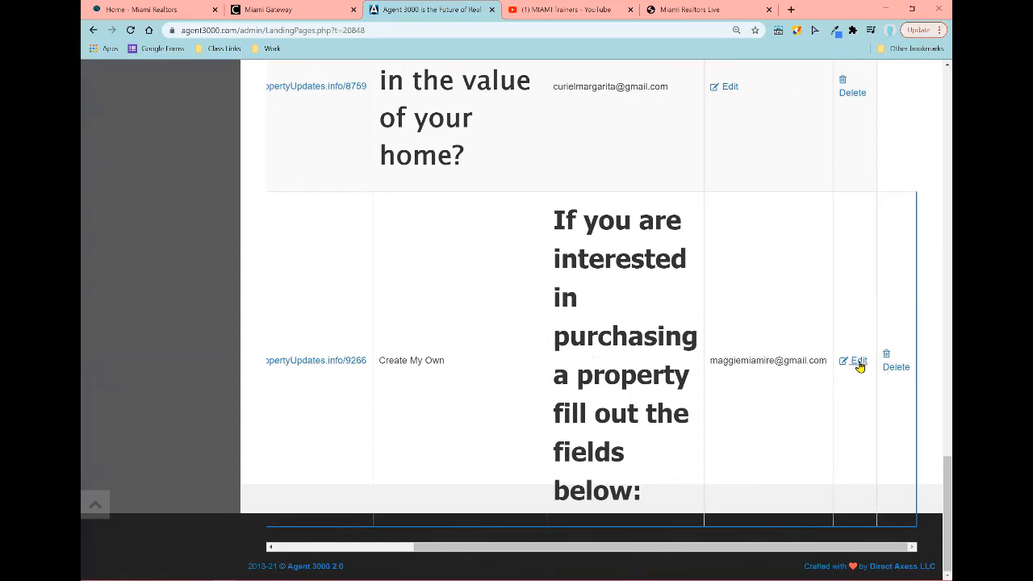
left_click_drag(839, 549, 694, 550)
Step: Open the 9266 buyer landing page, try its name field, and preview the agent's contact card
left_click(452, 361)
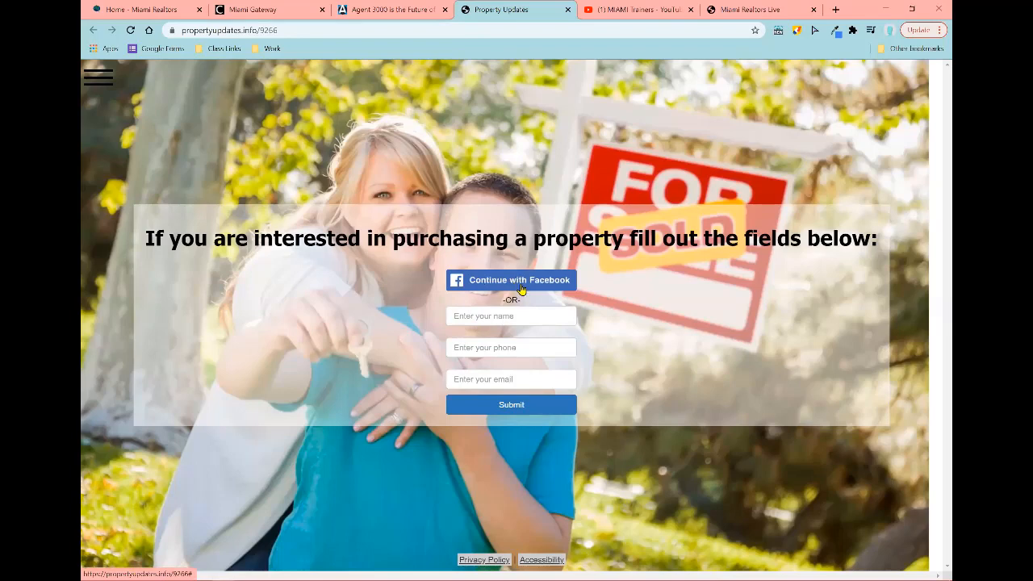
left_click(521, 318)
key("ctrl")
key("ctrl")
left_click(95, 89)
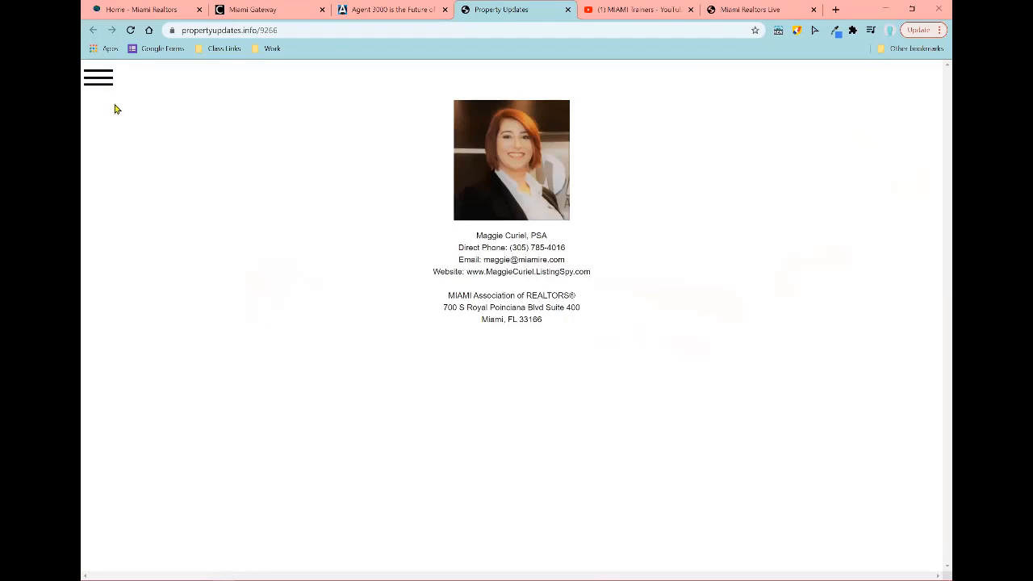
left_click(98, 77)
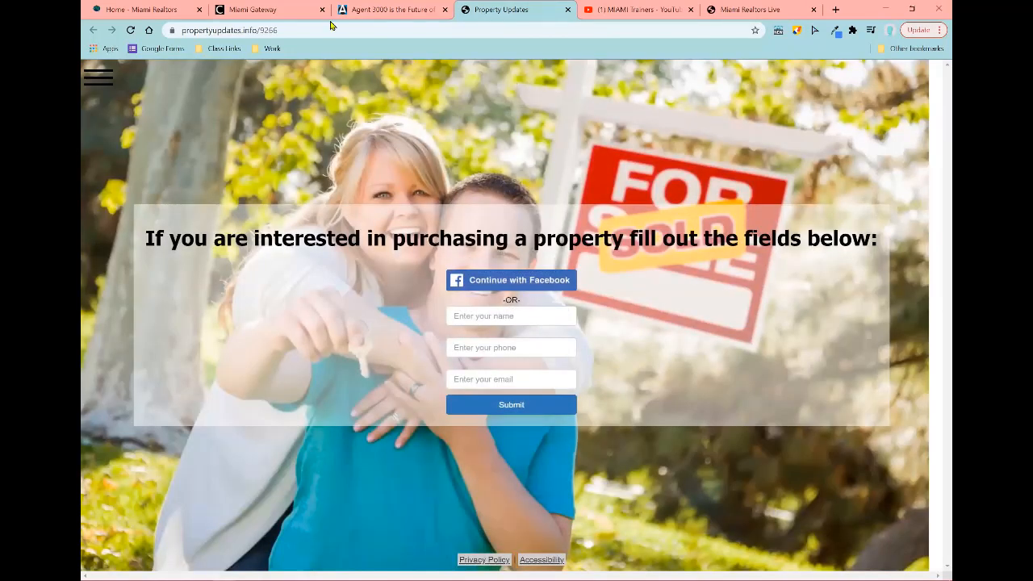
Step: Copy the page address propertyupdates.info/9266 from the address bar
left_click(250, 33)
right_click(250, 34)
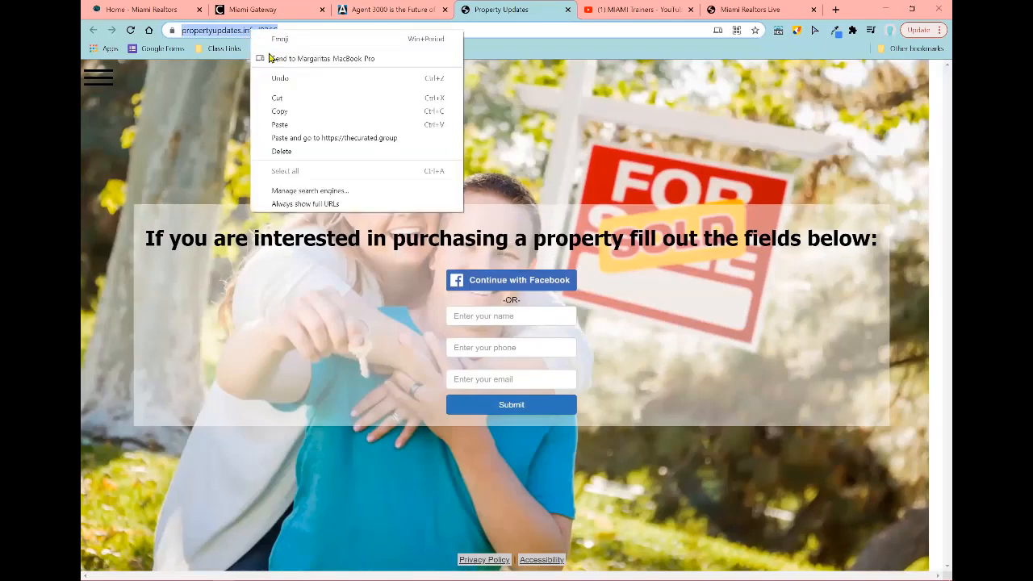
left_click(281, 114)
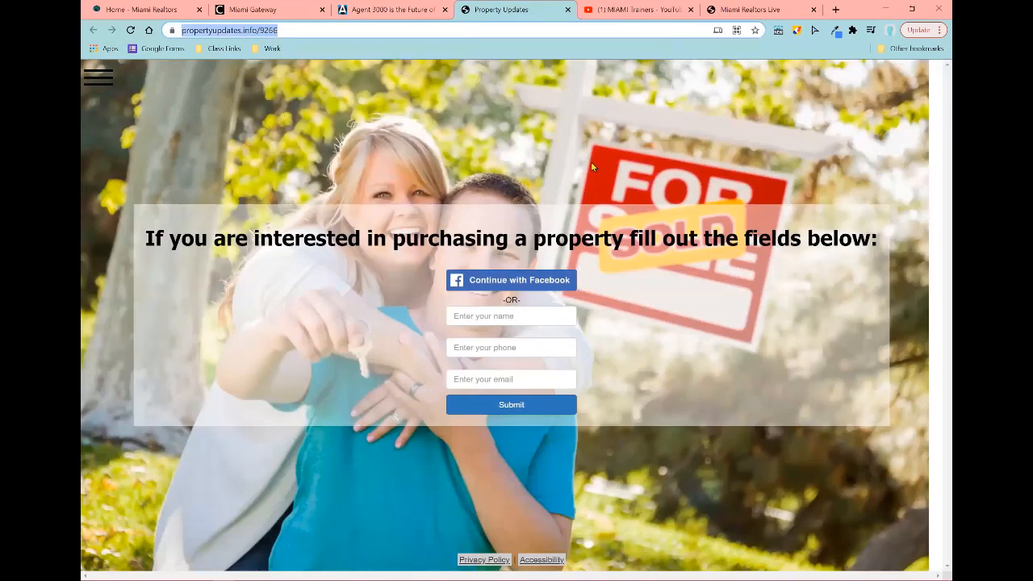
Step: Open facebook.com in a new browser tab to reach the Real Estate Instructor page
left_click(836, 11)
type("facebook.com/mcmiamire")
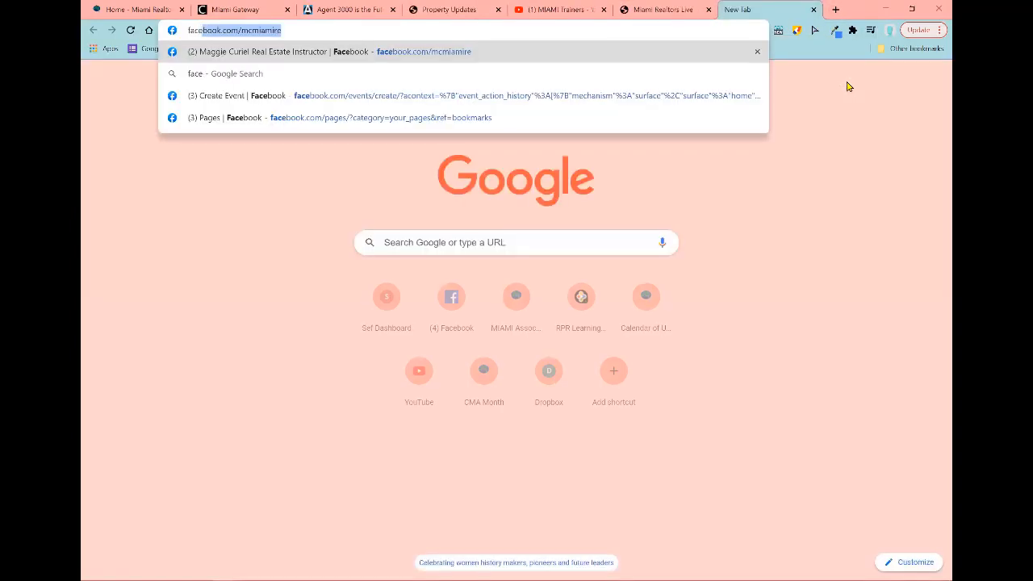
key("Return")
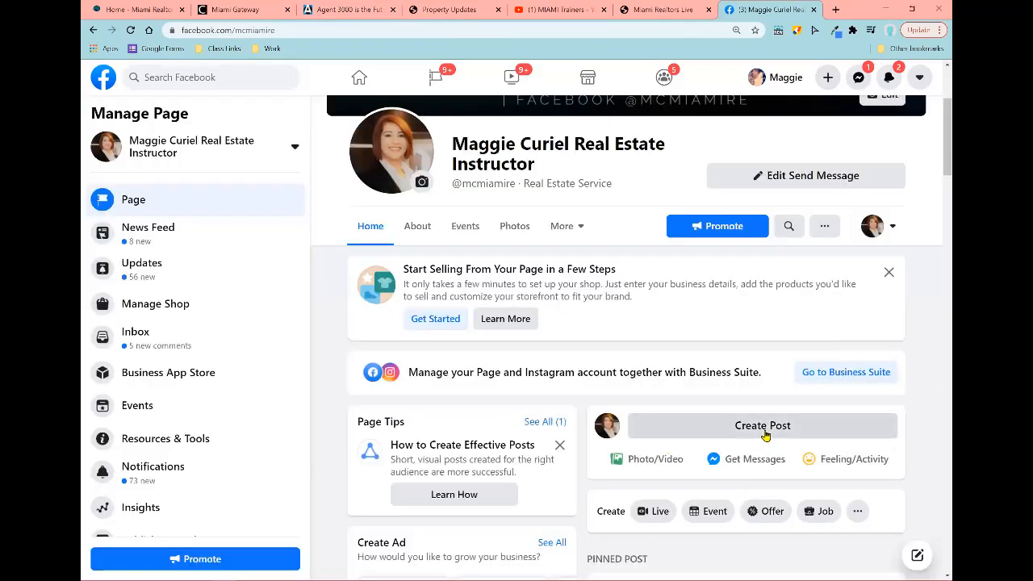
Step: Draft a page post with the pasted landing page link, delete the link text, then discard the draft
left_click(764, 434)
left_click(763, 427)
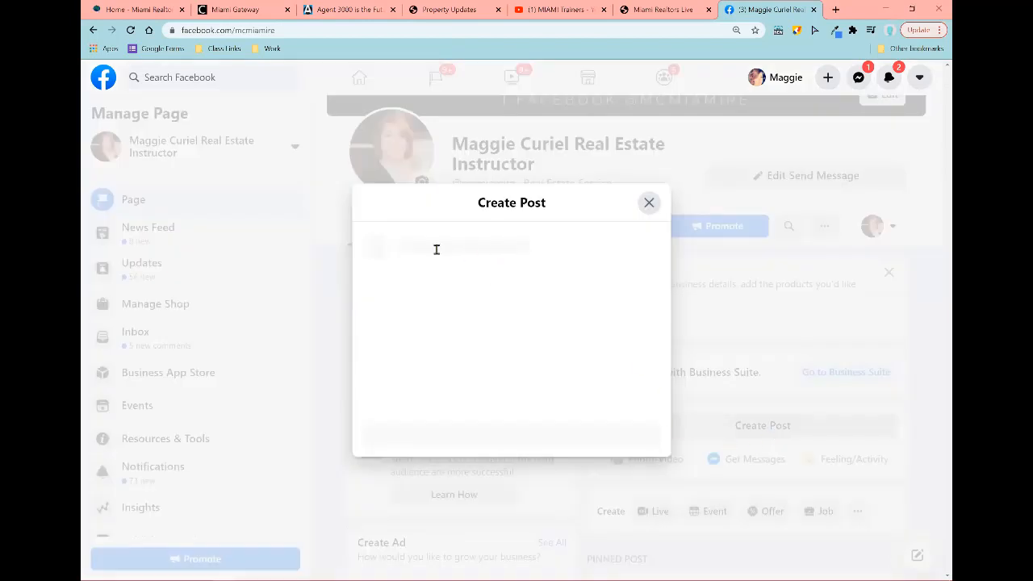
key("ctrl+v")
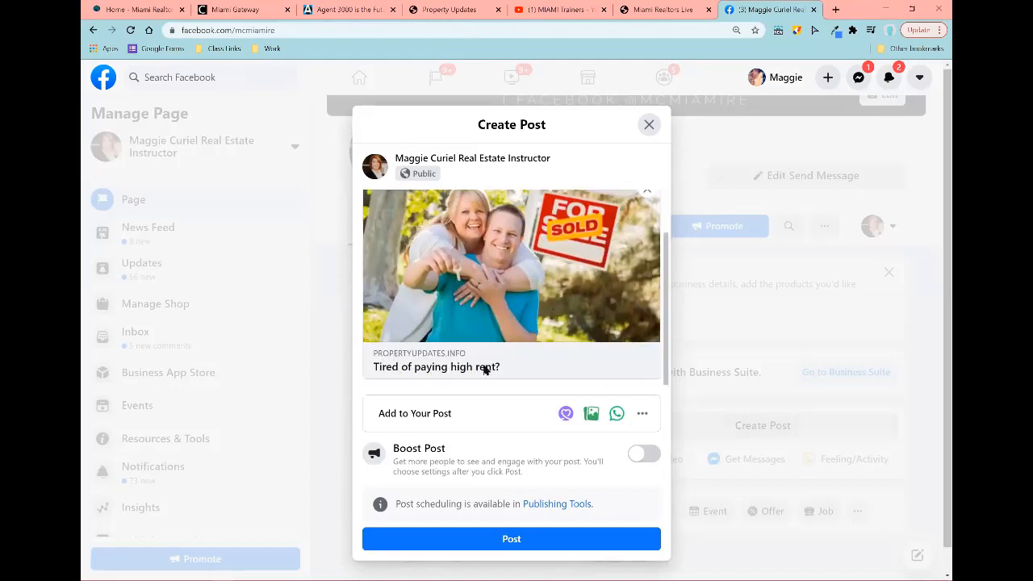
left_click_drag(500, 369, 365, 374)
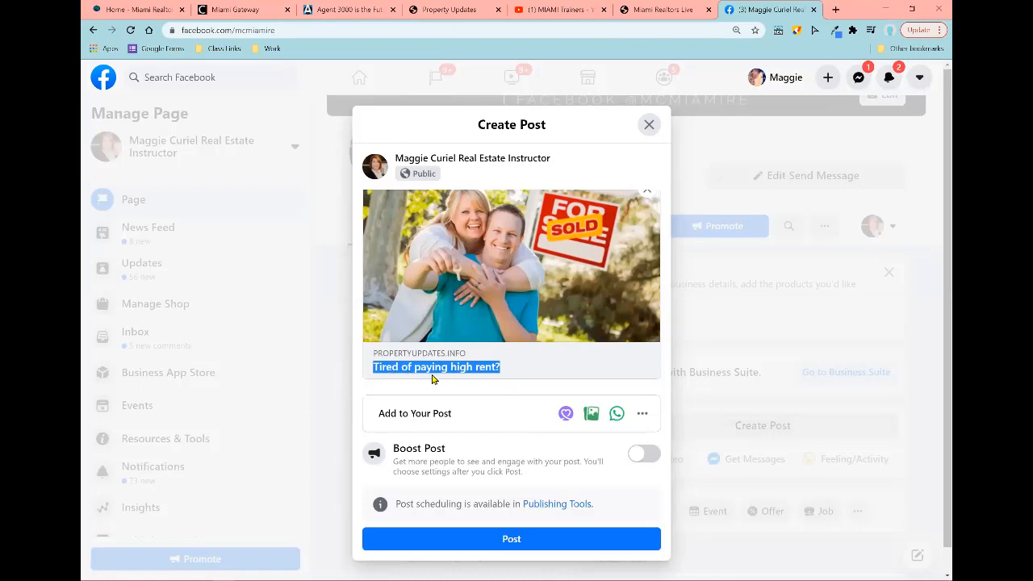
scroll(488, 381, "up", 1)
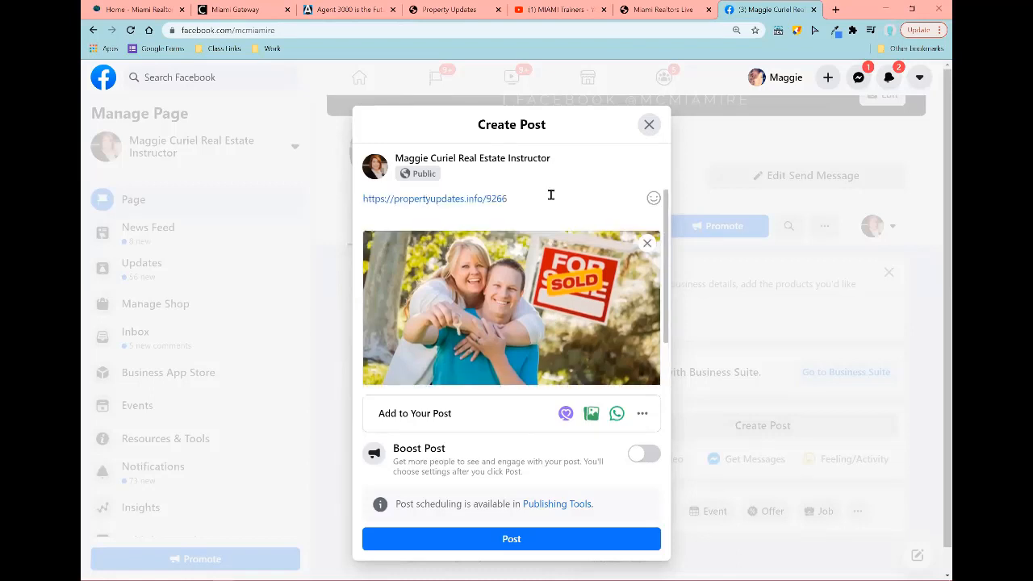
left_click_drag(516, 199, 309, 209)
key("BackSpace")
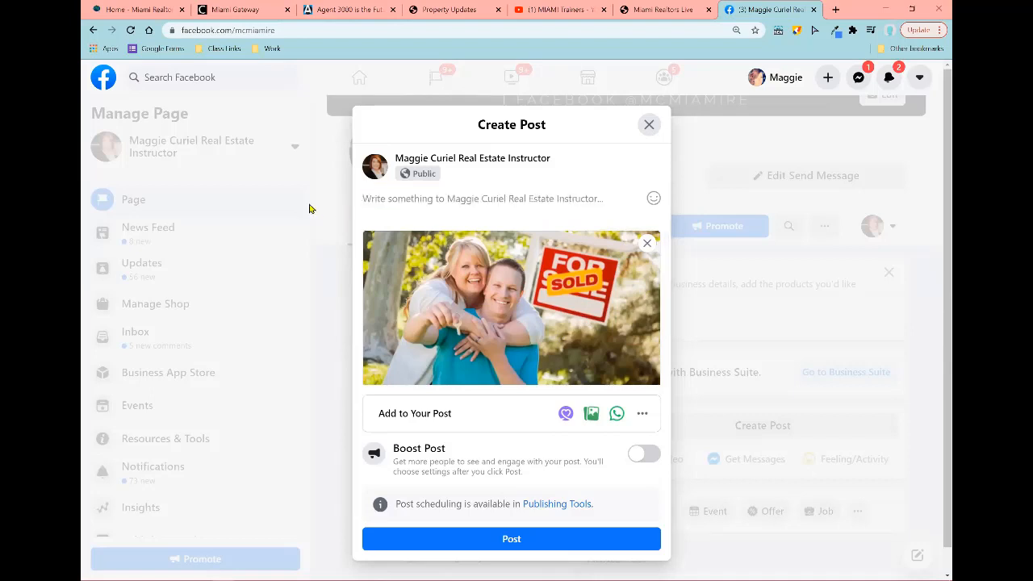
scroll(516, 464, "down", 1)
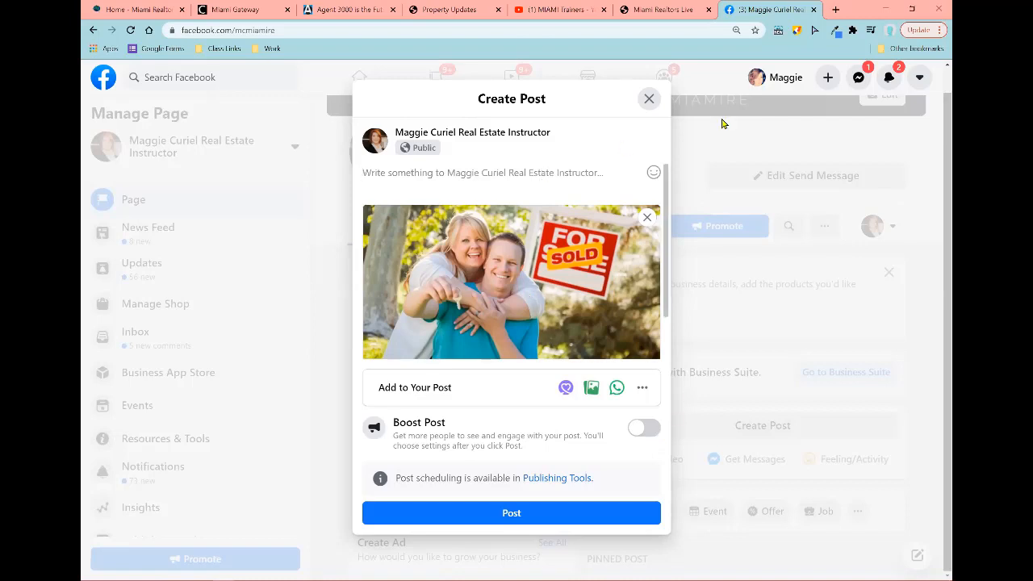
left_click(650, 100)
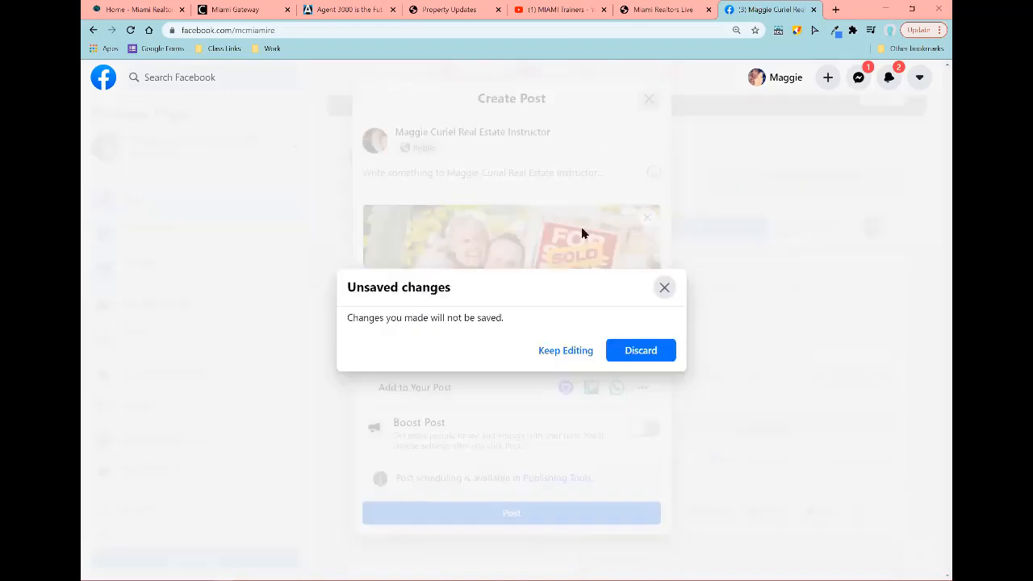
left_click(668, 355)
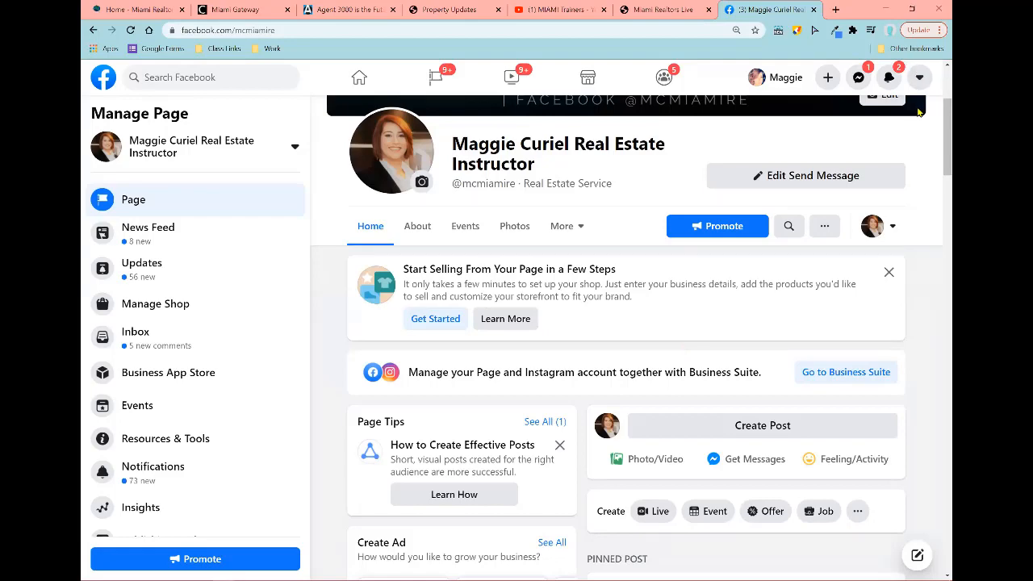
Step: Switch to the Agent 3000 tab, close the Property Updates preview tab, and scroll Landing Pages to the top
left_click(326, 6)
scroll(452, 284, "up", 5)
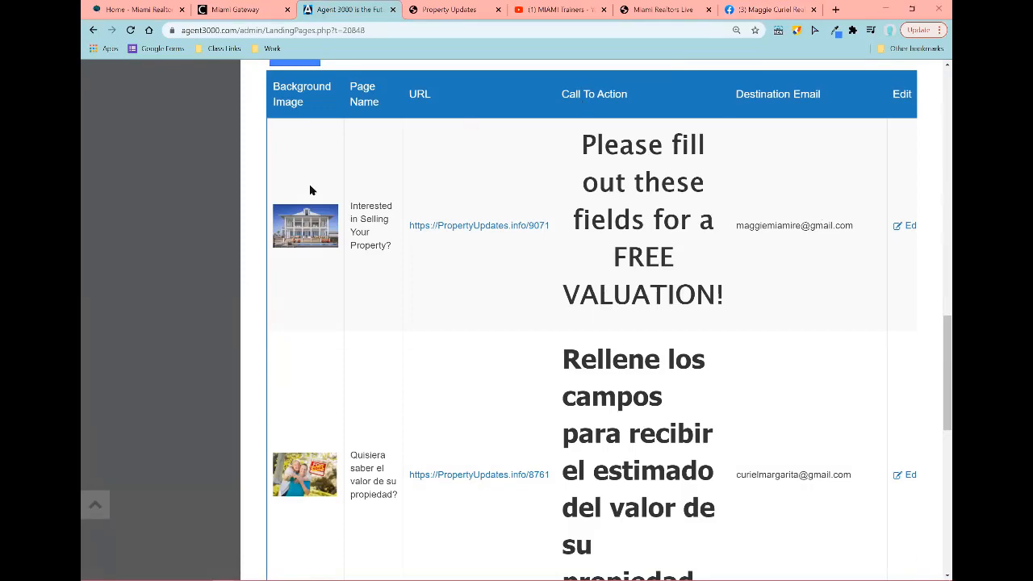
scroll(799, 347, "down", 5)
scroll(815, 351, "down", 3)
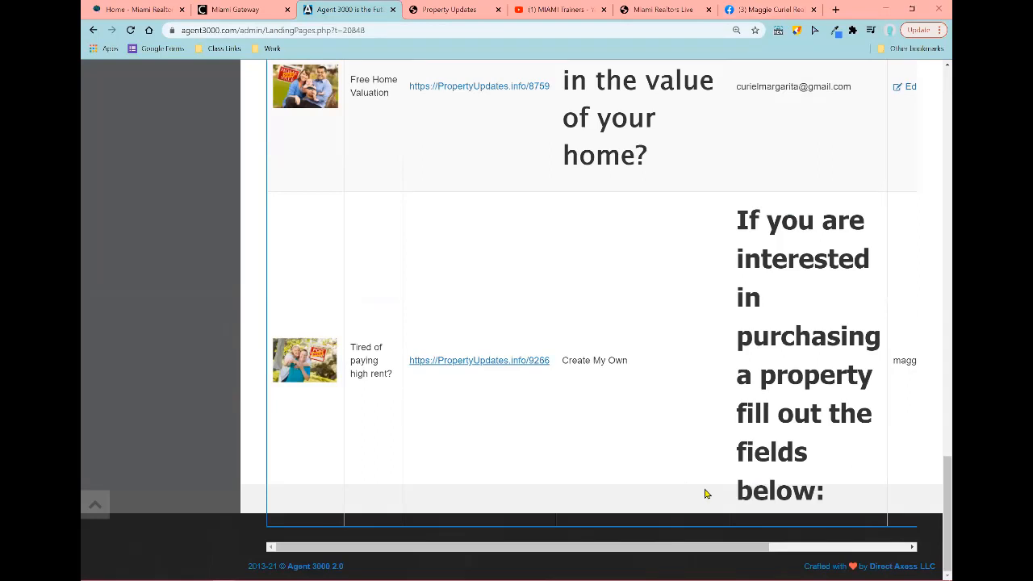
left_click(498, 10)
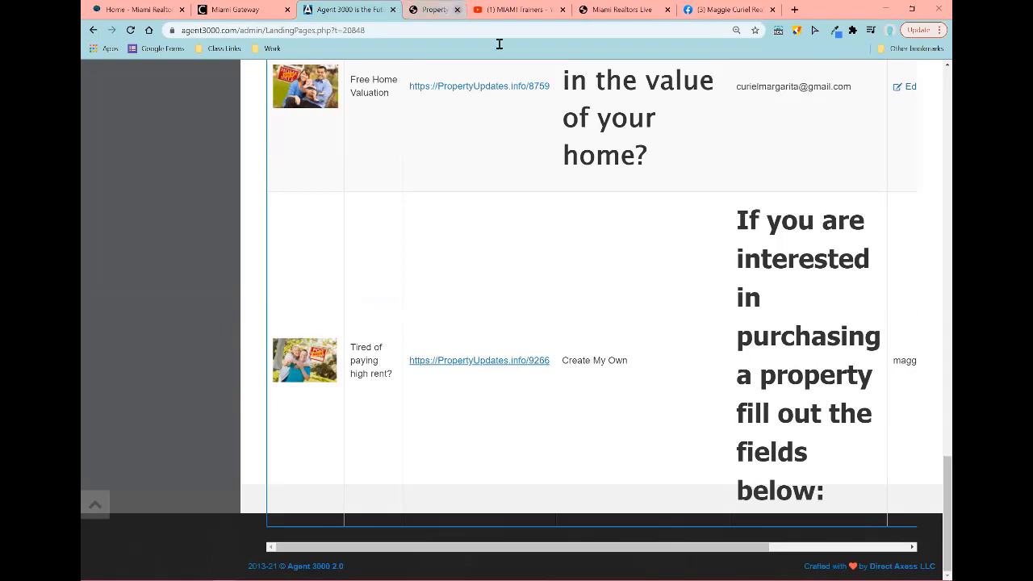
scroll(576, 455, "right", 5)
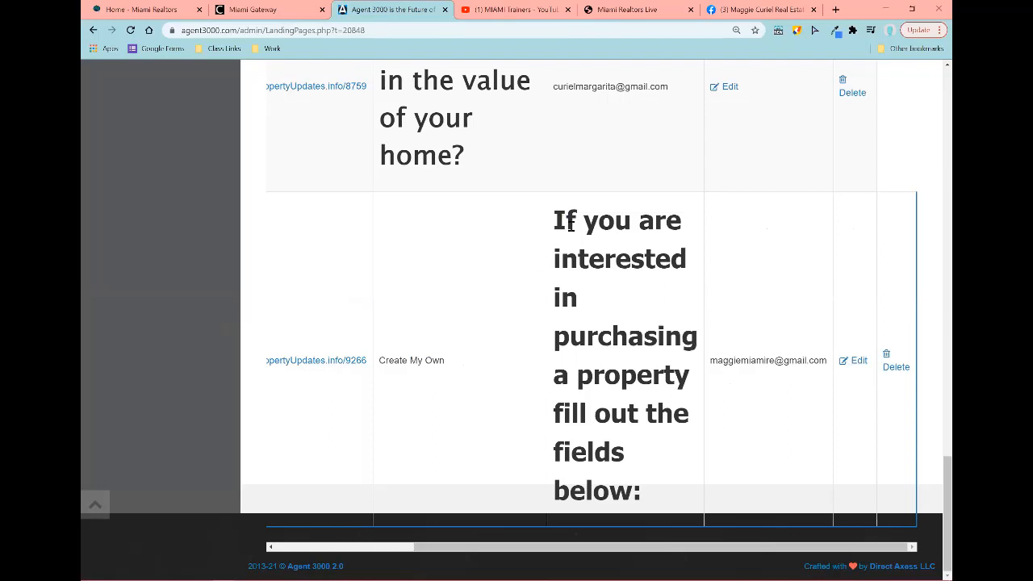
left_click_drag(556, 220, 657, 497)
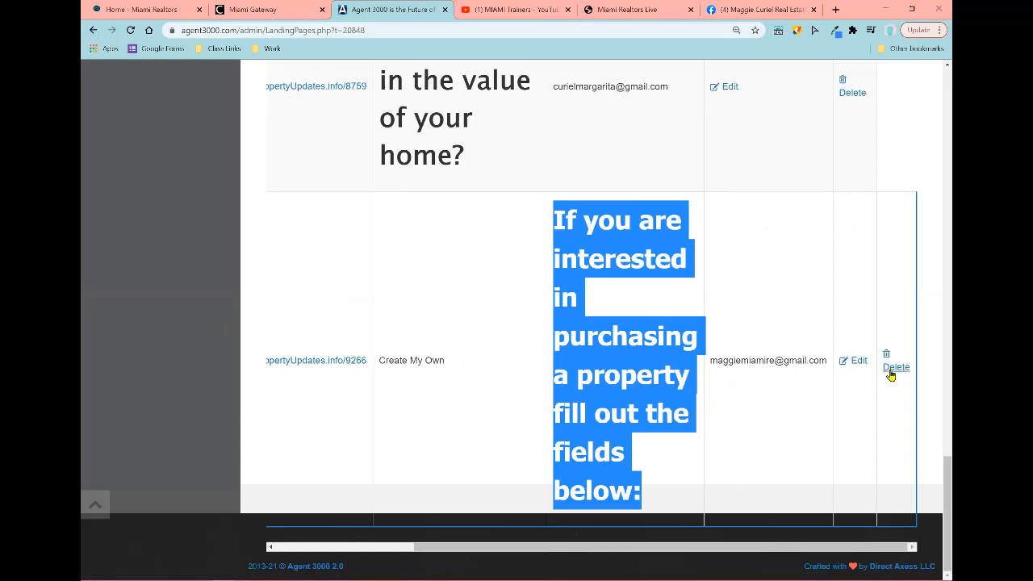
left_click_drag(761, 550, 120, 420)
scroll(155, 365, "up", 15)
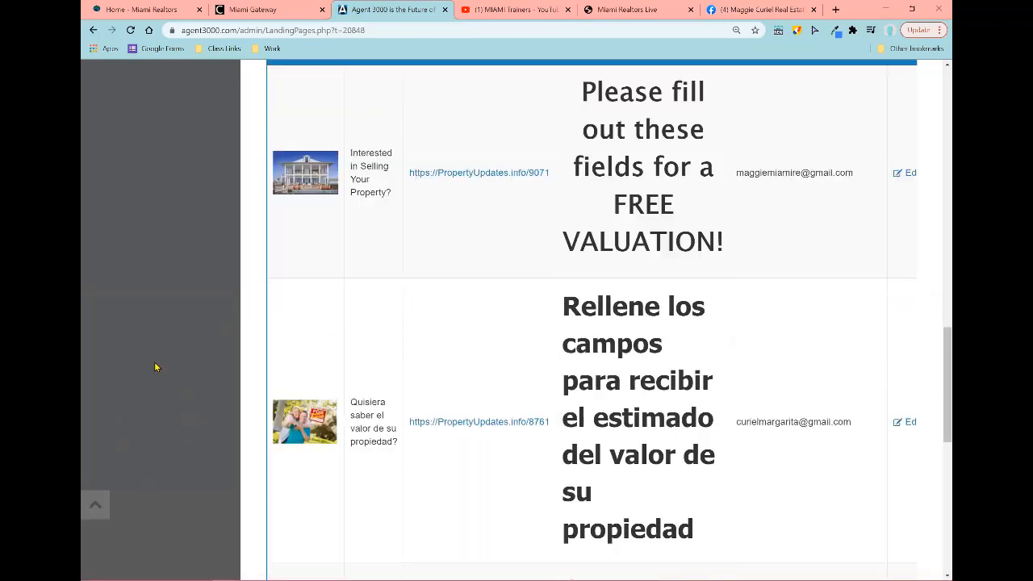
scroll(155, 367, "up", 4)
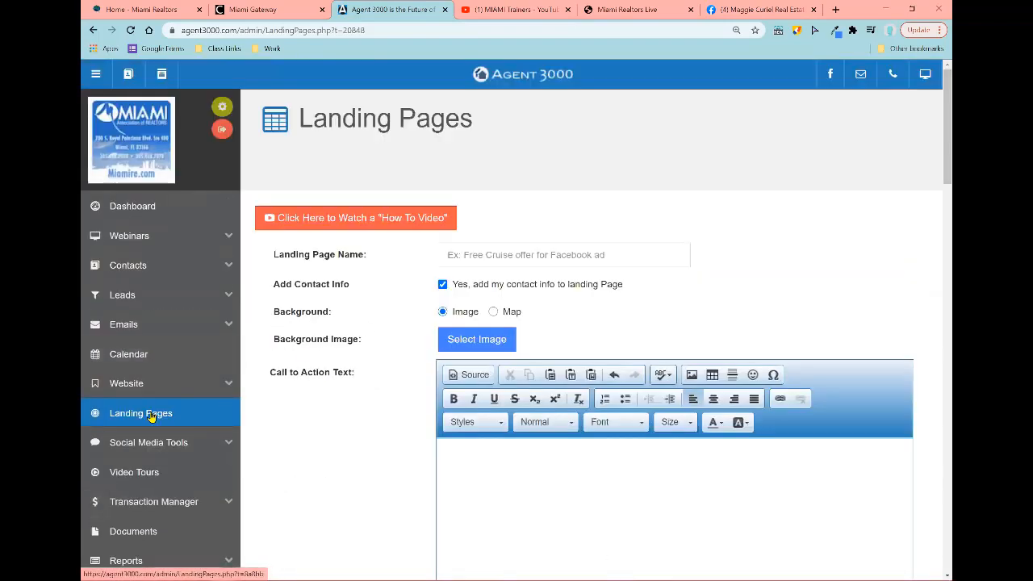
Step: Expand Social Media Tools to reveal Website Screen Shot Sharer, then switch to the Facebook tab
scroll(767, 123, "down", 3)
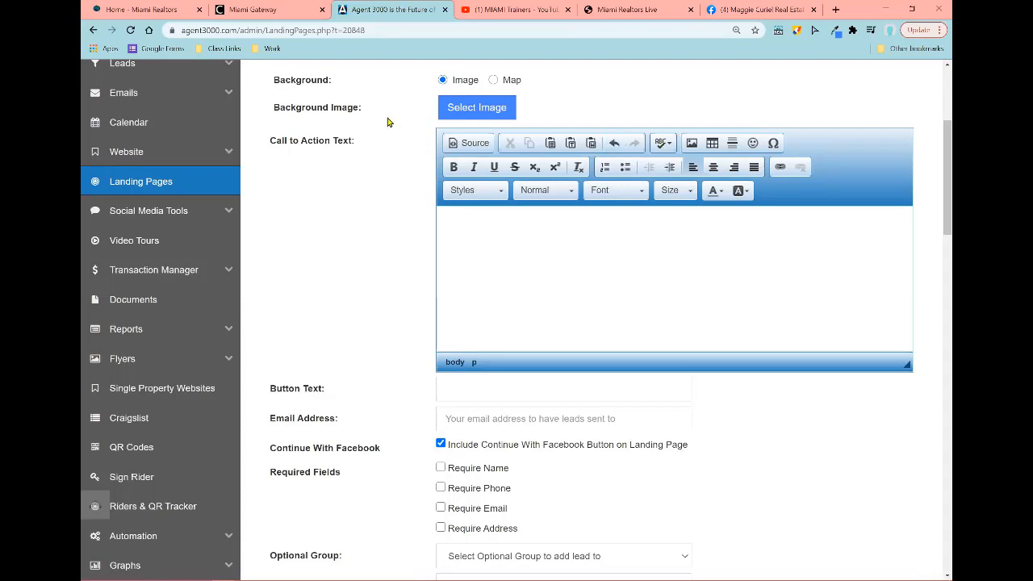
left_click(163, 218)
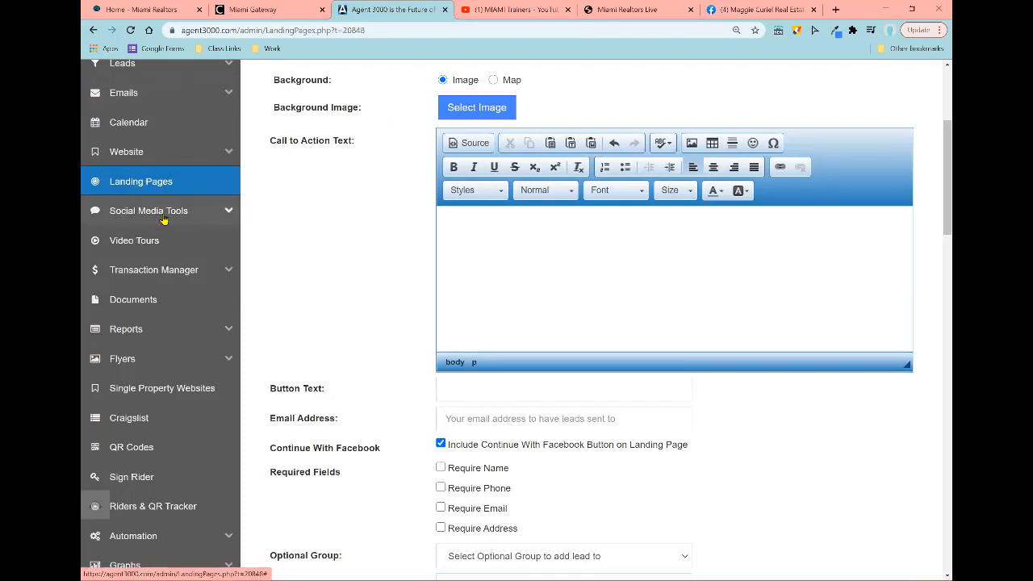
left_click(163, 218)
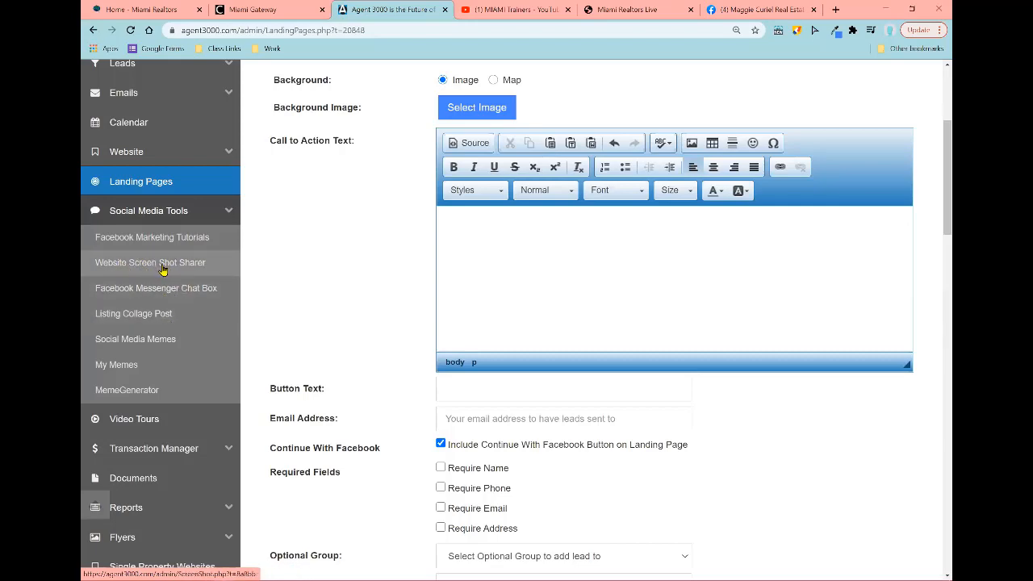
left_click(738, 9)
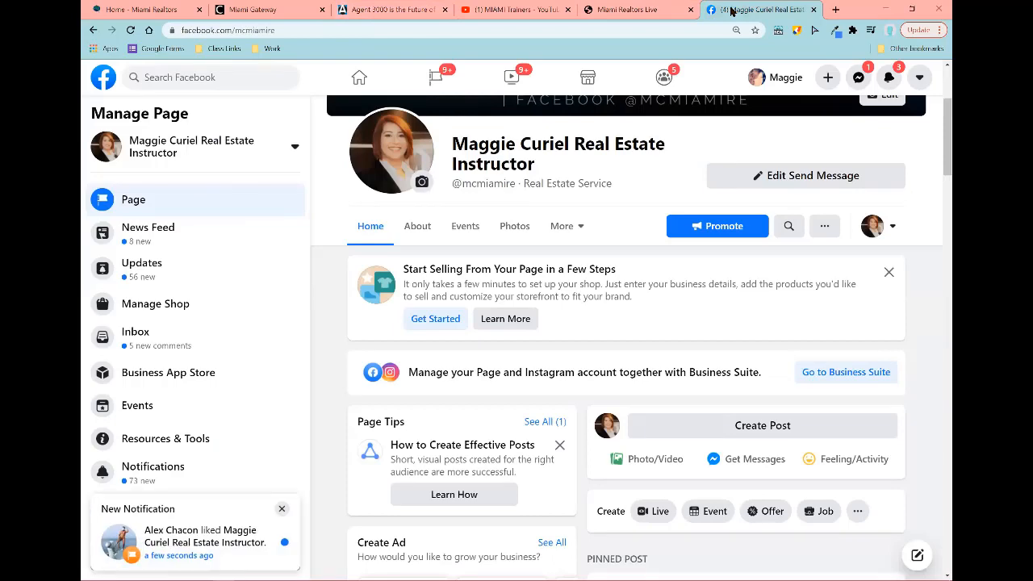
left_click(754, 428)
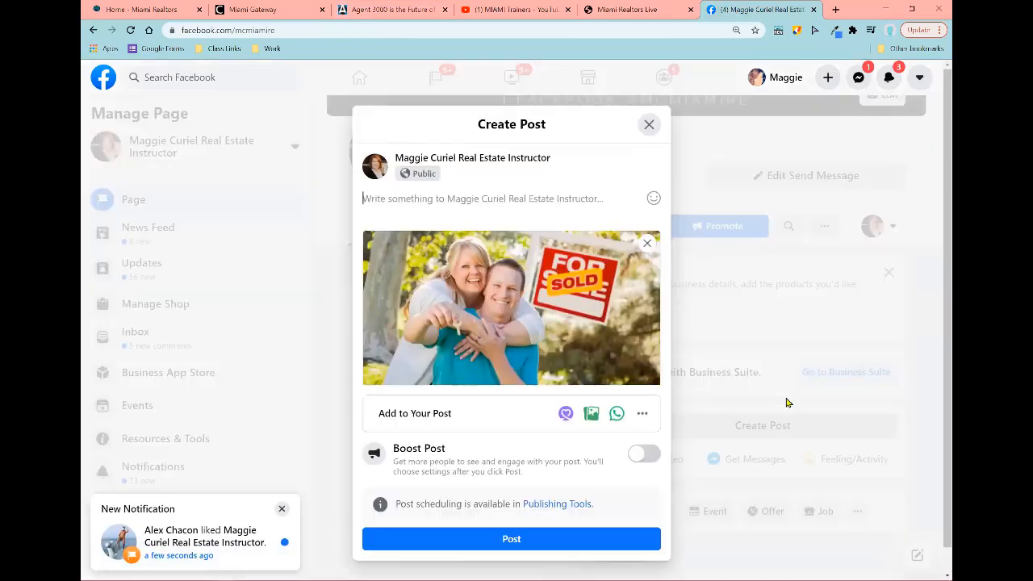
left_click(647, 243)
left_click(465, 255)
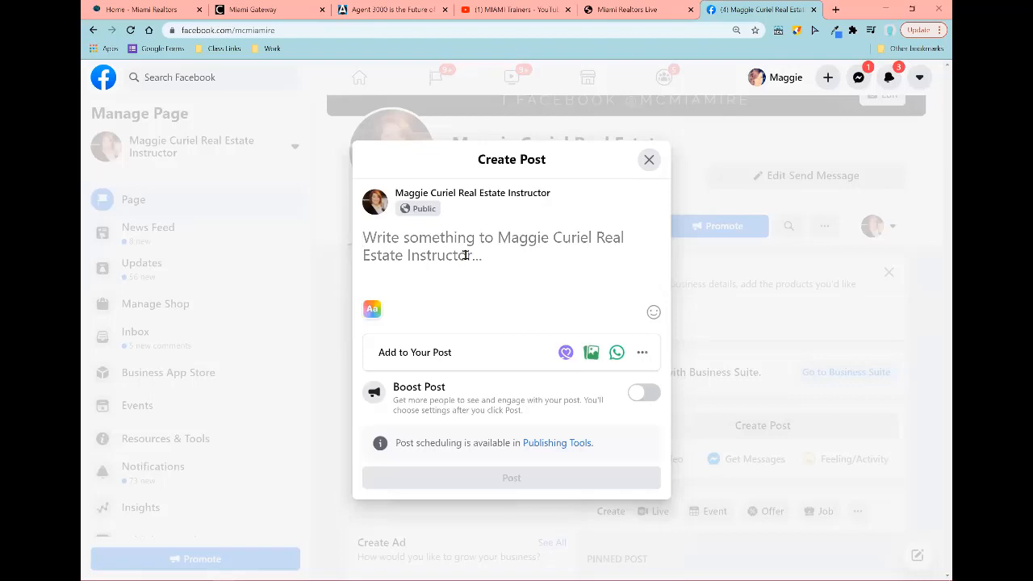
type("www.mia")
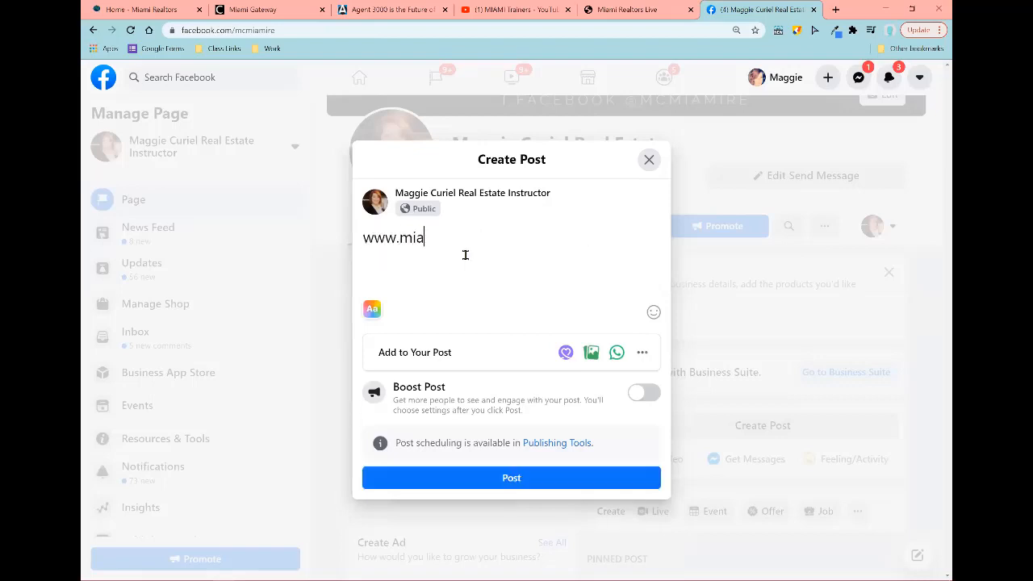
type("mirealtors.com")
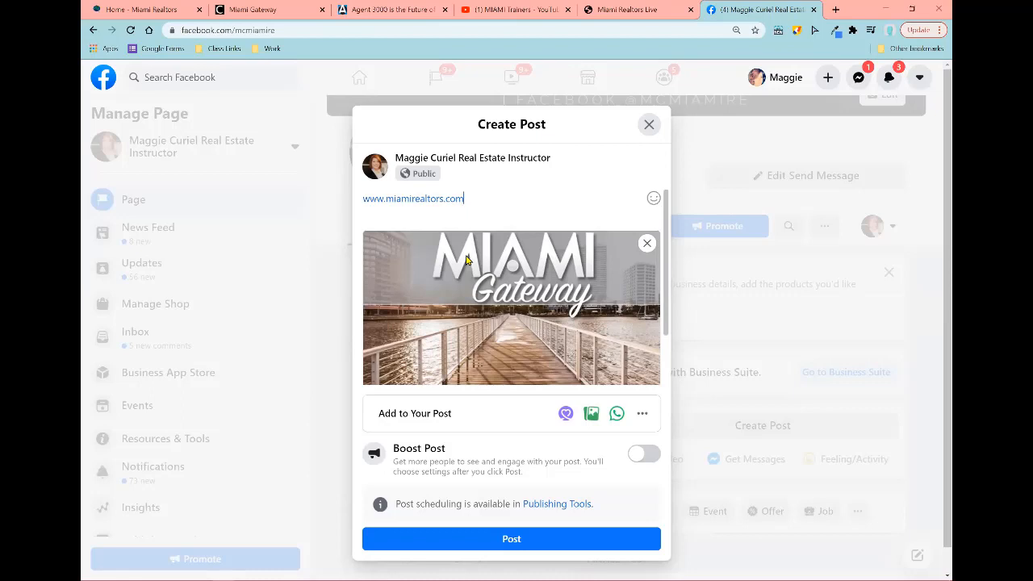
Step: Remove the link preview and delete the address from the draft, then switch to the Miami Realtors tab
scroll(466, 260, "down", 2)
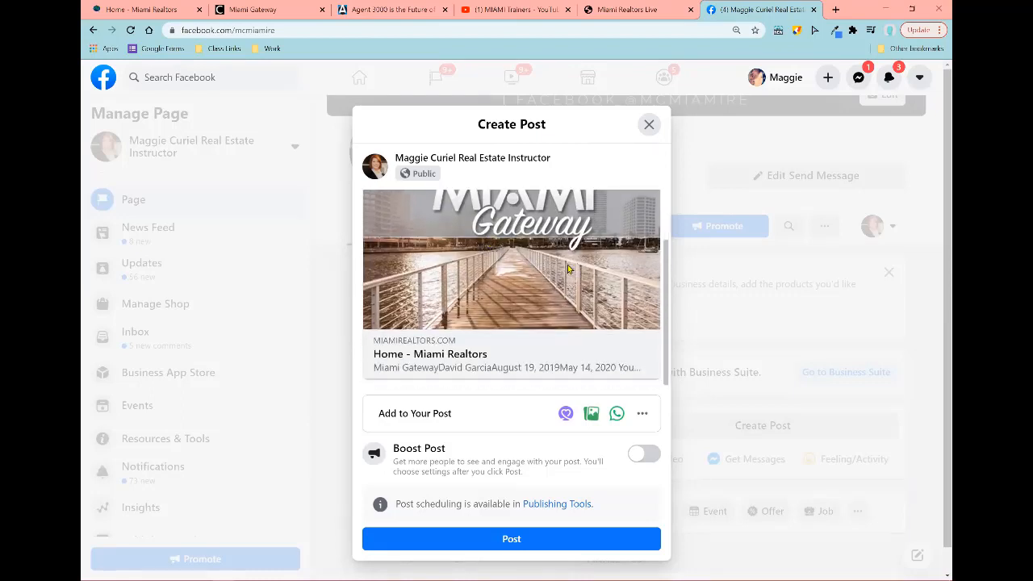
scroll(605, 227, "up", 2)
left_click(647, 240)
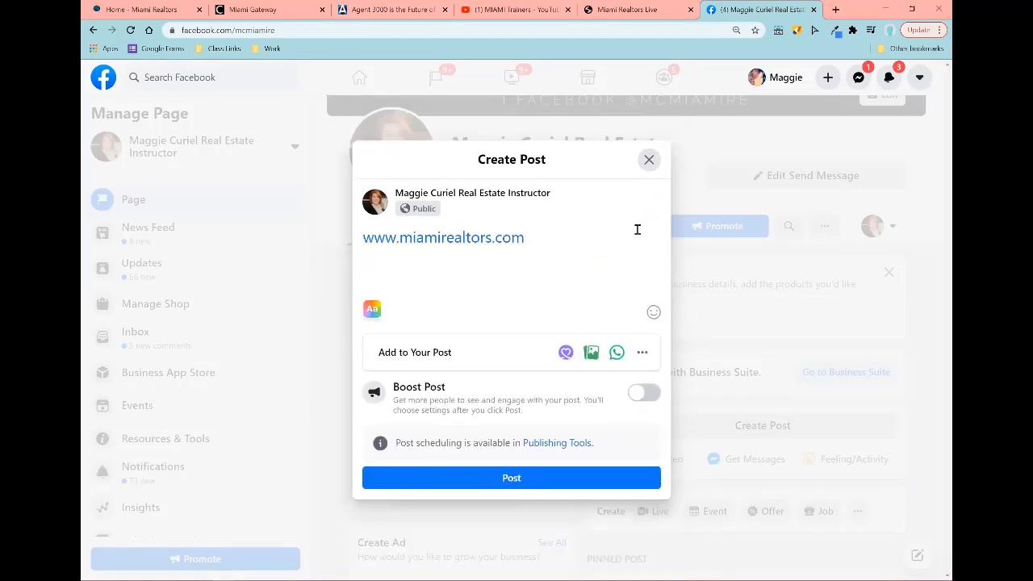
left_click_drag(534, 238, 494, 237)
key("ctrl+a")
key("BackSpace")
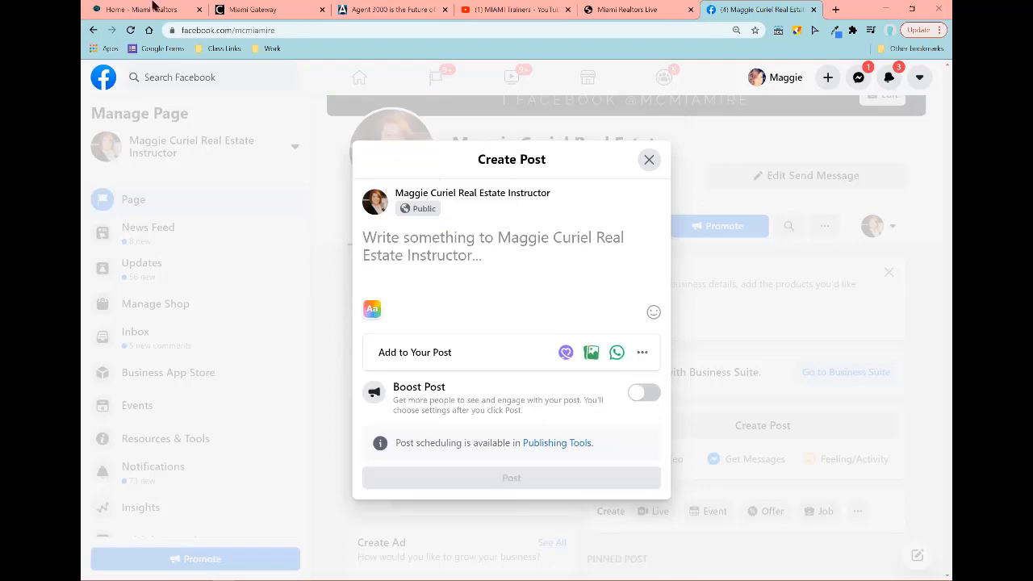
left_click(153, 9)
scroll(123, 438, "up", 3)
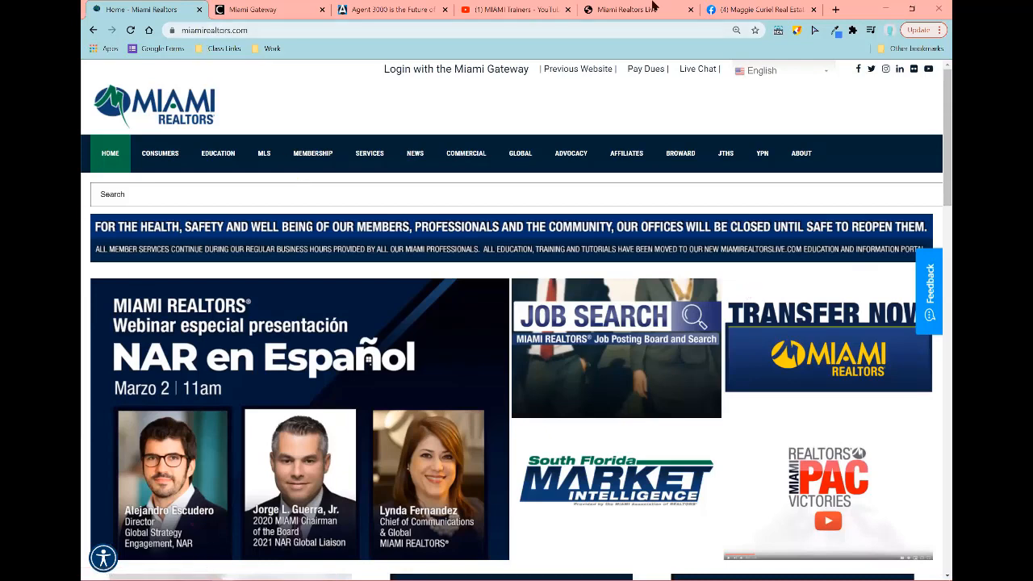
Step: In Agent 3000, open the Website Screen Shot Sharer and focus its URL field
left_click(368, 14)
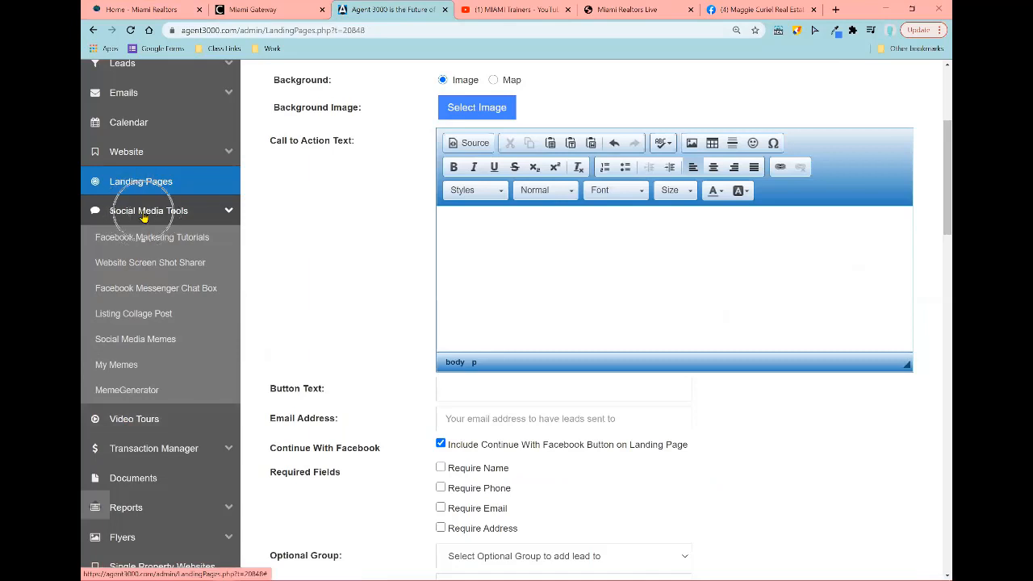
left_click(160, 267)
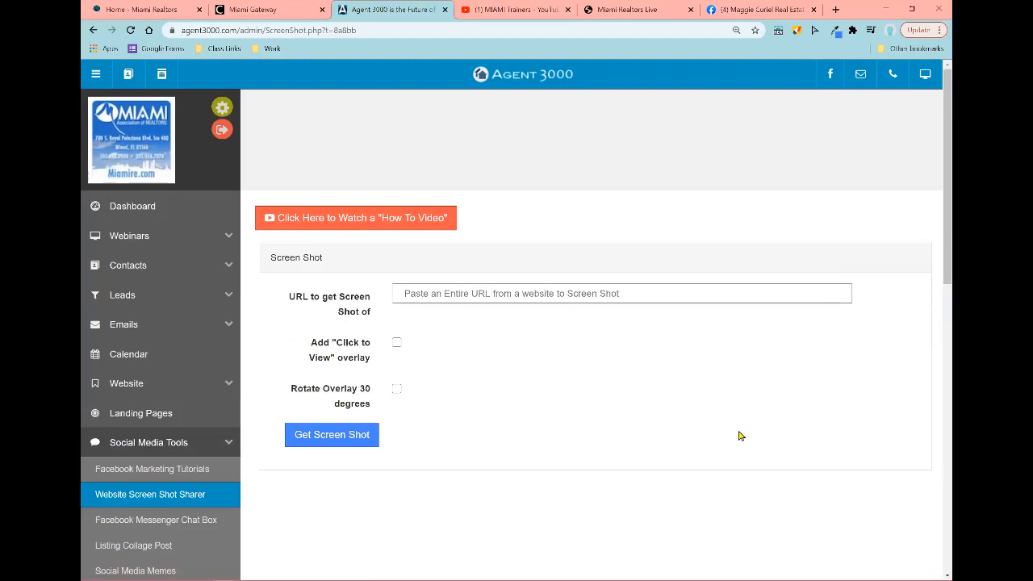
left_click(476, 293)
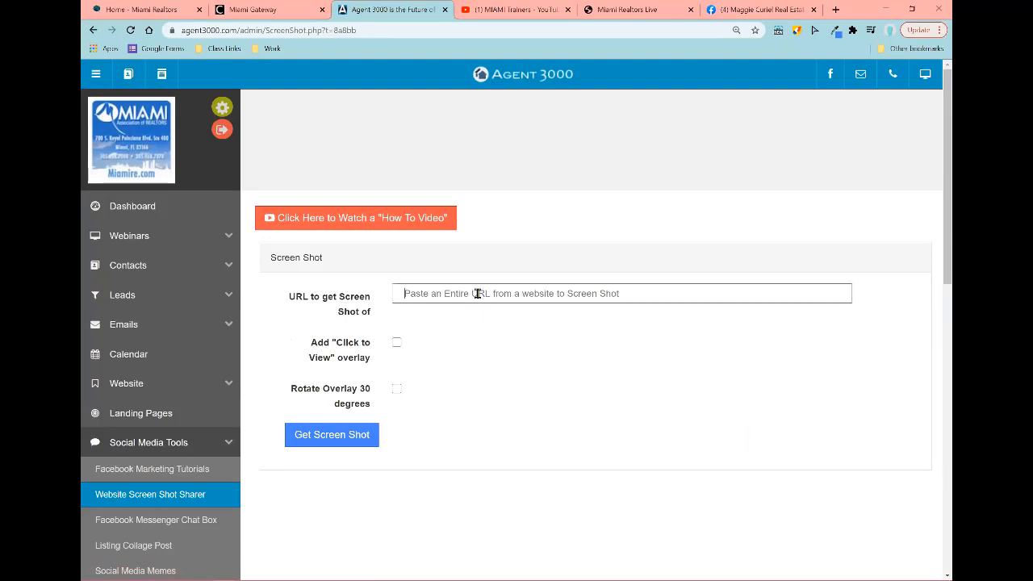
type("m")
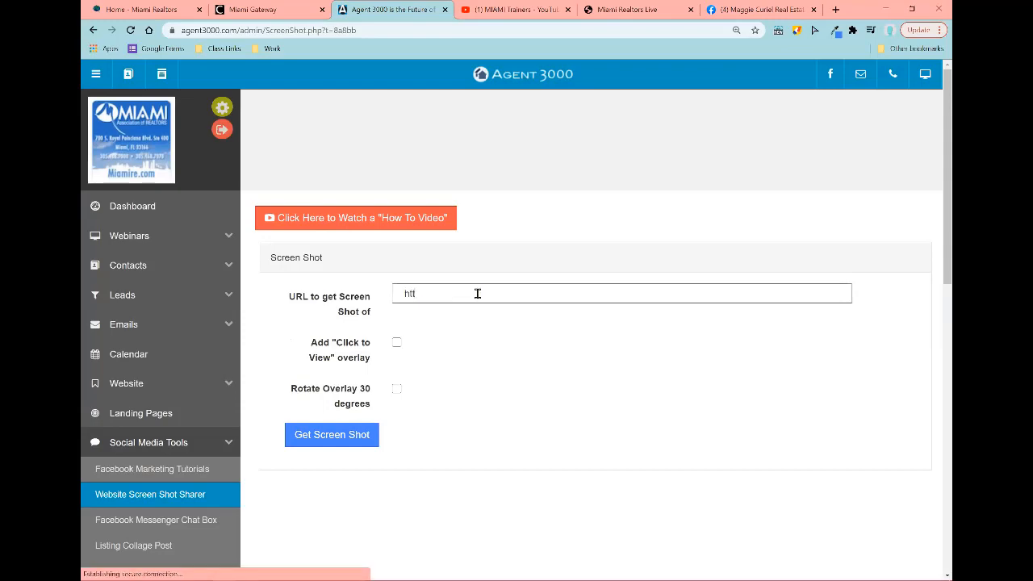
key("BackSpace")
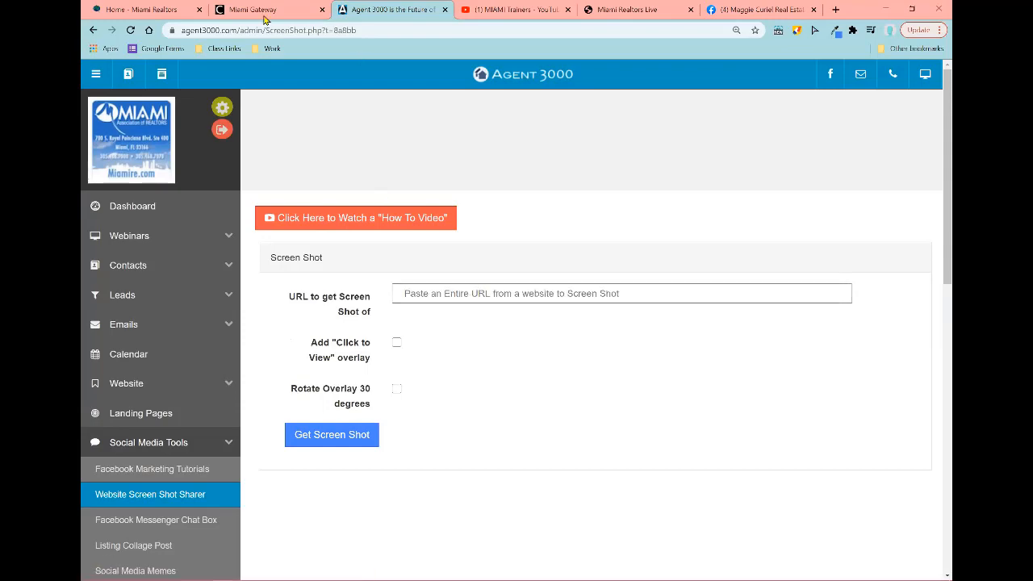
left_click(154, 8)
left_click(213, 30)
right_click(214, 30)
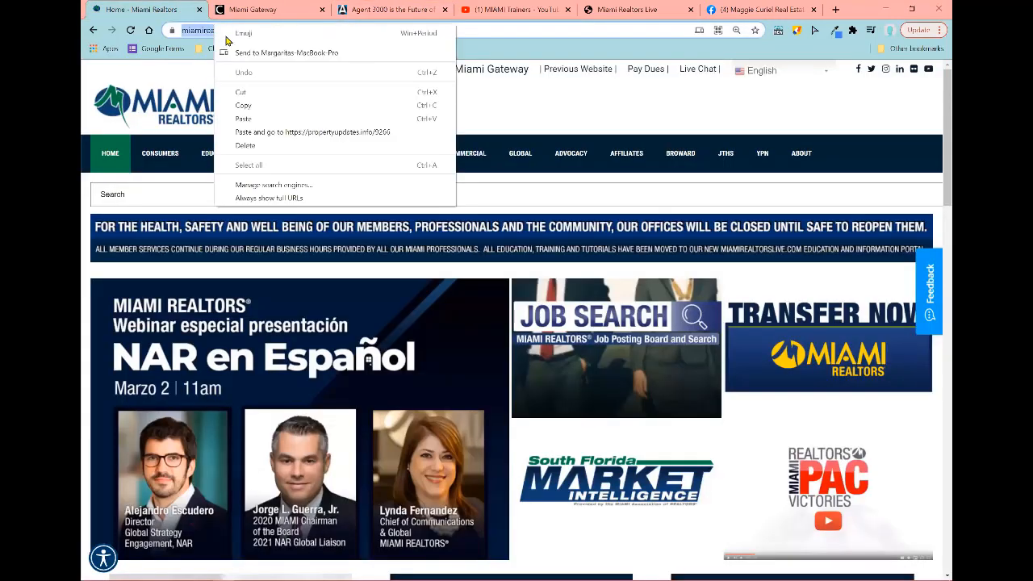
left_click(247, 103)
left_click(364, 16)
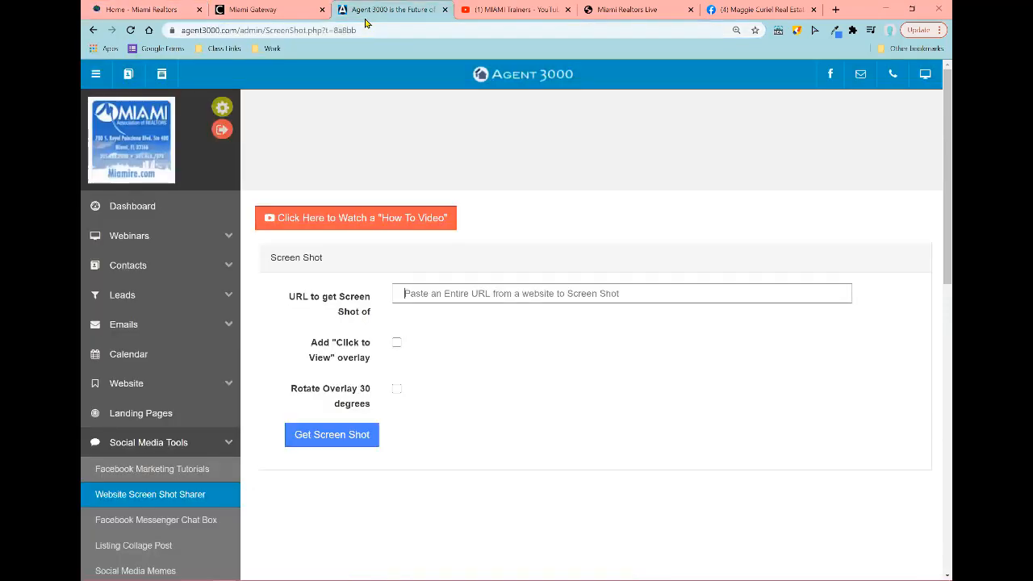
right_click(430, 292)
left_click(460, 378)
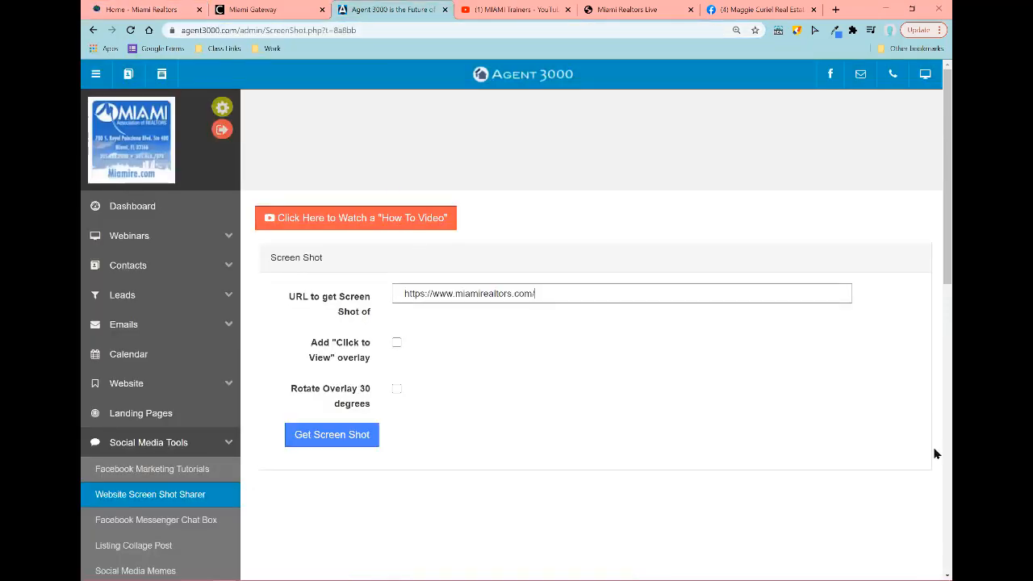
scroll(488, 355, "down", 2)
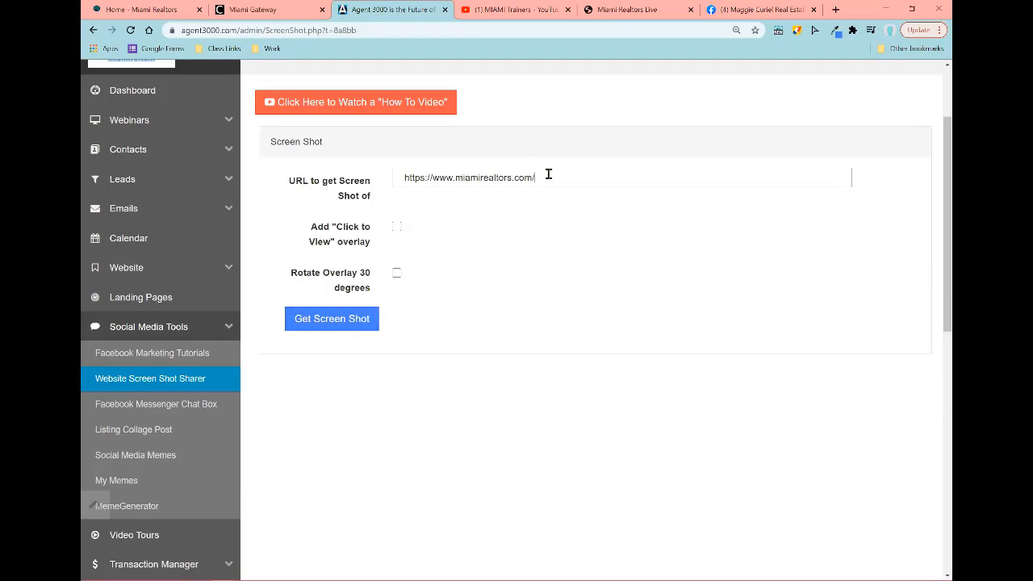
Step: Generate the miamirealtors.com screenshot with Get Screen Shot, reset the zoom, and return to the Facebook draft
left_click_drag(536, 177, 392, 198)
left_click(555, 303)
left_click(340, 326)
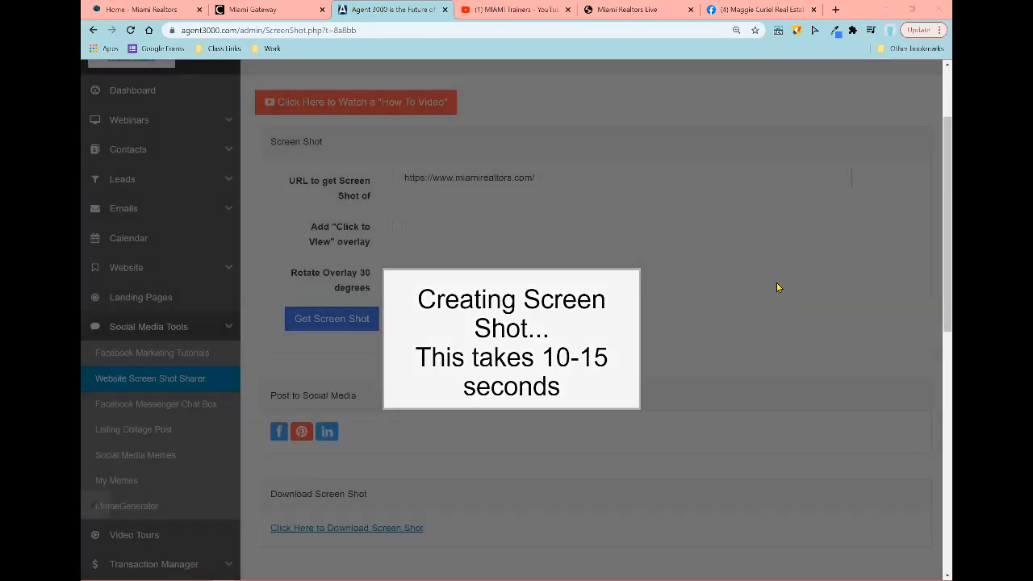
scroll(681, 319, "down", 2)
scroll(681, 319, "down", 2)
key("ctrl+minus")
key("ctrl+minus")
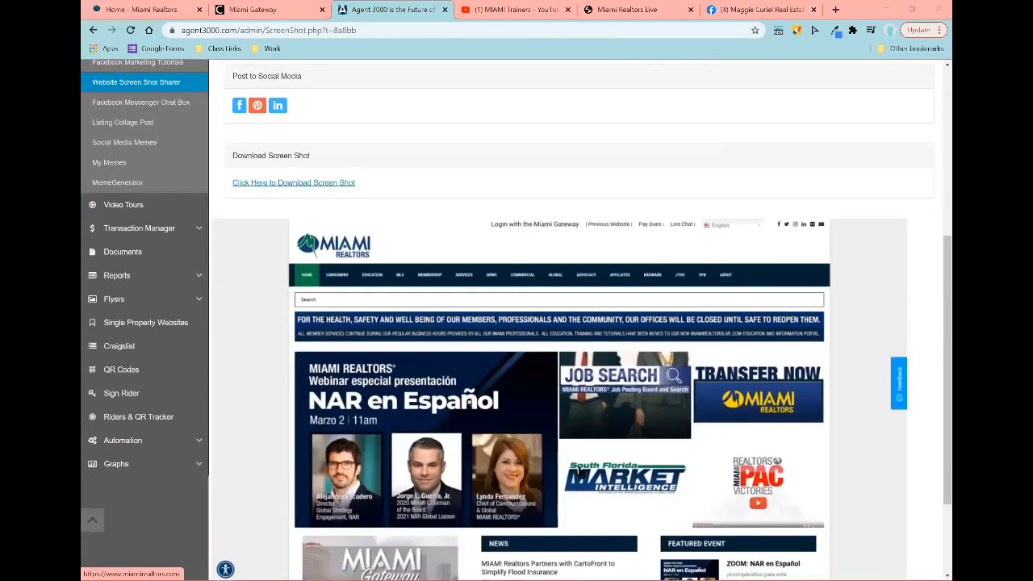
left_click(745, 8)
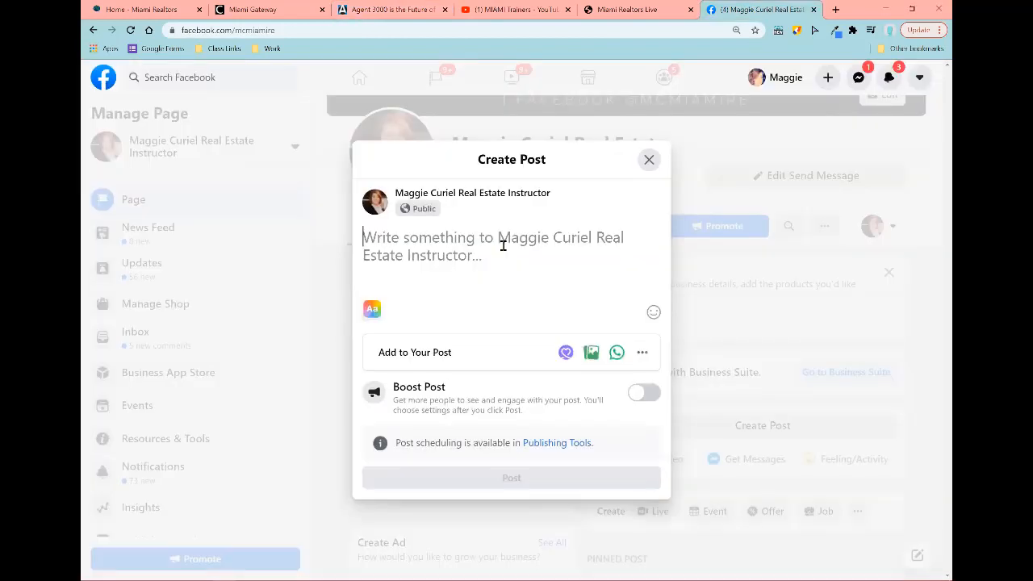
Step: Paste the Miami Realtors homepage link into the post draft, then go back to Agent 3000
key("ctrl+v")
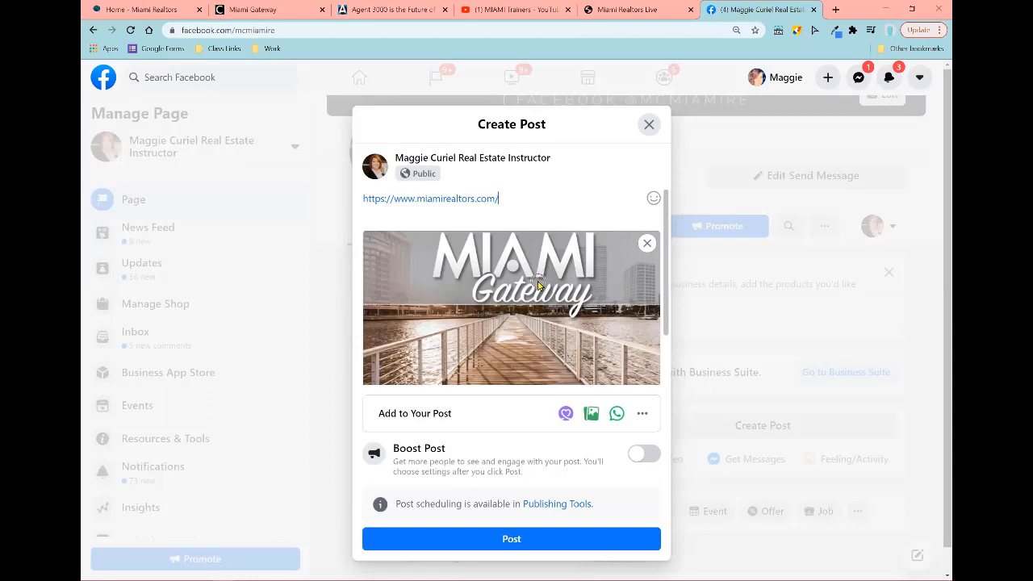
left_click(420, 10)
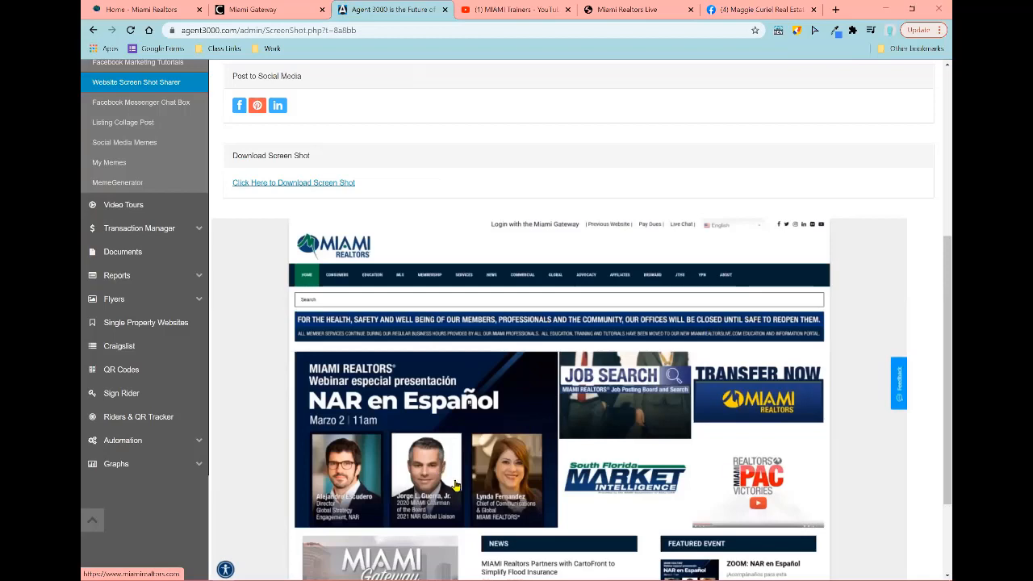
left_click(240, 114)
key("ctrl")
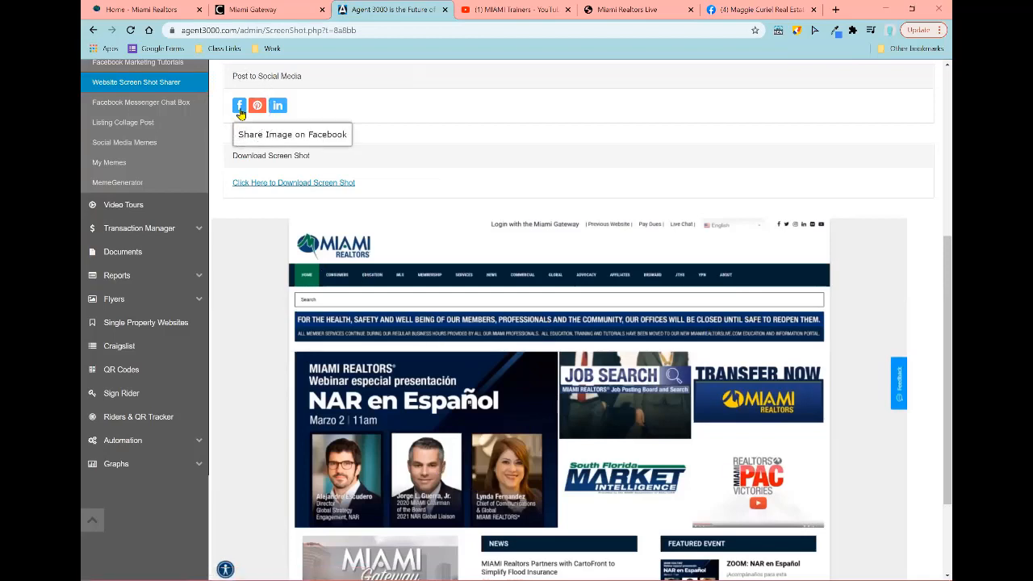
key("ctrl")
key("ctrl")
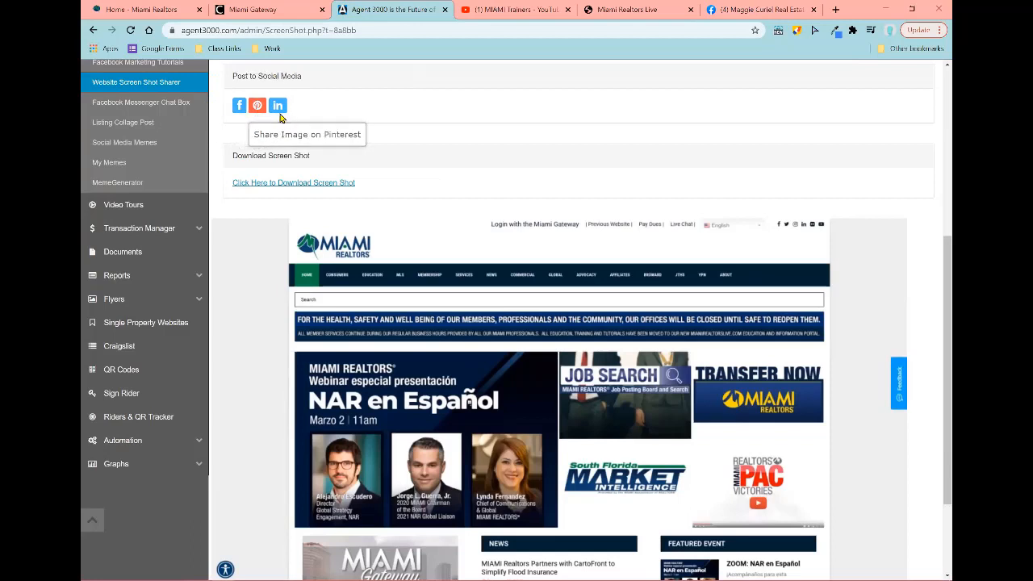
key("ctrl")
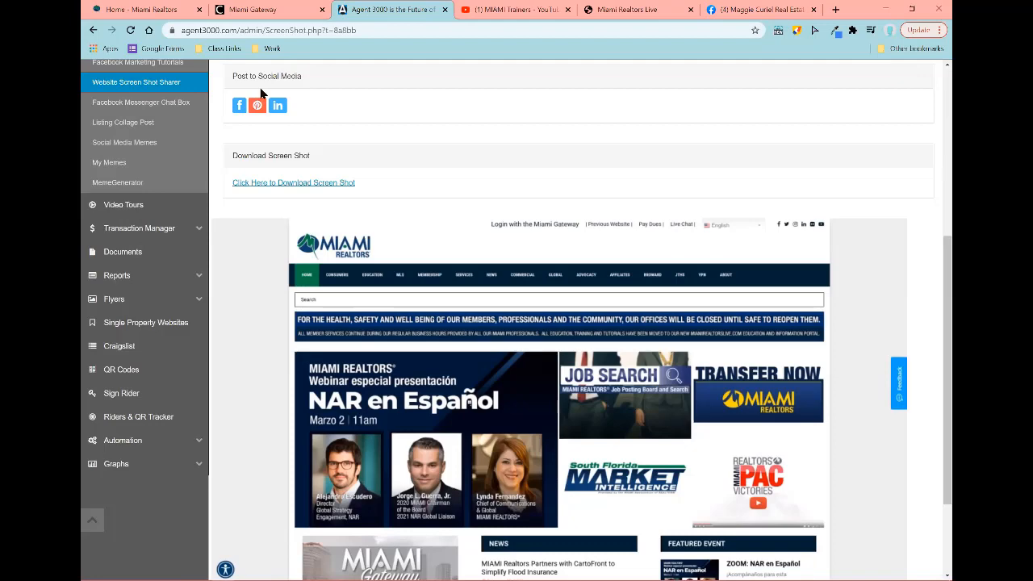
scroll(544, 157, "up", 4)
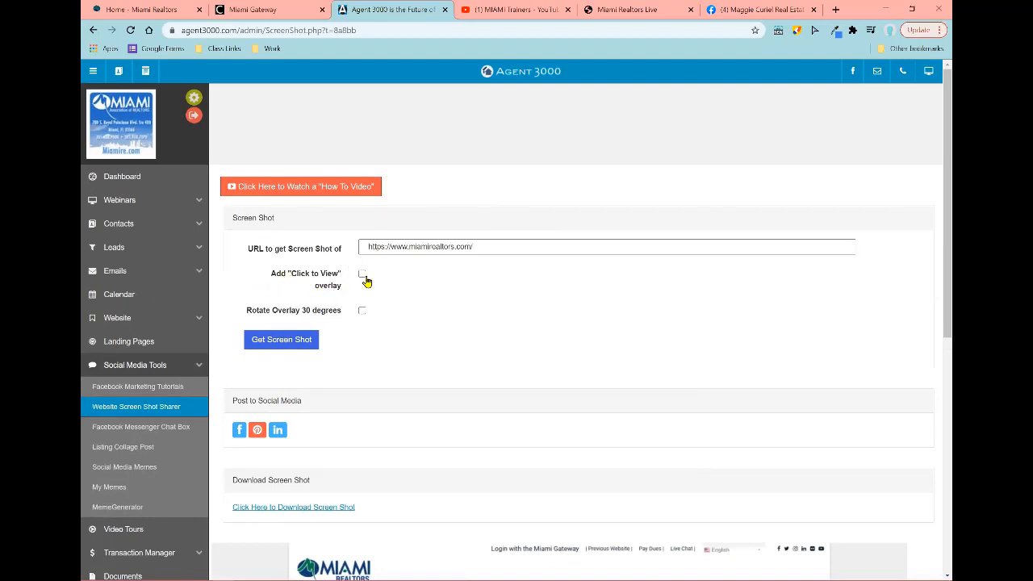
Step: Turn on the Click to View overlay and regenerate the Miami Realtors screenshot
left_click(362, 276)
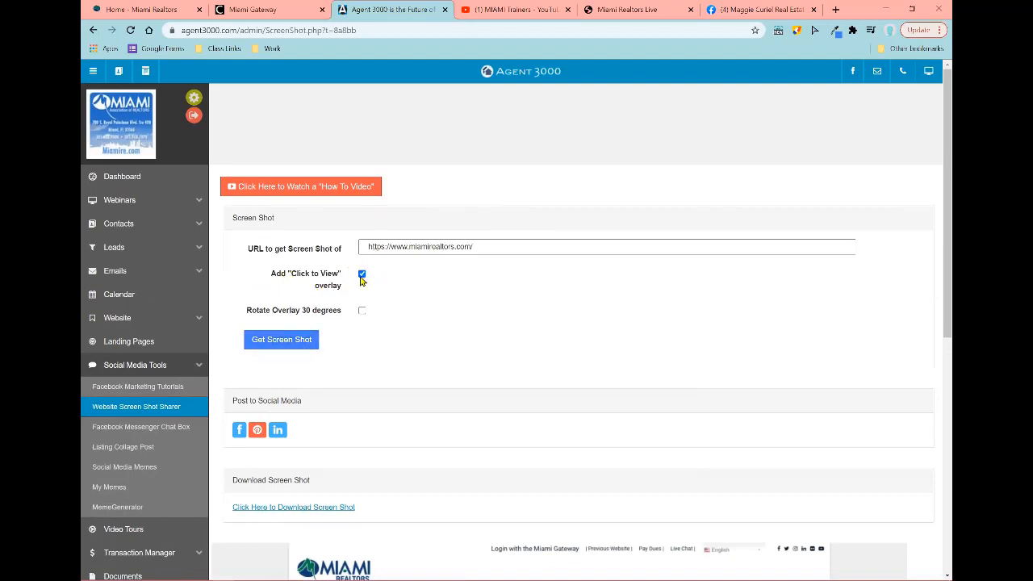
left_click(290, 339)
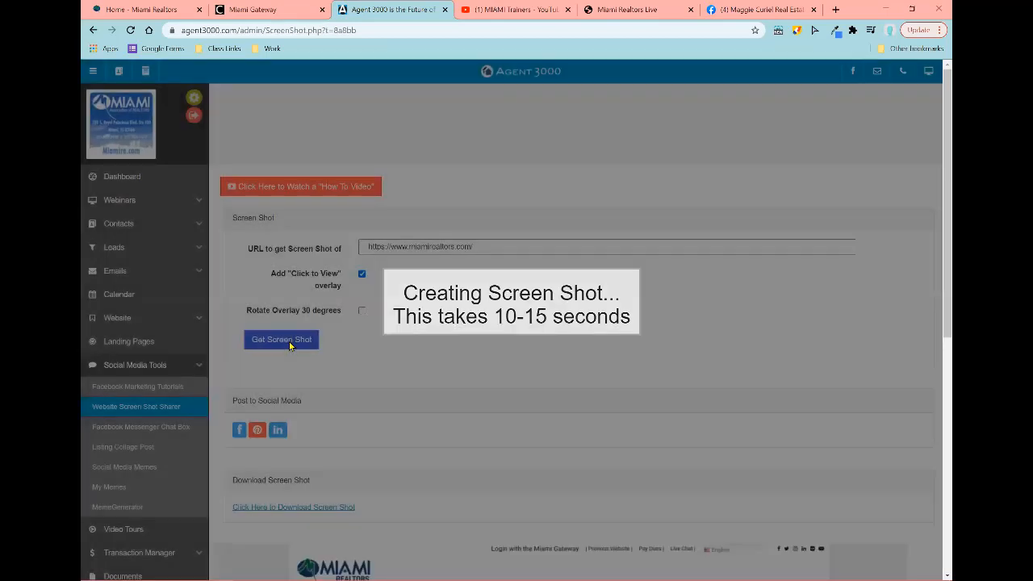
scroll(353, 369, "down", 5)
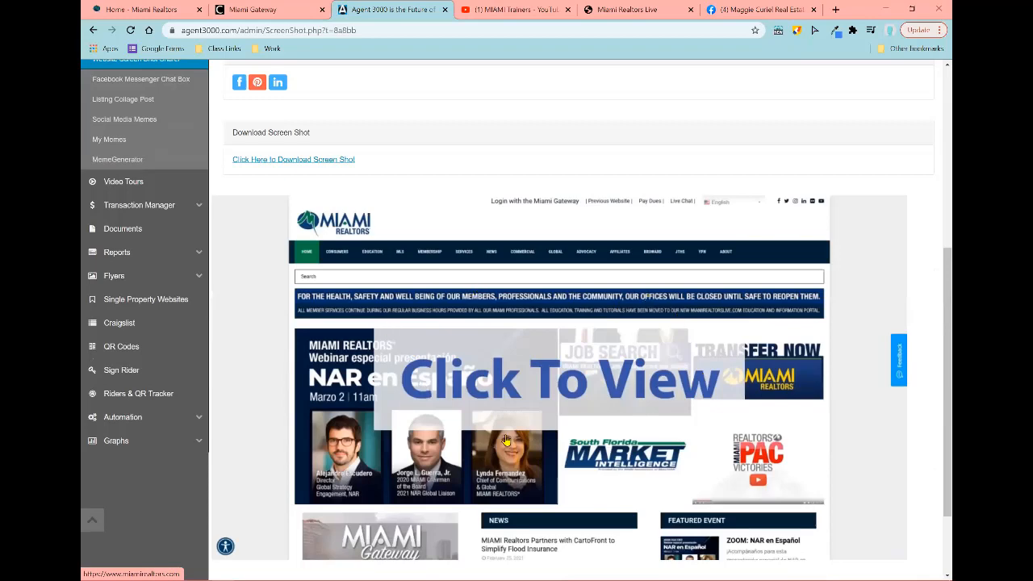
scroll(516, 439, "up", 2)
scroll(541, 438, "down", 2)
scroll(265, 309, "up", 4)
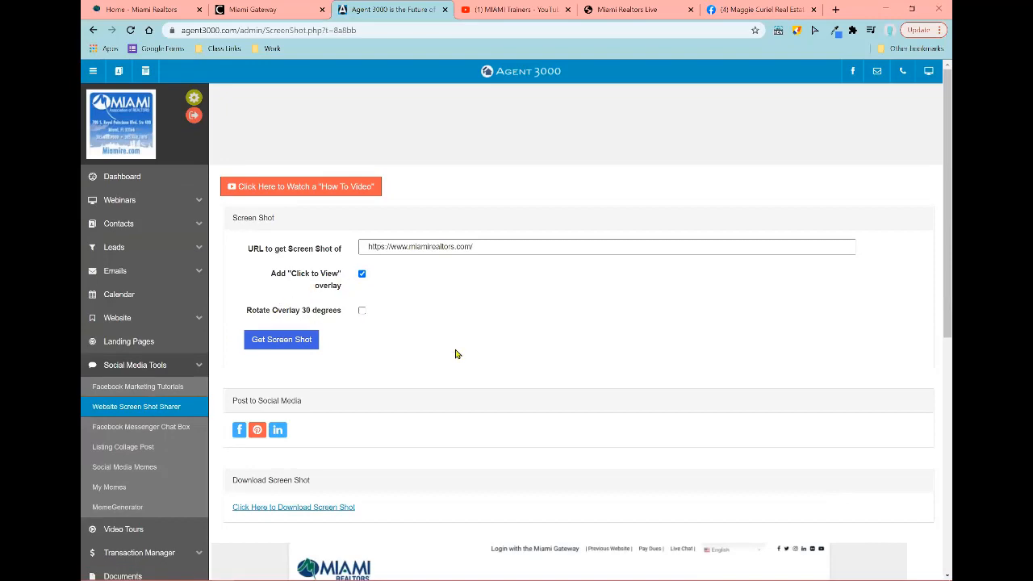
Step: Enable Rotate Overlay 30 degrees and generate the screenshot again
scroll(460, 356, "down", 1)
scroll(460, 356, "down", 3)
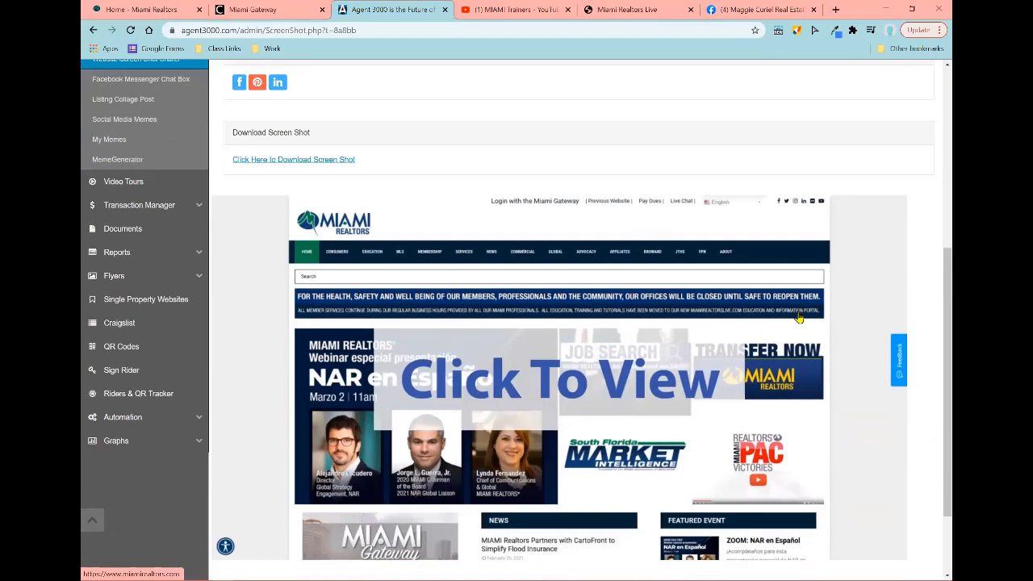
scroll(797, 317, "up", 3)
left_click(362, 252)
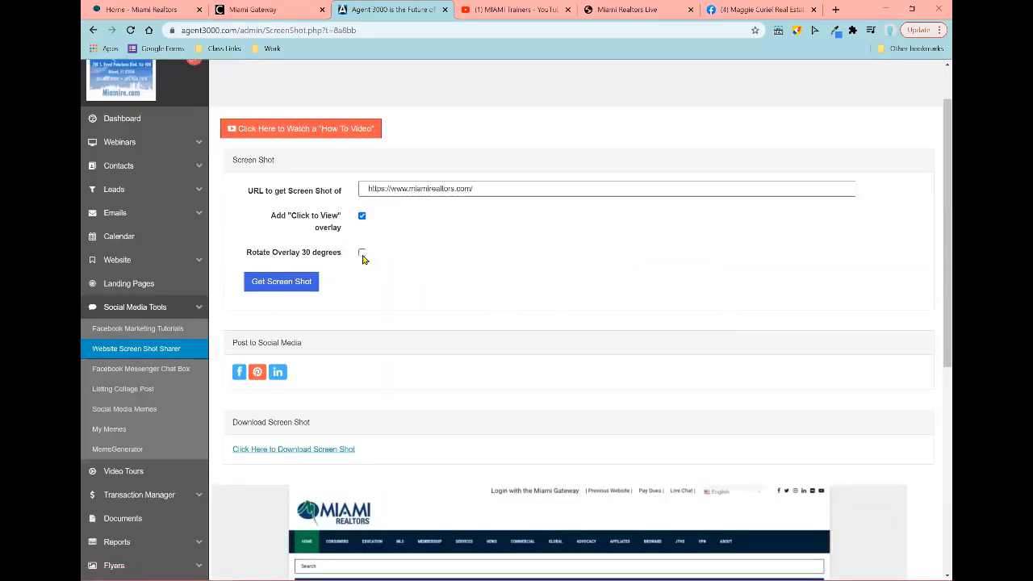
left_click(281, 289)
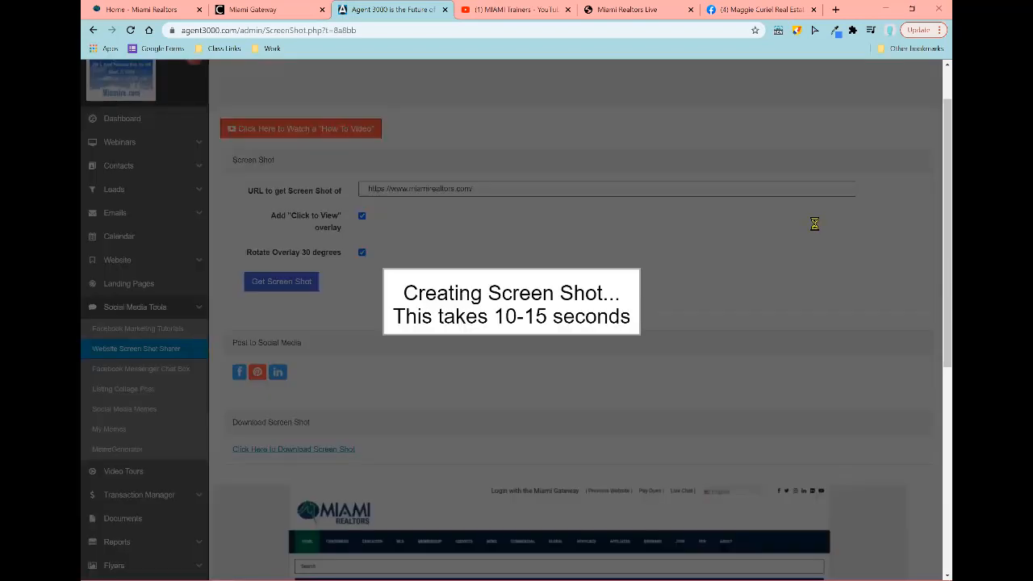
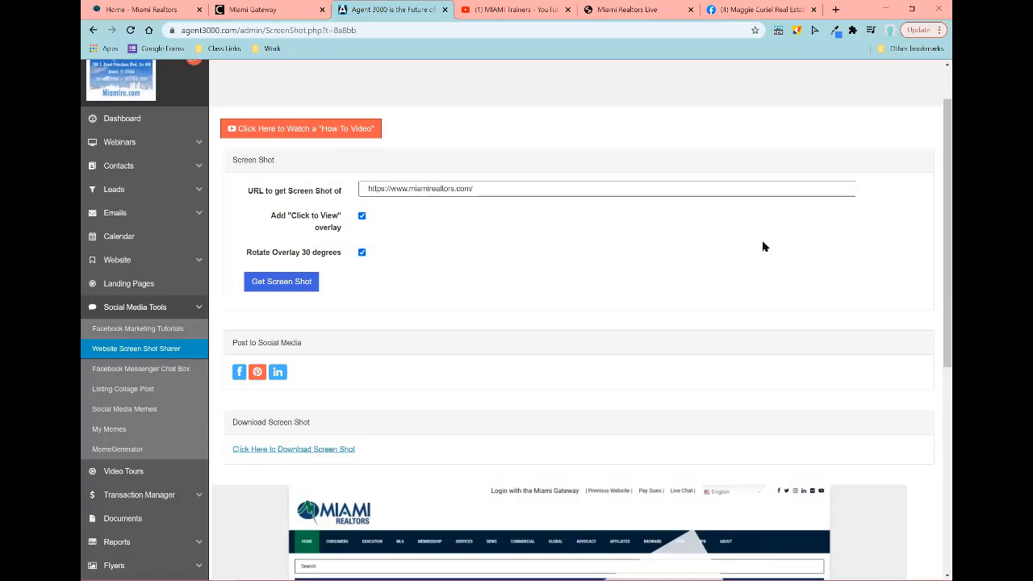
Step: Open the Listing Collage Post tool and zoom the page to 150%
scroll(763, 244, "down", 5)
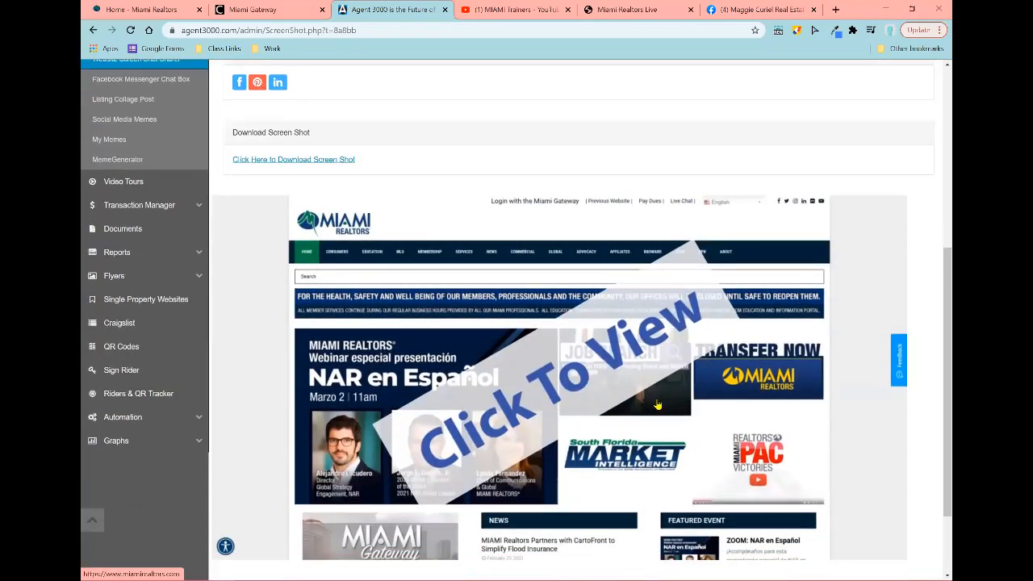
scroll(659, 406, "down", 1)
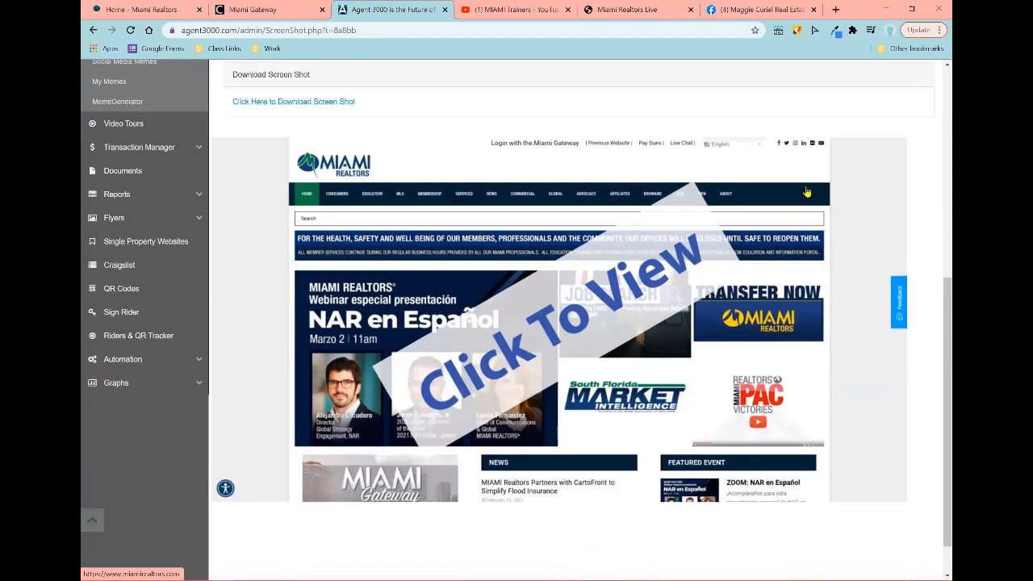
scroll(809, 234, "up", 6)
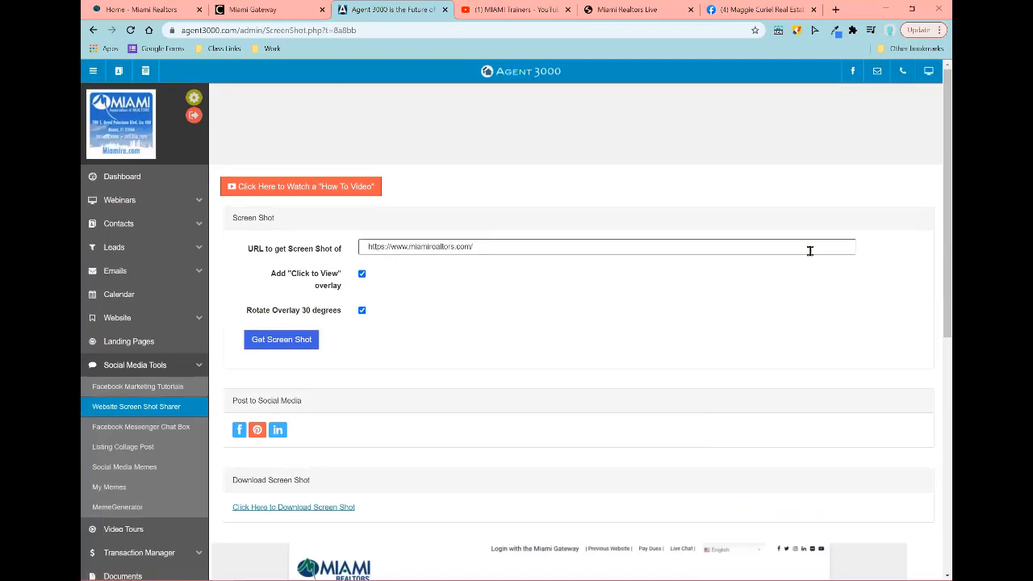
left_click(149, 452)
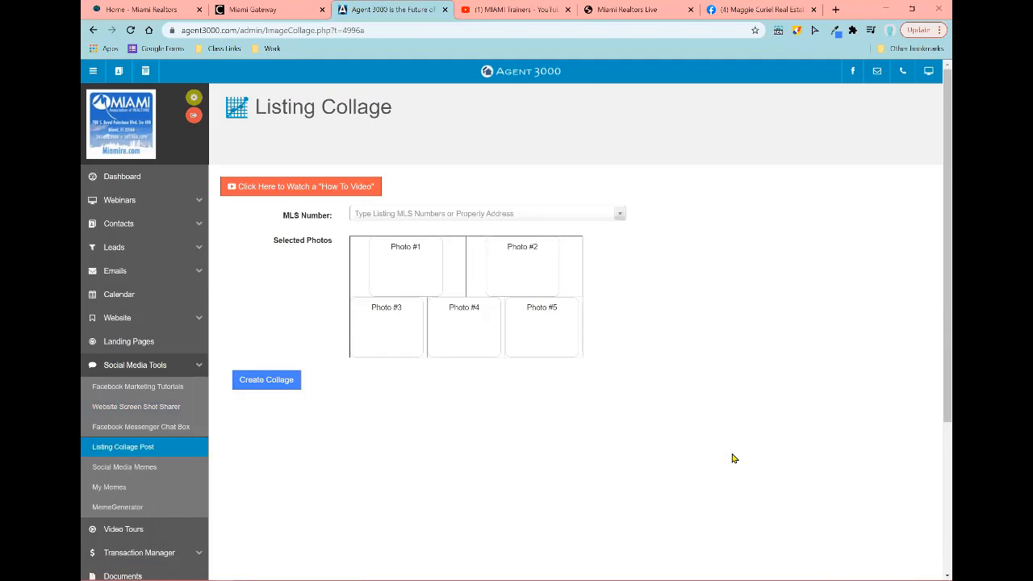
key("ctrl+plus")
key("ctrl+plus")
key("ctrl+plus")
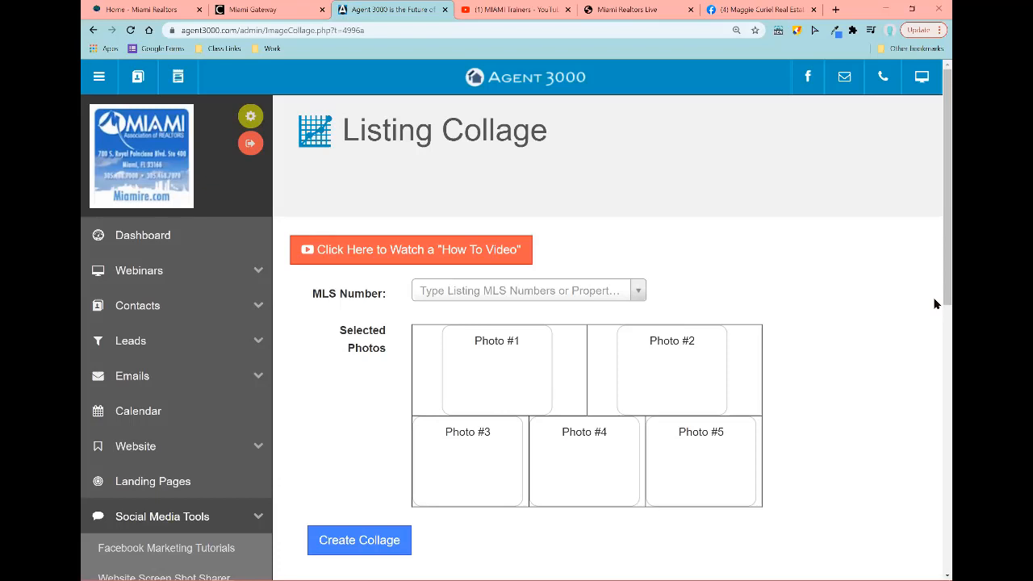
Step: Search the MLS Number field for listing a1100118
scroll(935, 416, "down", 1)
scroll(935, 417, "down", 2)
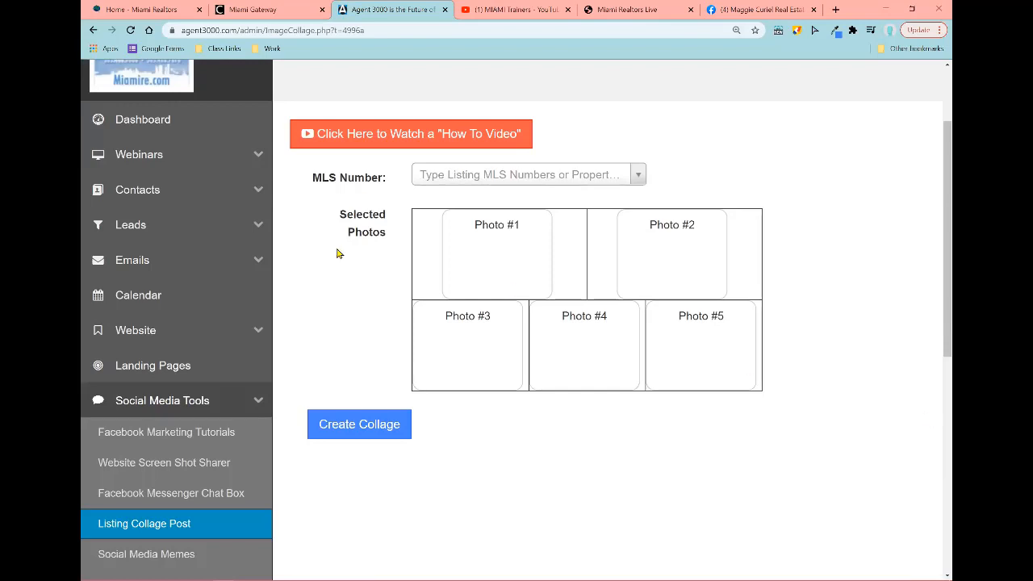
left_click(452, 181)
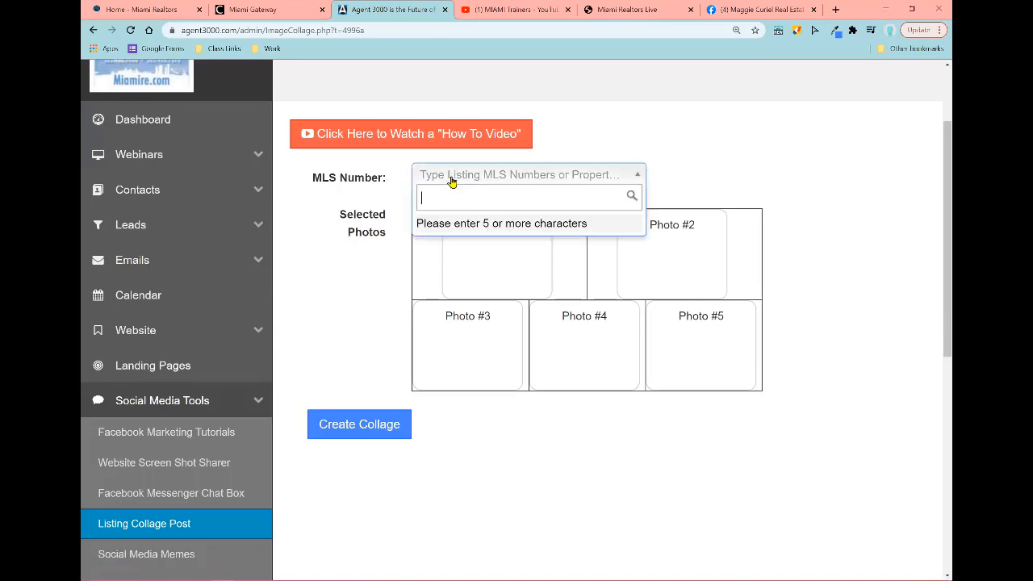
left_click(452, 180)
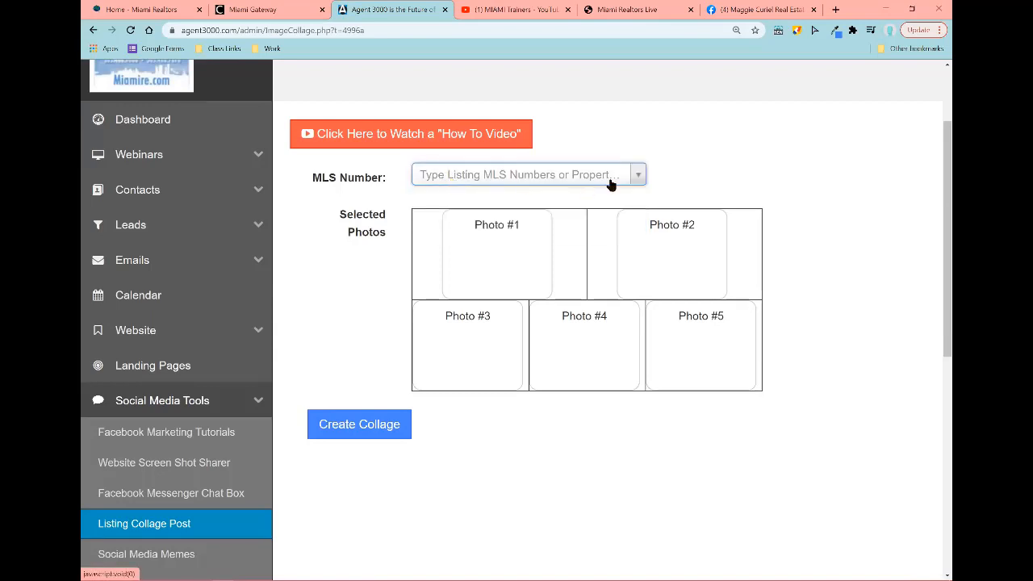
left_click(540, 177)
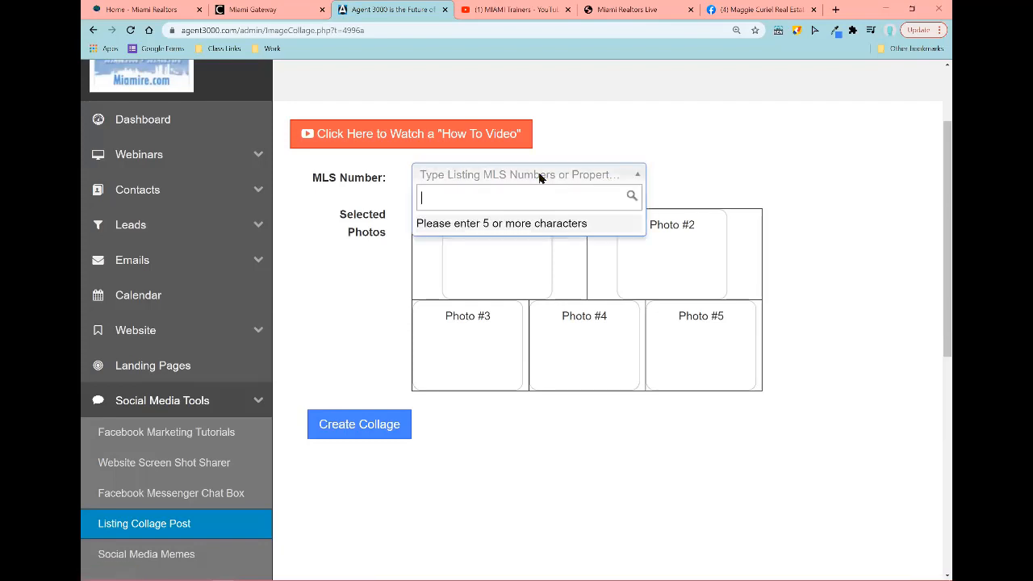
type("a11001183")
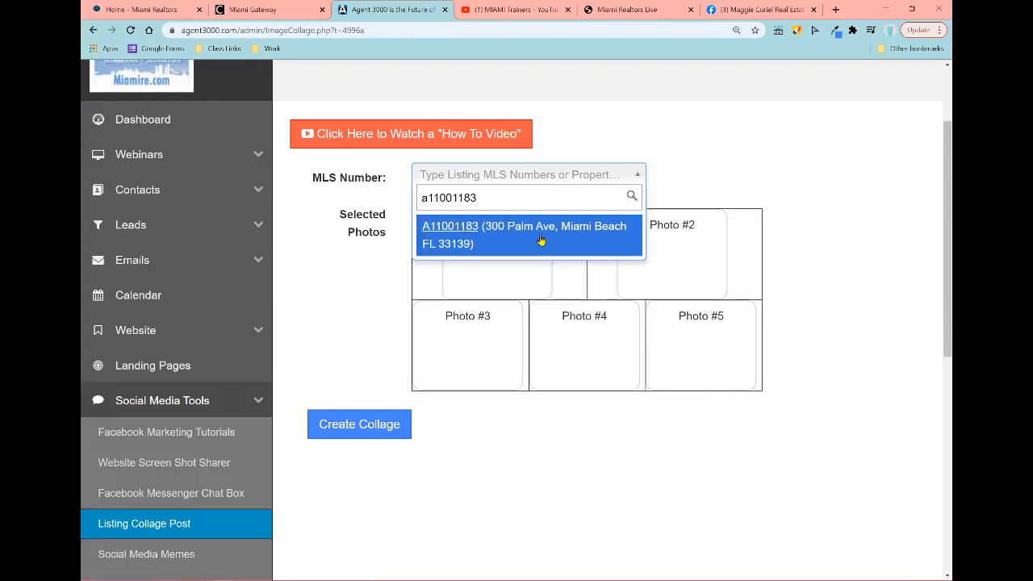
left_click(462, 230)
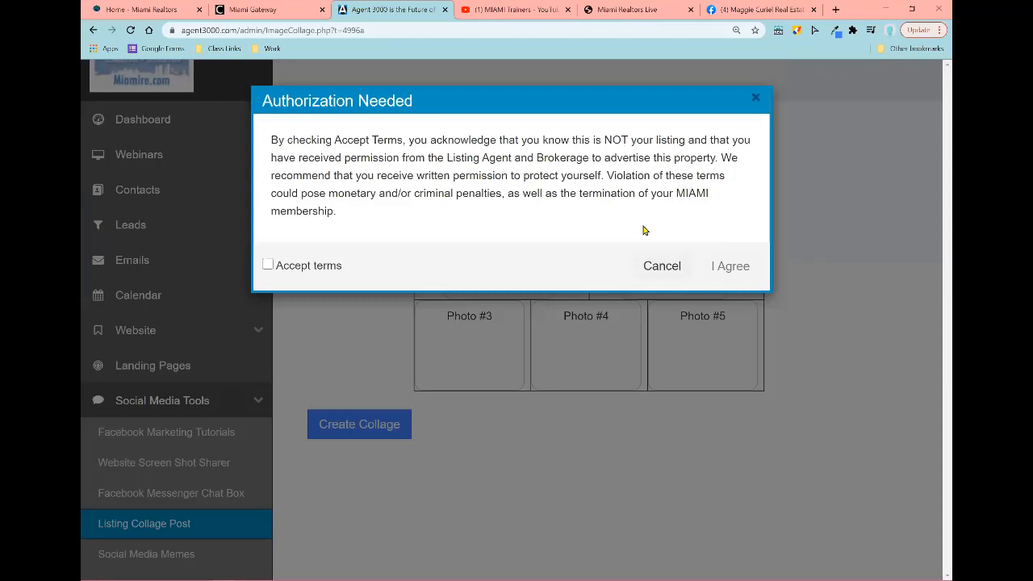
left_click(268, 266)
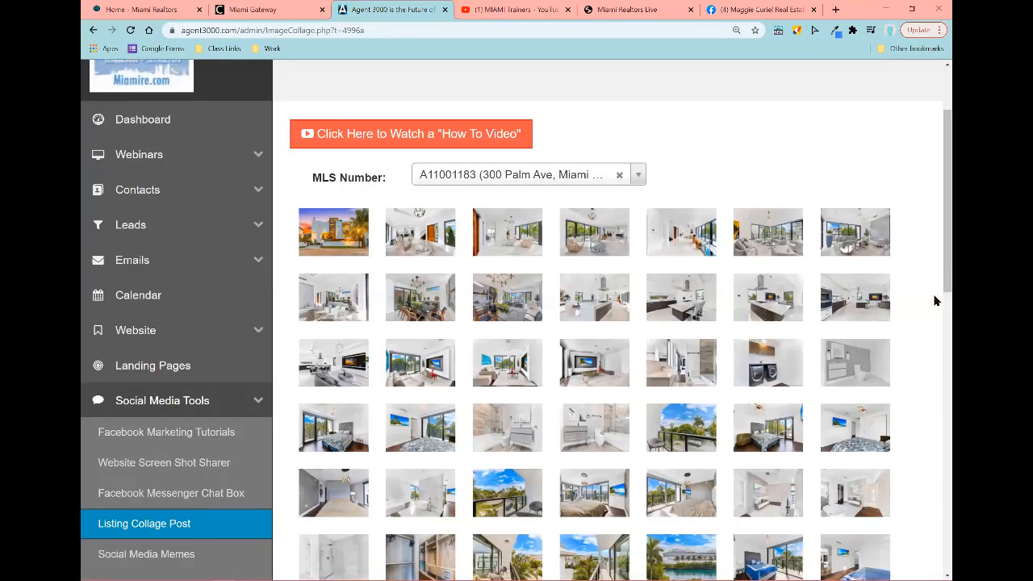
Step: Drag the first listing photos, starting with the exterior and balcony view, into the collage slots
scroll(935, 299, "down", 3)
scroll(934, 300, "down", 9)
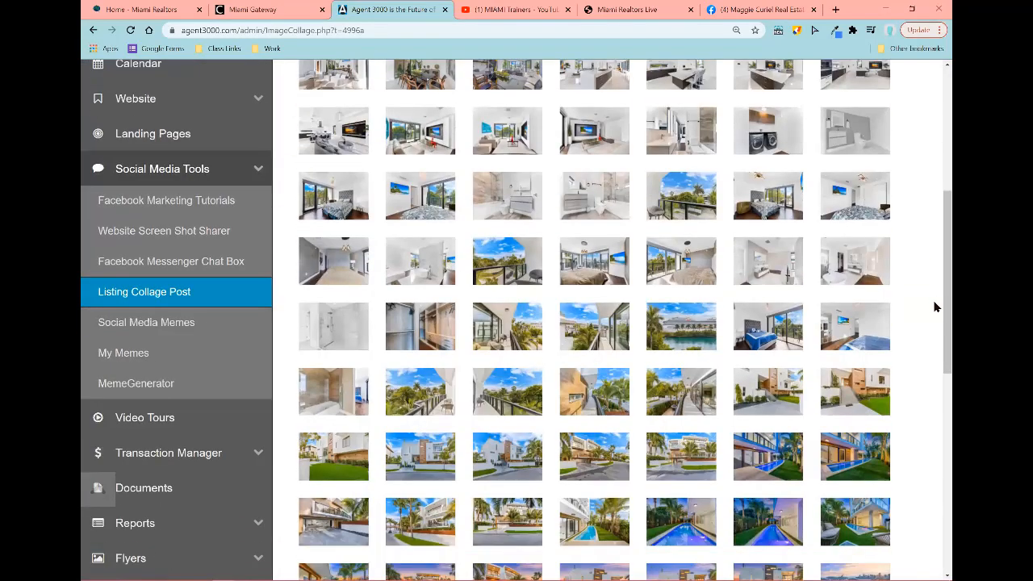
scroll(934, 313, "down", 7)
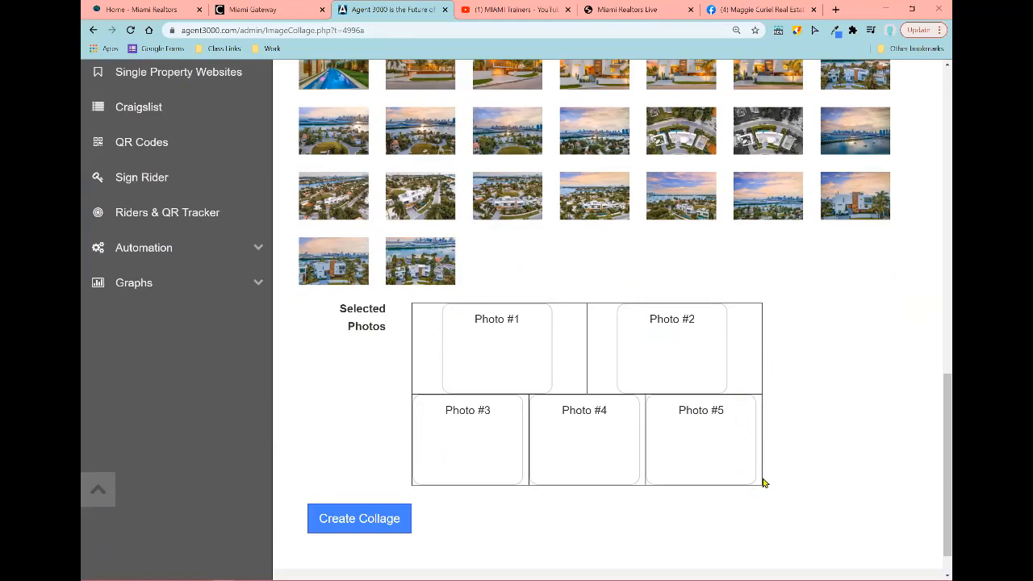
scroll(748, 470, "up", 15)
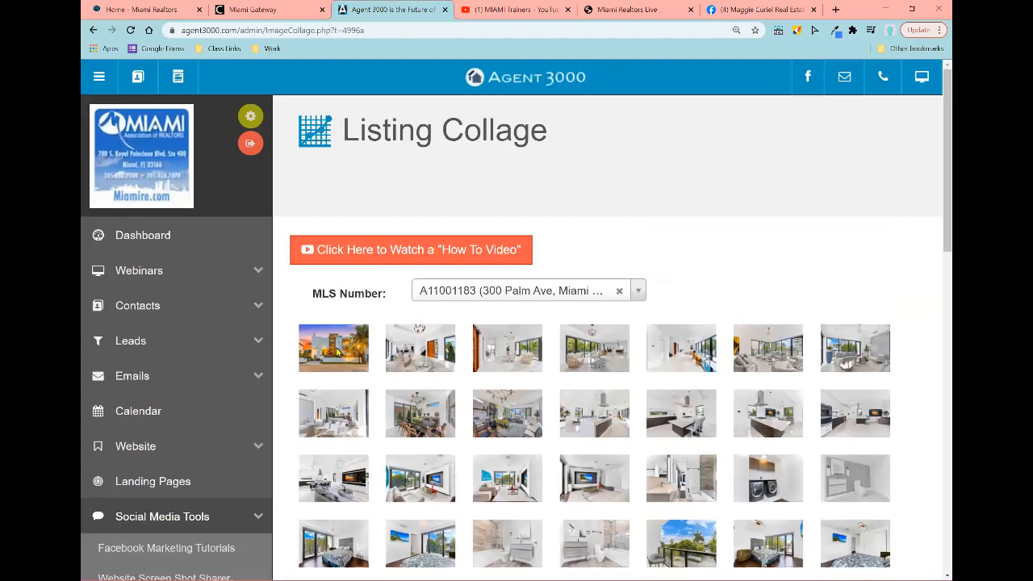
left_click_drag(337, 348, 494, 437)
scroll(408, 452, "down", 4)
scroll(438, 476, "down", 7)
scroll(532, 412, "up", 10)
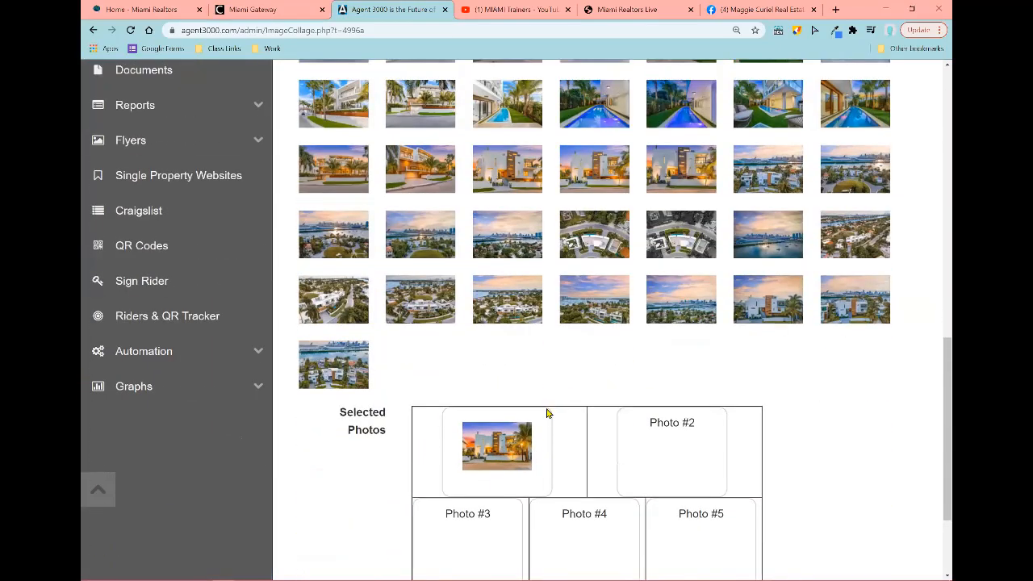
scroll(610, 333, "down", 4)
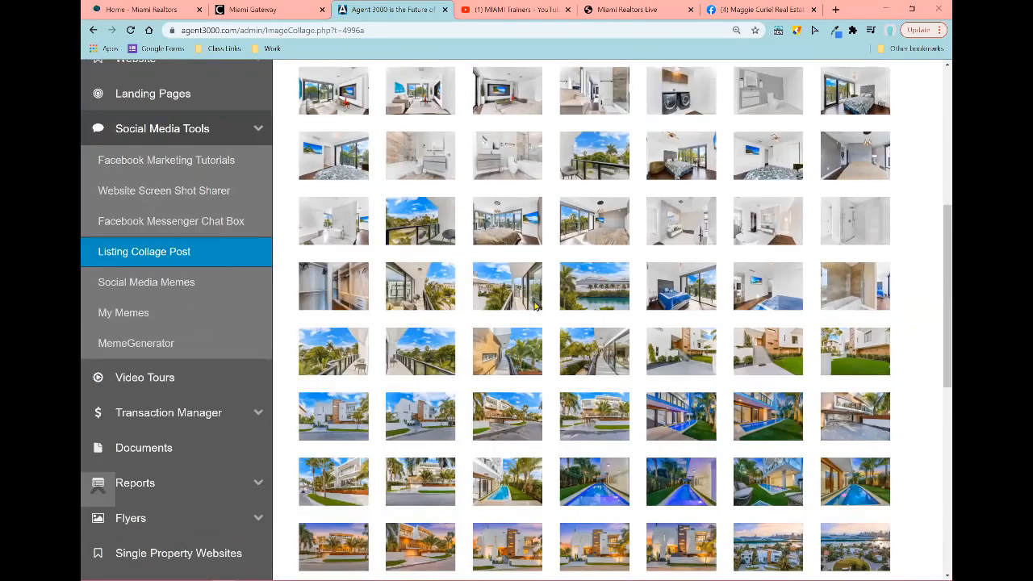
left_click_drag(534, 305, 646, 313)
scroll(553, 323, "down", 6)
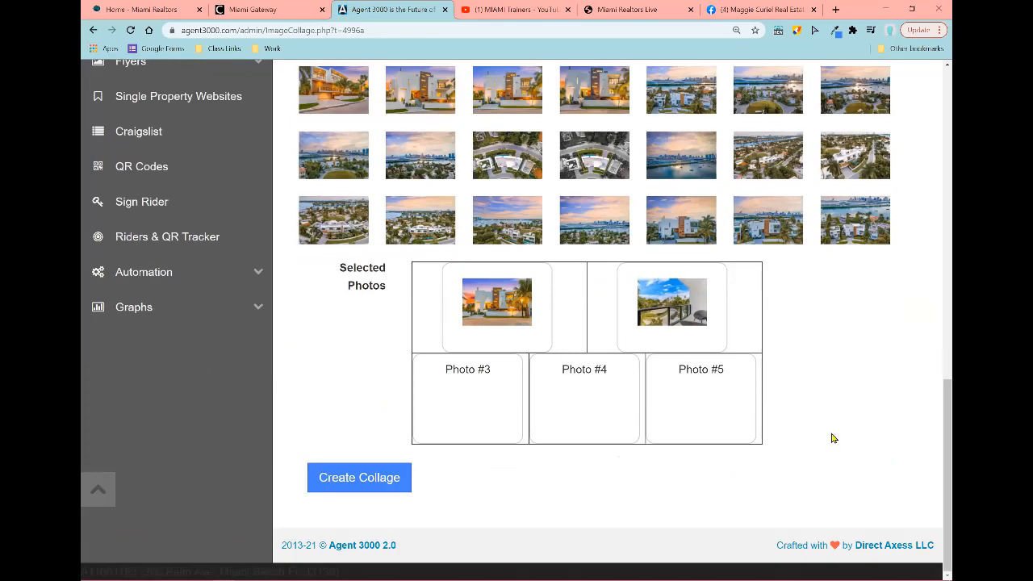
left_click_drag(682, 222, 476, 383)
scroll(628, 373, "up", 1)
scroll(627, 372, "up", 3)
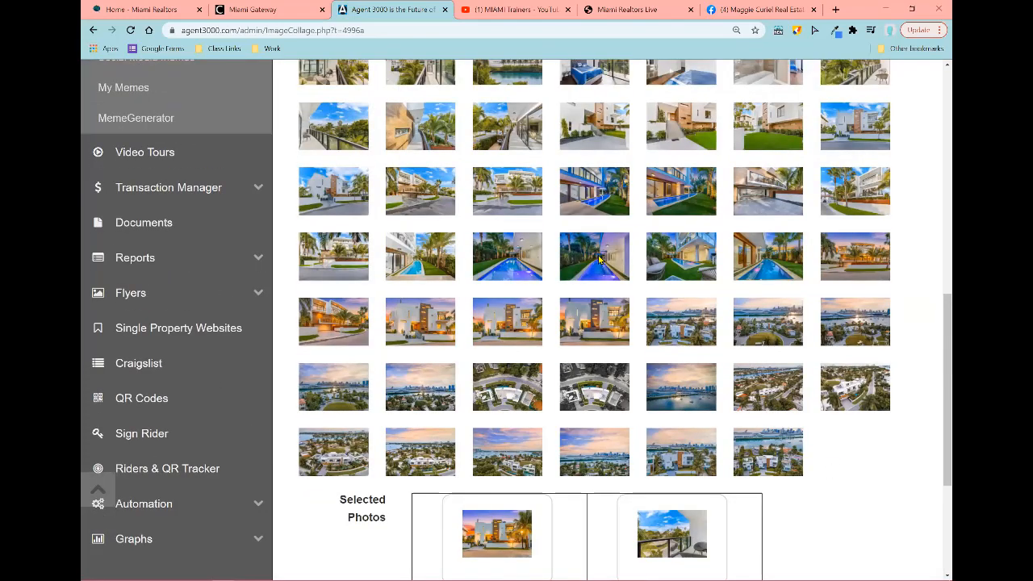
left_click_drag(596, 276, 617, 428)
Step: Add the remaining photo and replace slot #3 with another exterior shot
scroll(579, 378, "down", 2)
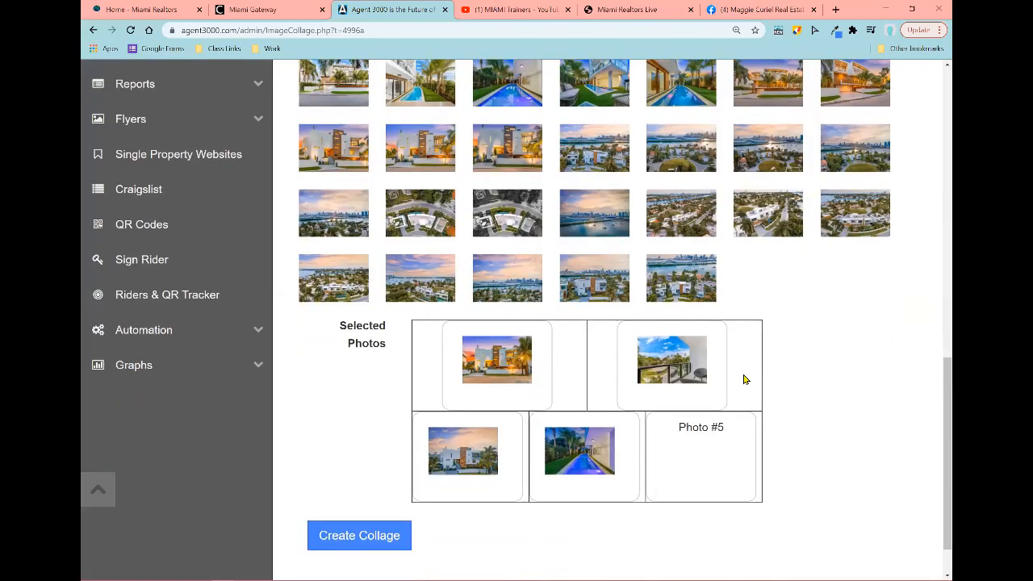
scroll(745, 376, "up", 4)
scroll(739, 379, "up", 3)
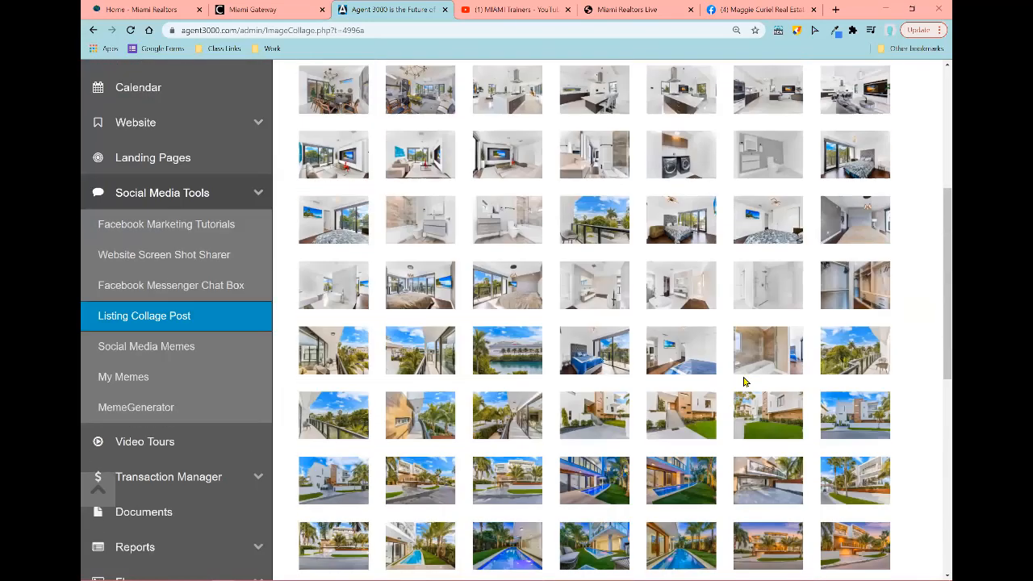
scroll(743, 382, "up", 1)
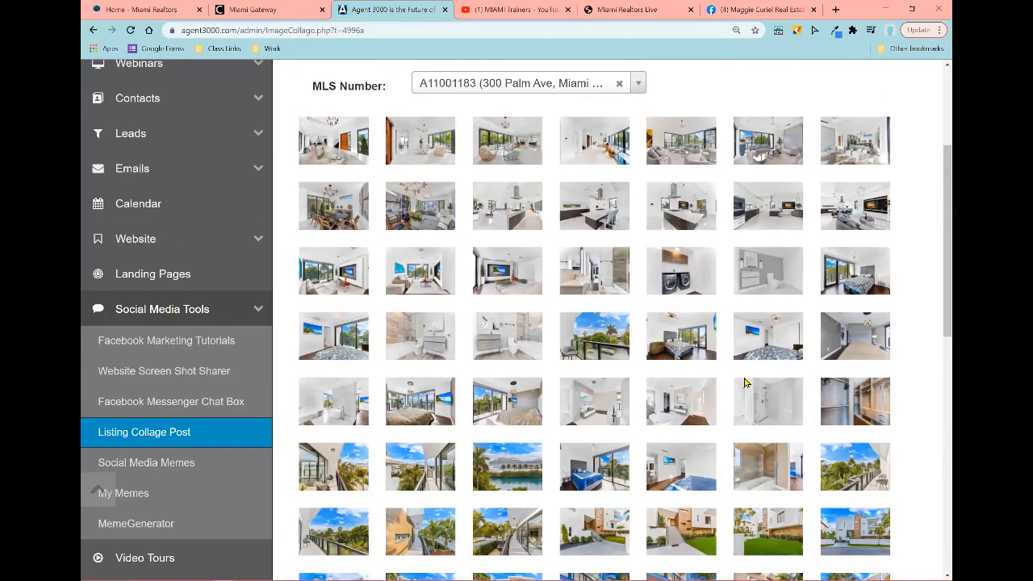
scroll(745, 383, "up", 2)
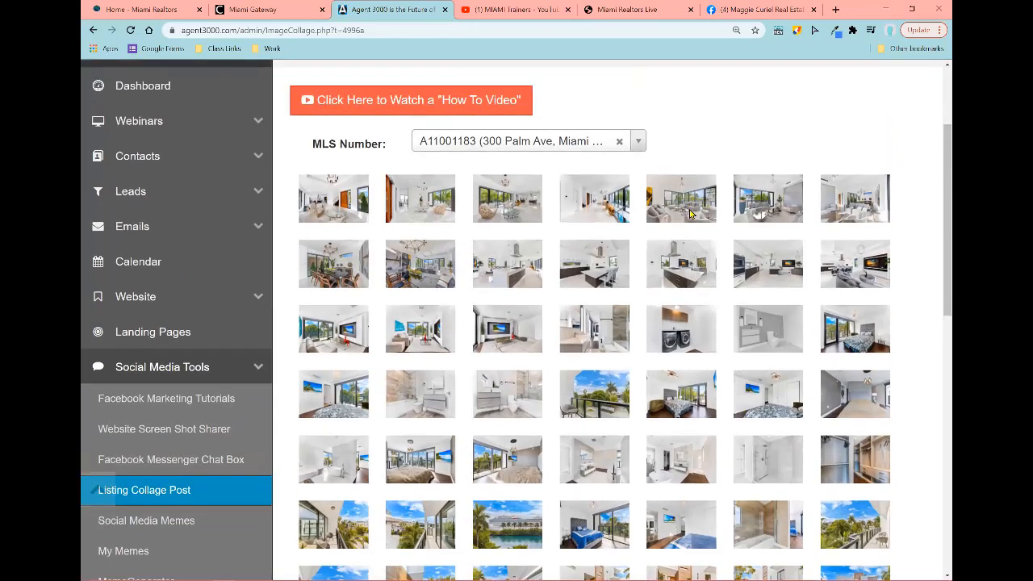
left_click_drag(690, 203, 707, 410)
scroll(702, 323, "down", 8)
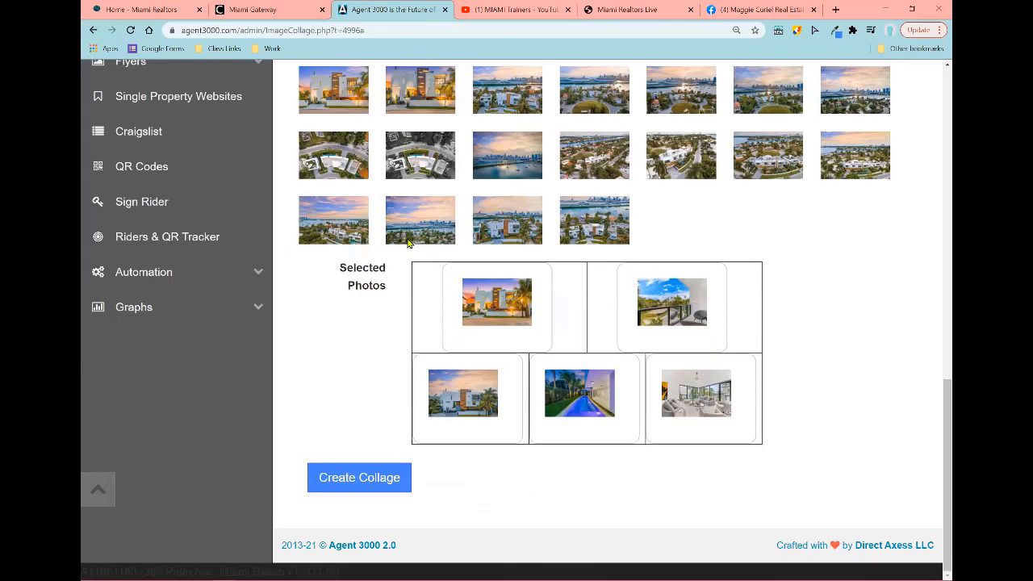
left_click_drag(336, 230, 369, 247)
Step: Generate the five-photo collage, zoom the page out to 80%, and start a Facebook share
left_click(357, 484)
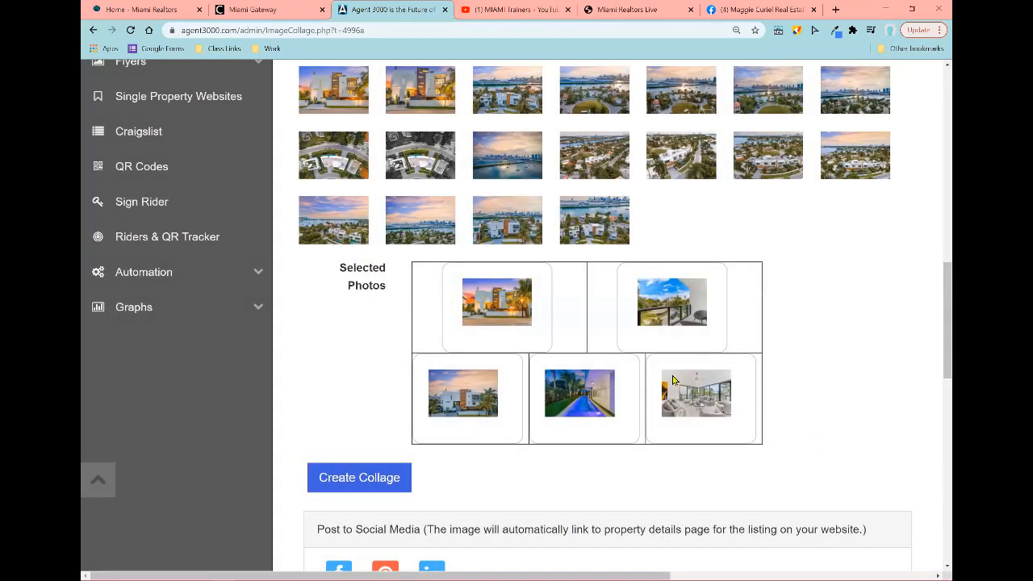
scroll(577, 452, "down", 6)
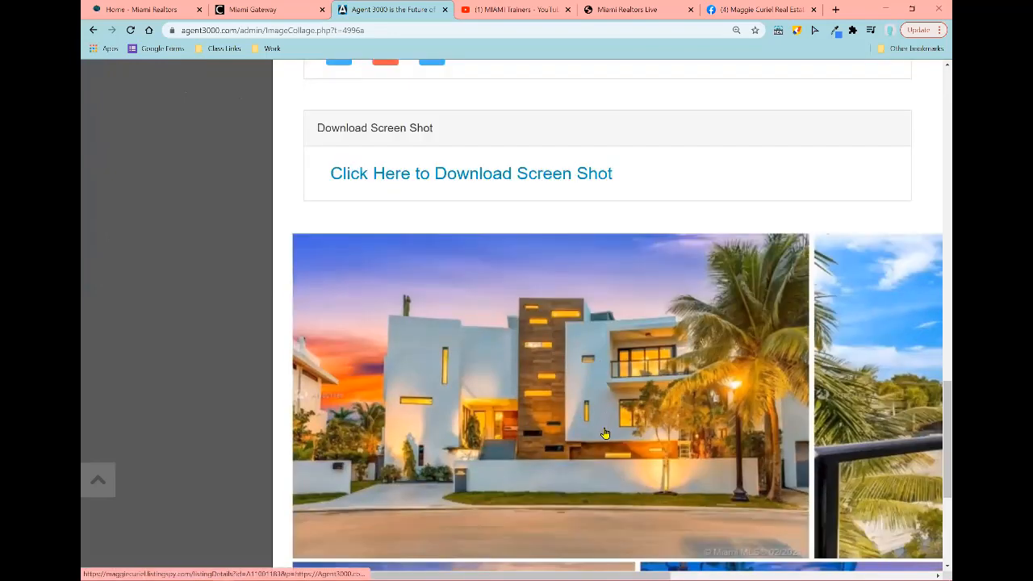
key("ctrl+minus")
key("ctrl+minus")
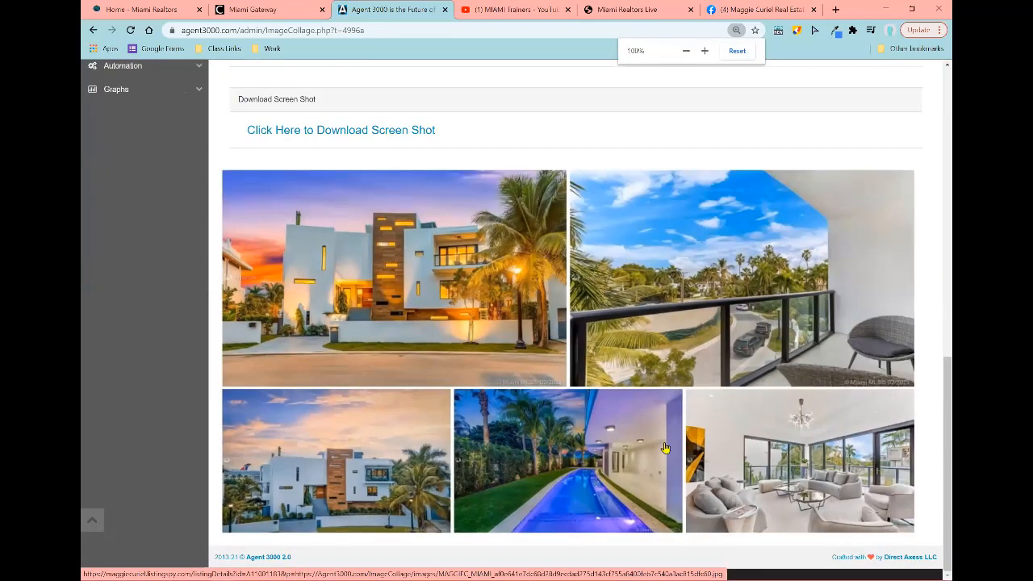
key("ctrl+minus")
key("ctrl+minus")
scroll(696, 418, "up", 1)
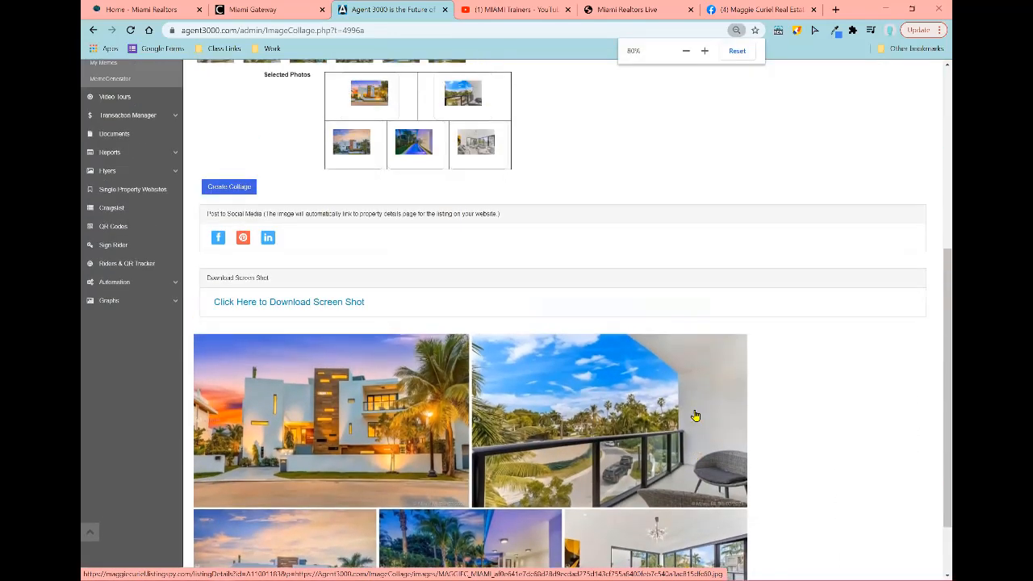
scroll(696, 418, "down", 1)
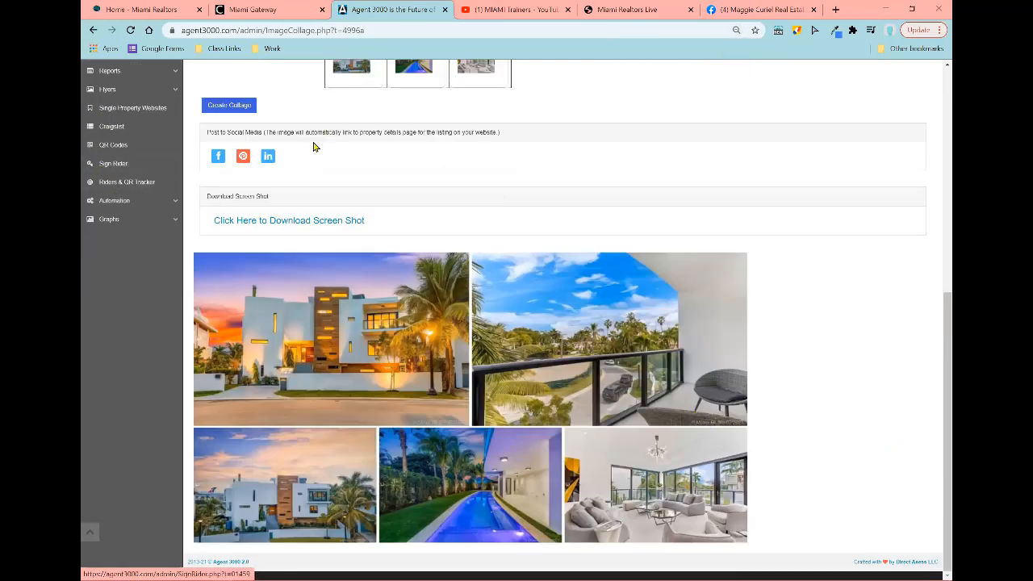
left_click(217, 164)
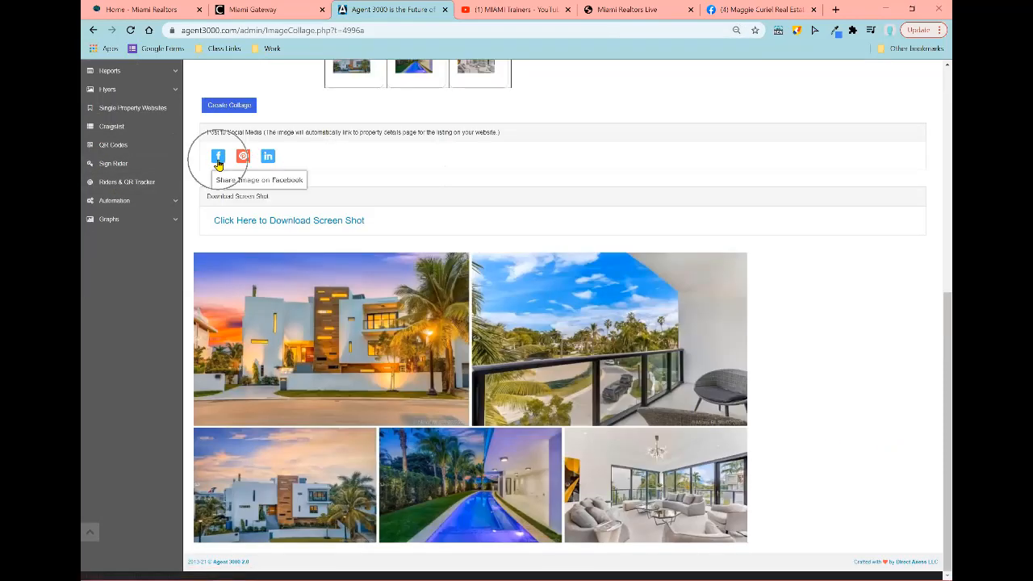
Step: Share the collage as a post on the agent's own managed business page
left_click(218, 163)
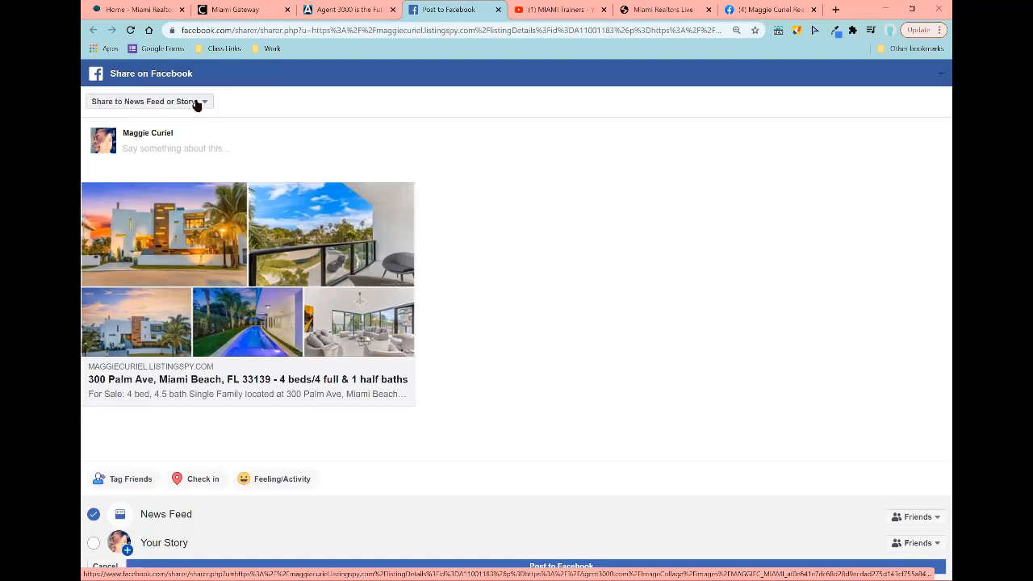
left_click(196, 104)
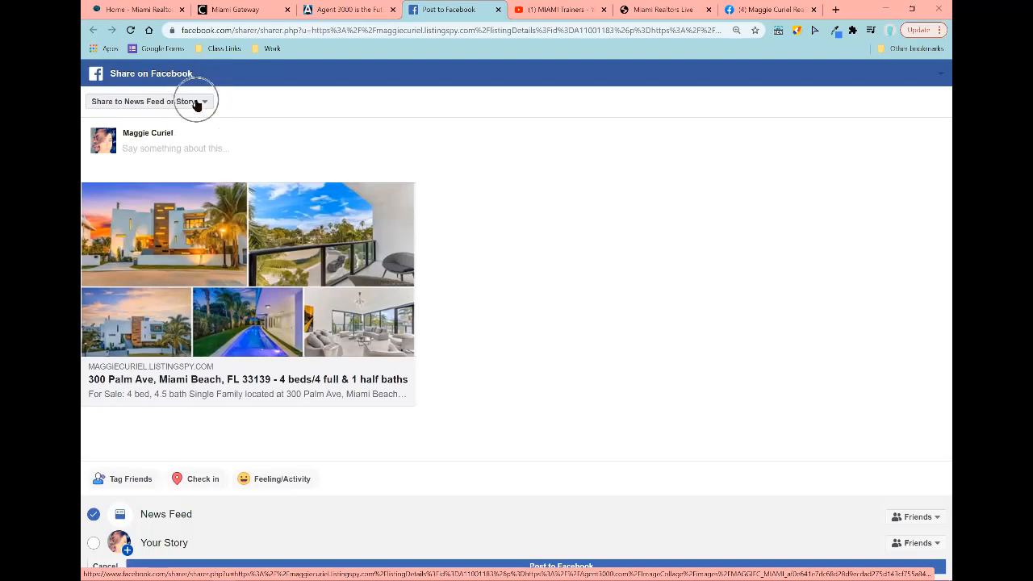
left_click(159, 103)
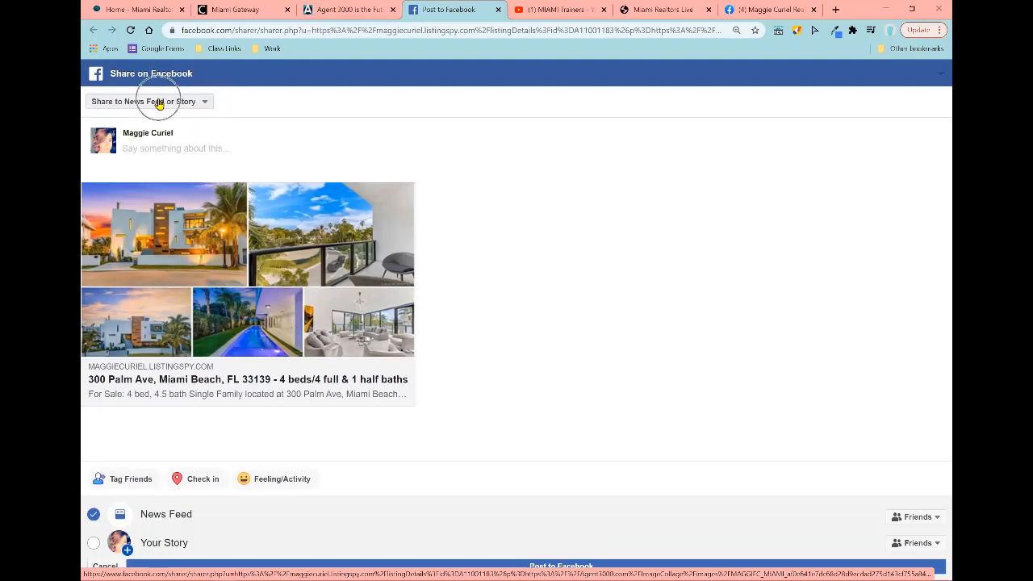
key("ctrl")
key("ctrl")
key("ctrl")
key("ctrl")
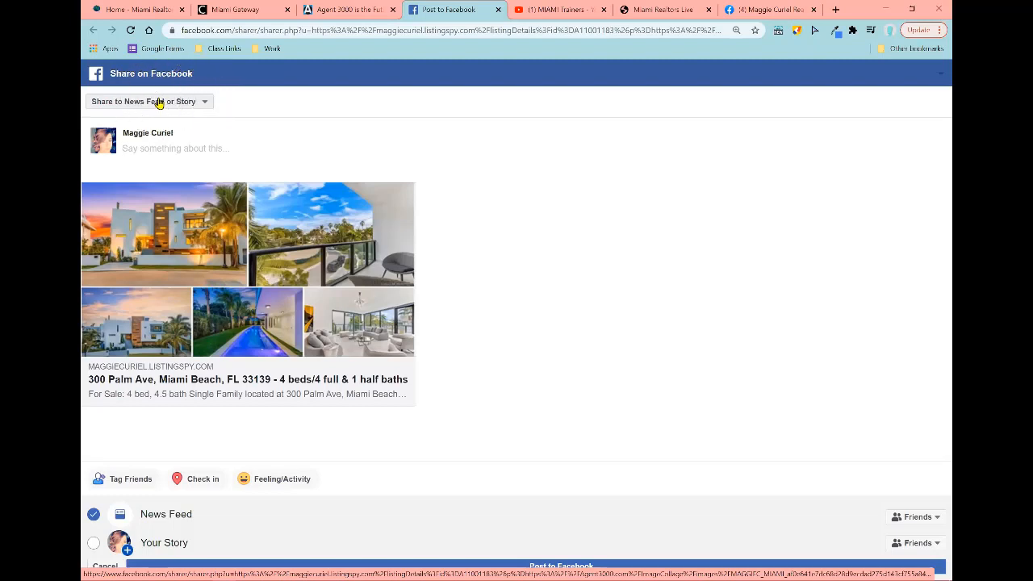
key("ctrl")
key("ctrl")
key("ctrl")
key("ctrl")
left_click(161, 105)
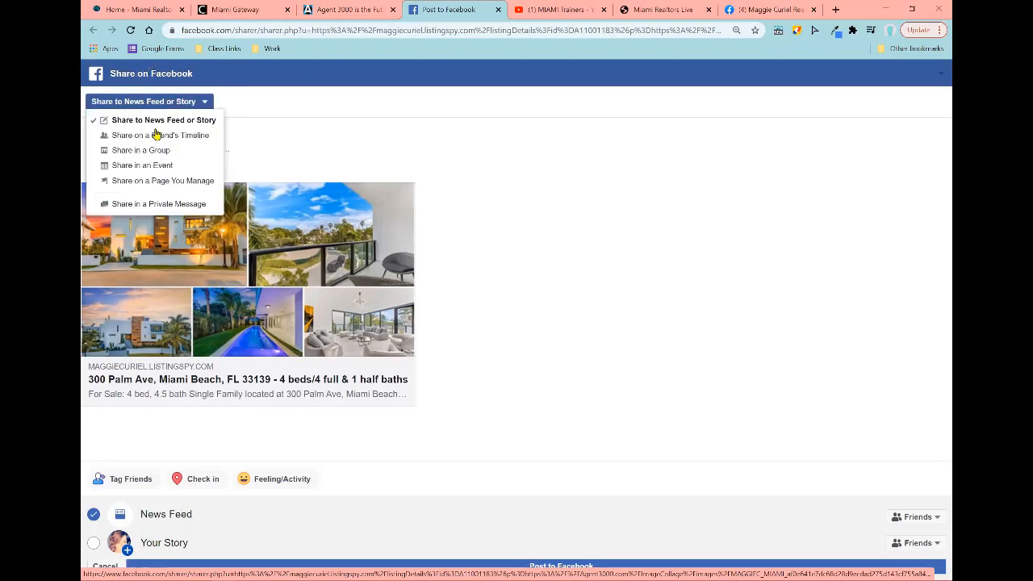
left_click(169, 182)
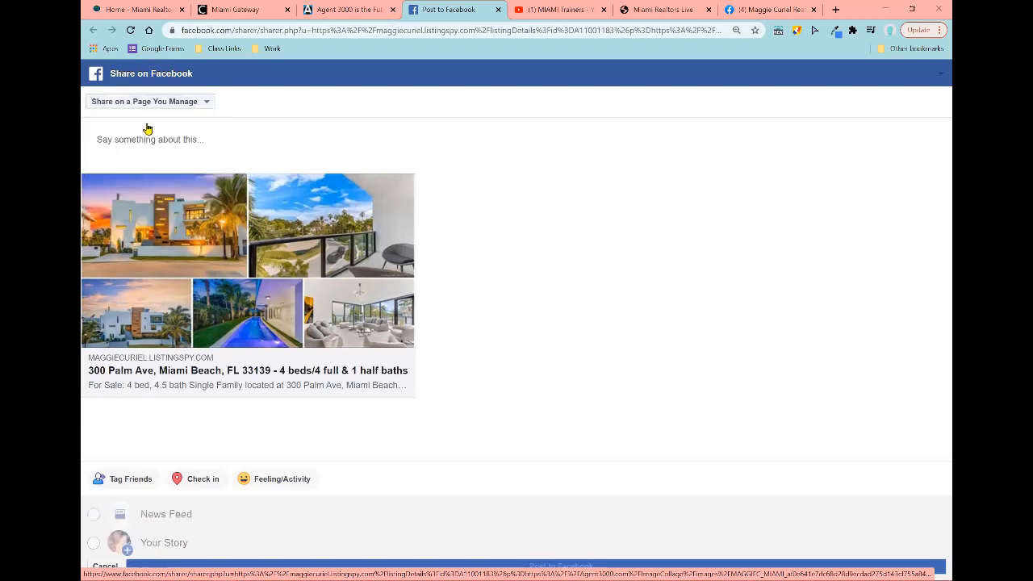
left_click(155, 136)
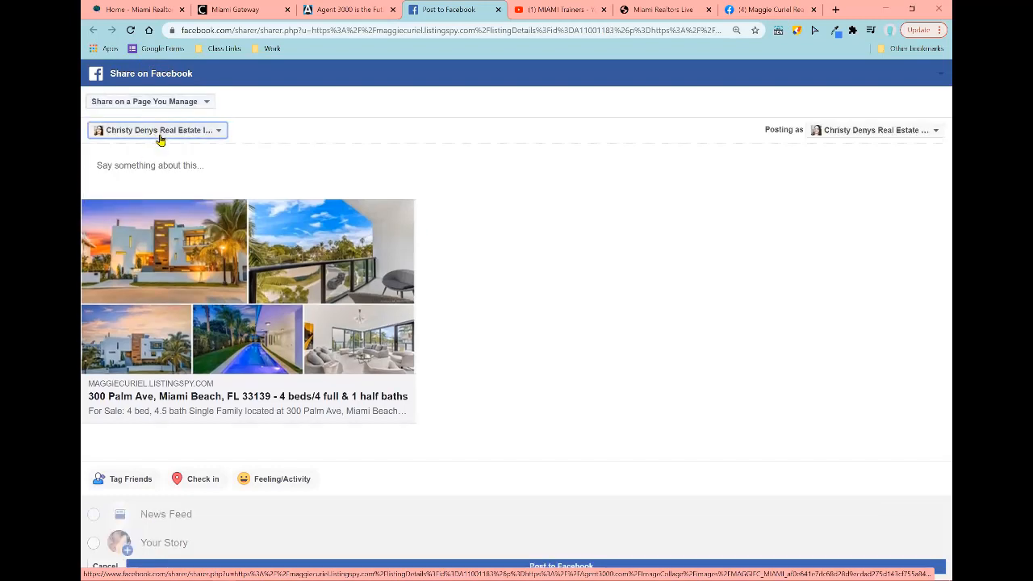
left_click(178, 196)
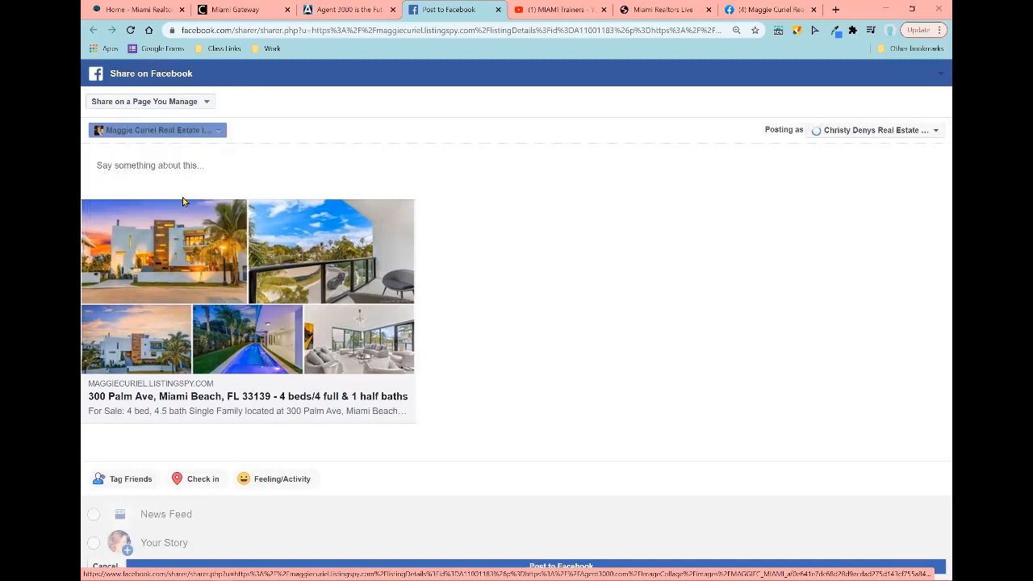
left_click(163, 167)
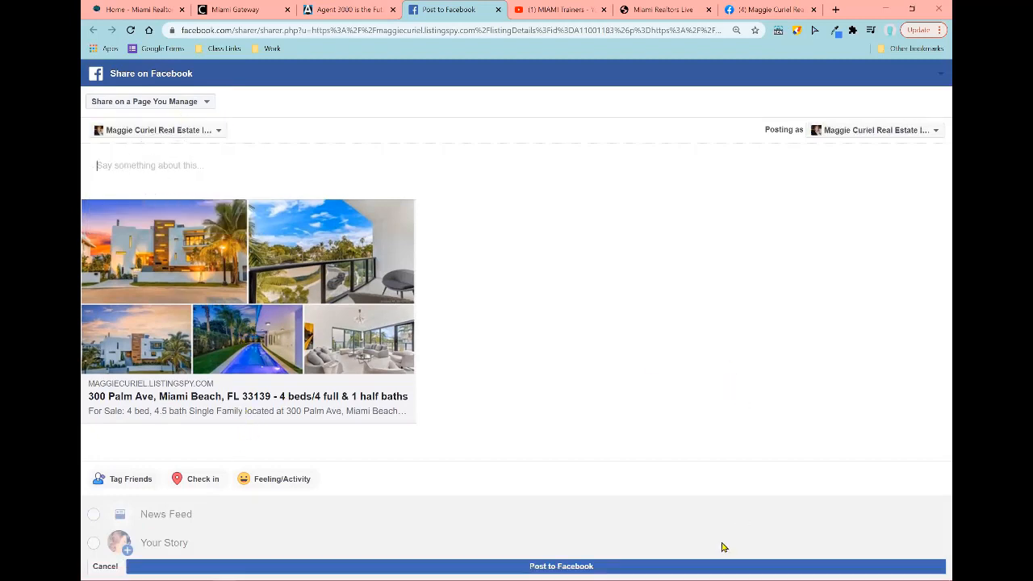
left_click(691, 566)
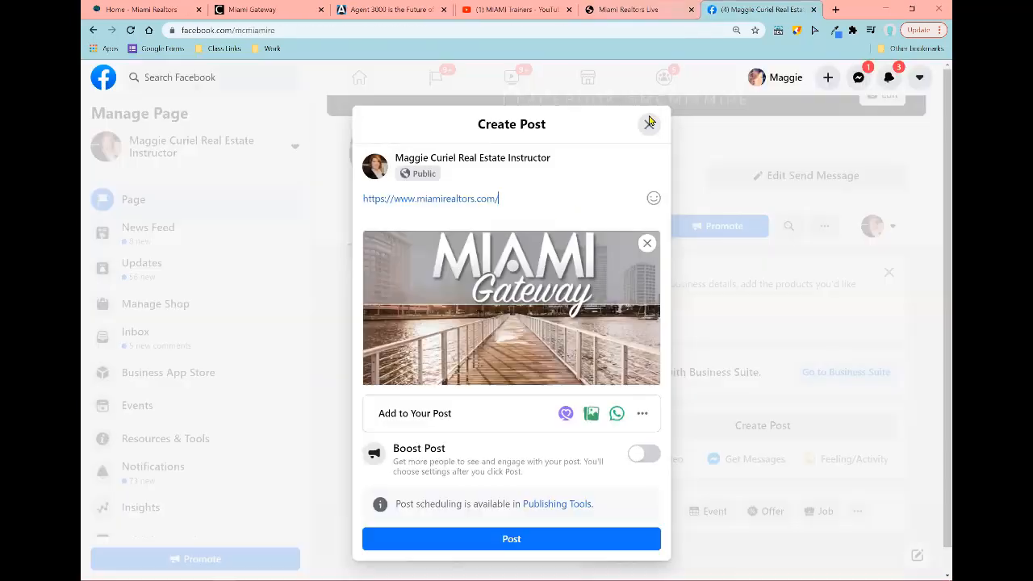
Step: Close and discard the leftover Create Post draft
left_click(648, 126)
left_click(666, 356)
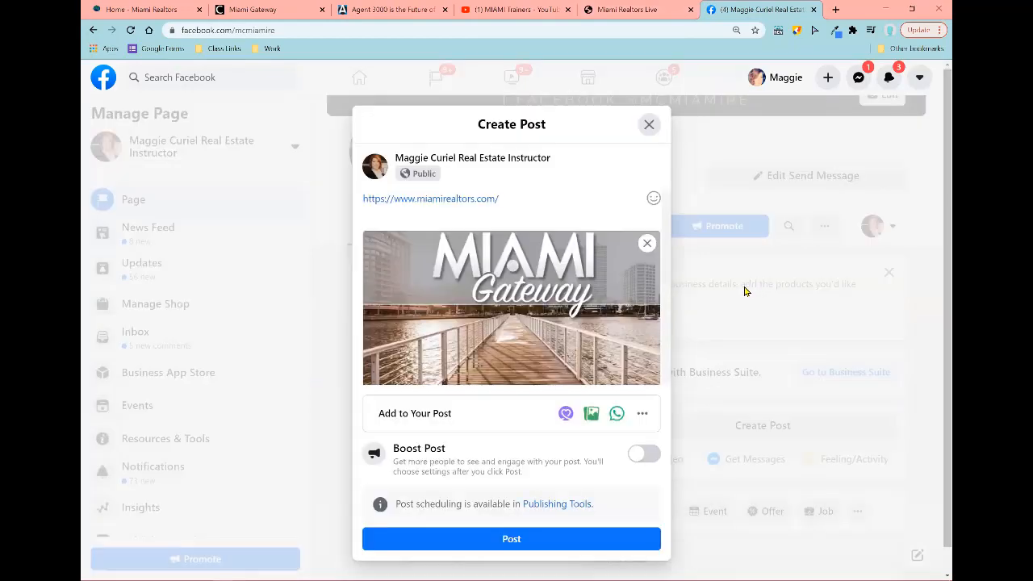
scroll(836, 298, "down", 10)
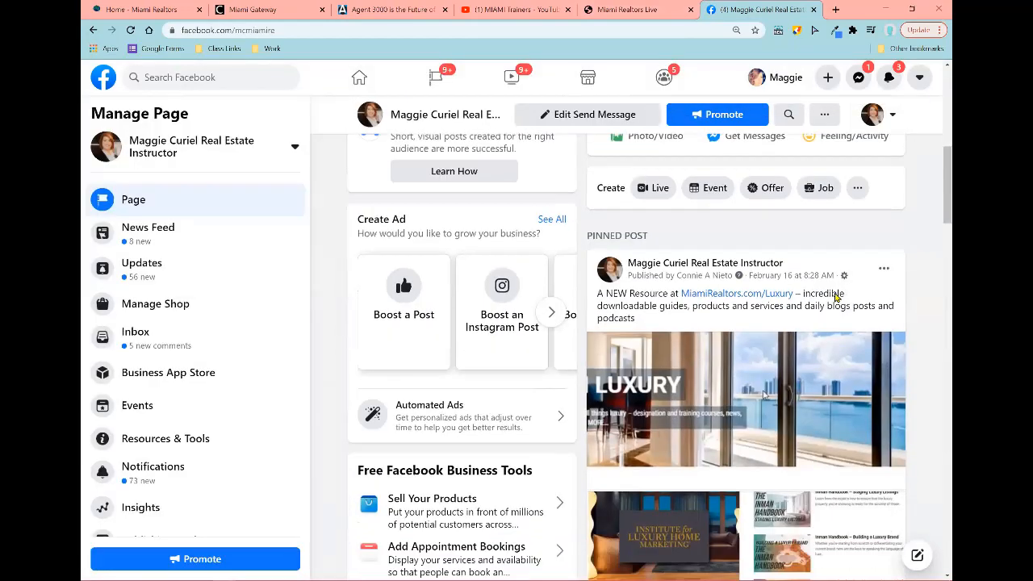
scroll(835, 298, "down", 4)
scroll(766, 242, "down", 5)
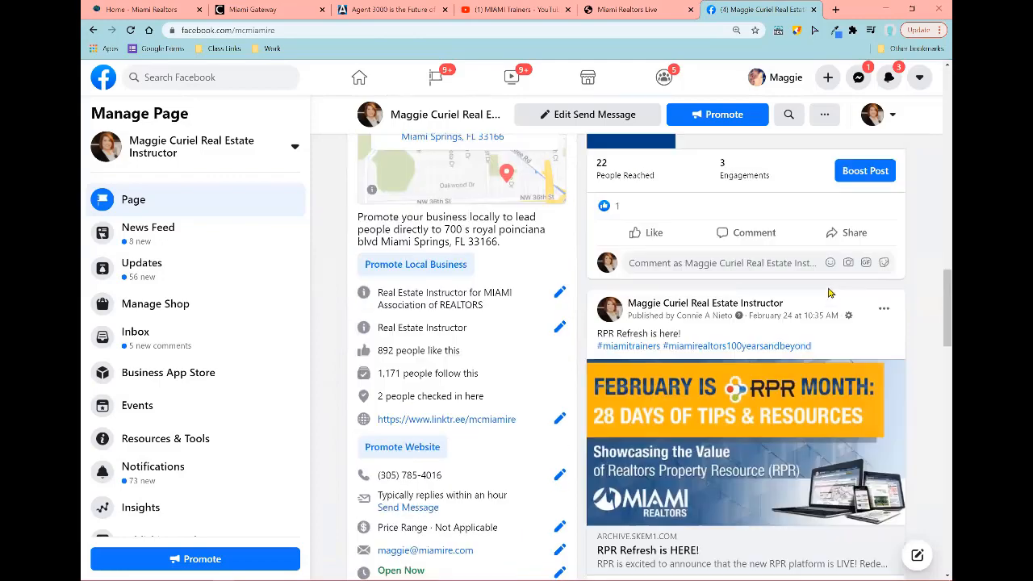
scroll(717, 198, "up", 5)
scroll(716, 198, "up", 15)
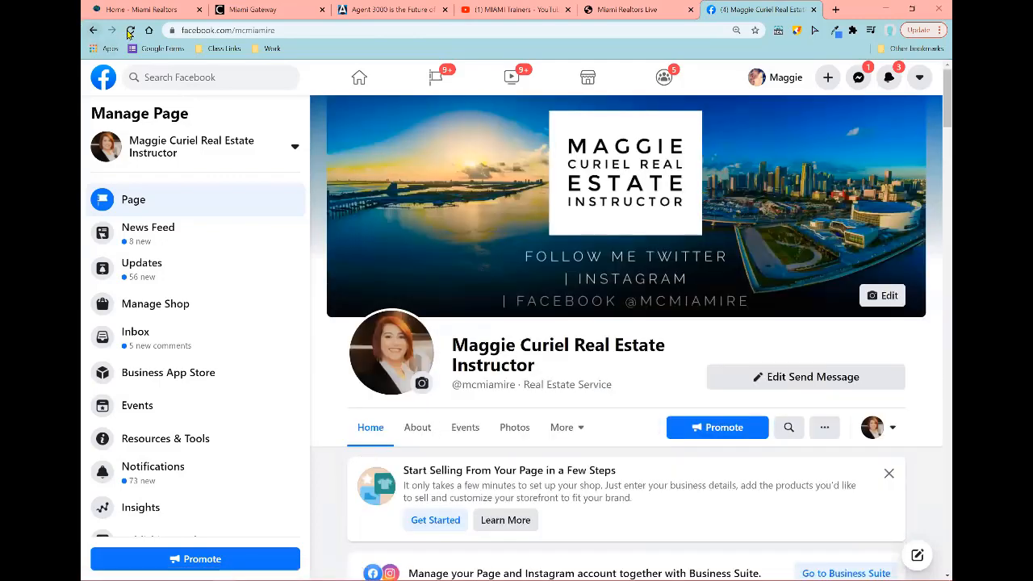
Step: Reload the business page and locate the new collage post under Other Posts
left_click(133, 30)
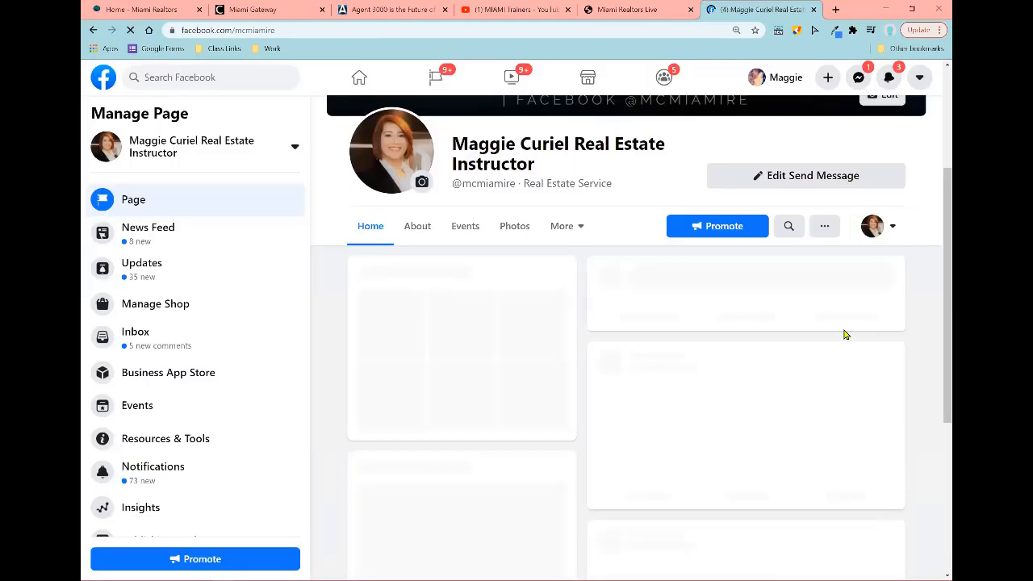
scroll(858, 347, "down", 3)
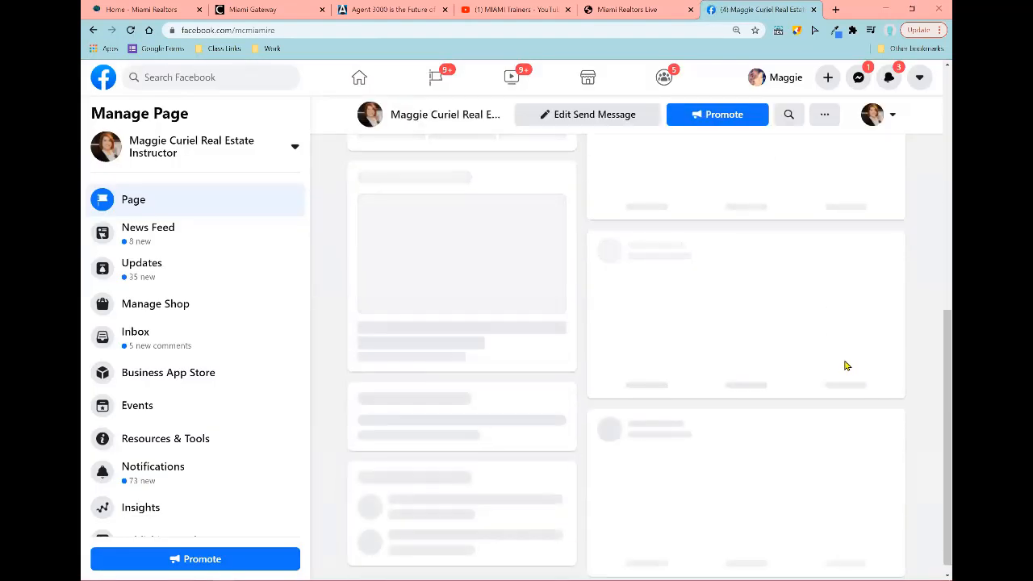
scroll(939, 412, "down", 8)
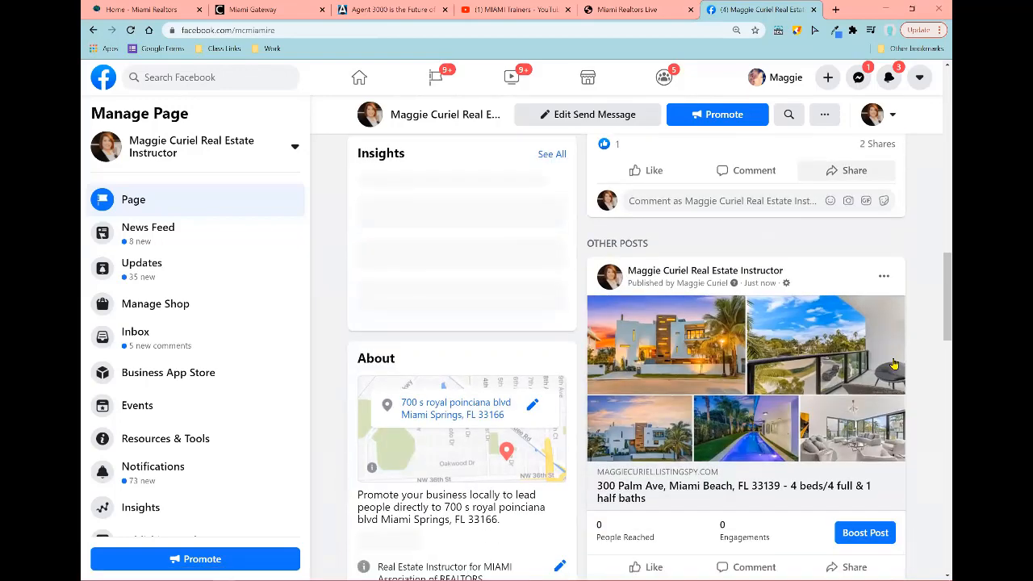
left_click(732, 406)
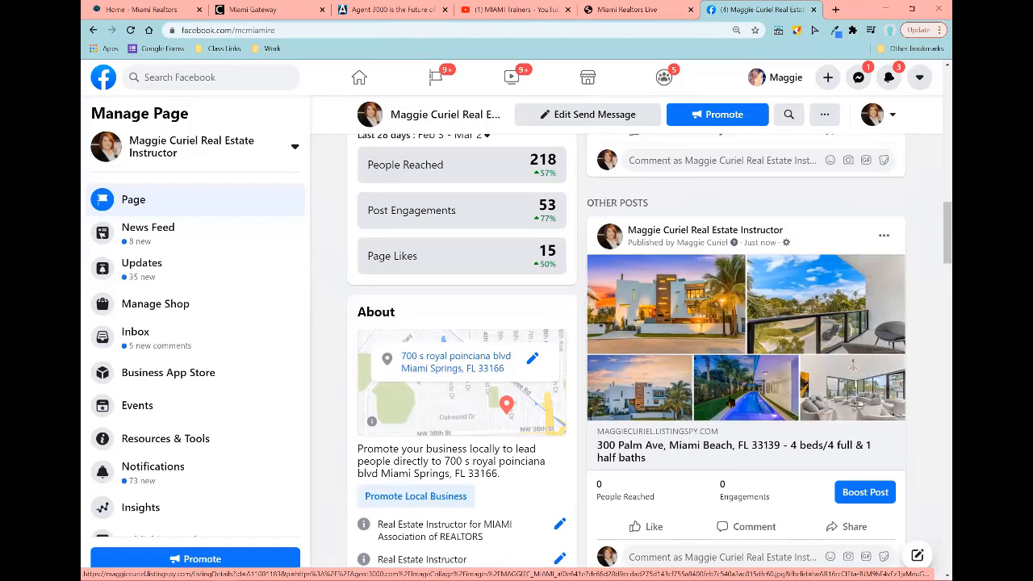
left_click(731, 401)
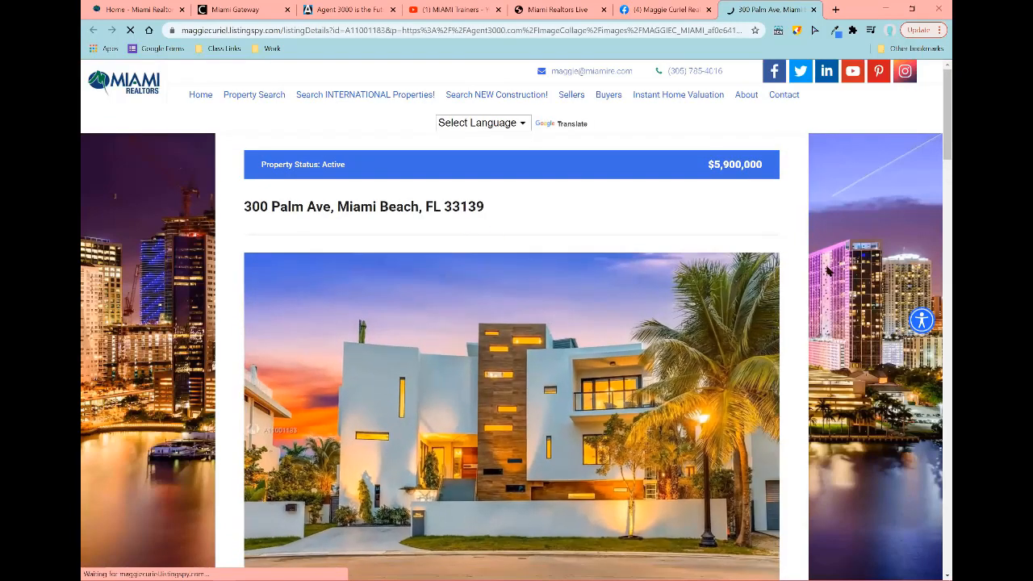
scroll(827, 266, "down", 6)
scroll(827, 265, "down", 3)
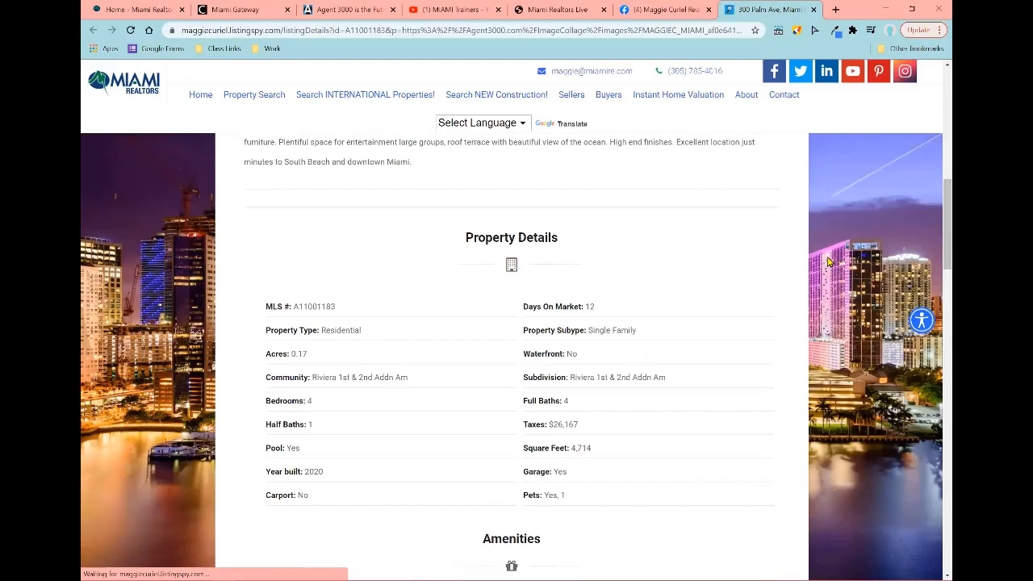
scroll(827, 262, "down", 5)
scroll(827, 260, "down", 5)
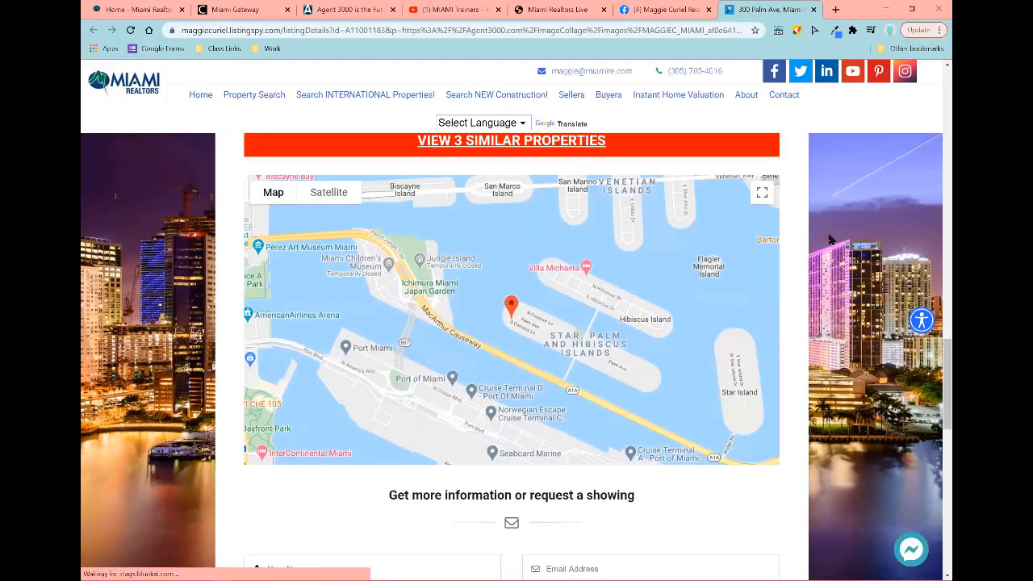
scroll(827, 261, "up", 15)
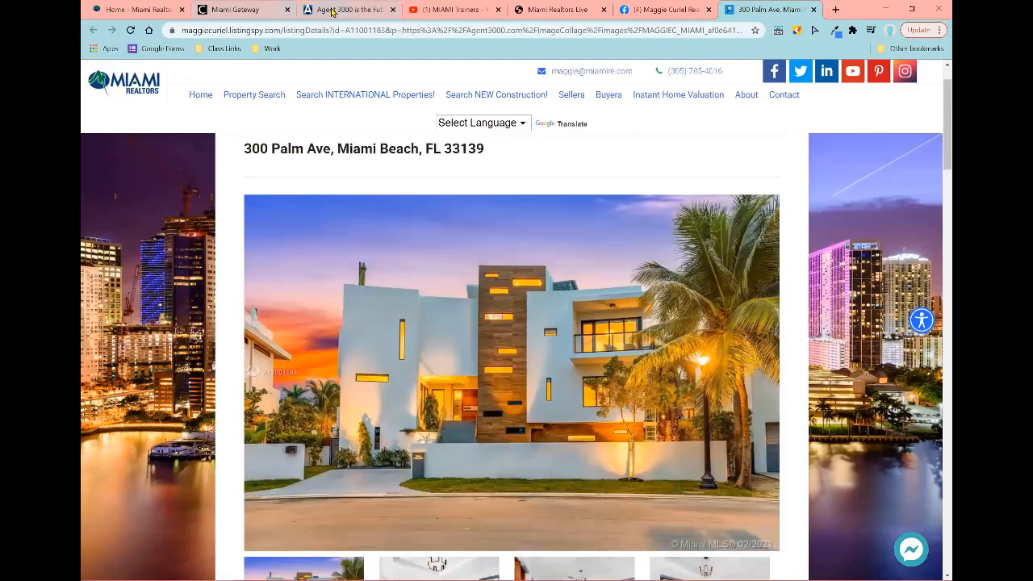
left_click(333, 10)
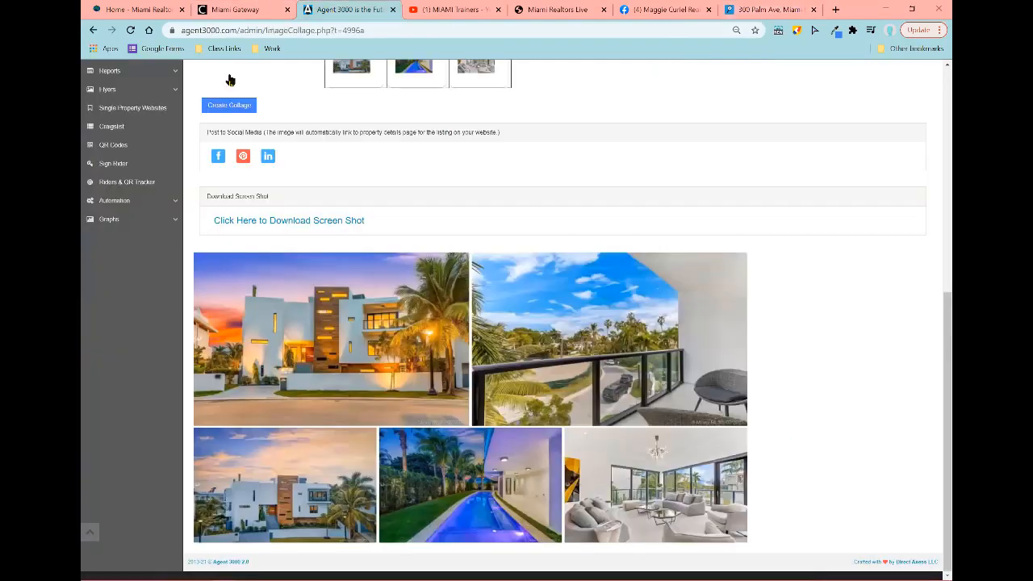
scroll(105, 307, "up", 4)
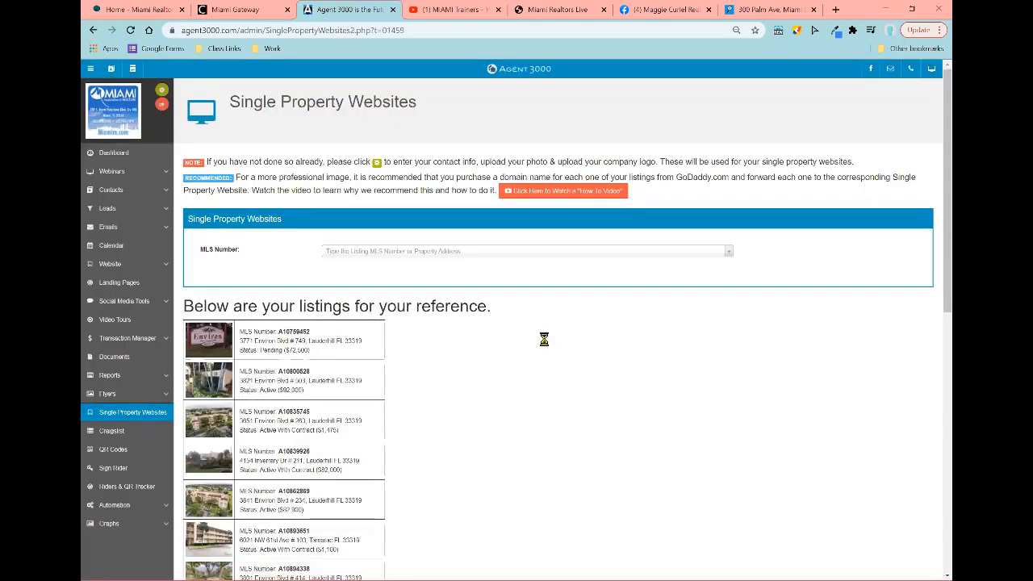
left_click(548, 255)
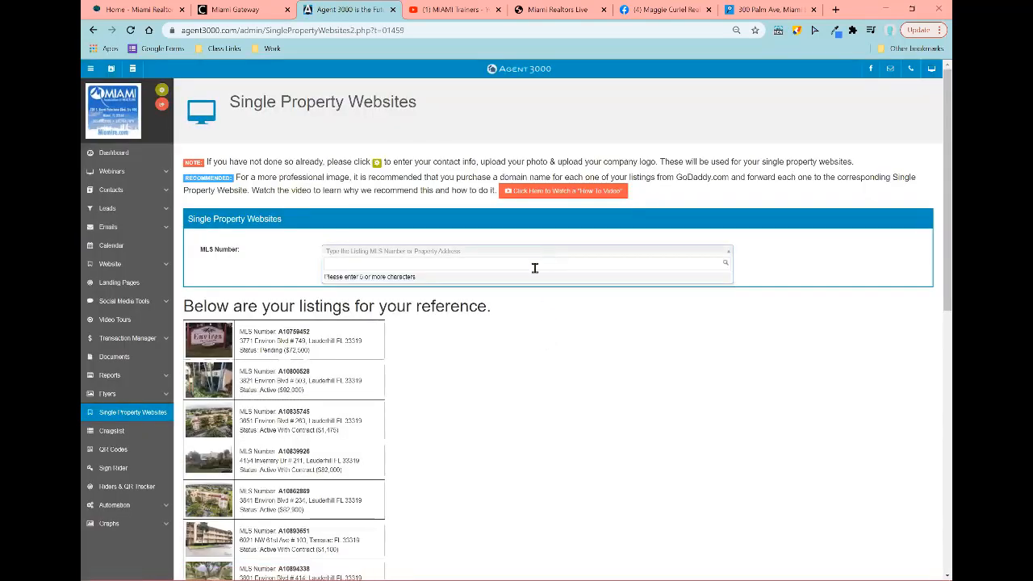
type("a10")
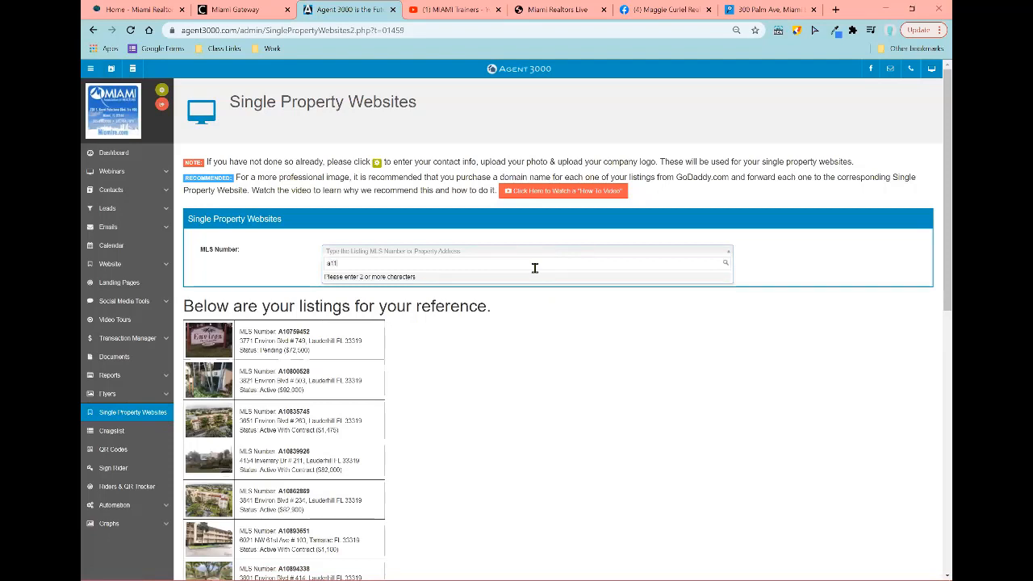
type("0011")
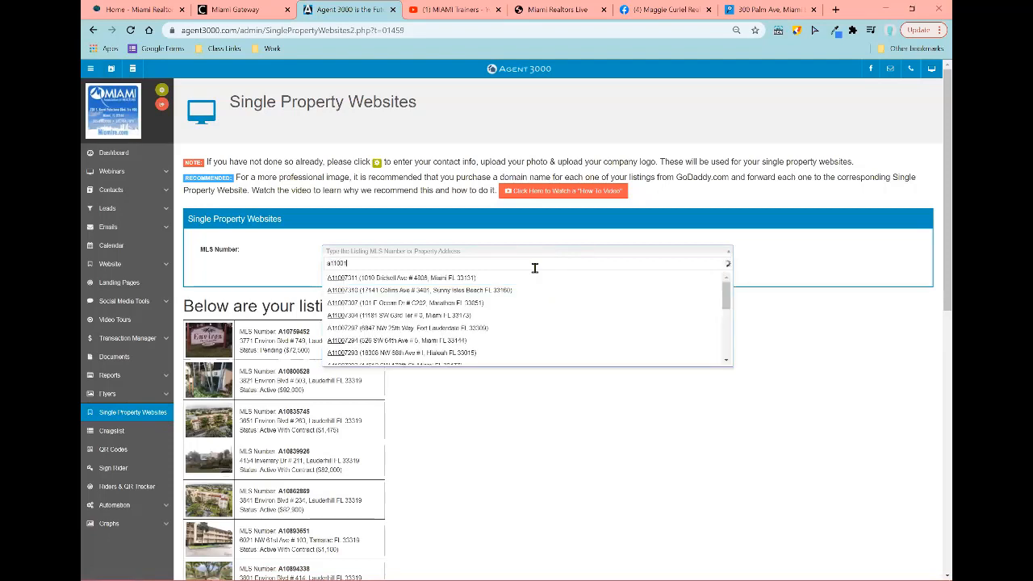
type("83")
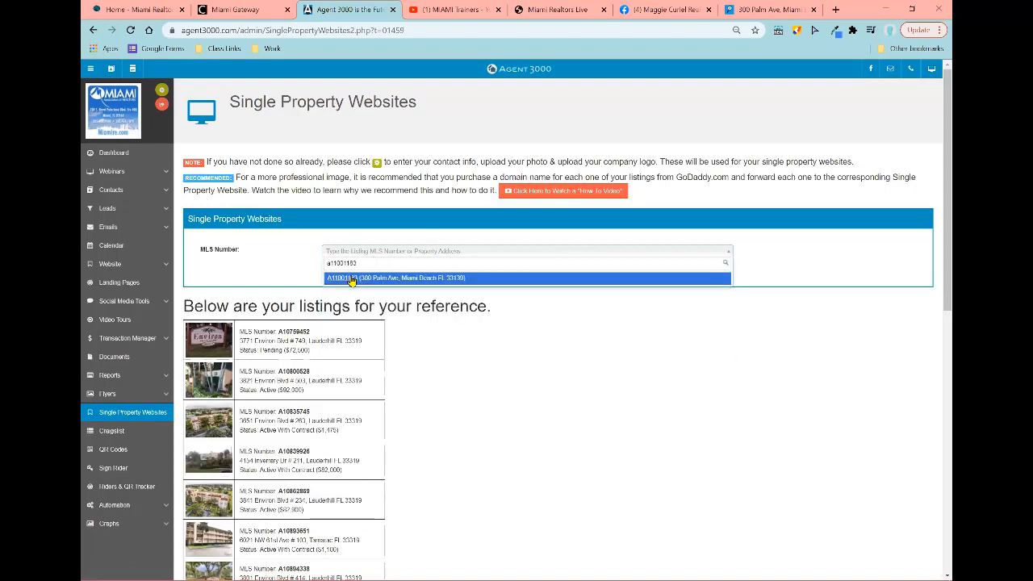
left_click(351, 279)
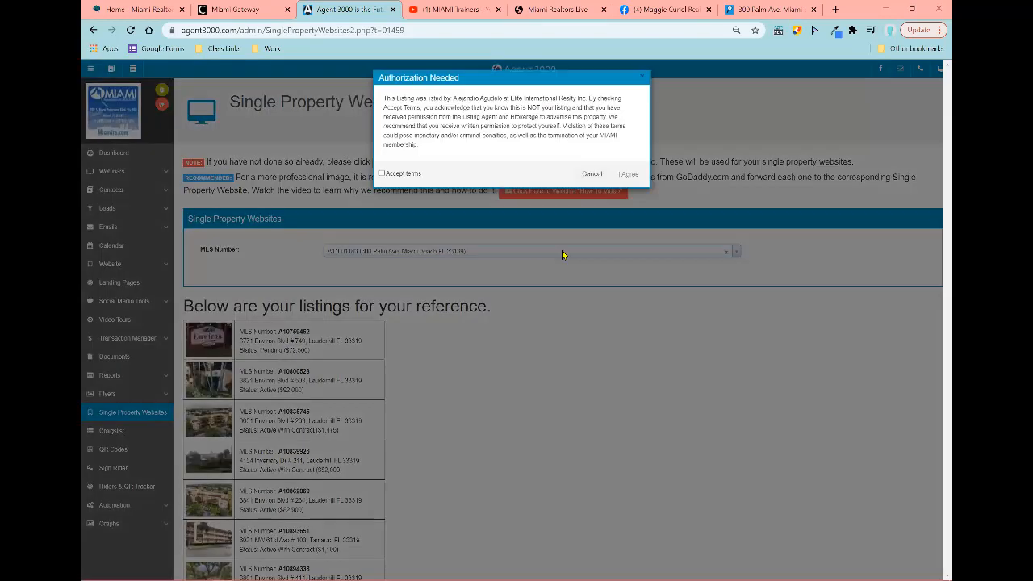
Step: Accept the authorization terms and open Template 1's property website in a new tab
left_click(382, 177)
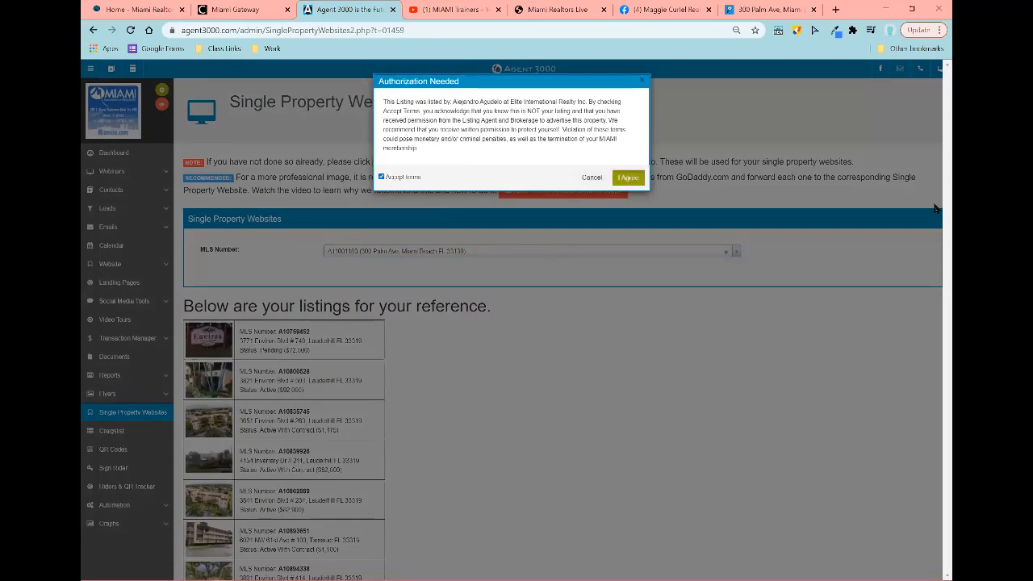
left_click(628, 177)
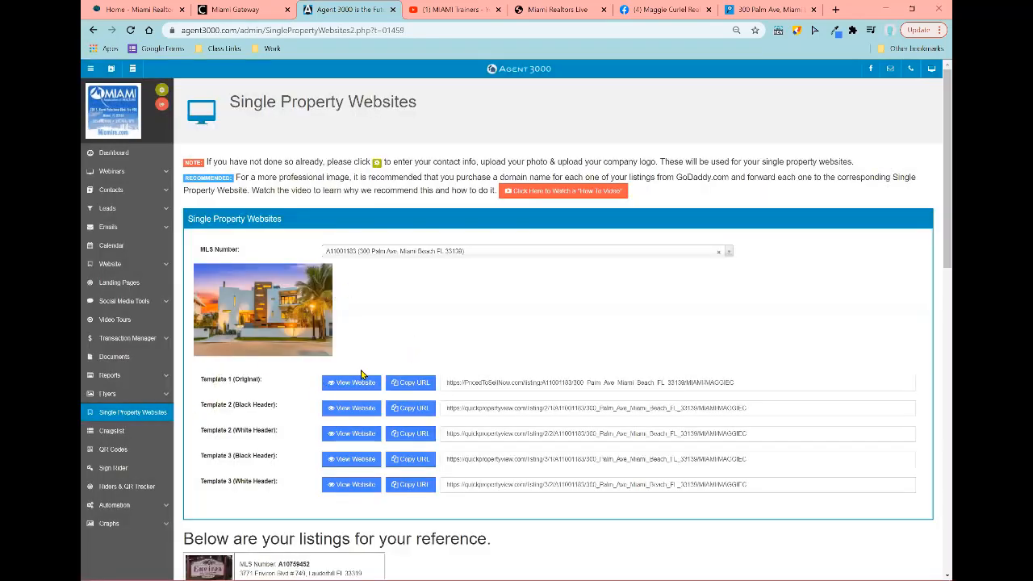
left_click(362, 384)
left_click(667, 19)
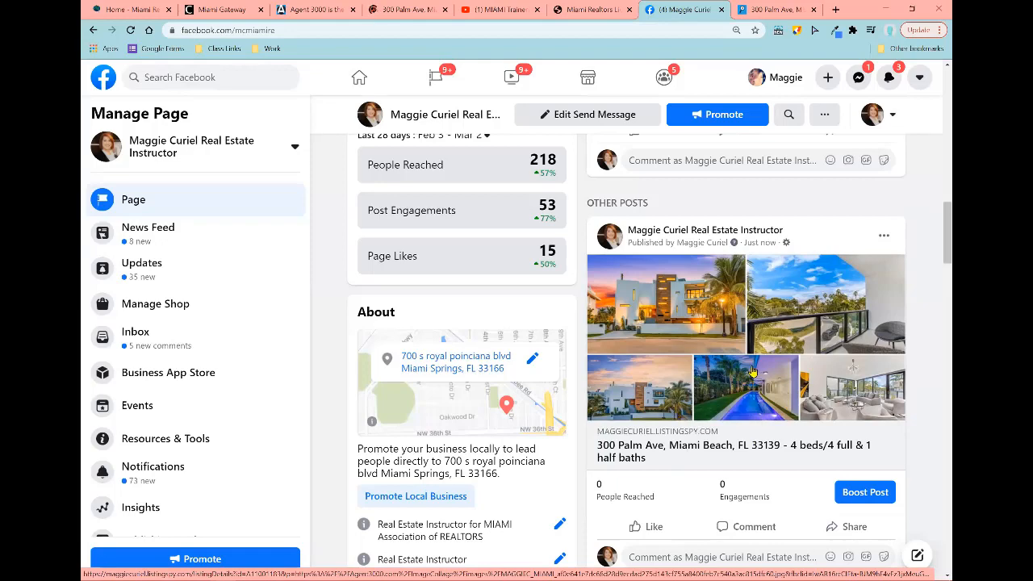
left_click(760, 9)
scroll(848, 440, "down", 7)
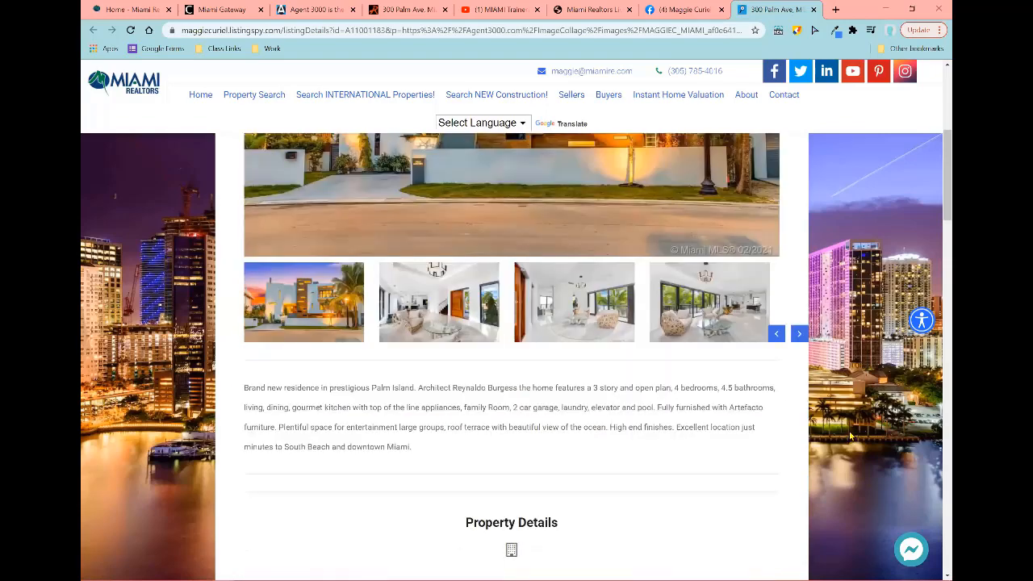
scroll(850, 436, "down", 10)
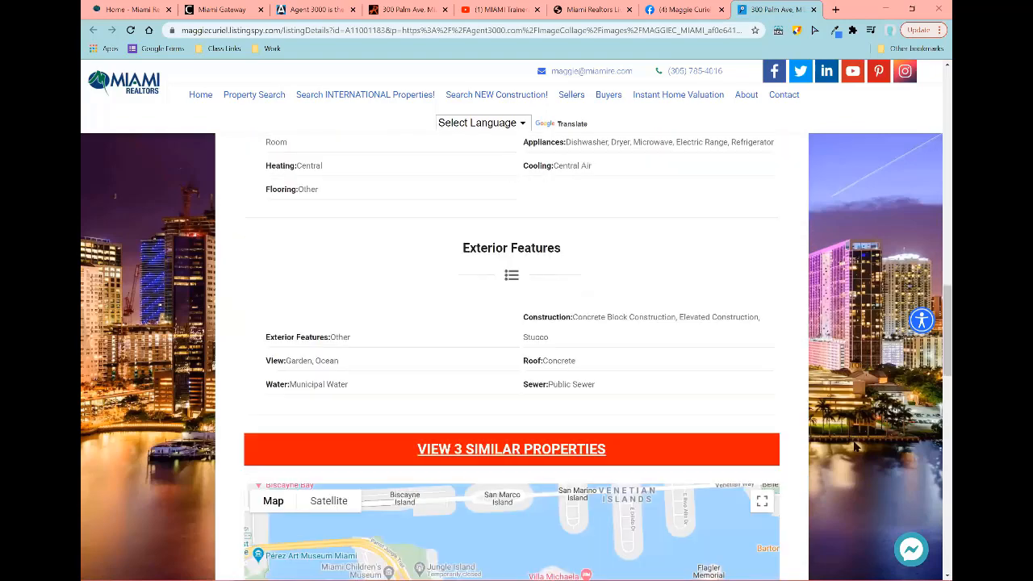
scroll(855, 446, "down", 5)
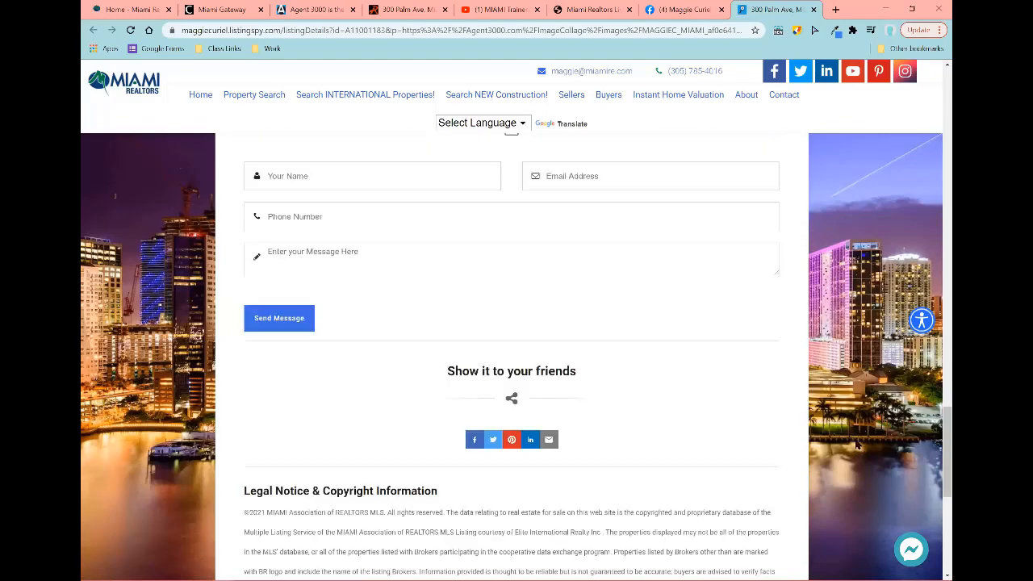
scroll(857, 444, "up", 12)
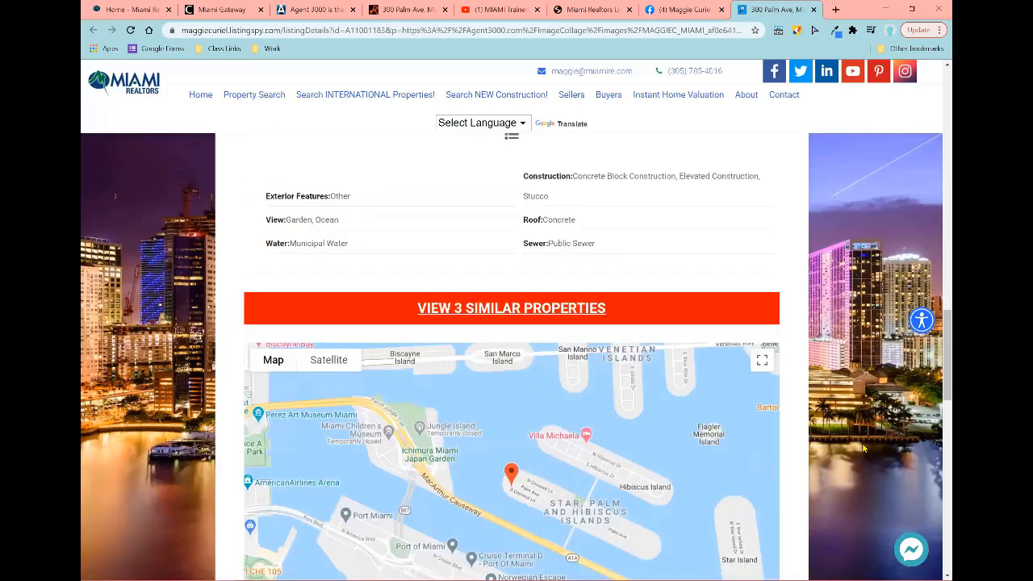
scroll(859, 446, "up", 8)
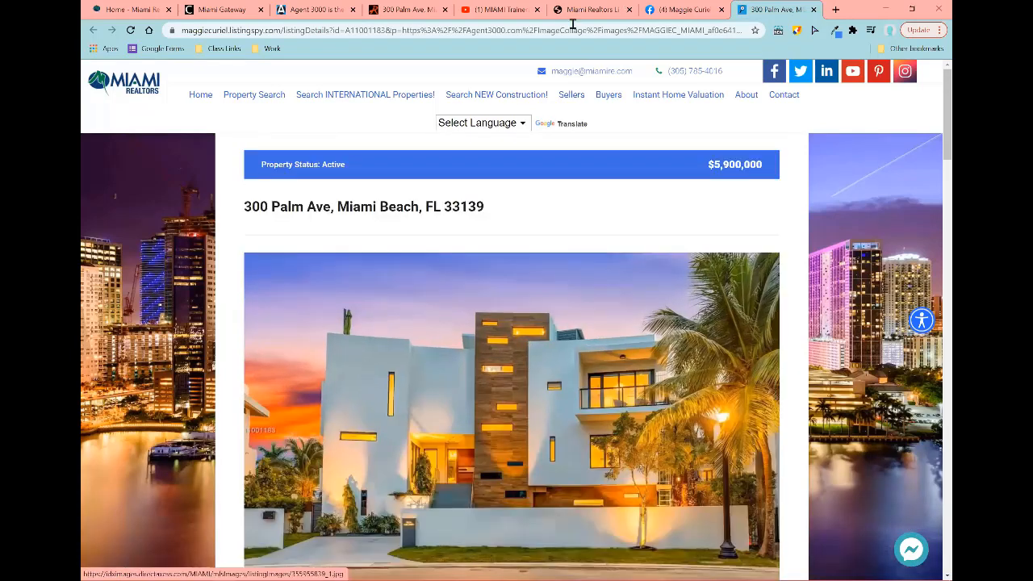
left_click(392, 10)
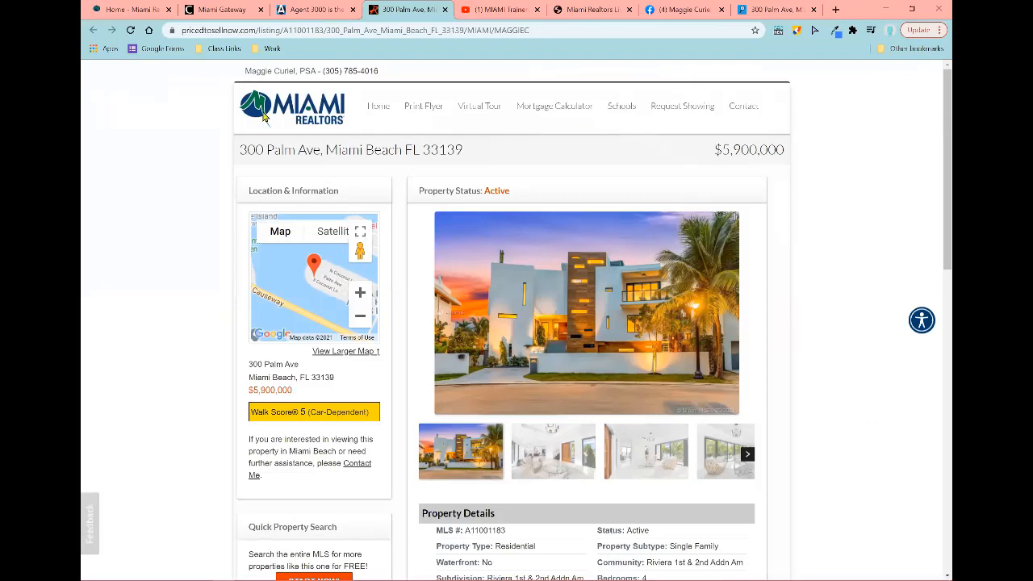
scroll(300, 332, "down", 3)
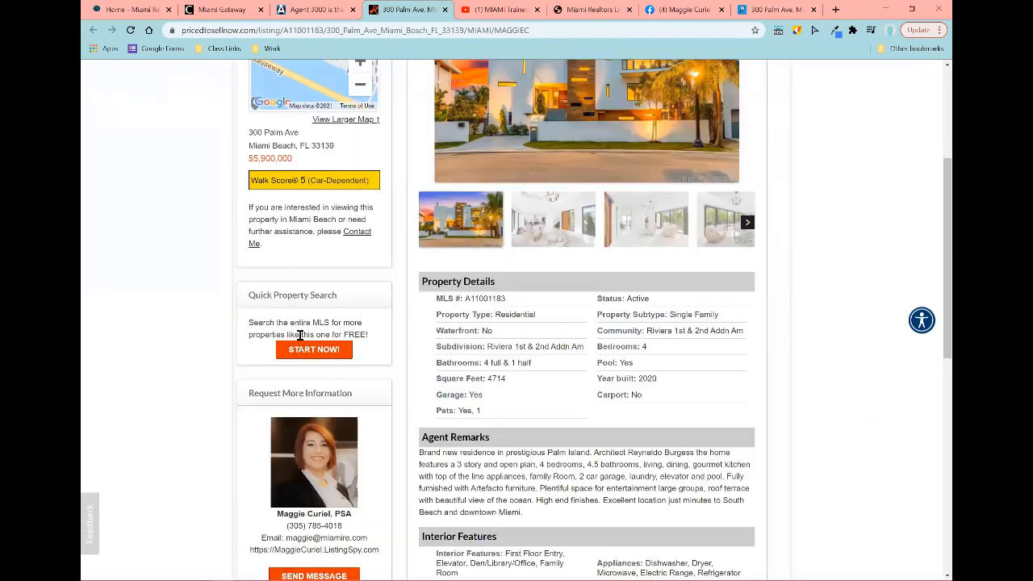
scroll(607, 314, "down", 2)
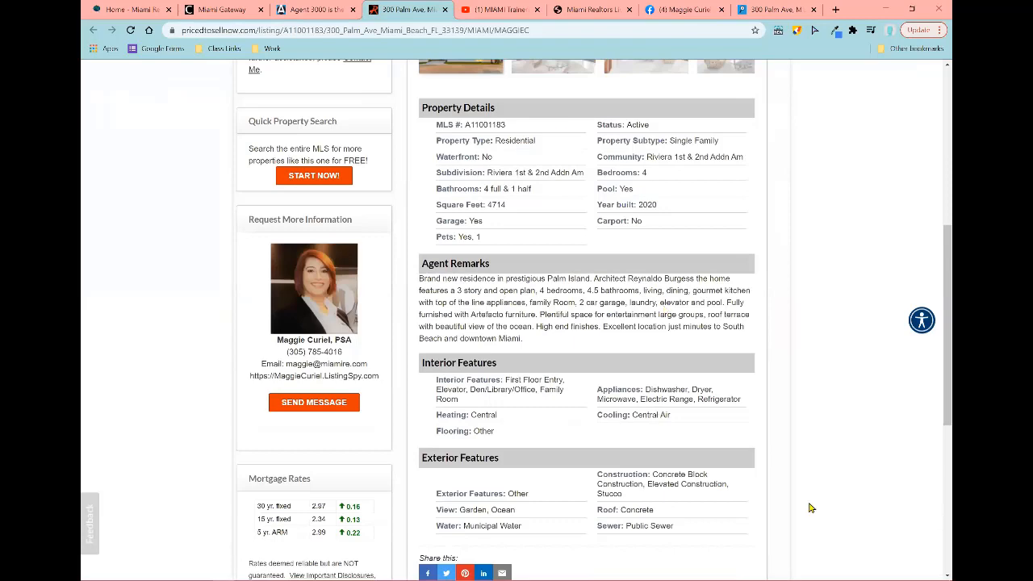
scroll(813, 498, "down", 1)
scroll(813, 492, "down", 3)
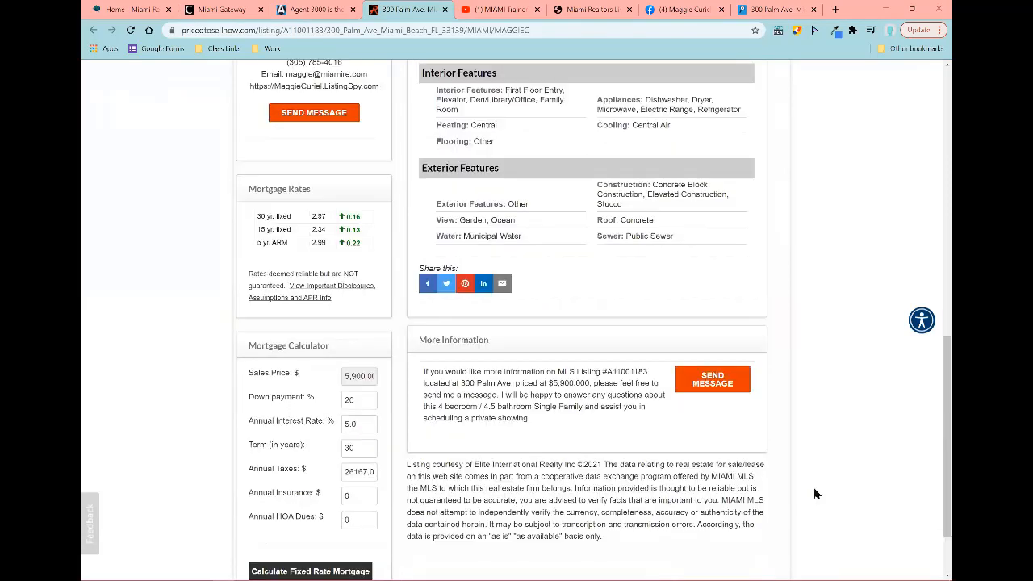
scroll(816, 487, "down", 1)
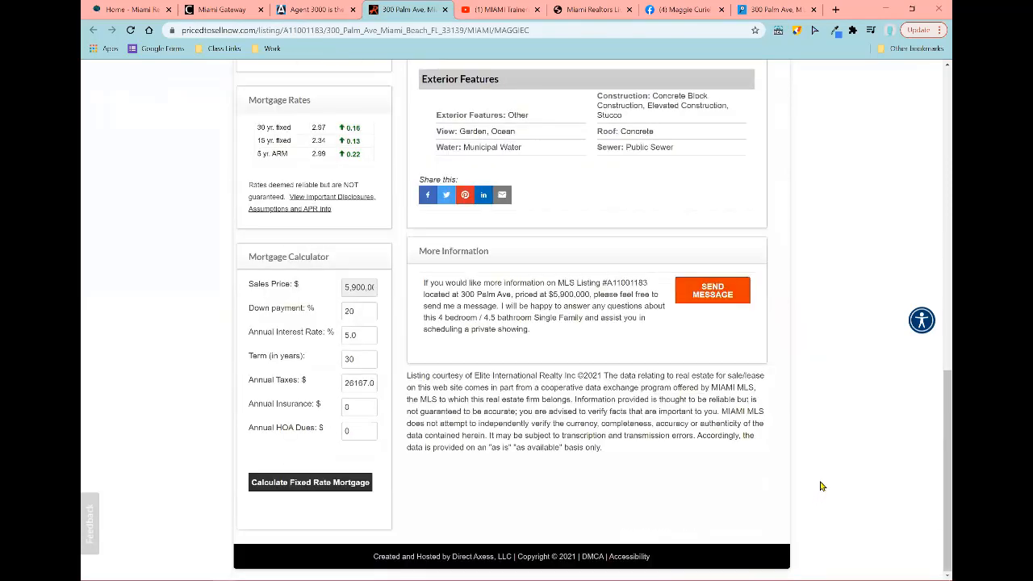
left_click(734, 10)
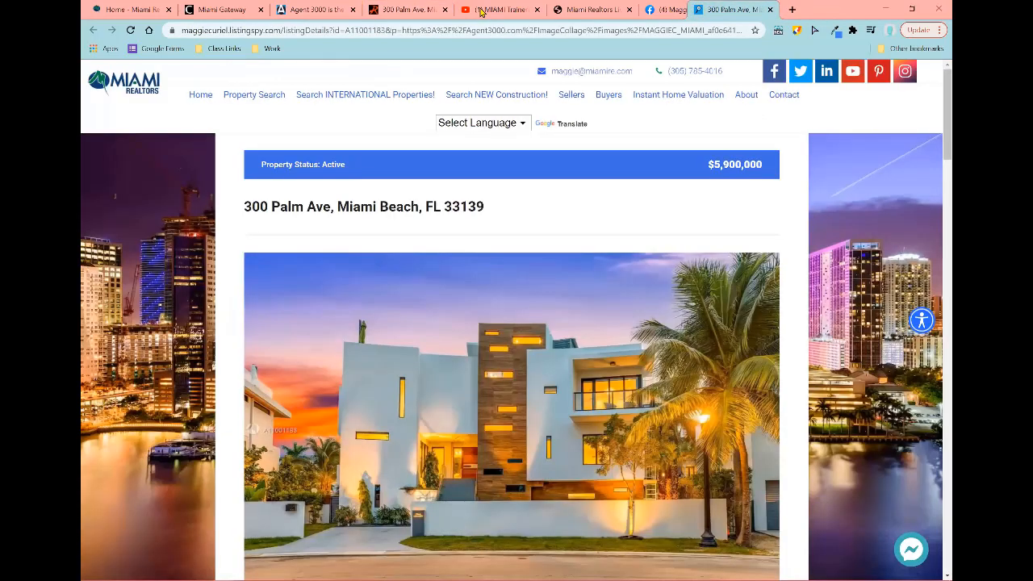
left_click_drag(734, 10, 481, 11)
left_click(433, 9)
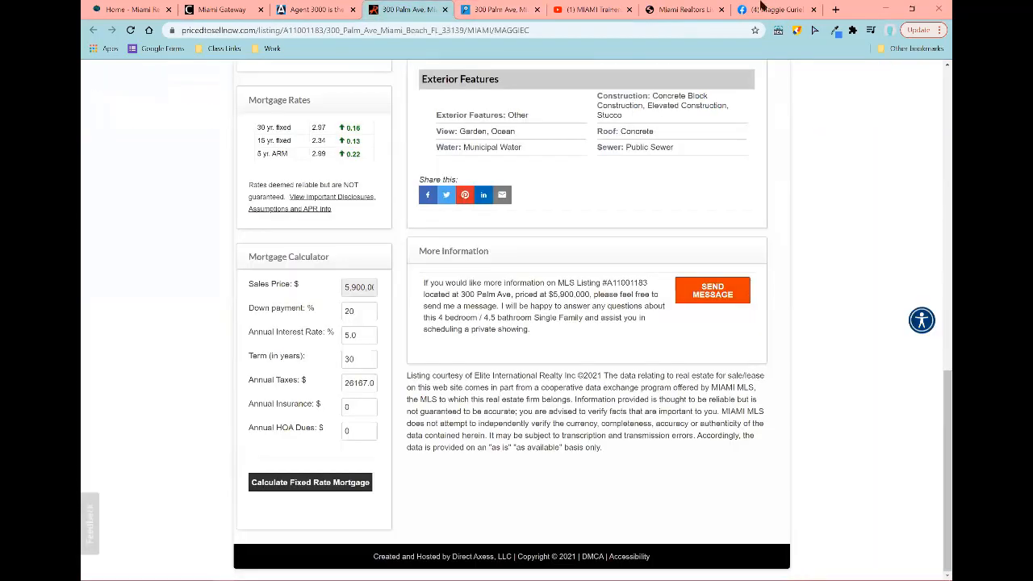
left_click(761, 9)
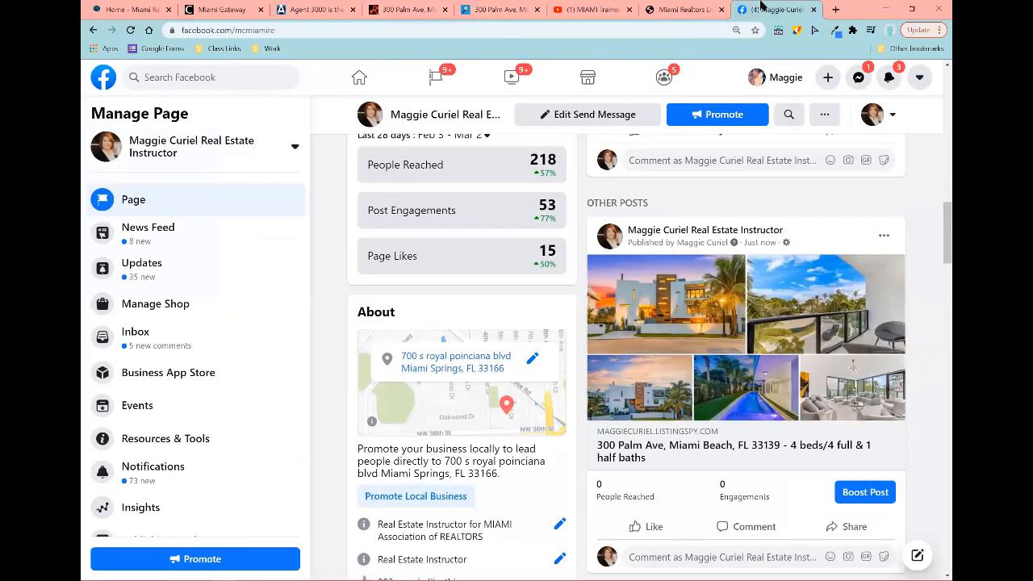
Step: Open the listing from the Facebook post photo and browse its photos
left_click(718, 319)
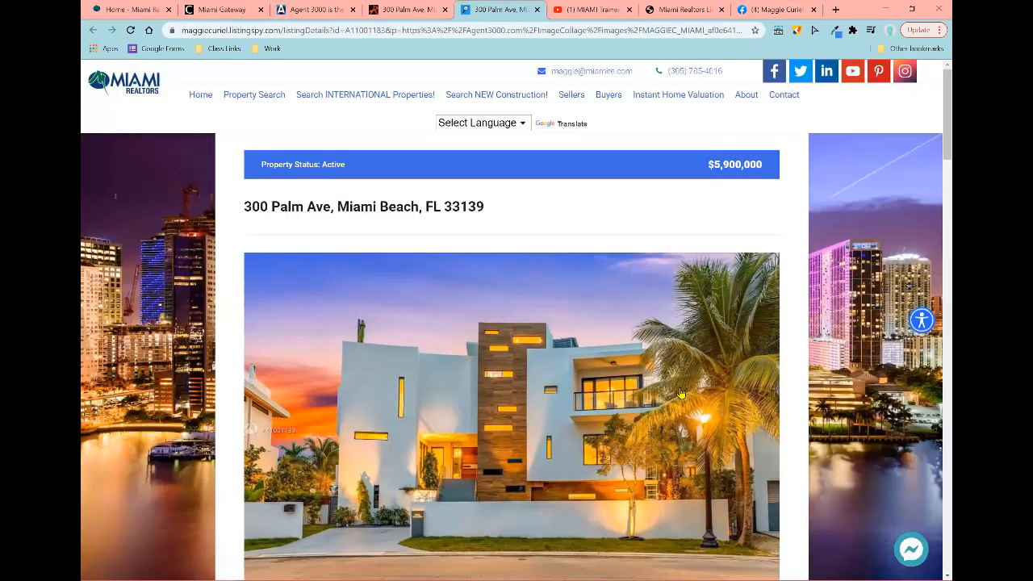
scroll(680, 393, "down", 4)
left_click(792, 393)
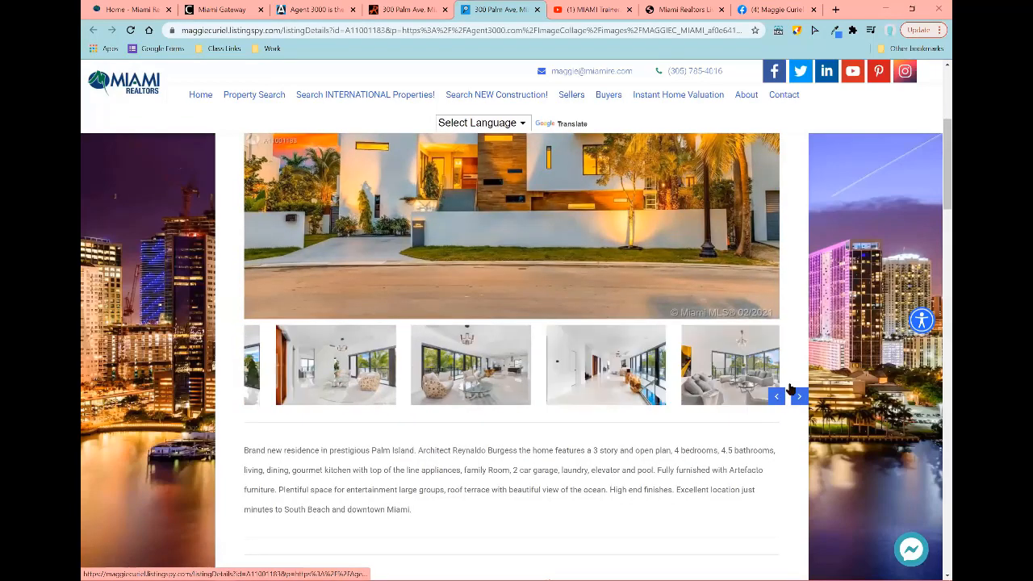
scroll(783, 388, "up", 4)
scroll(759, 384, "down", 6)
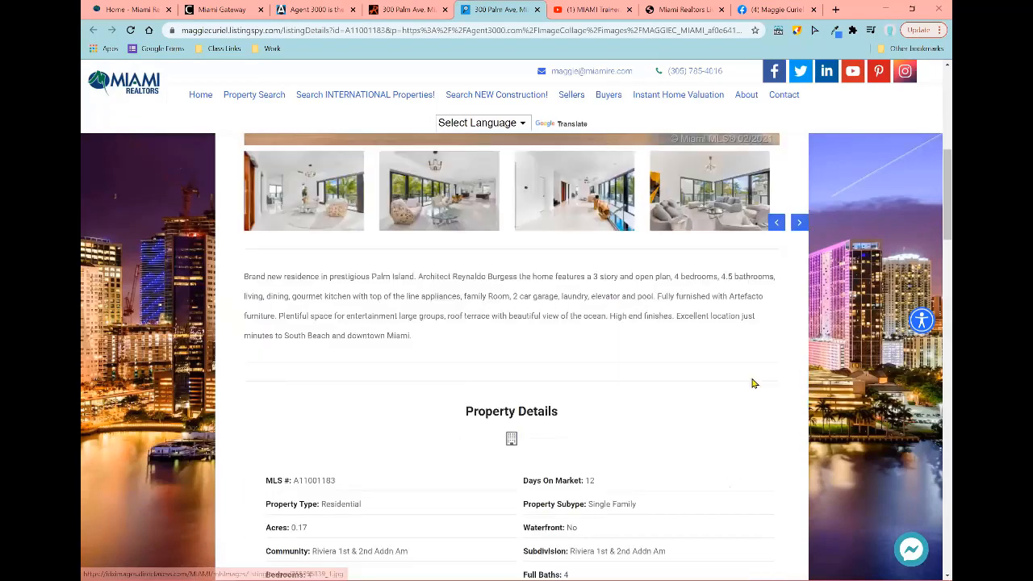
scroll(751, 383, "down", 5)
key("ctrl+shift+Tab")
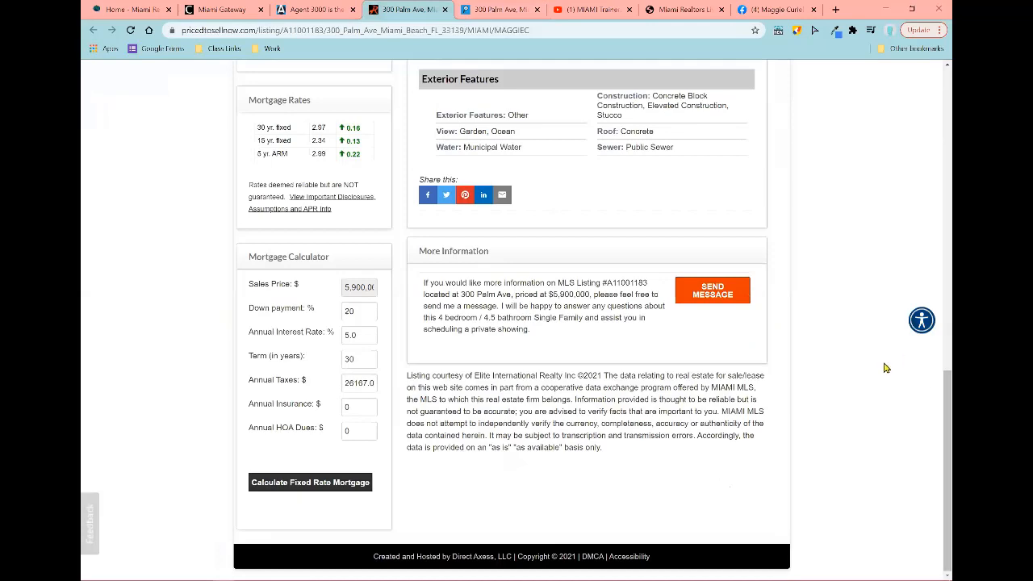
scroll(884, 368, "up", 15)
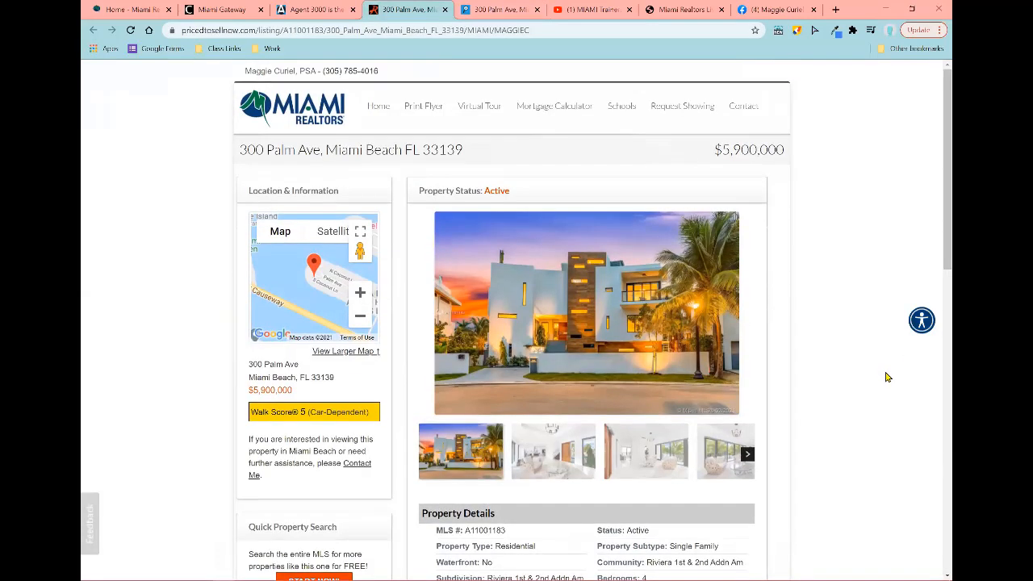
left_click(444, 10)
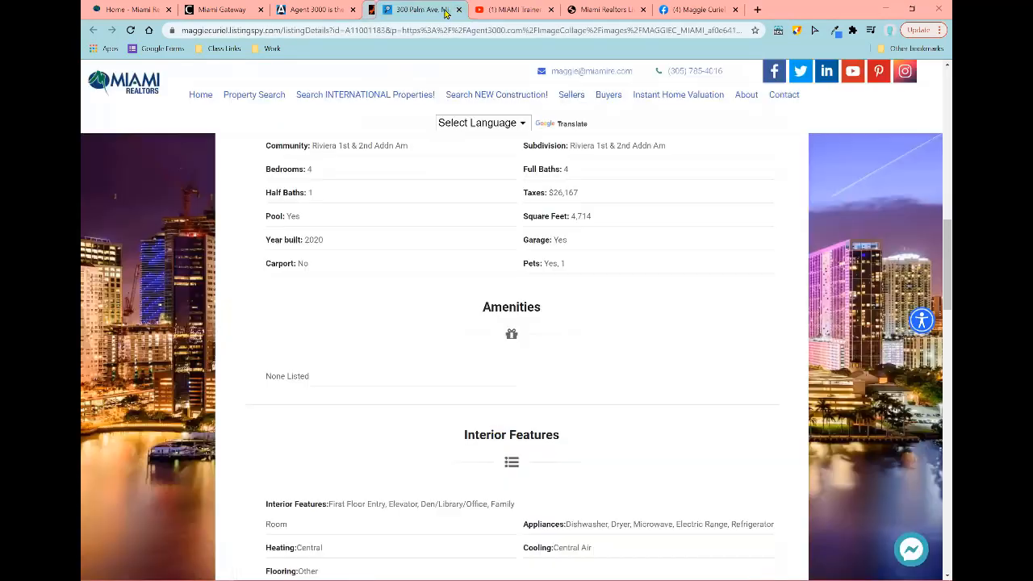
left_click(444, 9)
left_click(315, 9)
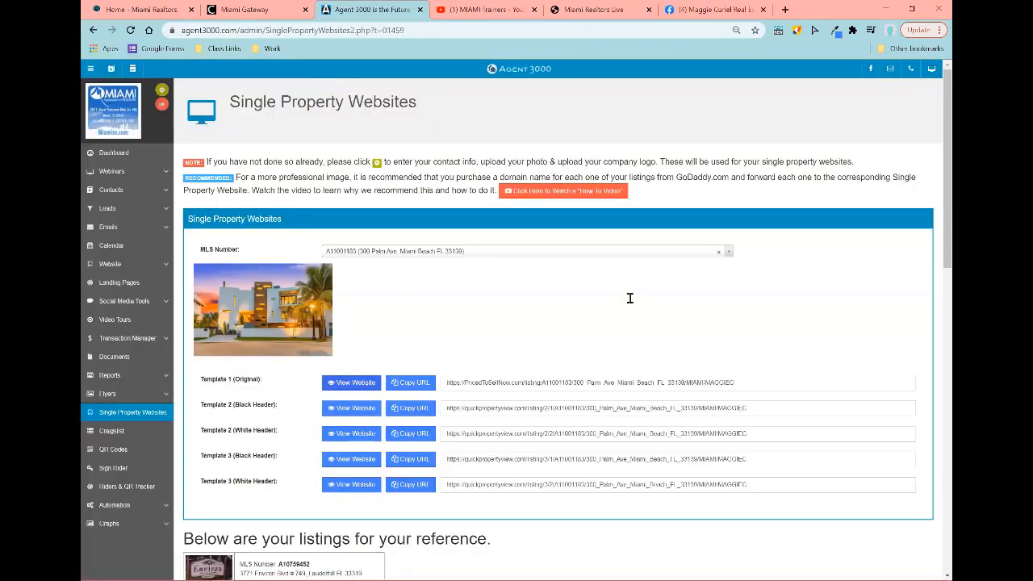
scroll(643, 321, "down", 3)
scroll(643, 320, "up", 3)
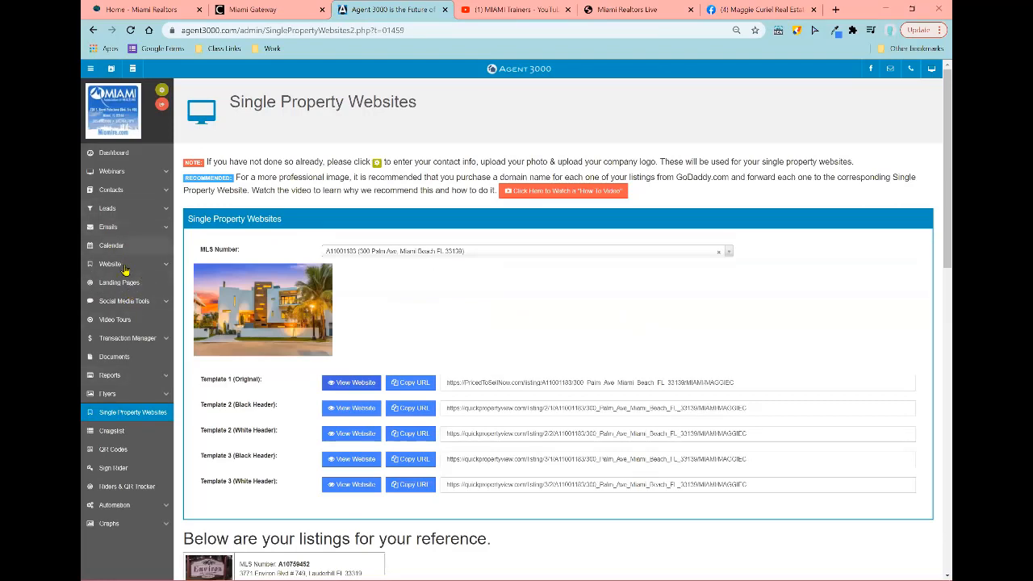
left_click(142, 301)
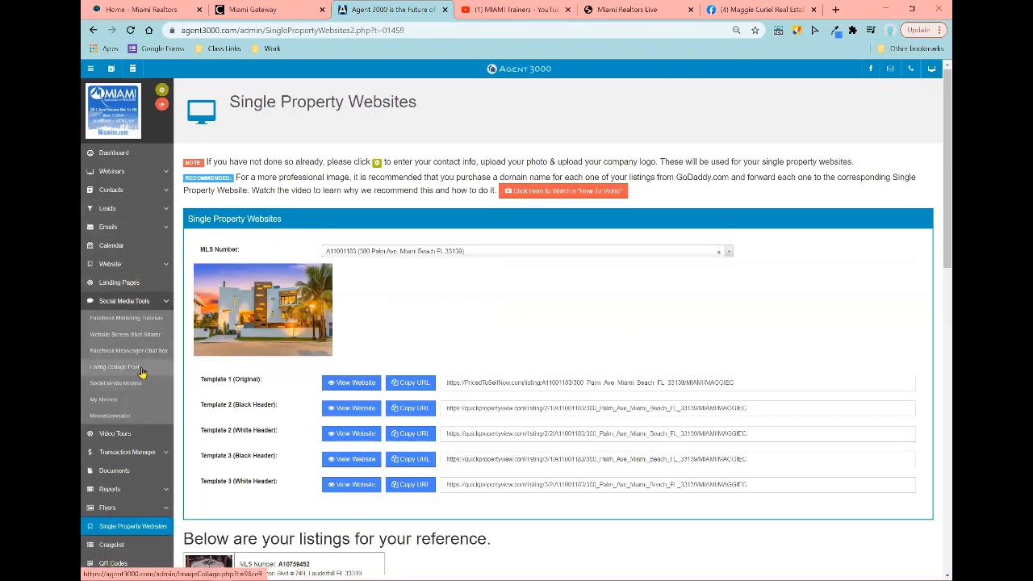
left_click(142, 368)
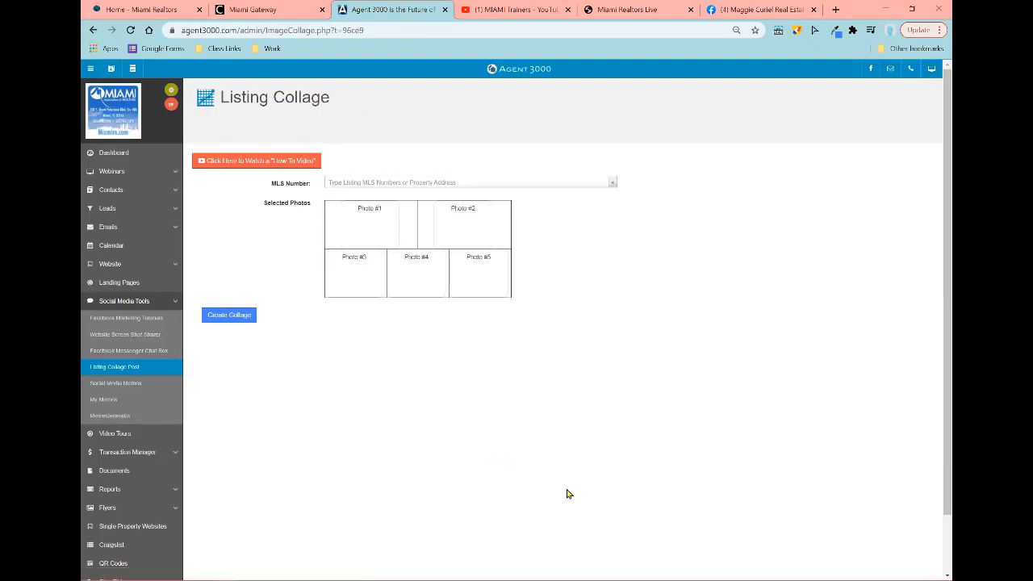
Step: Reload the Listing Collage Post page and scroll down to its five empty photo slots
scroll(516, 461, "up", 2)
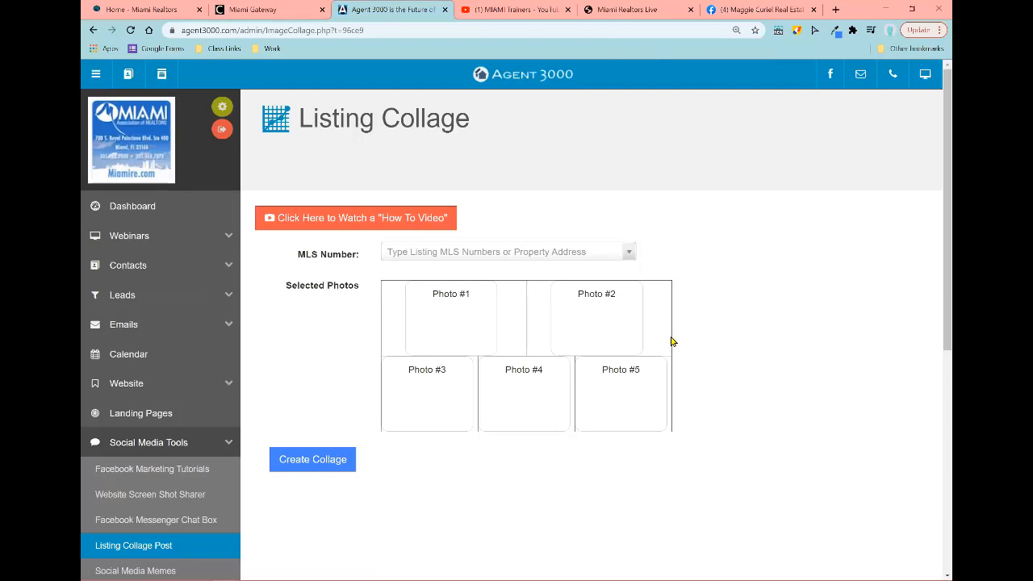
scroll(682, 347, "down", 3)
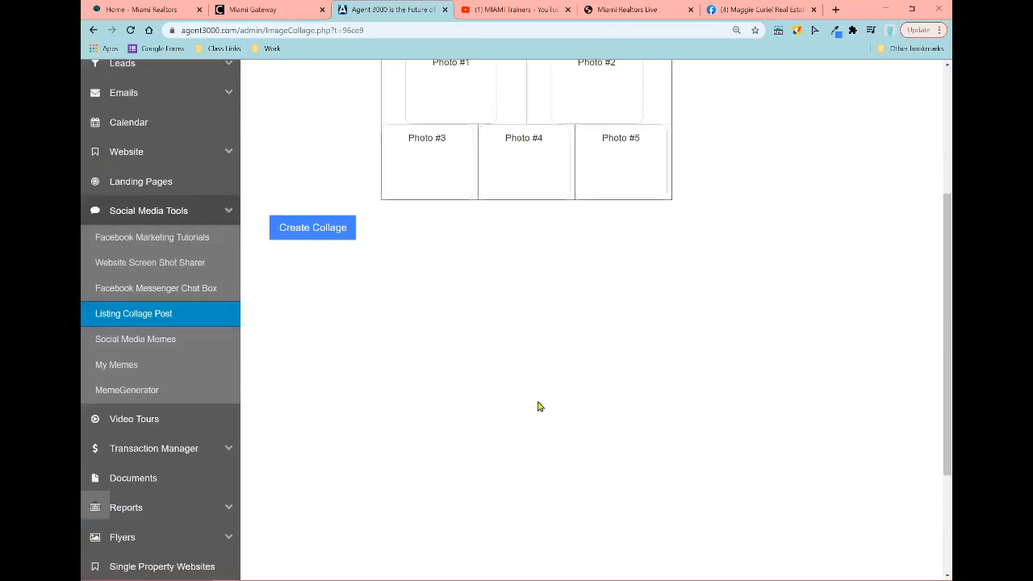
scroll(180, 454, "up", 1)
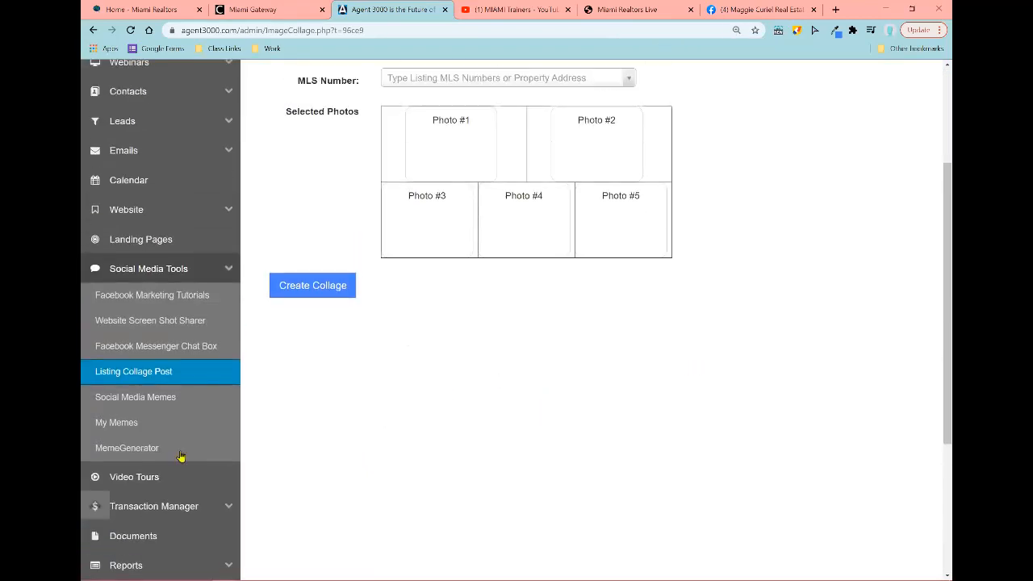
left_click(156, 382)
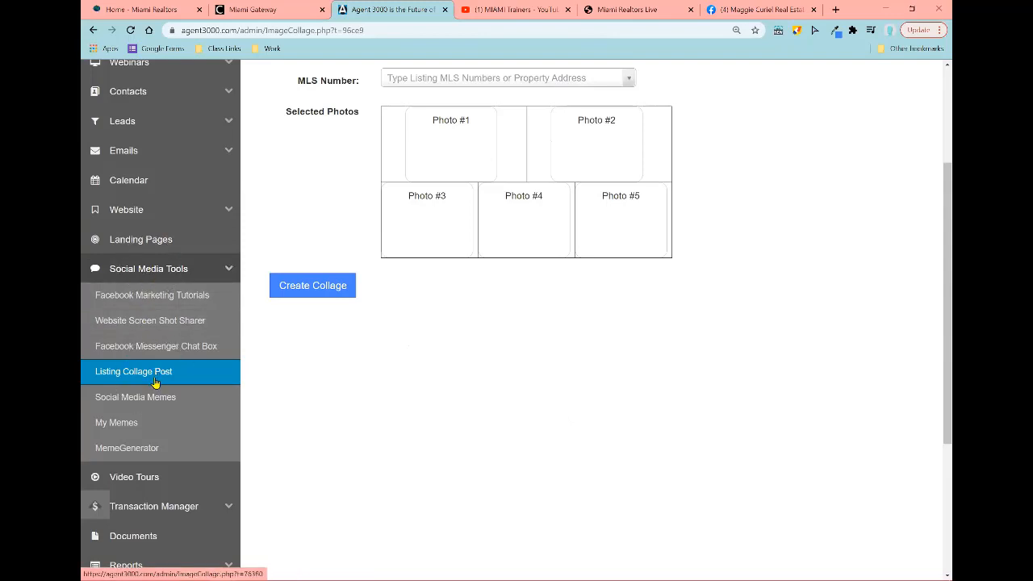
left_click(522, 81)
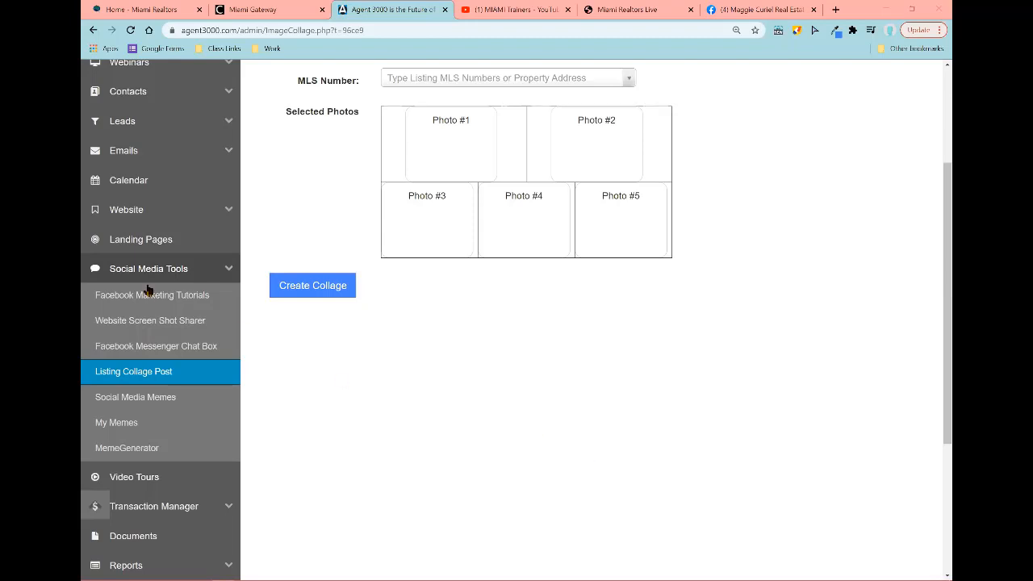
scroll(227, 326, "down", 1)
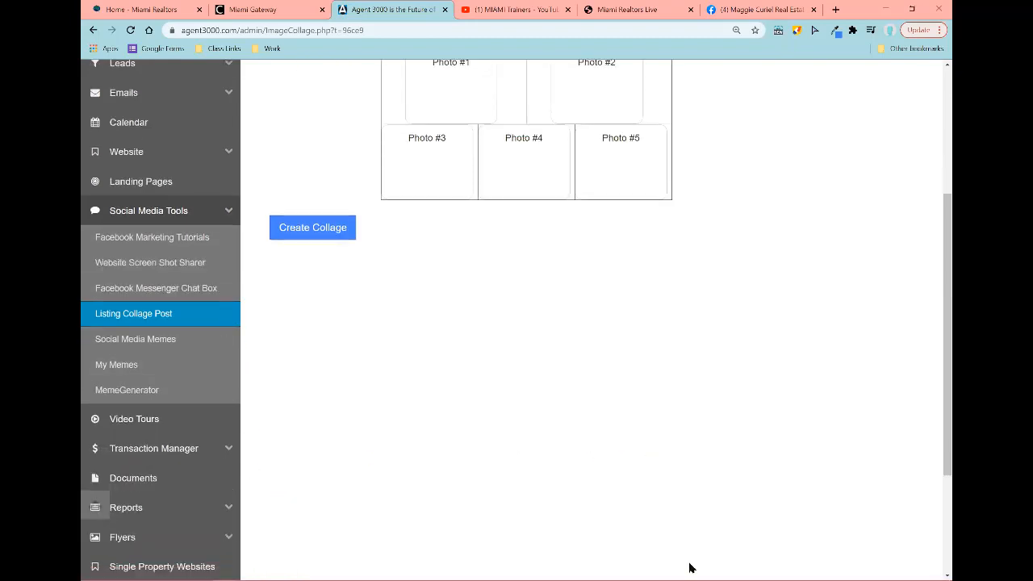
scroll(145, 414, "down", 2)
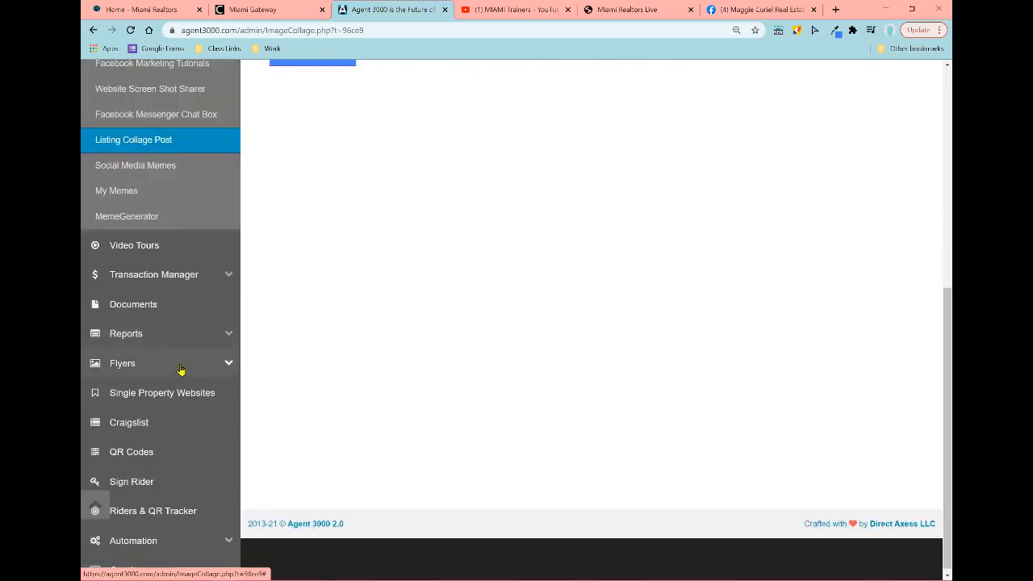
Step: Expand Flyers in the sidebar to list the 1, 4, 10 photo, Open House and Just Listed types
left_click(180, 367)
scroll(442, 375, "down", 2)
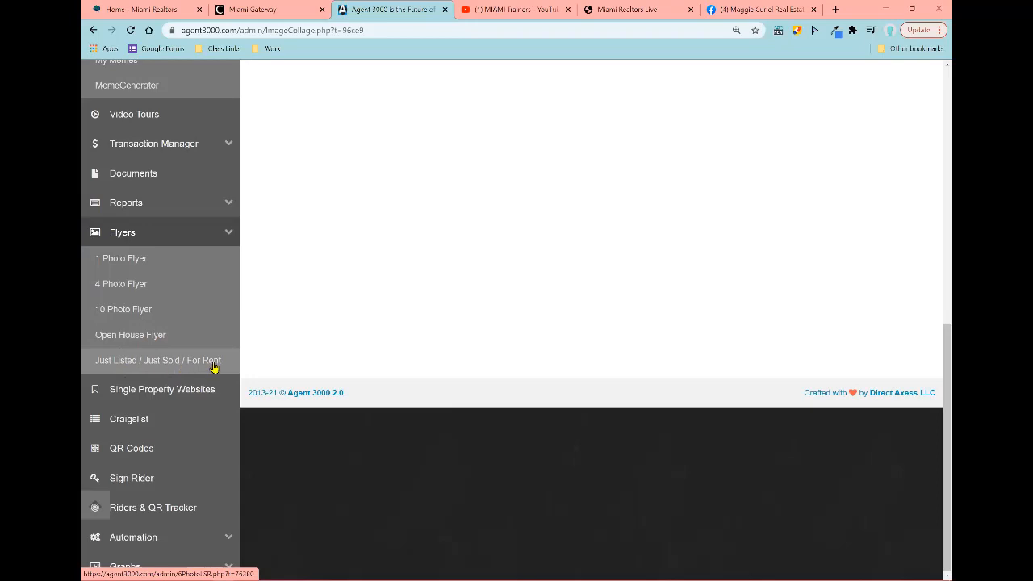
left_click(137, 316)
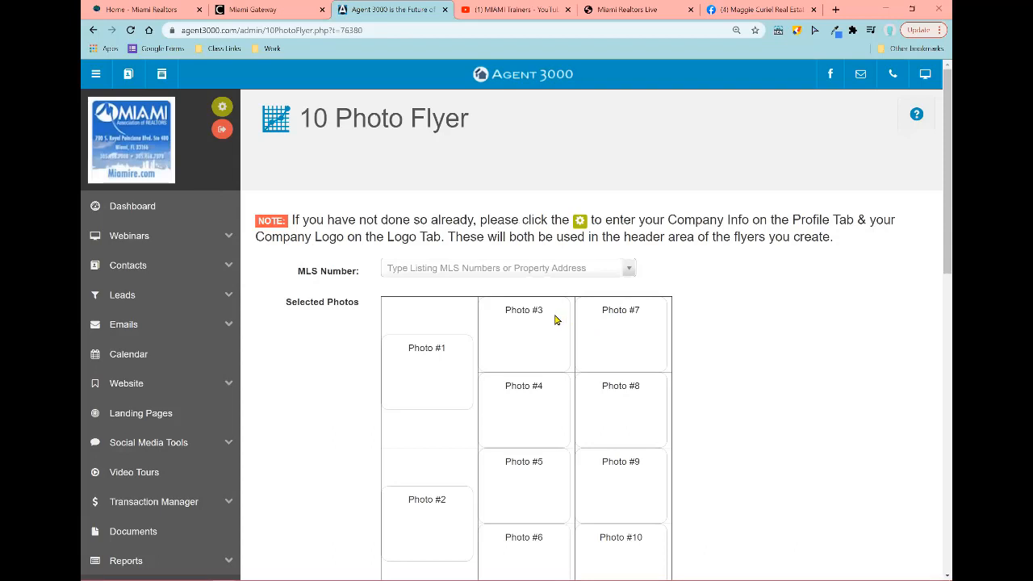
left_click(476, 272)
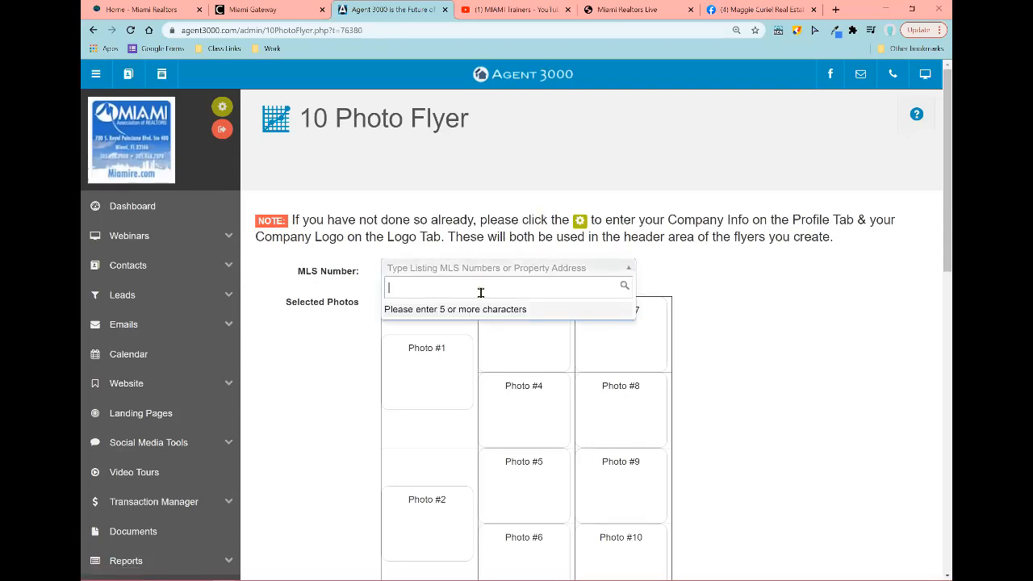
type("a109733")
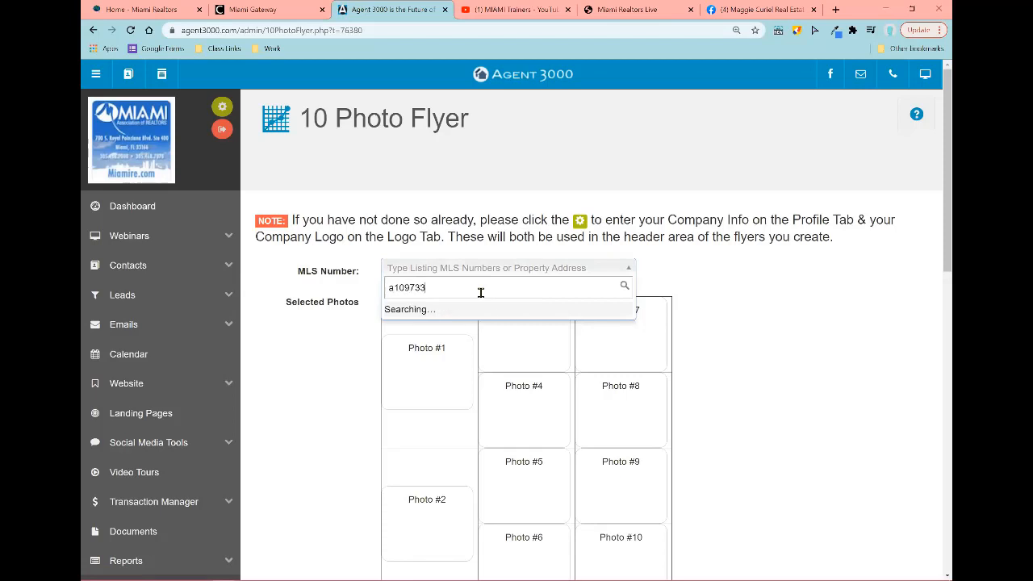
type("98")
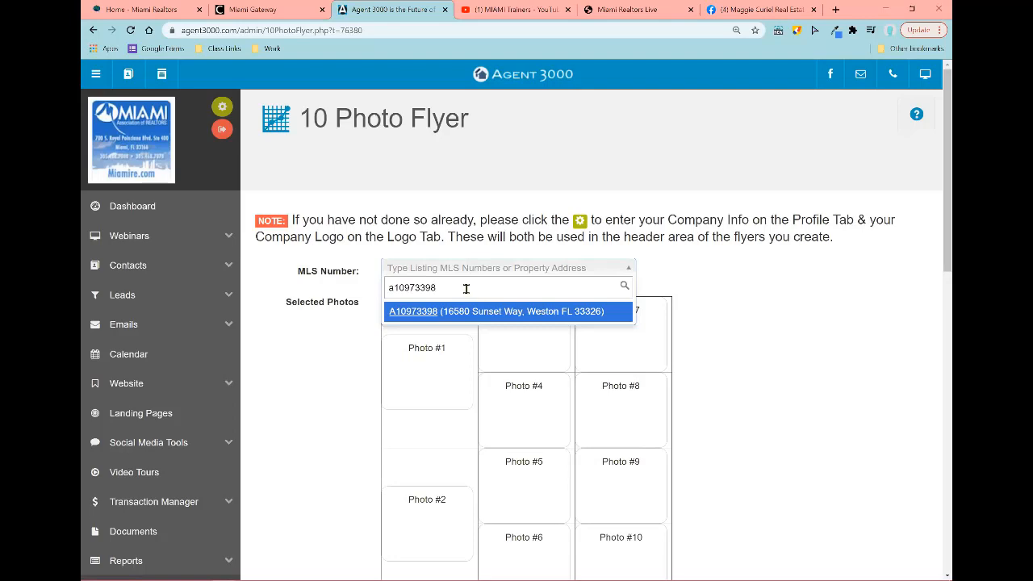
left_click(413, 314)
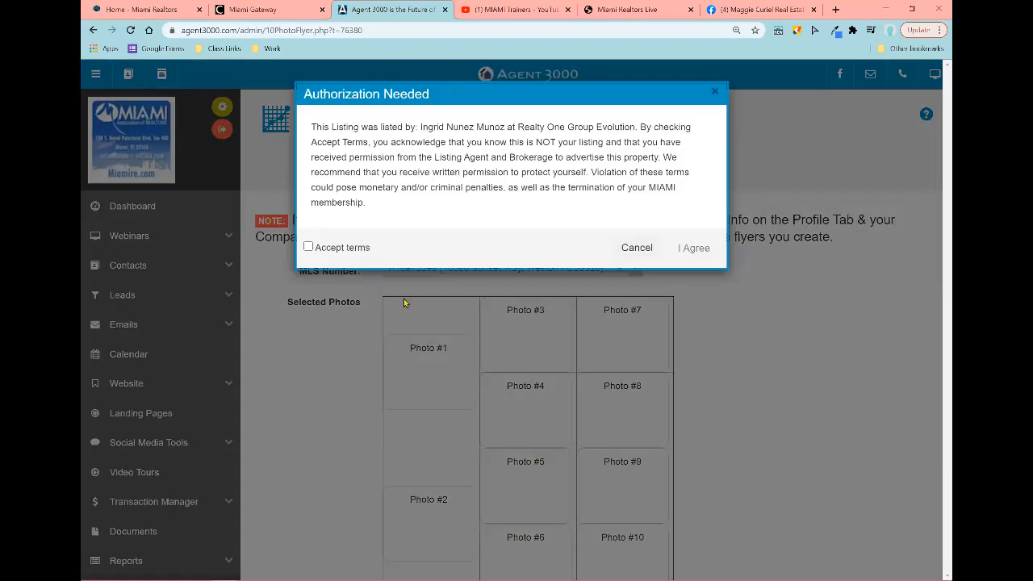
left_click(308, 247)
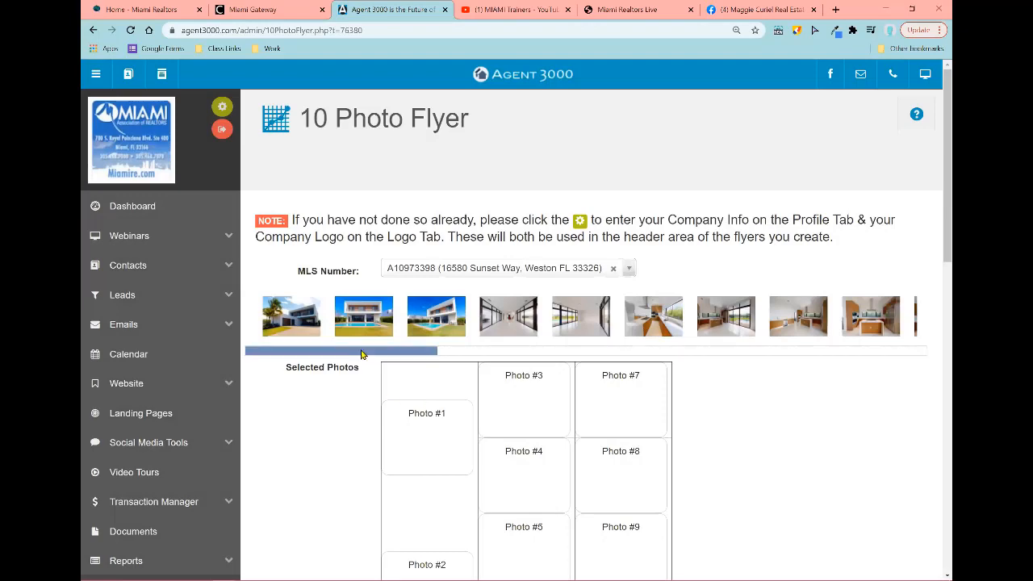
left_click_drag(423, 352, 904, 360)
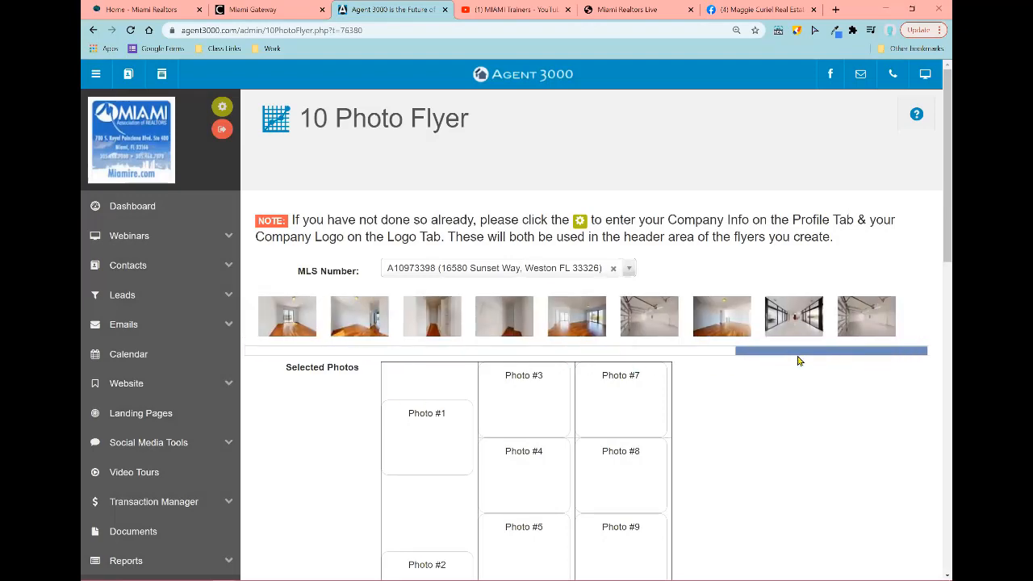
Step: Place the two house exterior photos into Photo #1 and Photo #2
left_click_drag(797, 361, 147, 357)
scroll(335, 334, "down", 1)
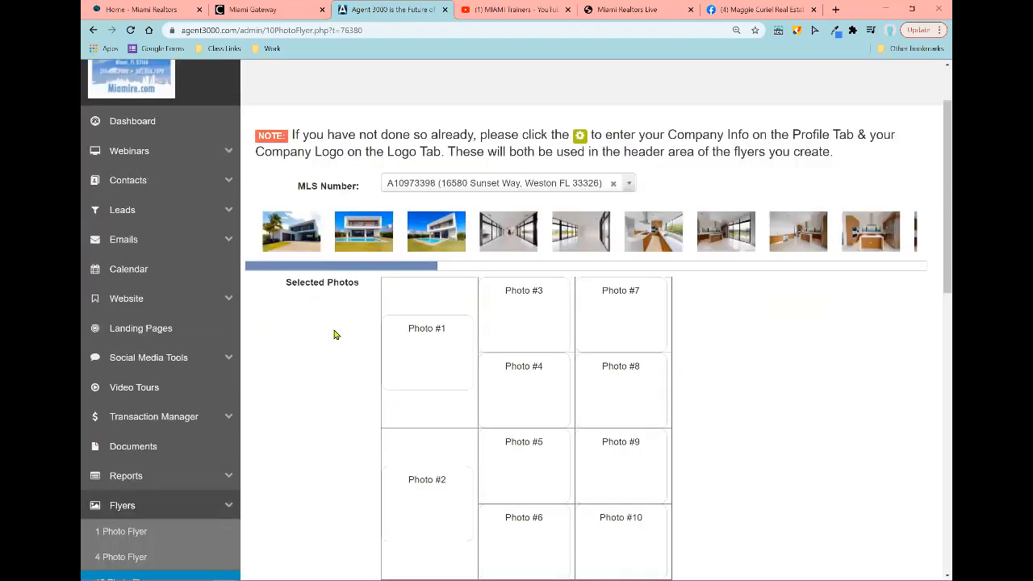
scroll(335, 334, "down", 1)
left_click_drag(360, 208, 407, 315)
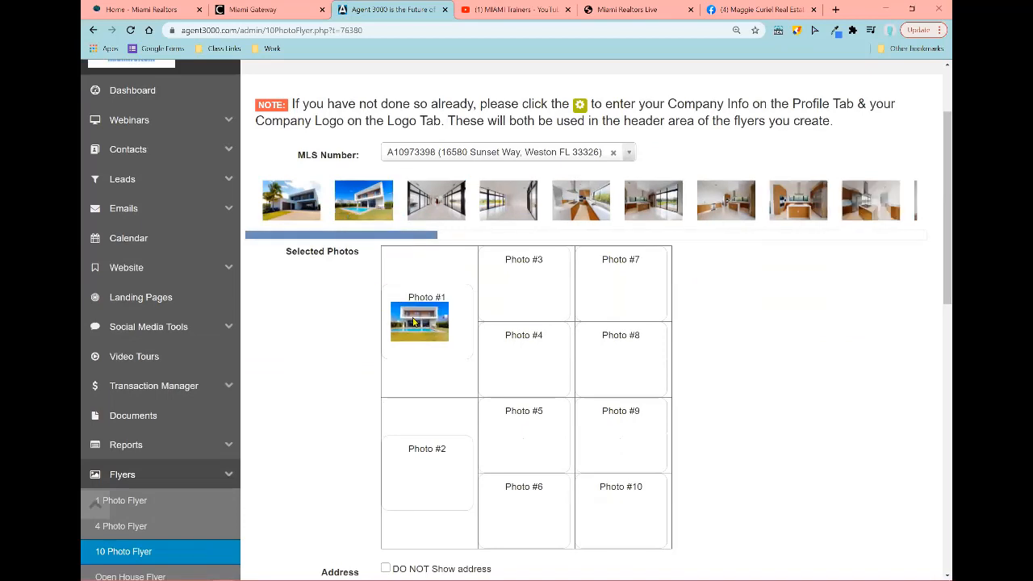
left_click_drag(363, 202, 420, 458)
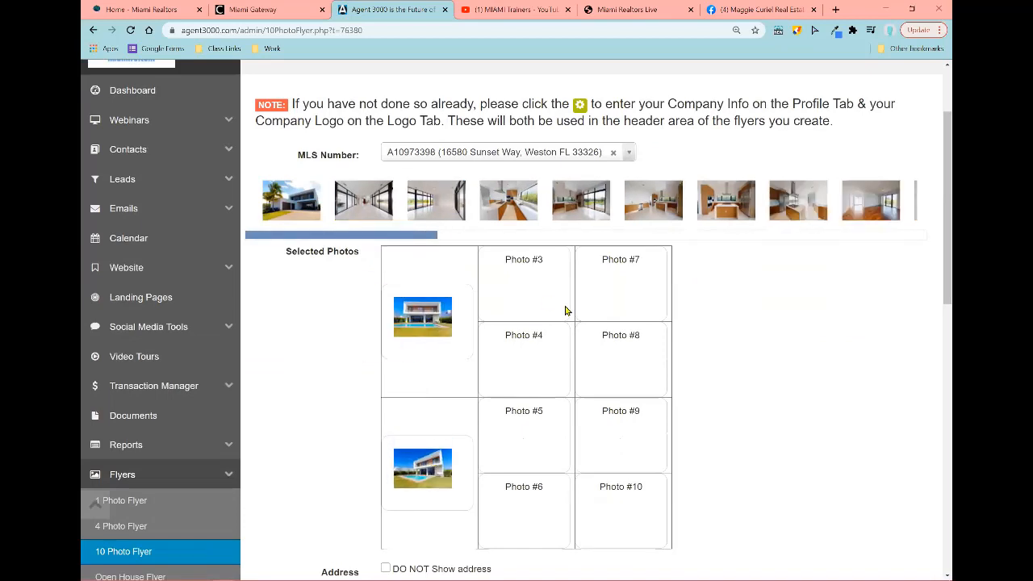
scroll(313, 422, "down", 1)
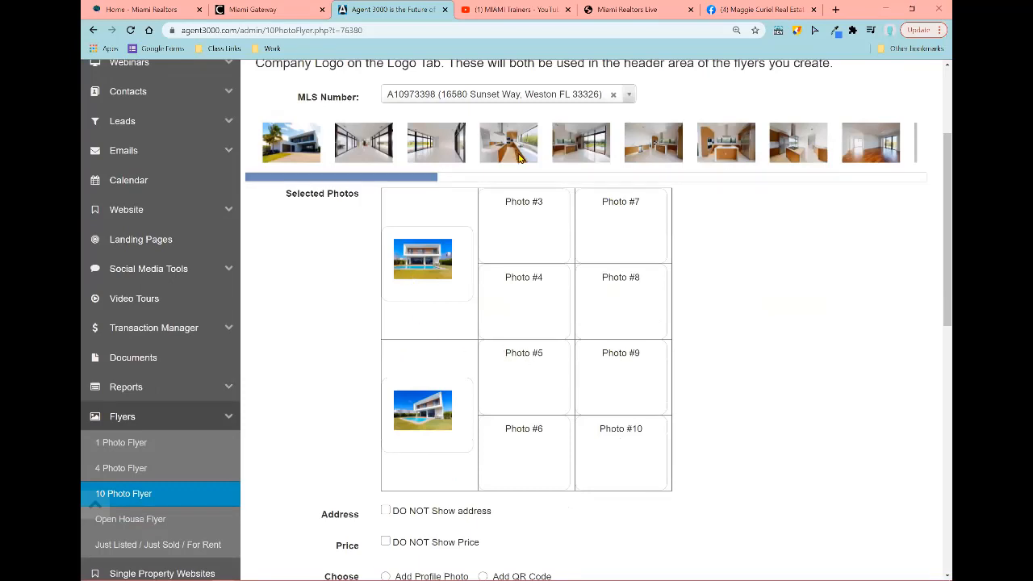
Step: Fill Photo #3 through #10 with kitchen, pool view, room and balcony view photos
left_click_drag(519, 158, 525, 234)
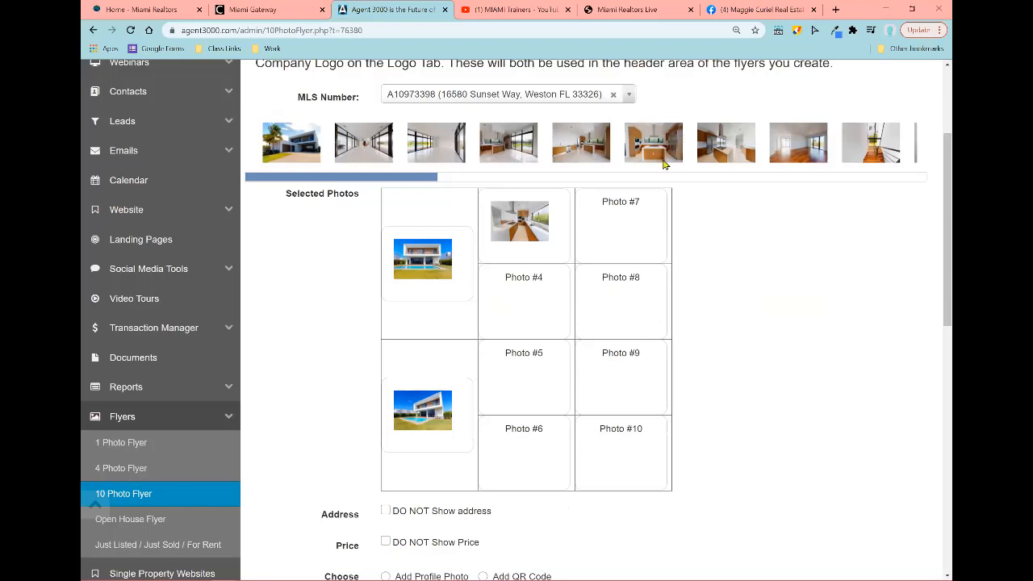
left_click_drag(663, 163, 521, 297)
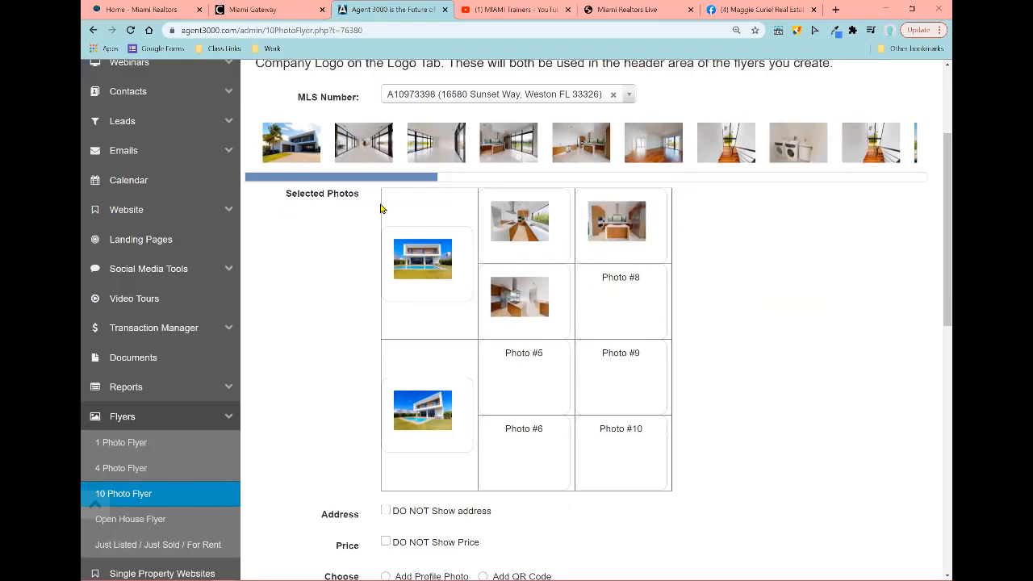
left_click_drag(379, 179, 525, 184)
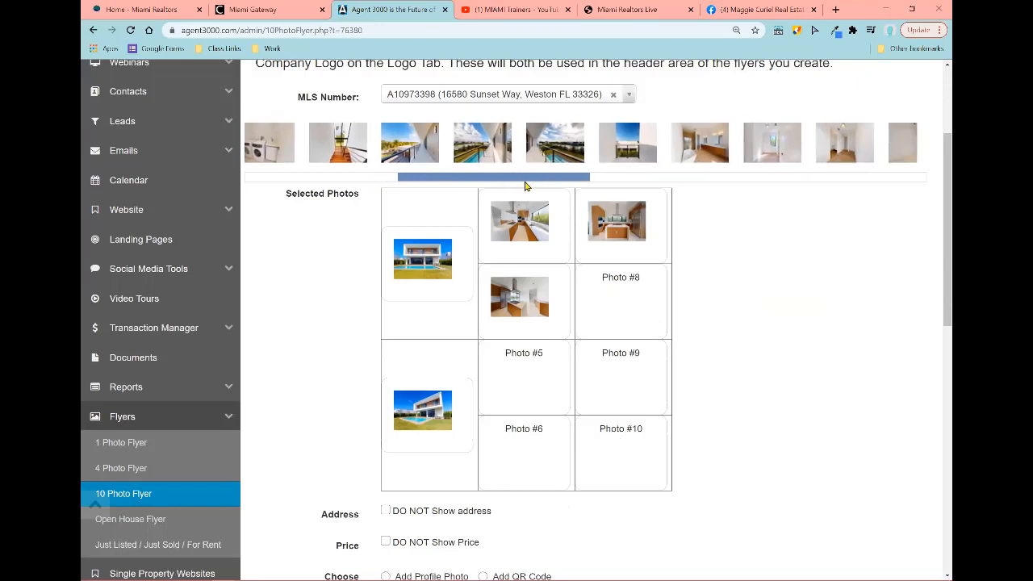
left_click_drag(438, 143, 596, 325)
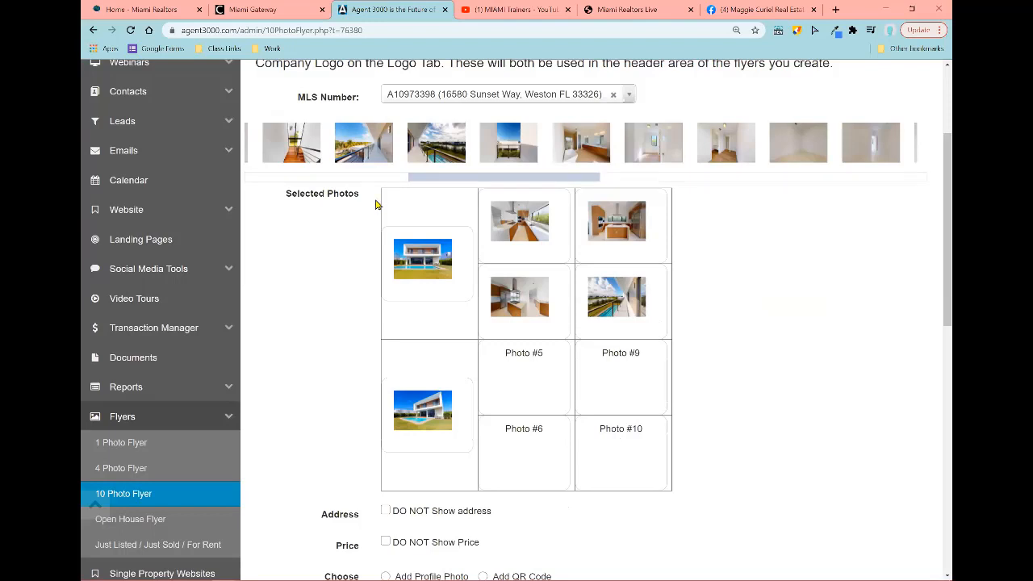
left_click_drag(375, 144, 523, 373)
left_click_drag(563, 179, 546, 193)
left_click_drag(439, 145, 613, 359)
left_click_drag(519, 162, 530, 411)
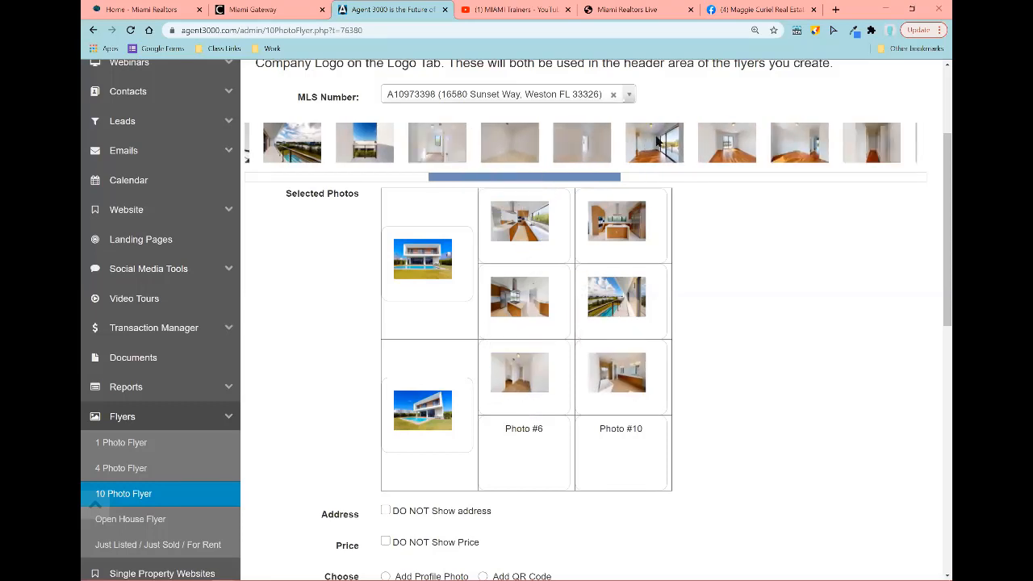
left_click_drag(654, 146, 529, 444)
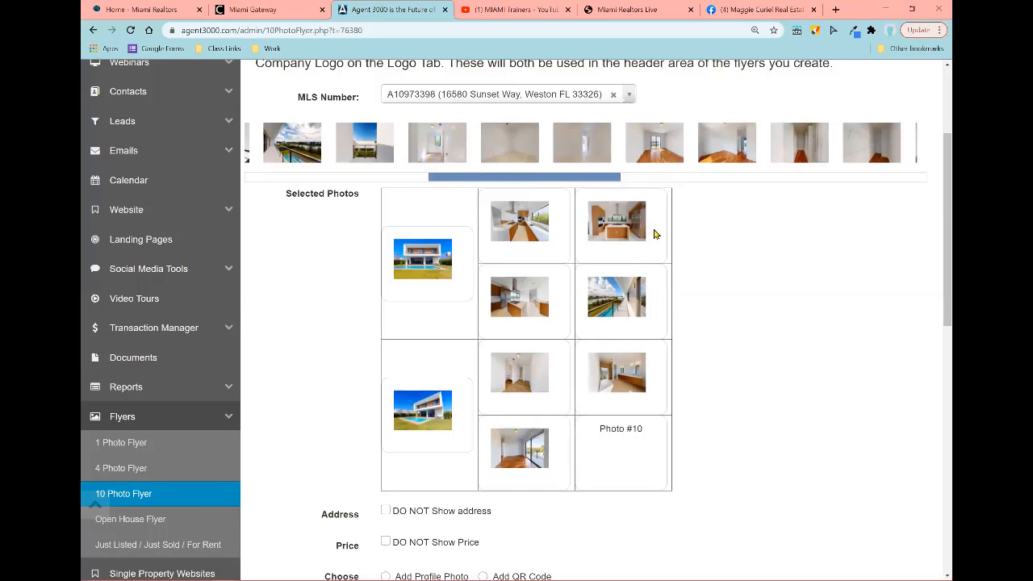
left_click_drag(653, 144, 620, 449)
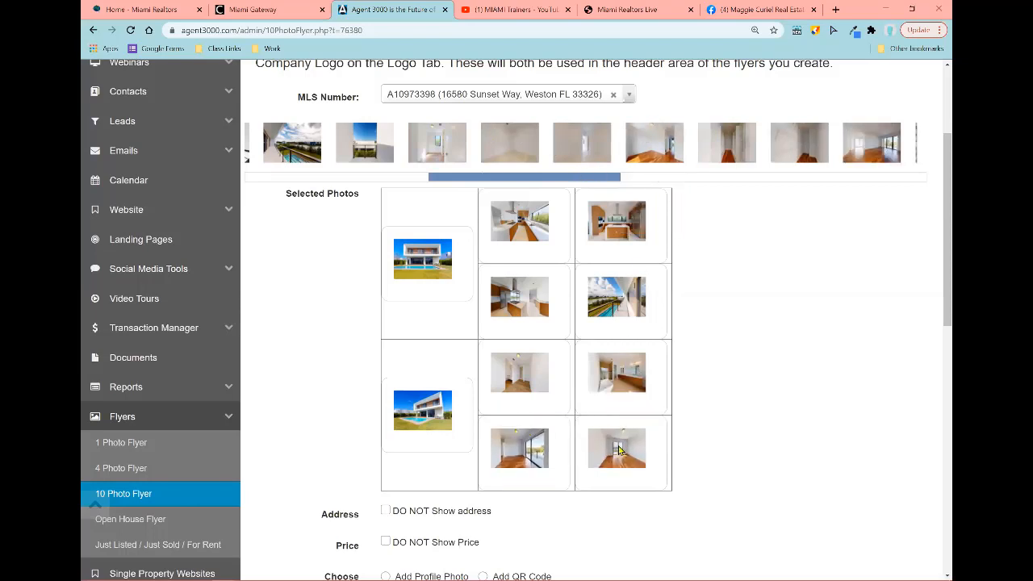
left_click_drag(368, 143, 647, 464)
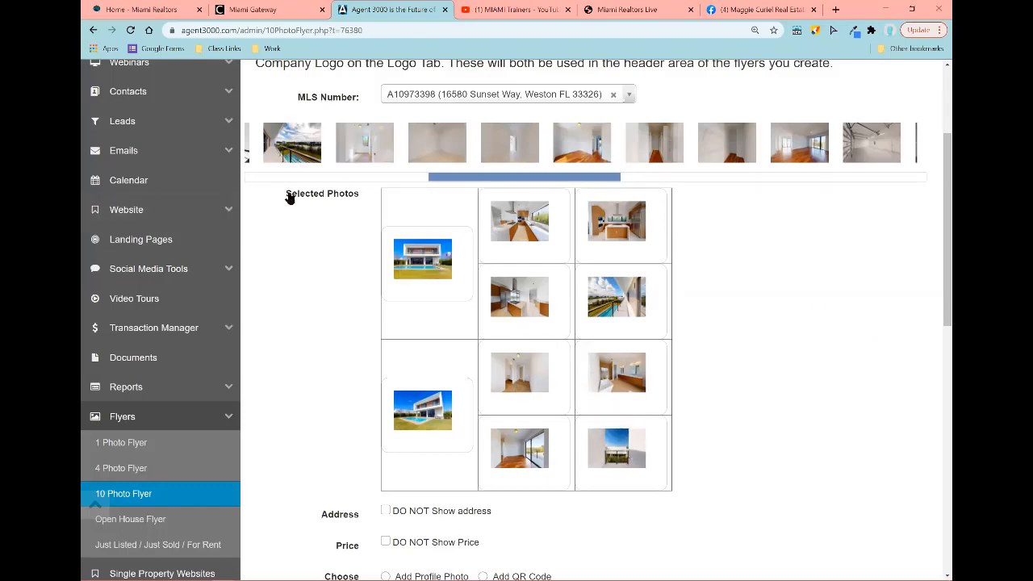
scroll(798, 302, "down", 3)
Step: Include the agent's profile photo and apply the Light Gray & Blue flyer background
scroll(805, 296, "down", 1)
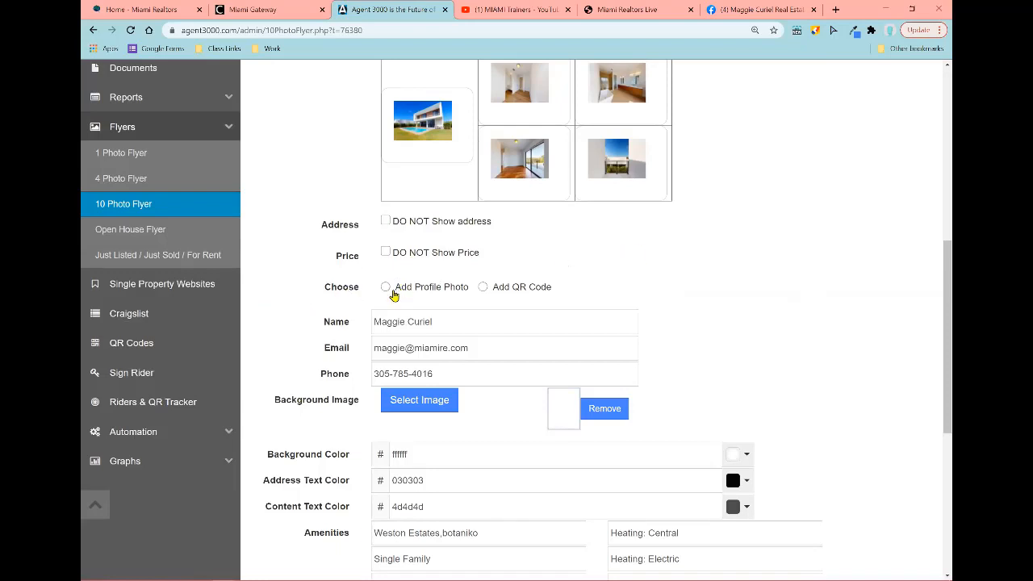
left_click(386, 288)
scroll(555, 379, "down", 1)
left_click(610, 294)
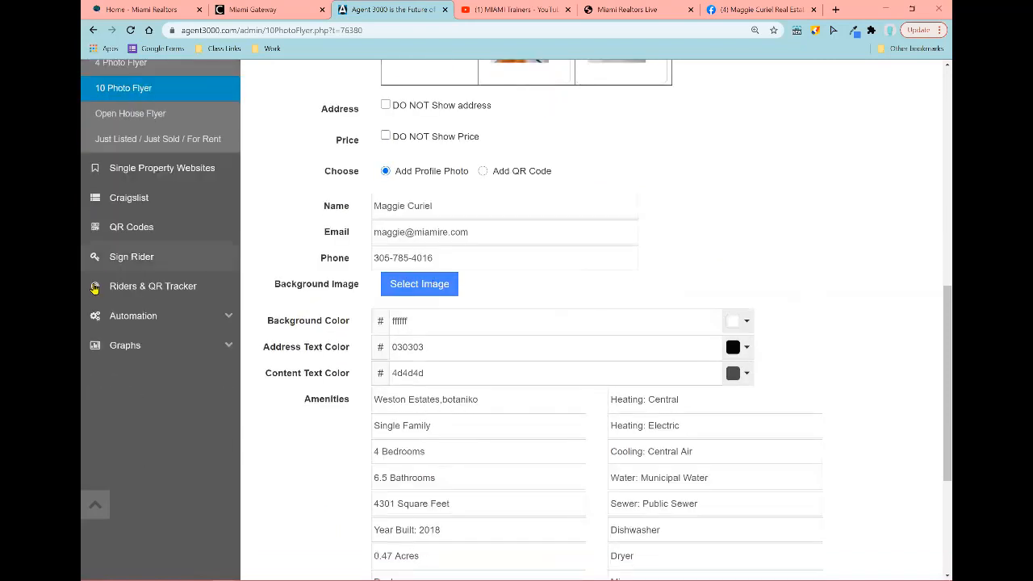
left_click(411, 289)
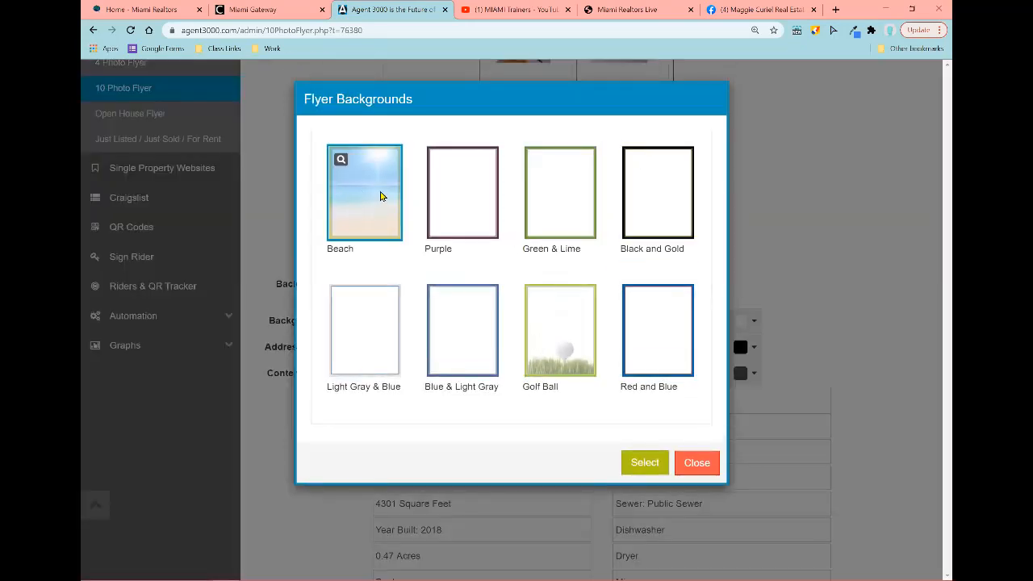
left_click(364, 364)
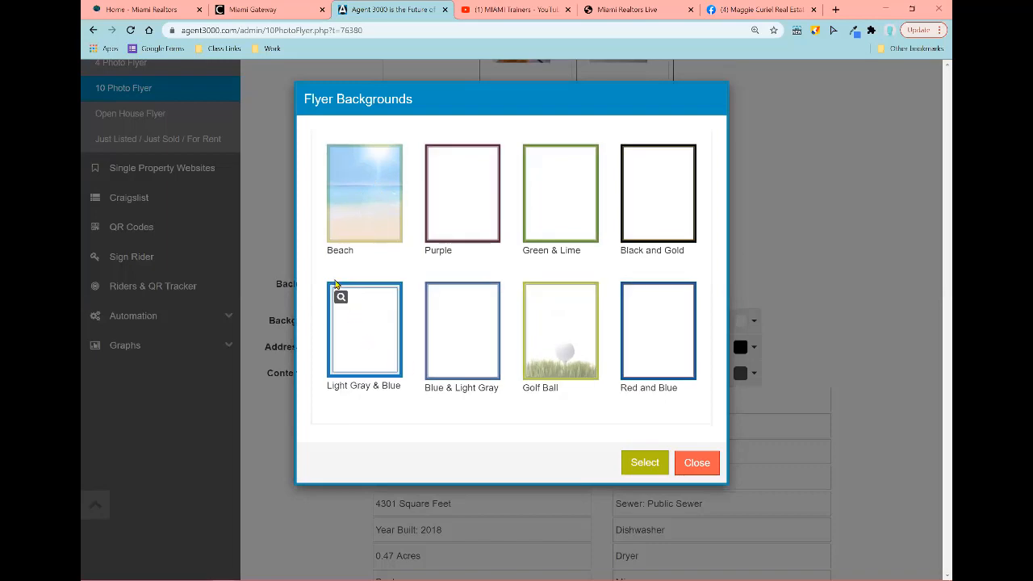
left_click(643, 461)
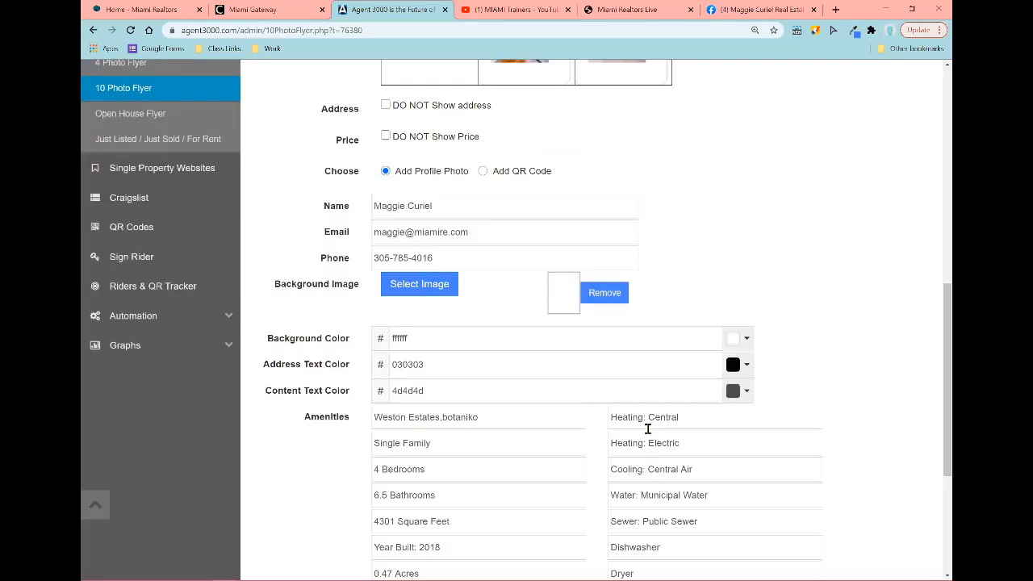
Step: Change 'february' to 'February' at the end of the Remarks text and create the PDF
scroll(321, 332, "down", 1)
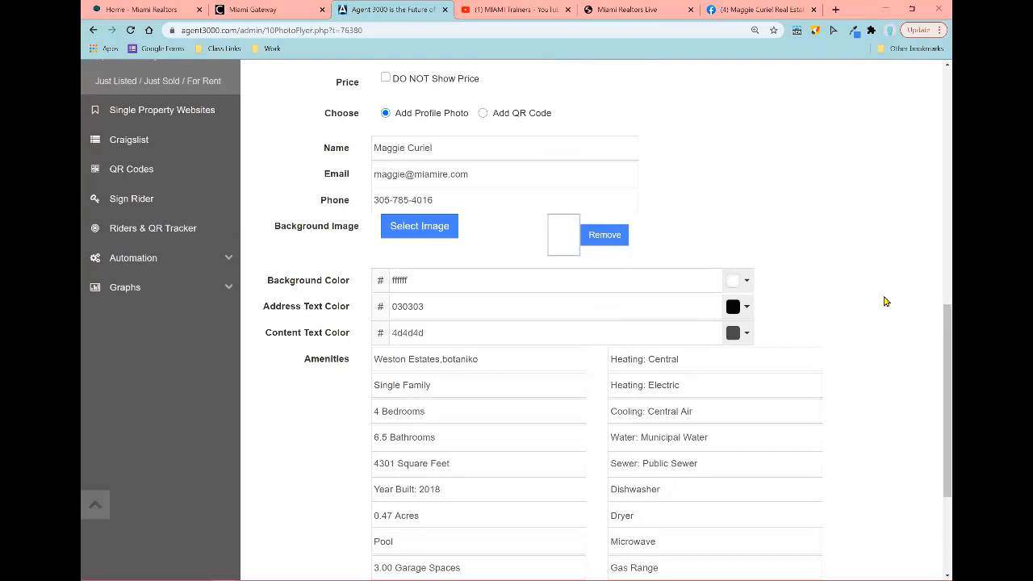
scroll(887, 307, "up", 2)
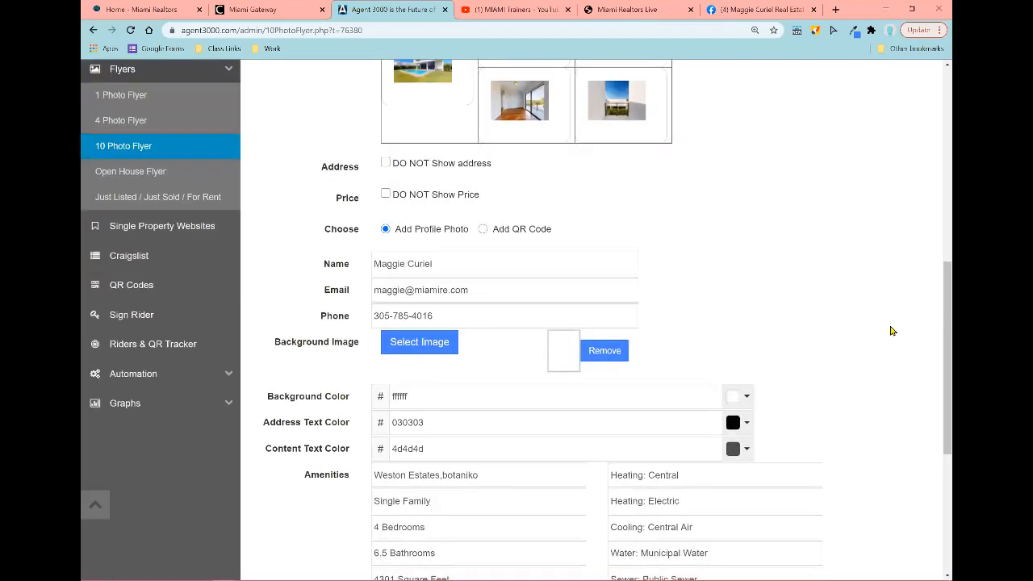
scroll(832, 288, "down", 3)
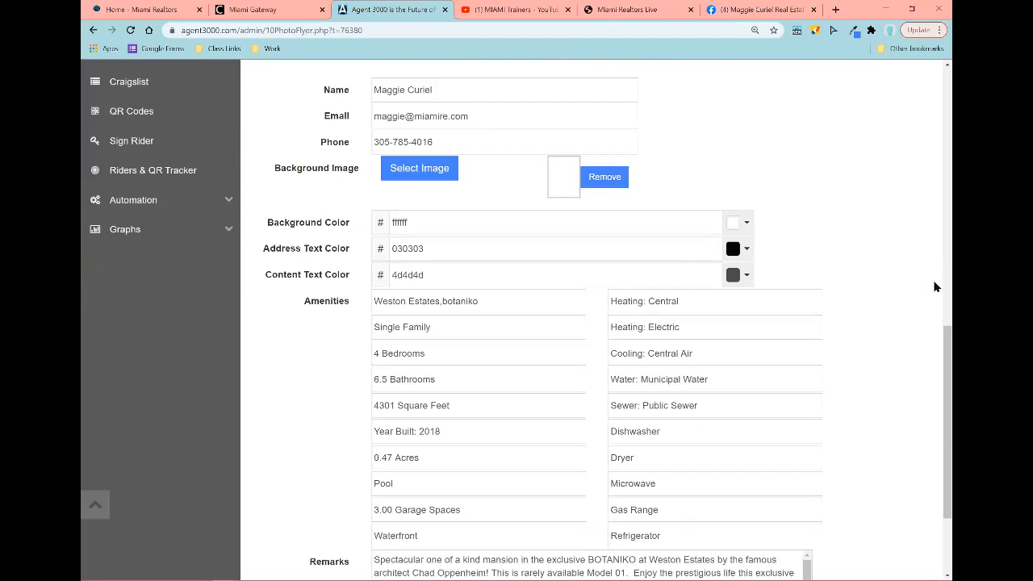
scroll(892, 364, "down", 3)
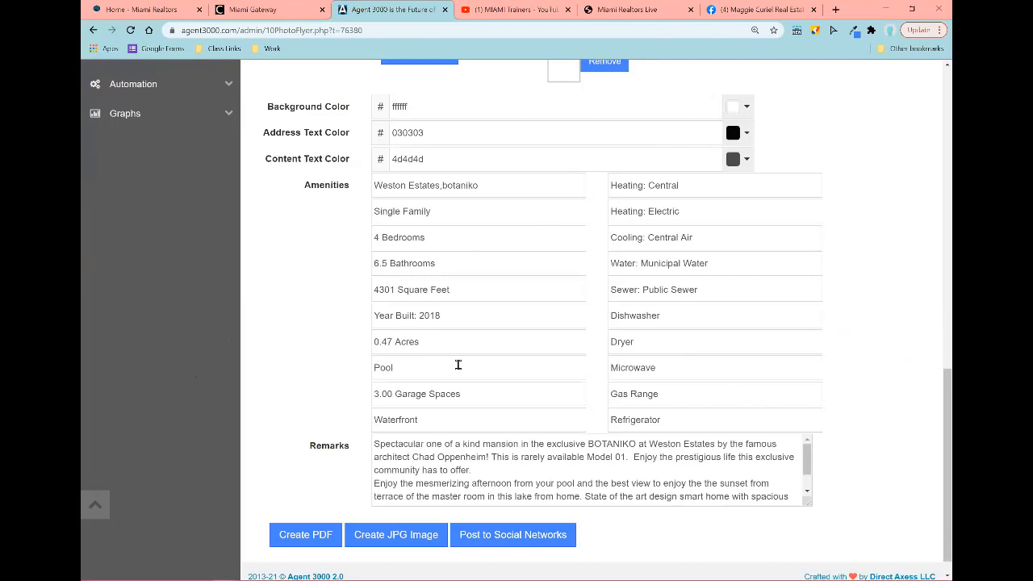
scroll(200, 337, "down", 1)
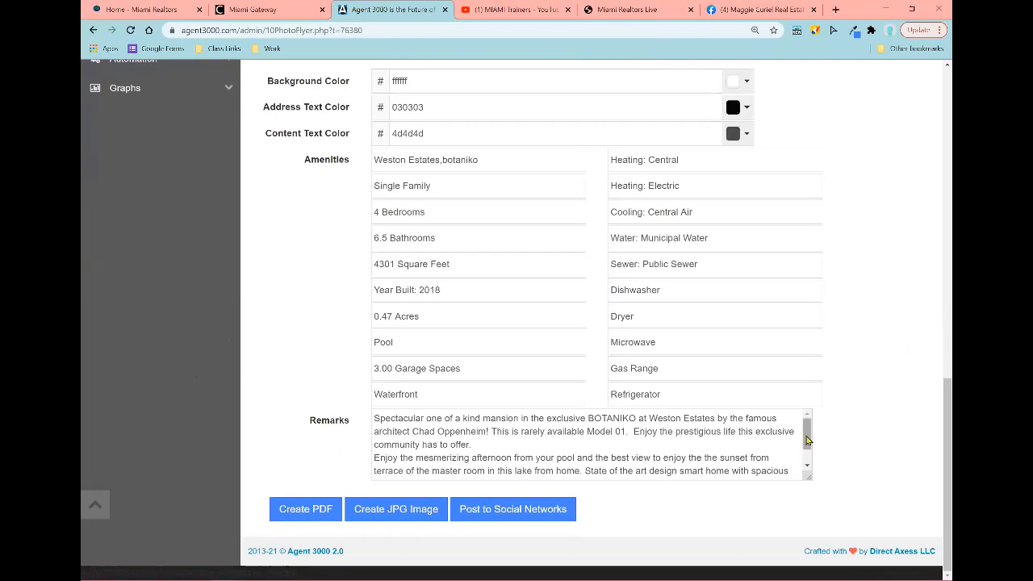
left_click_drag(809, 440, 815, 492)
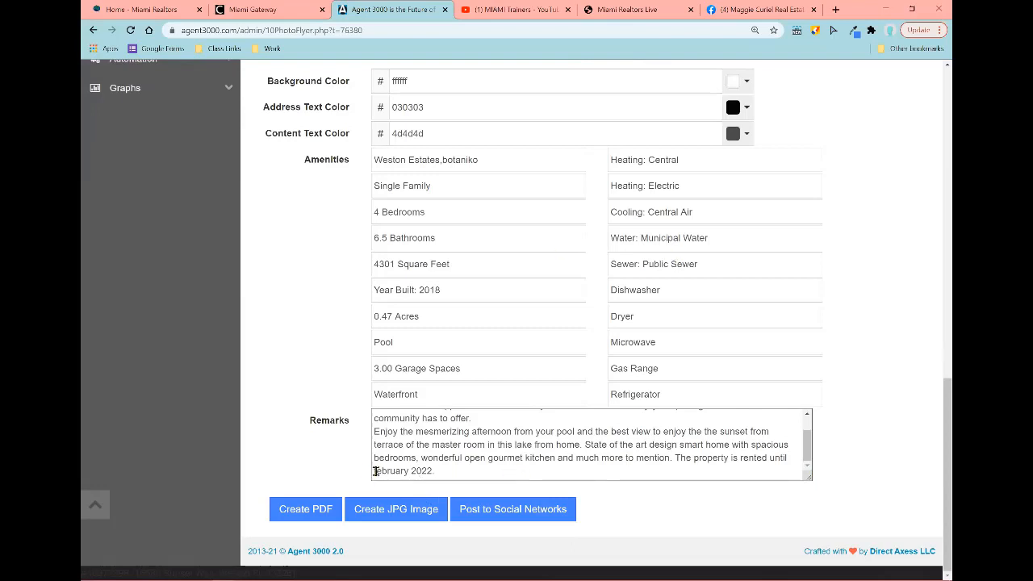
key("Delete")
type("F")
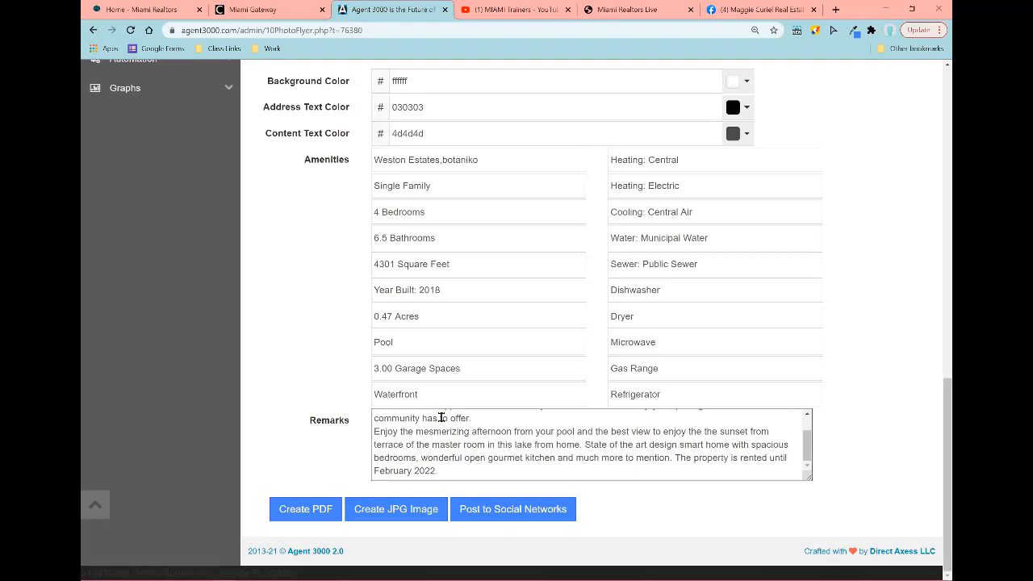
left_click(314, 519)
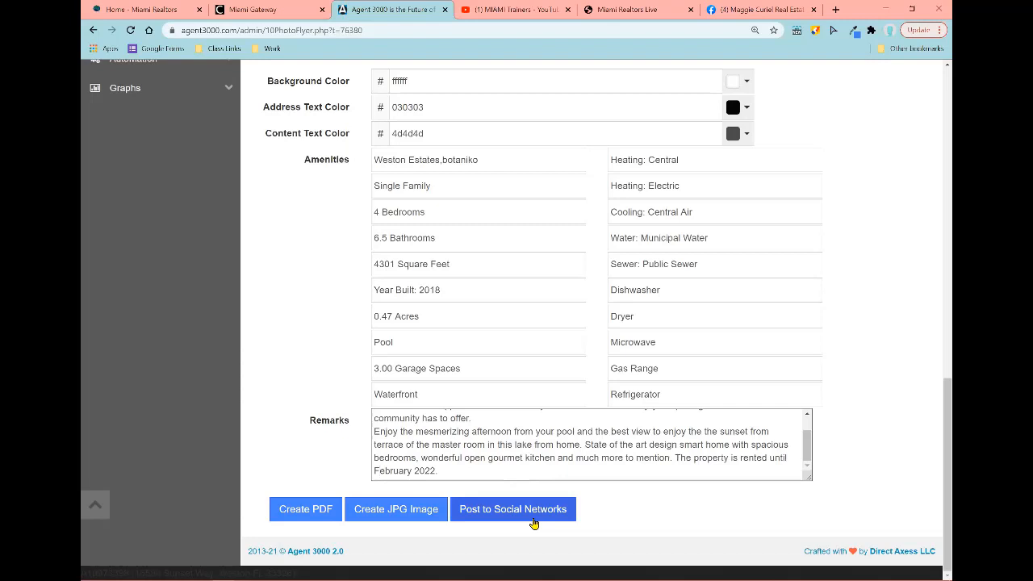
Step: Generate 10PhotoFlyer A10973398.pdf, review it in Acrobat Reader, then return to Agent 3000
left_click(292, 509)
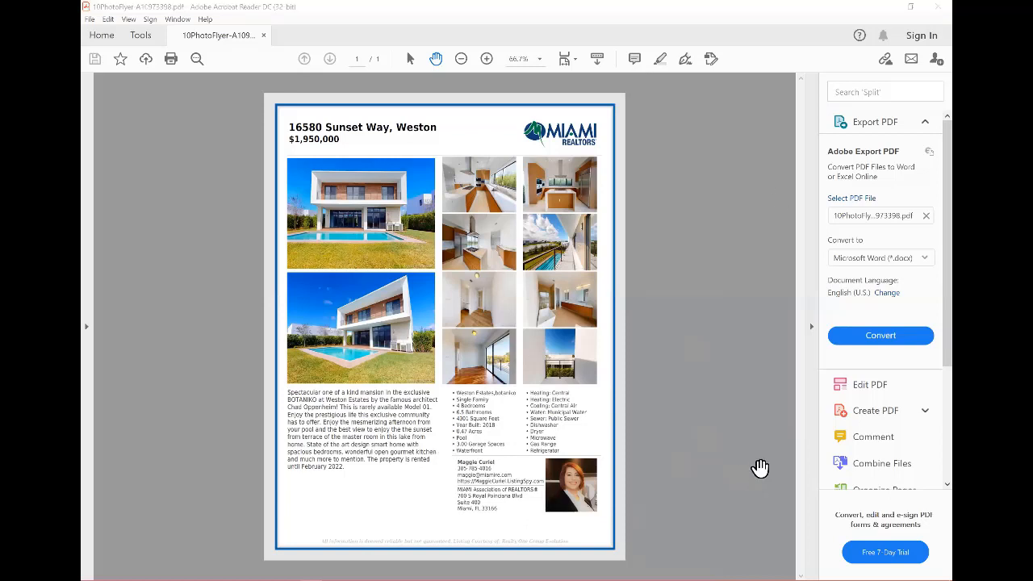
key("alt+Tab")
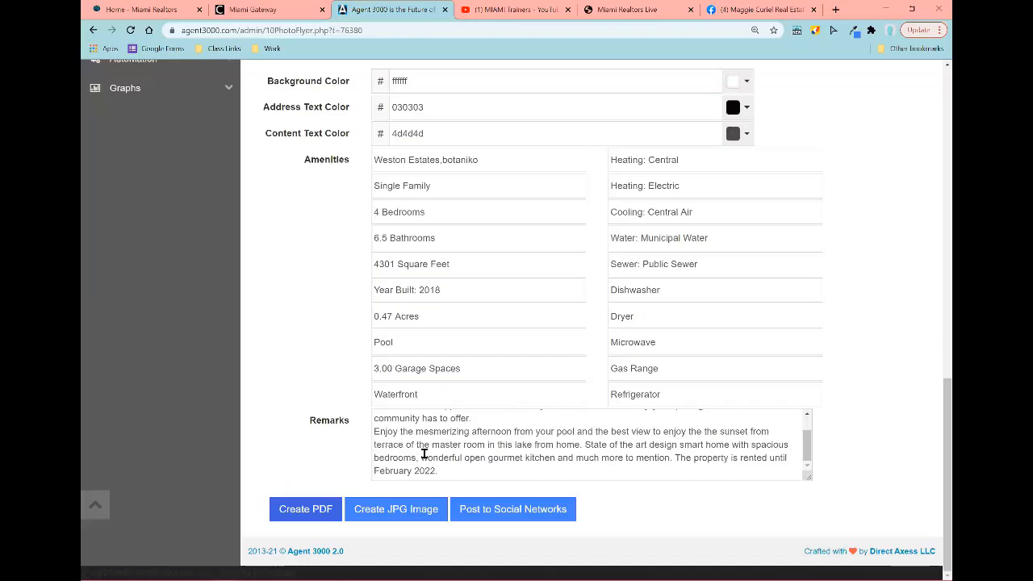
Step: Create the Sunset Way flyer as a JPG image, copy the image, and go to Facebook
left_click(409, 513)
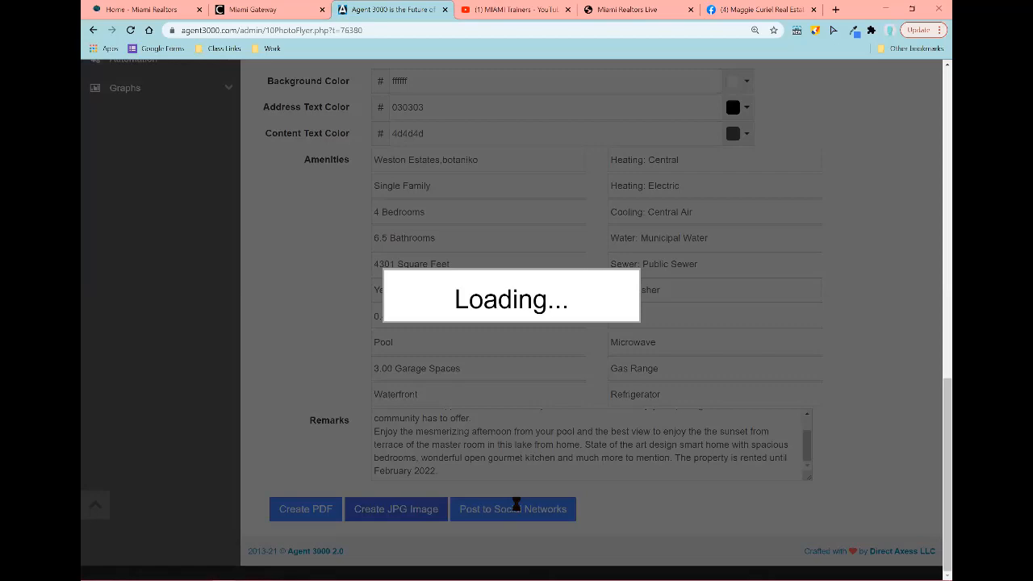
key("ctrl+minus")
key("ctrl+minus")
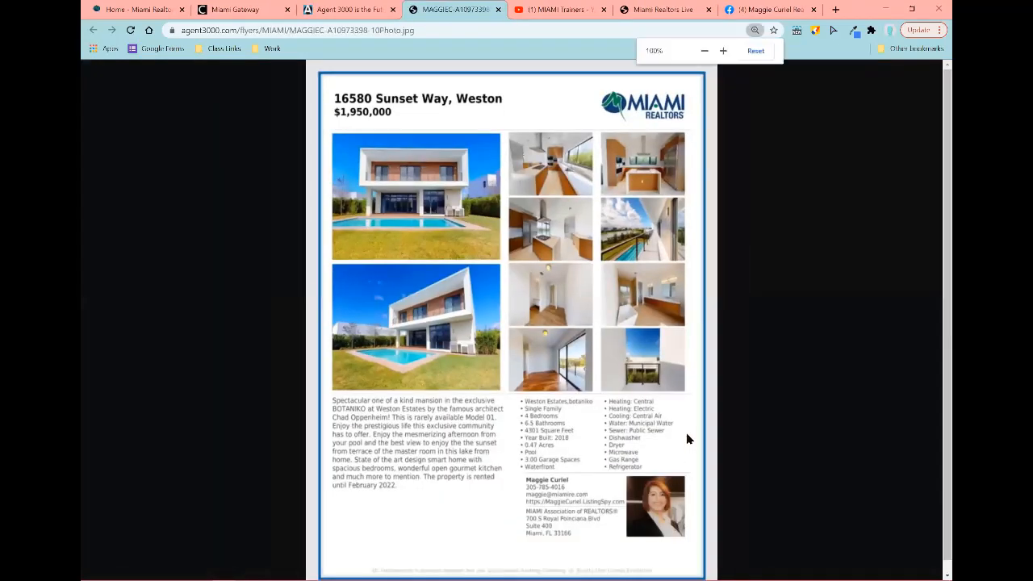
key("ctrl+minus")
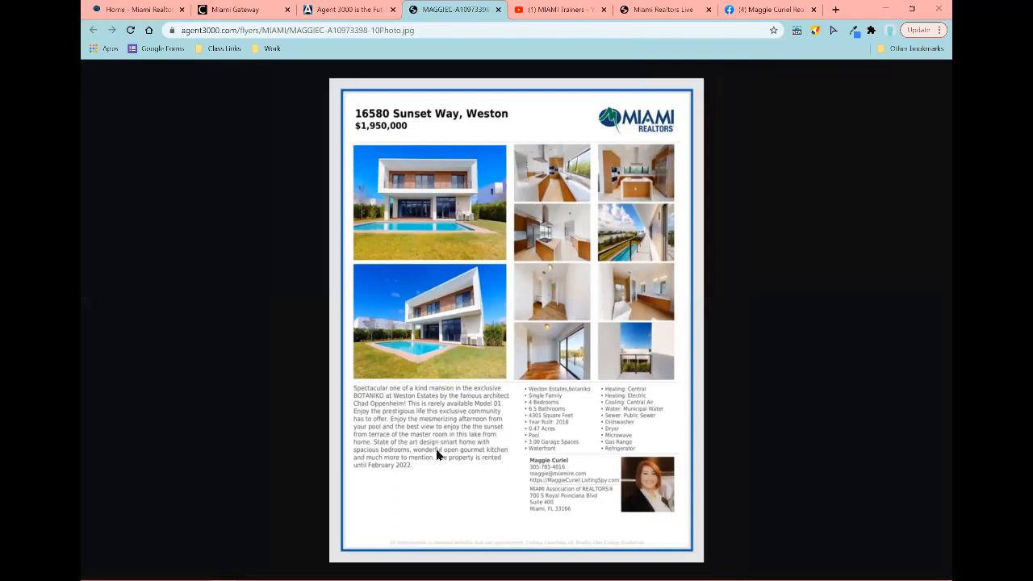
right_click(506, 279)
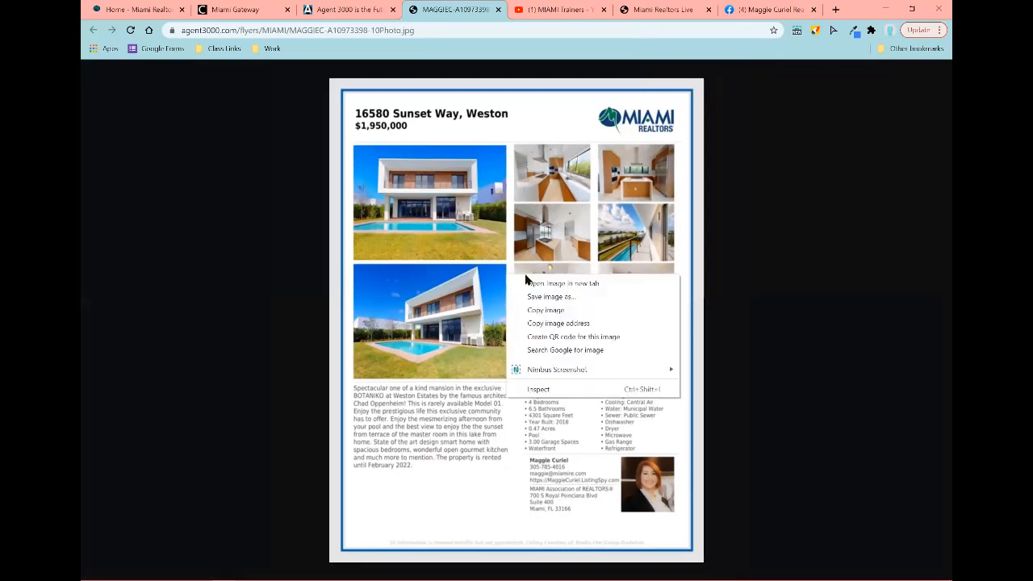
left_click(556, 313)
right_click(556, 310)
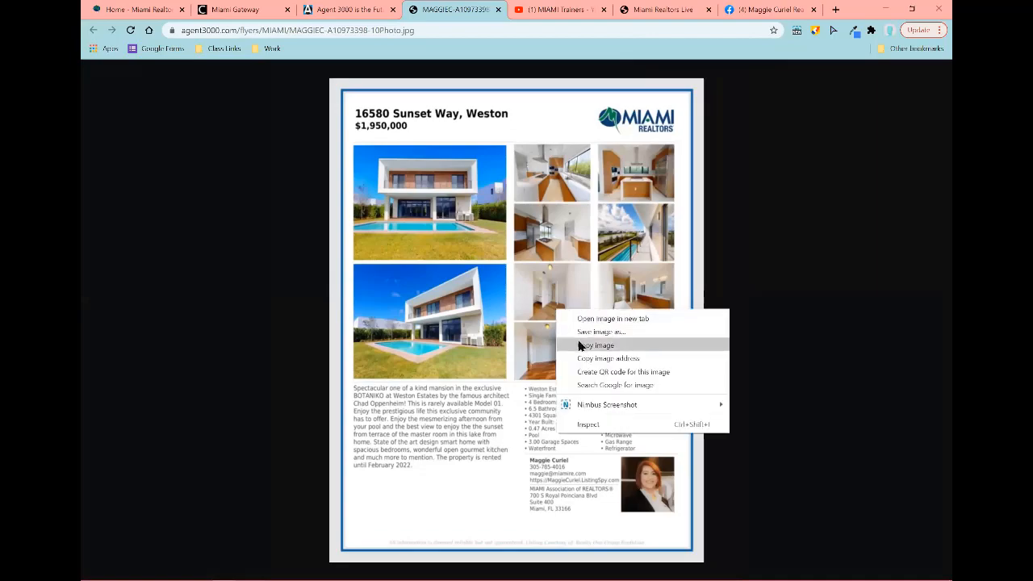
left_click(580, 346)
left_click(767, 9)
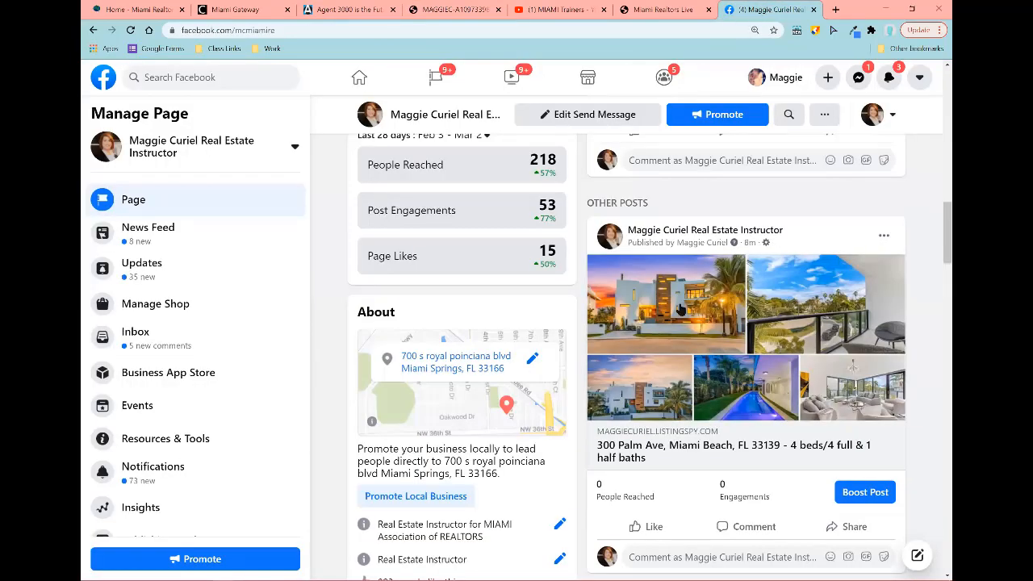
Step: Draft a page post with the flyer: 'Want to learn how to use Agent 3000 marketing tools? Sign up for class!'
scroll(680, 309, "up", 10)
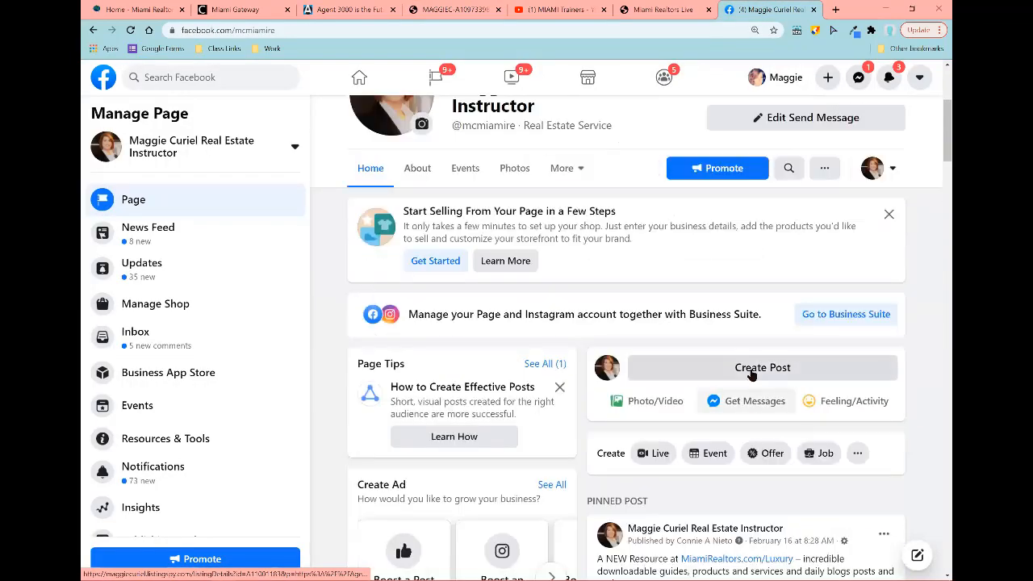
left_click(750, 373)
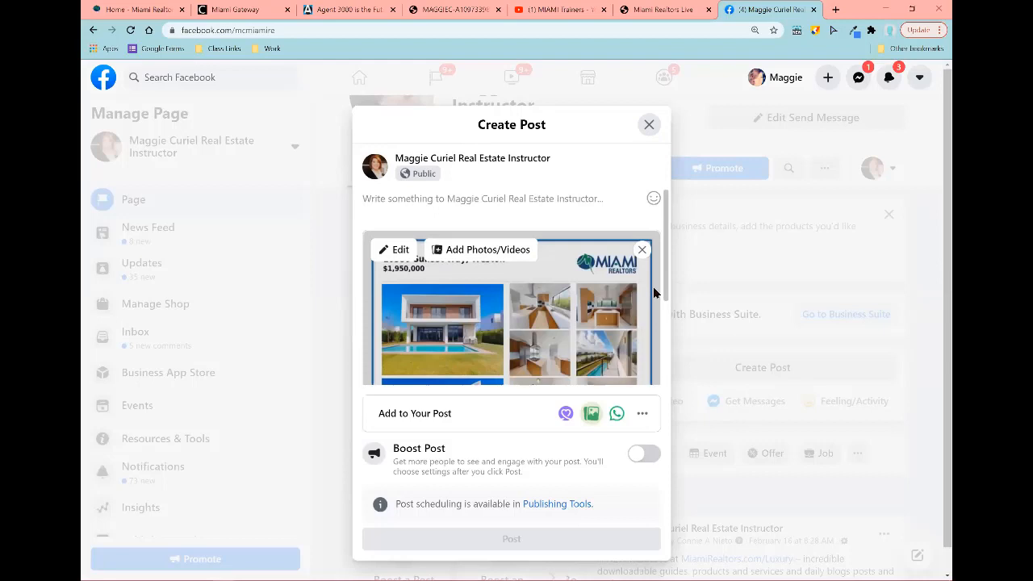
scroll(652, 299, "down", 3)
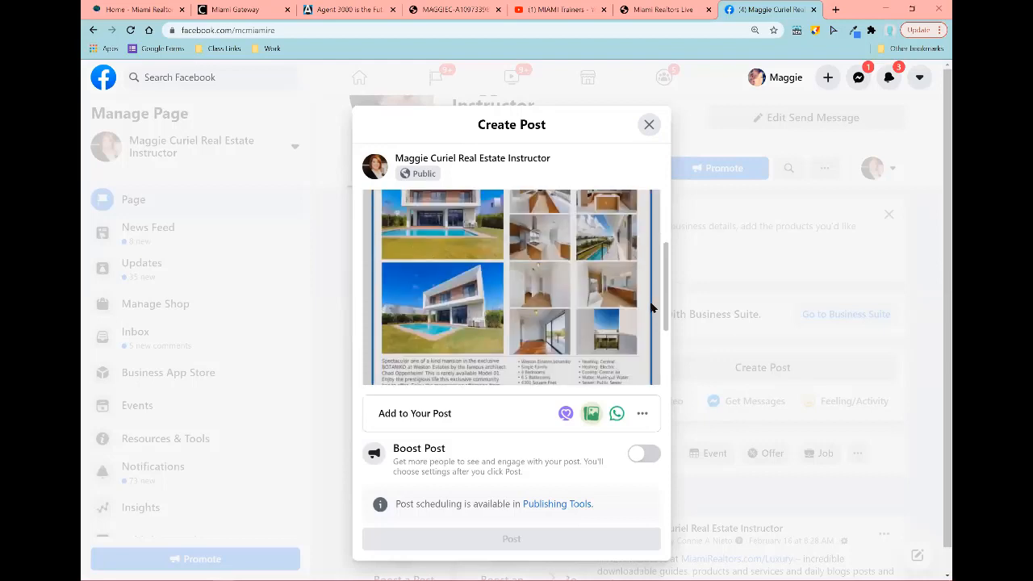
scroll(650, 311, "down", 2)
scroll(574, 303, "up", 5)
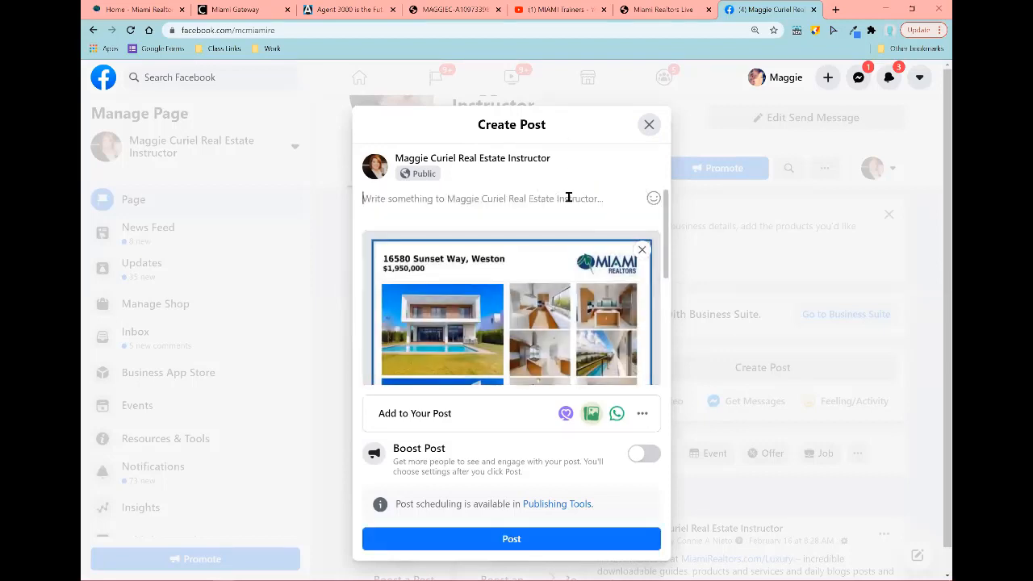
type("Want to learn")
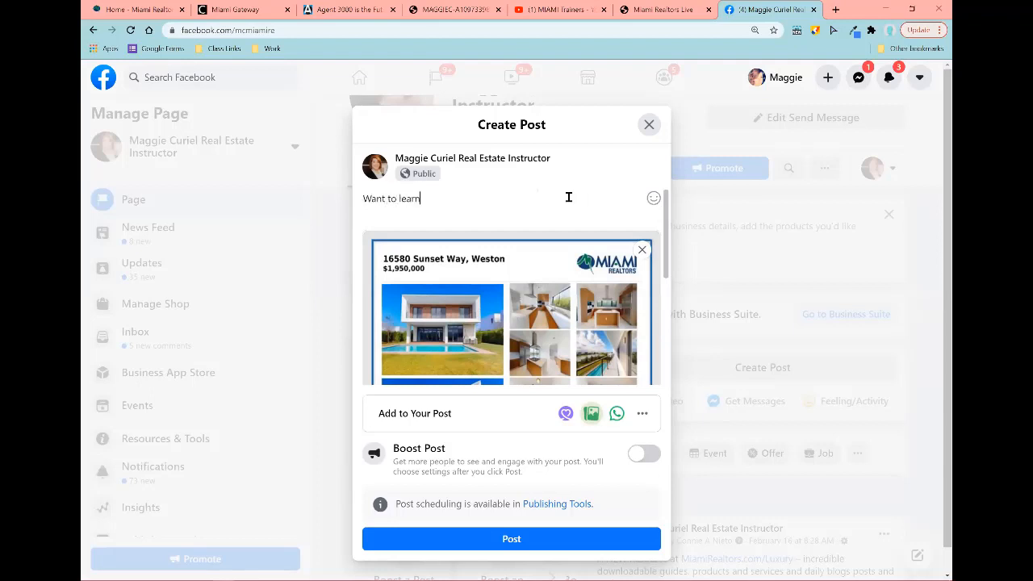
type(" how to use Agent 3000 marketi")
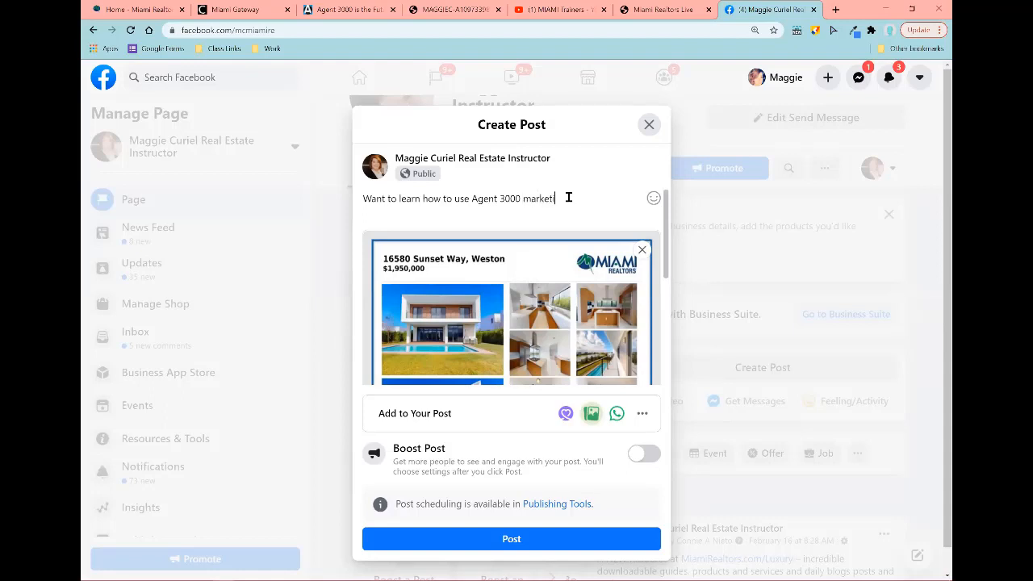
type("ng tools?  Signj up fo")
key("BackSpace")
key("BackSpace")
key("BackSpace")
key("BackSpace")
key("BackSpace")
key("BackSpace")
key("BackSpace")
type("up for")
key("Return")
type("class!")
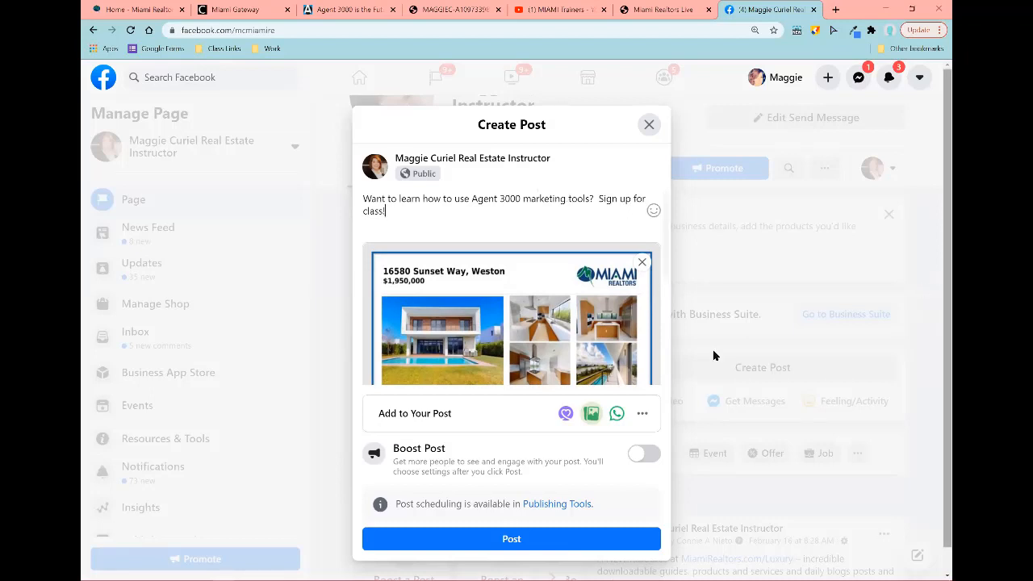
Step: Publish the post and scroll down to see it on the page
scroll(544, 452, "down", 1)
left_click(572, 513)
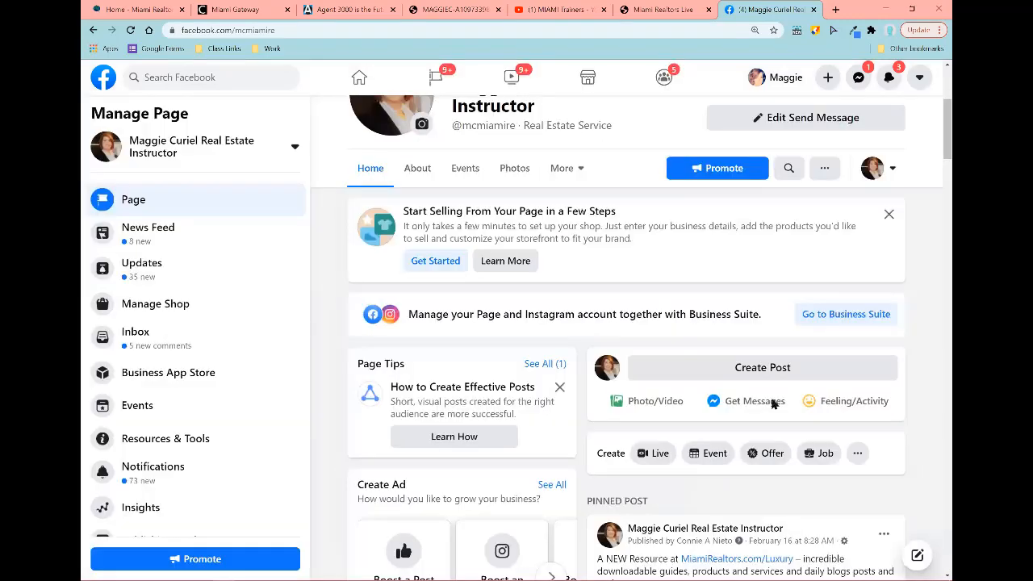
scroll(807, 416, "down", 3)
scroll(813, 418, "down", 8)
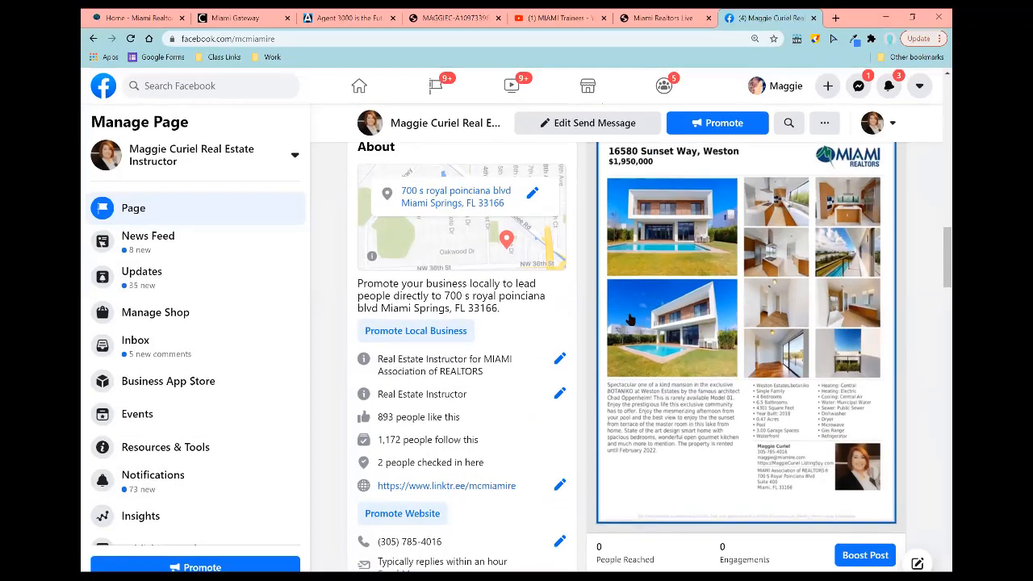
Step: Preview the flyer's Facebook share from Post to Social Networks, then close the sharing options
left_click(323, 17)
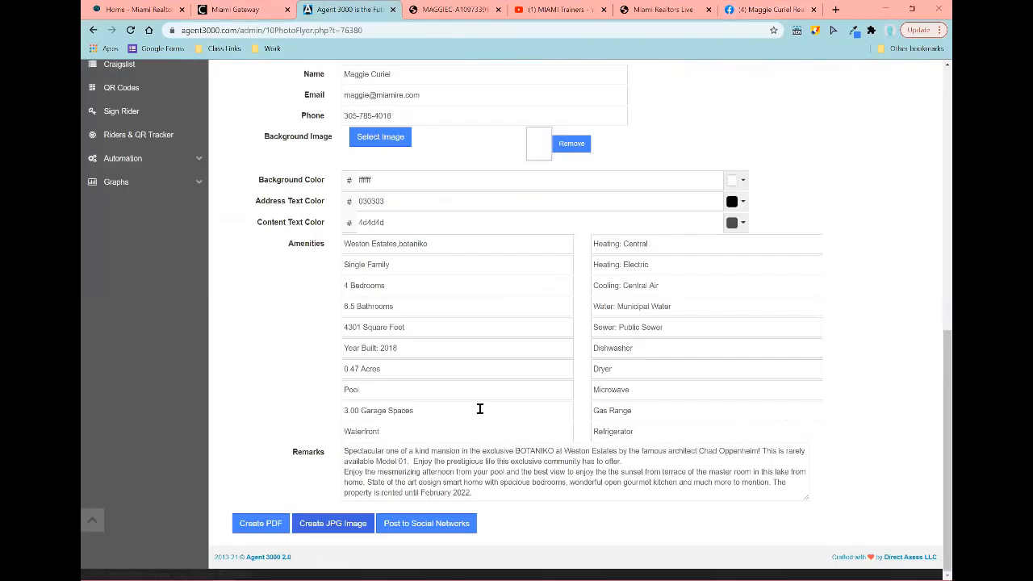
left_click(418, 526)
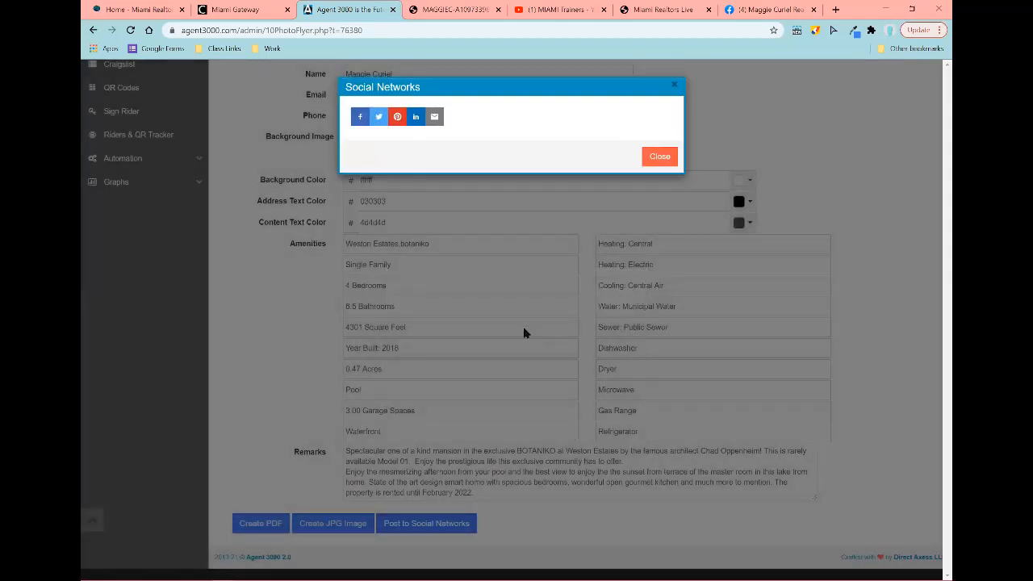
left_click(361, 118)
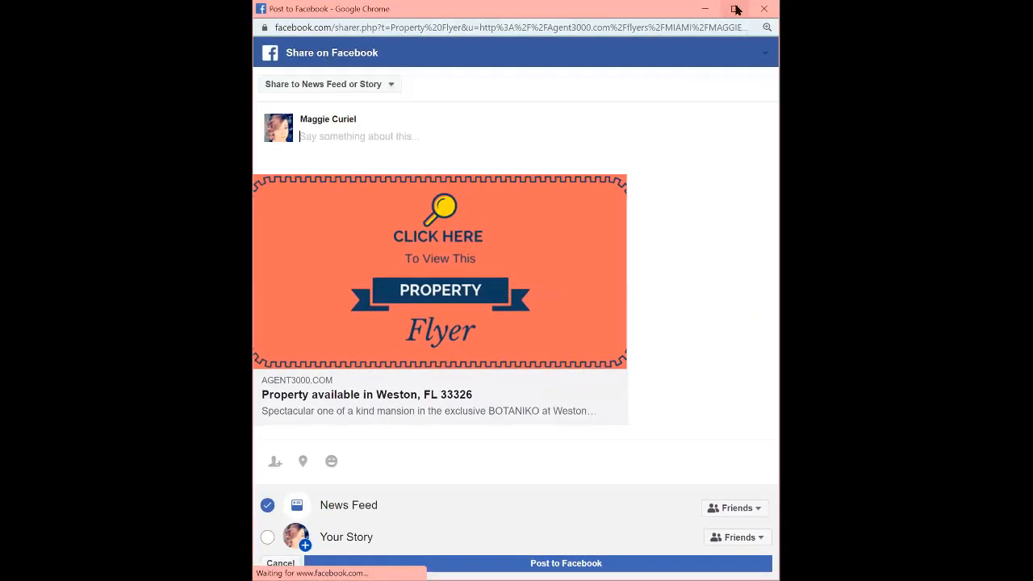
left_click(734, 10)
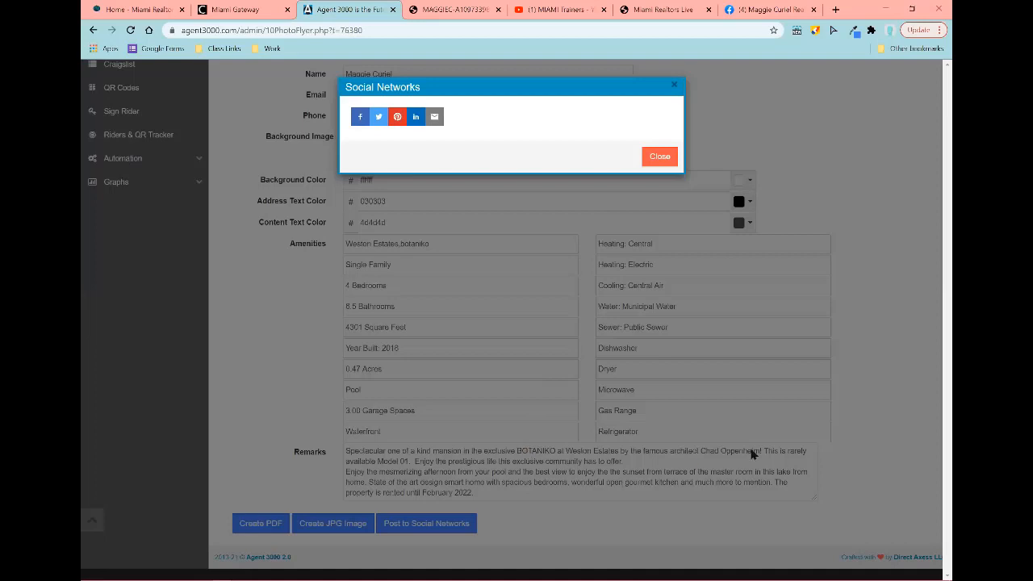
left_click(674, 84)
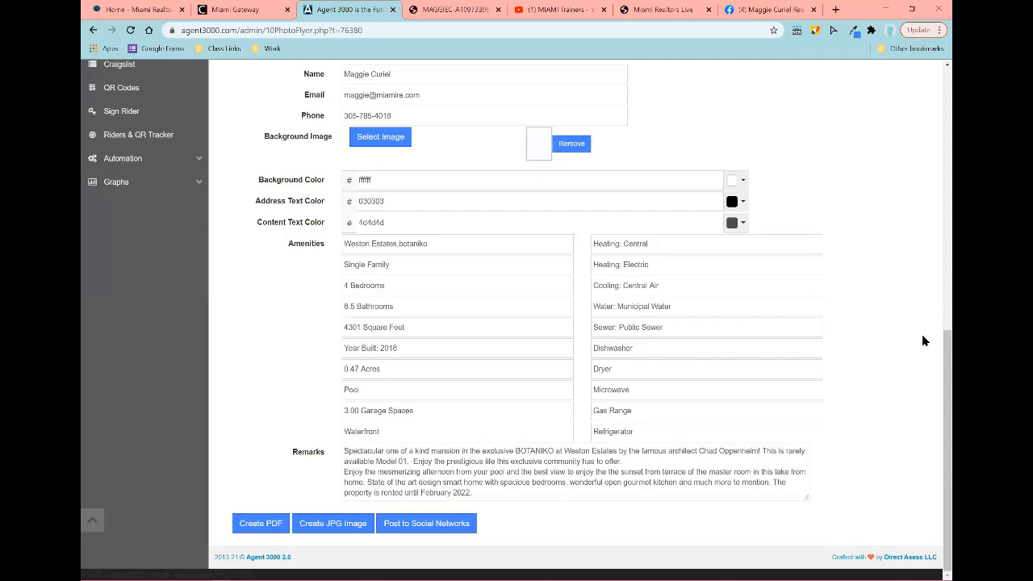
Step: Regenerate the flyer JPG image and reopen the social sharing options
left_click(326, 523)
left_click(433, 526)
scroll(424, 316, "up", 7)
scroll(393, 346, "down", 5)
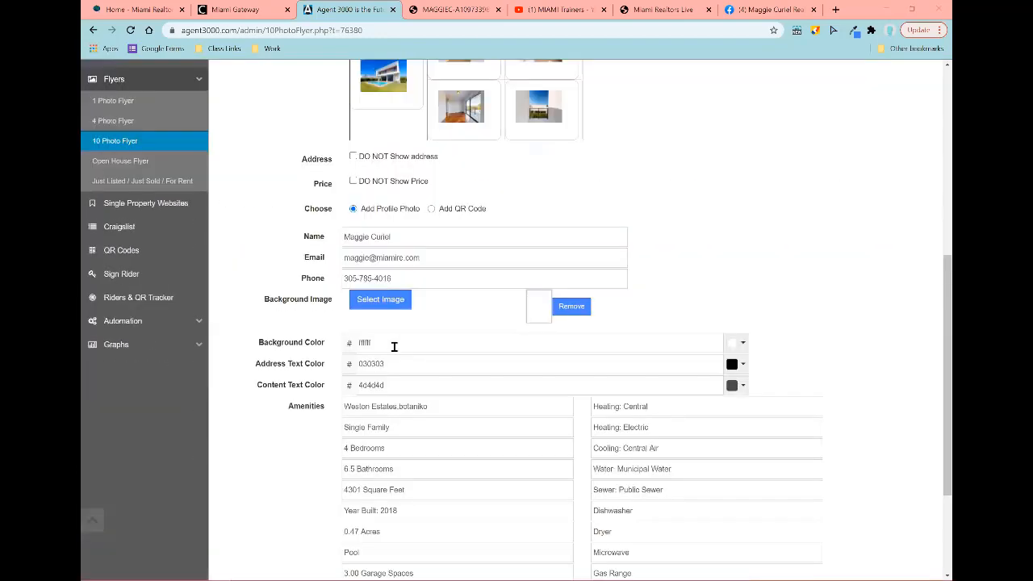
scroll(394, 347, "down", 3)
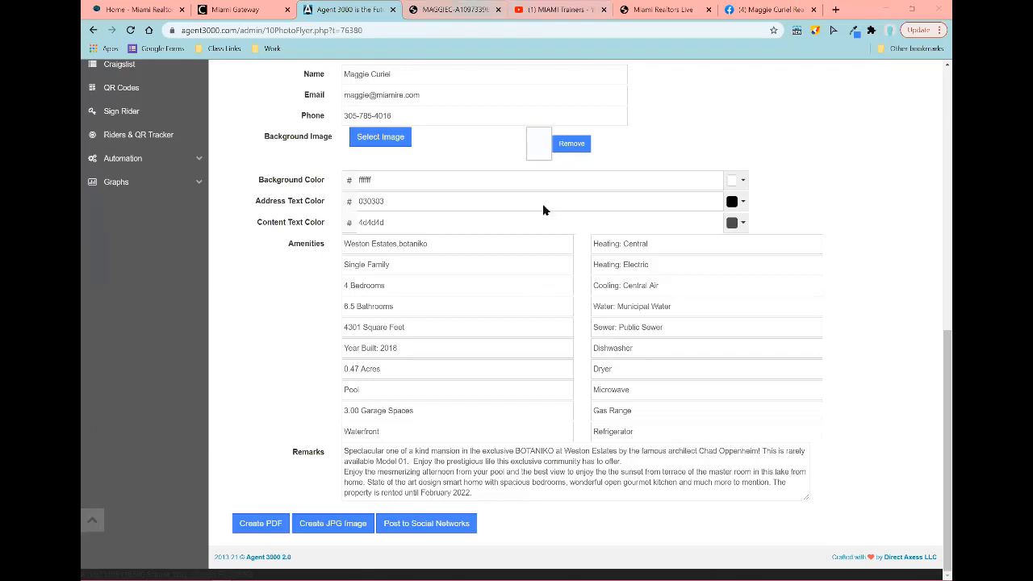
Step: Close the open flyer JPG tab and return to the top of the 10 Photo Flyer form
key("ctrl+Tab")
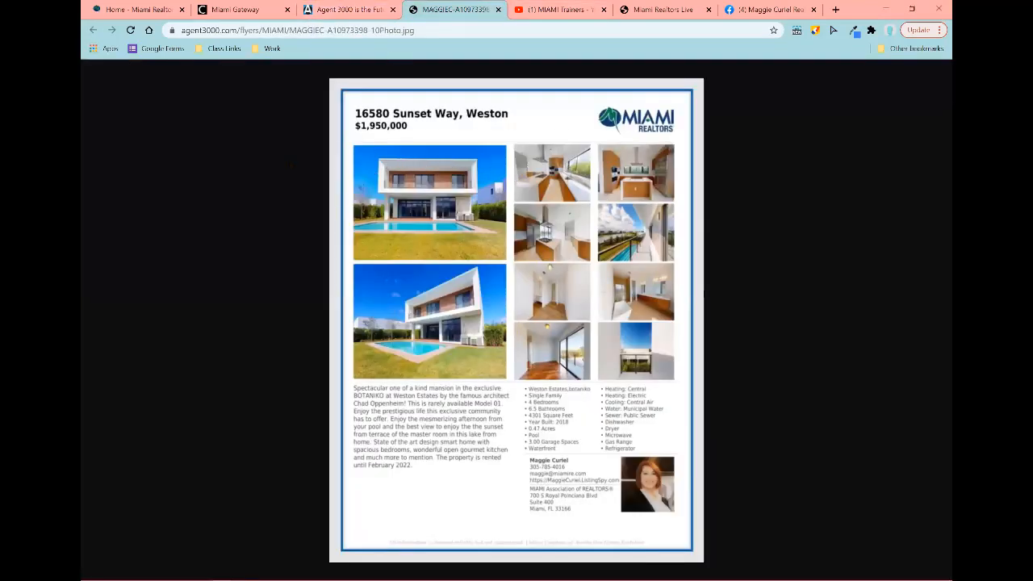
left_click(498, 9)
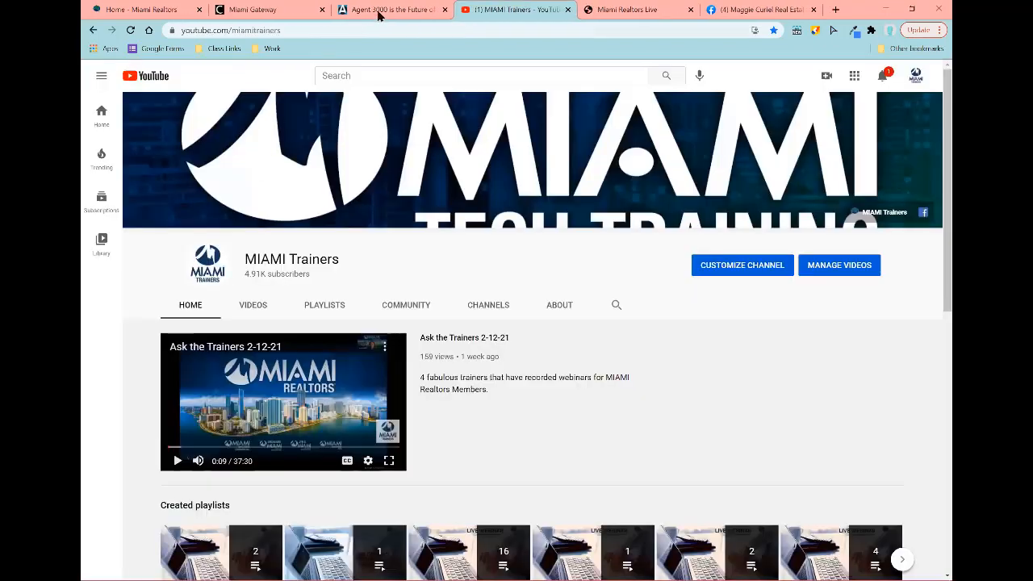
left_click(380, 14)
scroll(176, 255, "up", 3)
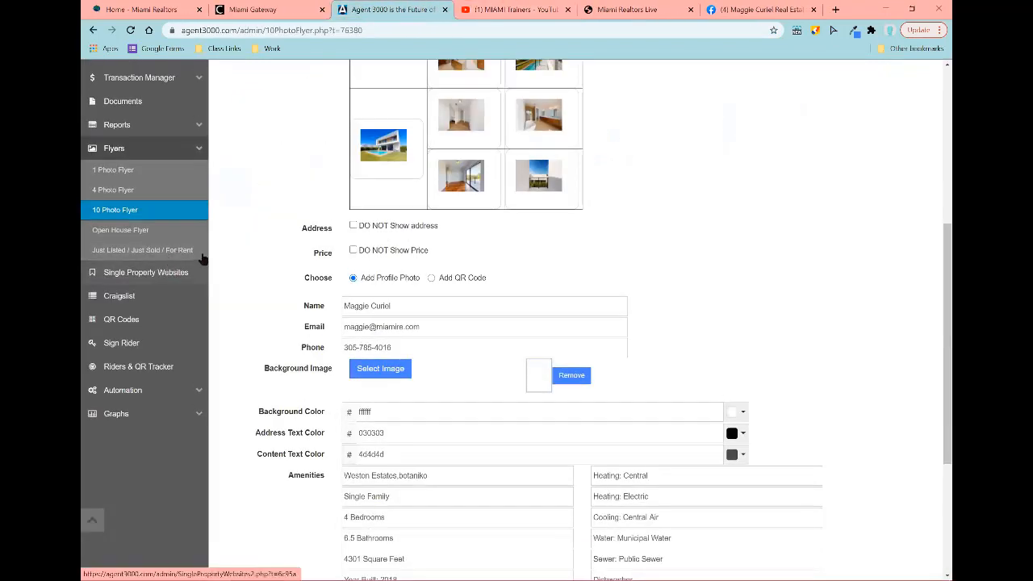
left_click(147, 230)
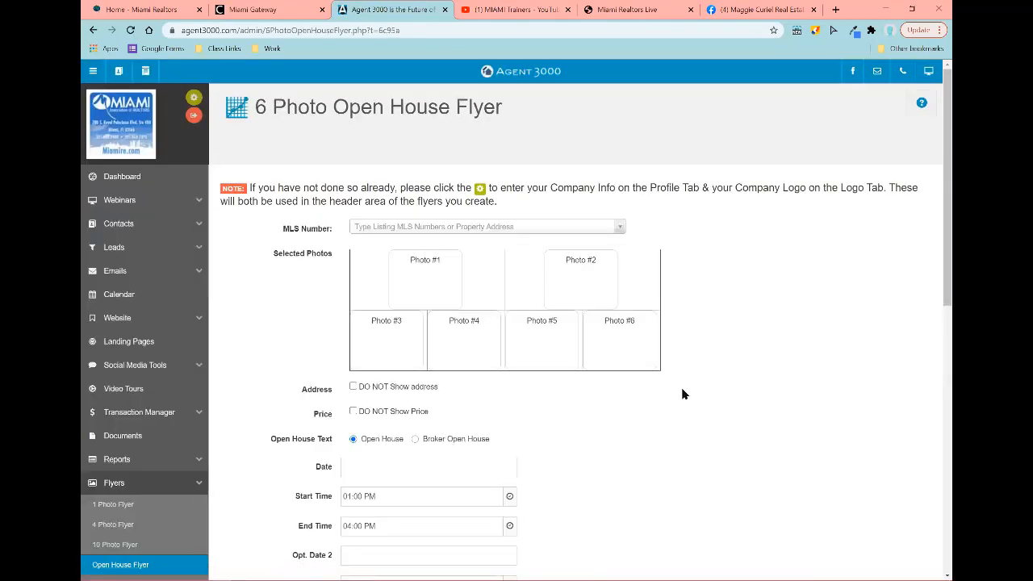
left_click(543, 227)
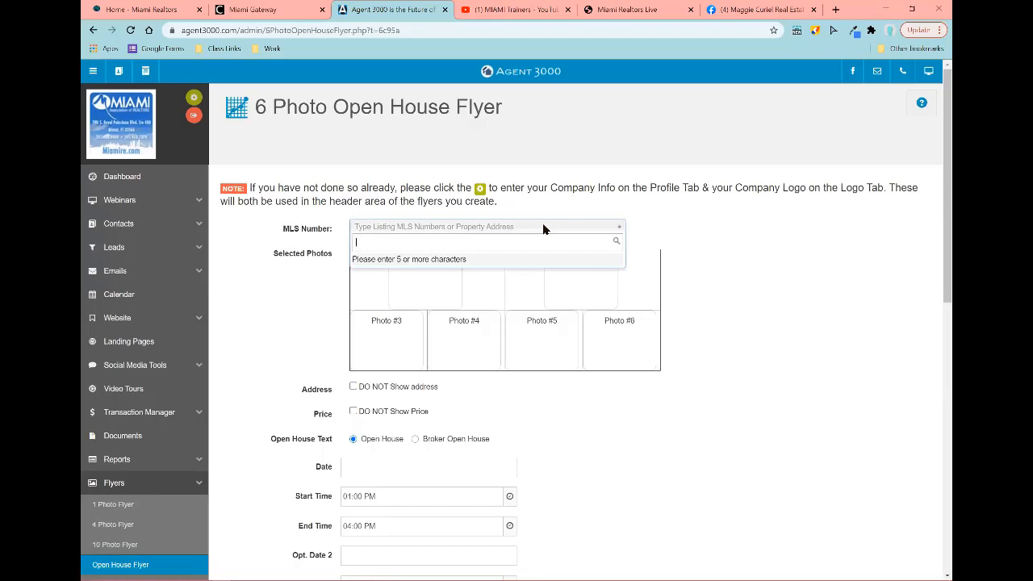
type("a10940")
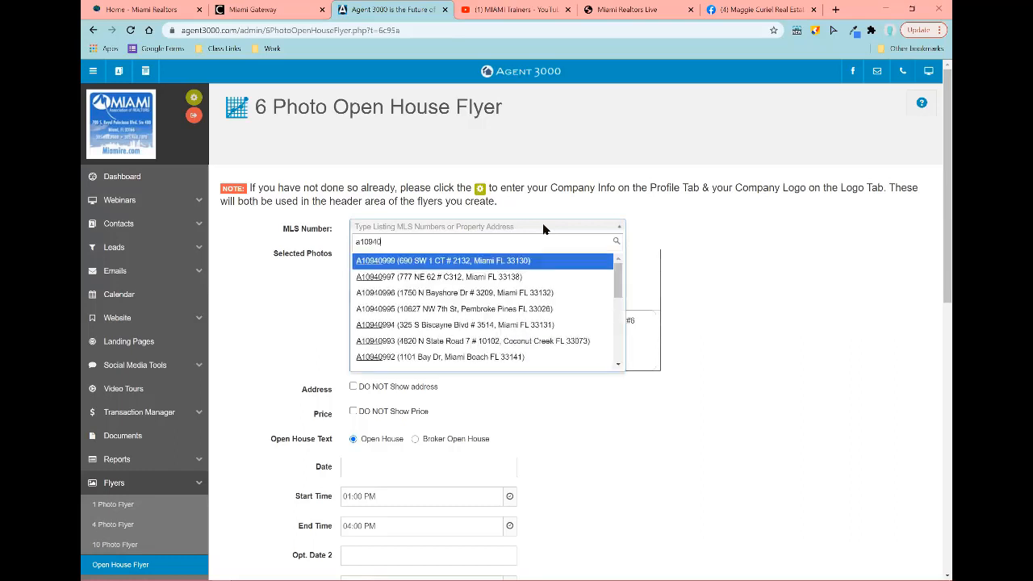
type("235")
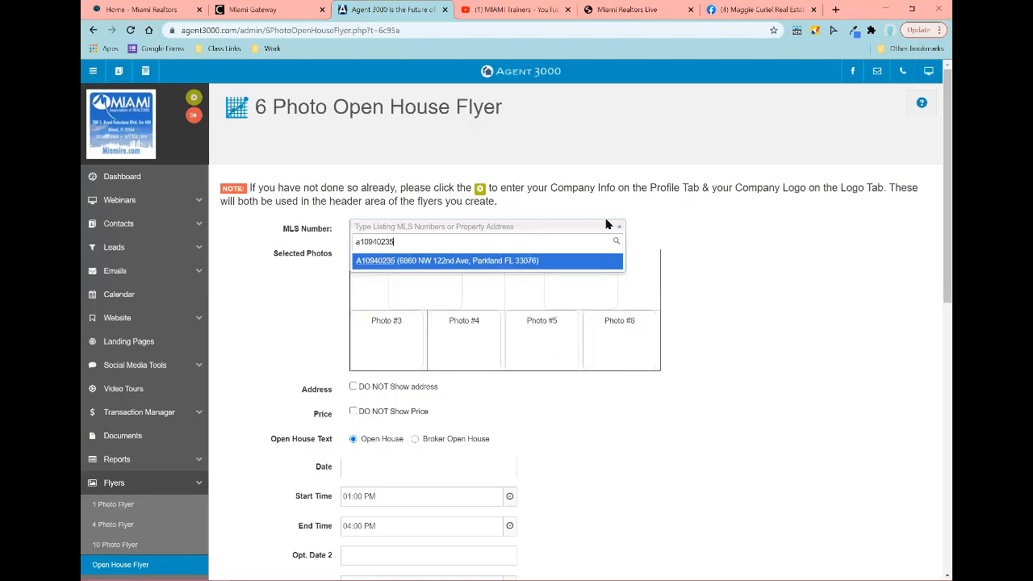
left_click(401, 262)
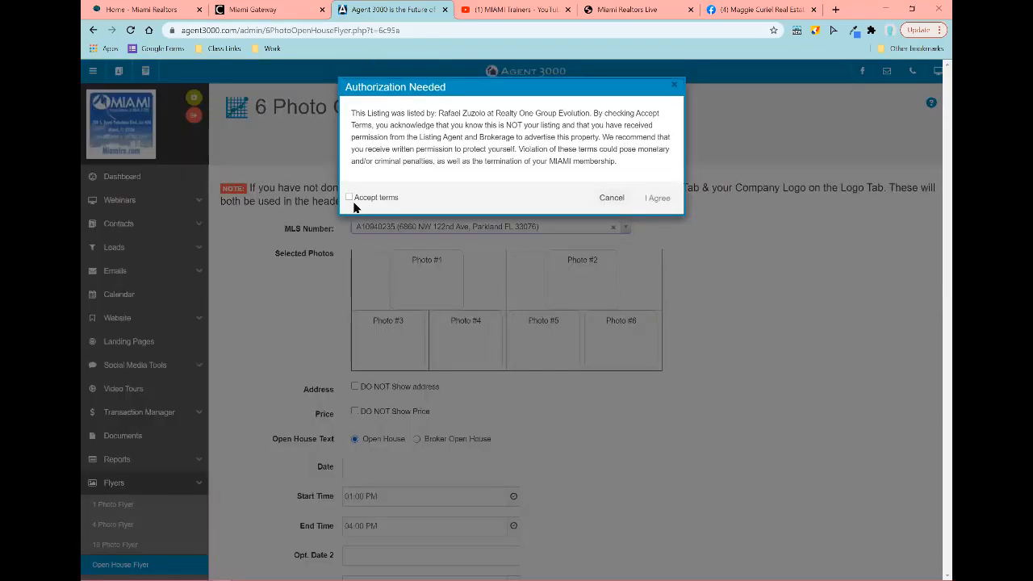
left_click(350, 197)
left_click(658, 198)
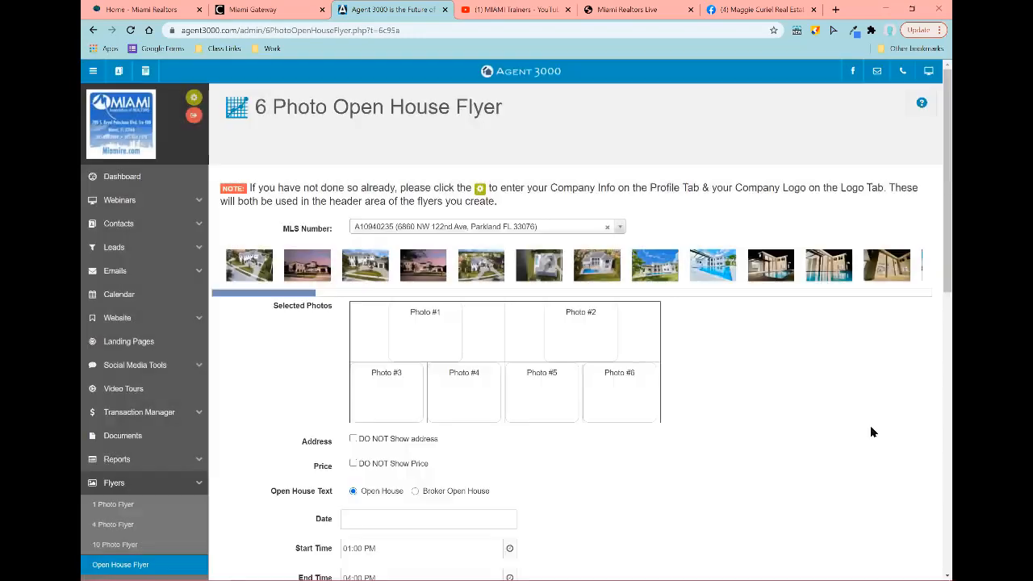
Step: Fill the six photo slots with the evening, aerial, pool, night pool, interior and other listing photos
left_click_drag(313, 265, 426, 331)
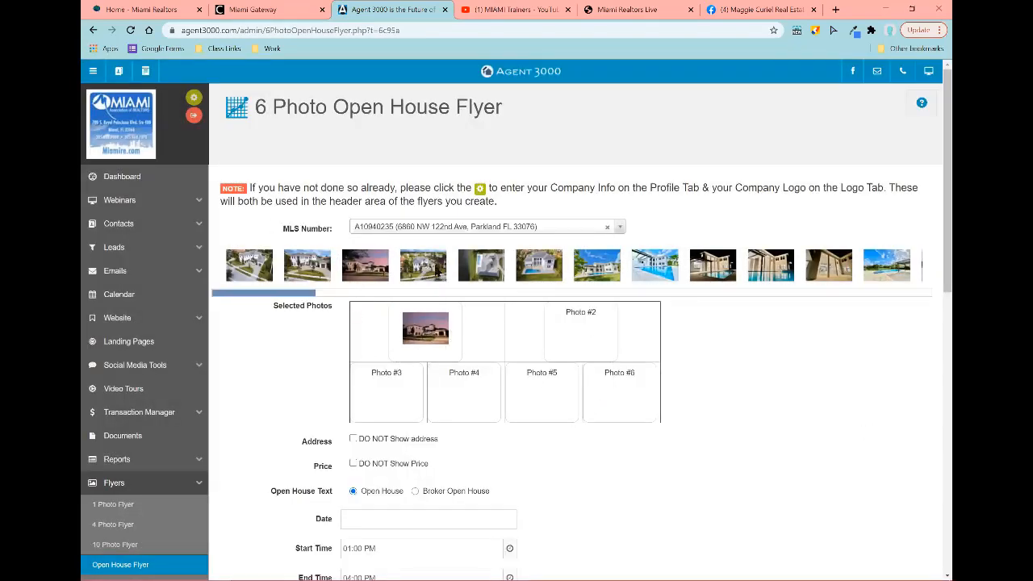
left_click_drag(423, 266, 576, 336)
left_click_drag(481, 265, 387, 406)
left_click_drag(552, 261, 468, 399)
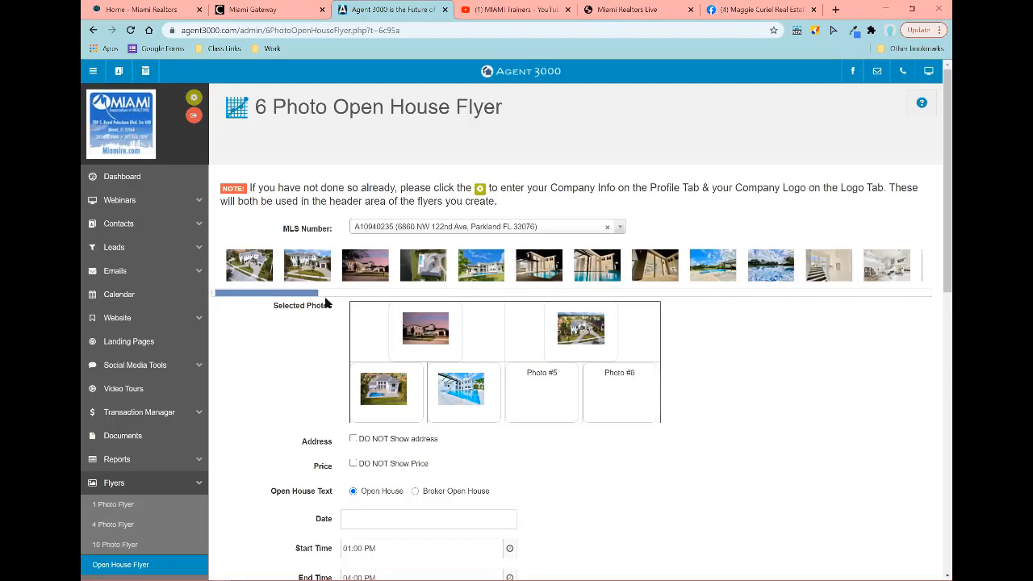
left_click_drag(322, 297, 455, 297)
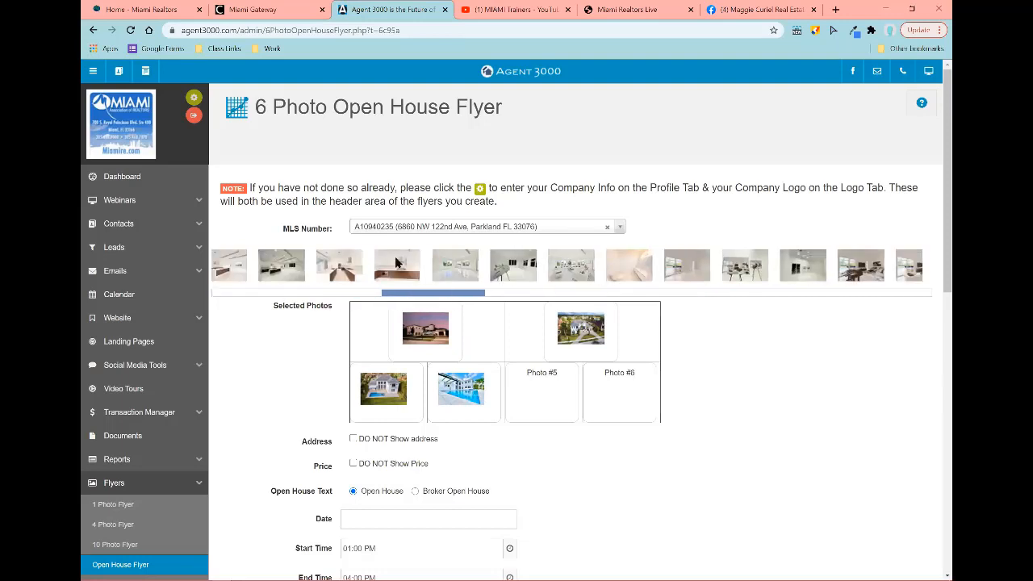
left_click_drag(575, 266, 541, 391)
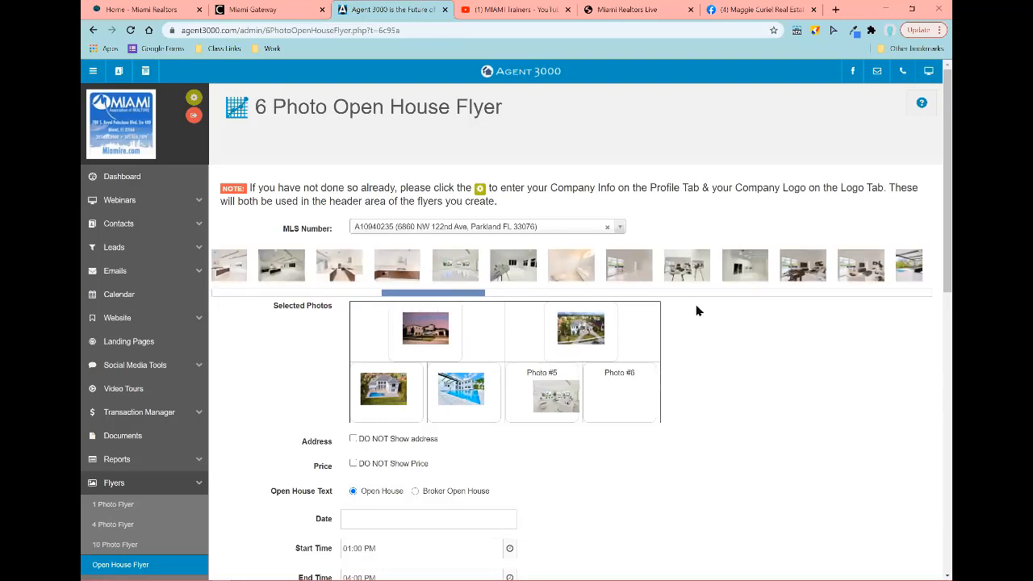
left_click_drag(789, 294, 617, 387)
scroll(443, 315, "down", 2)
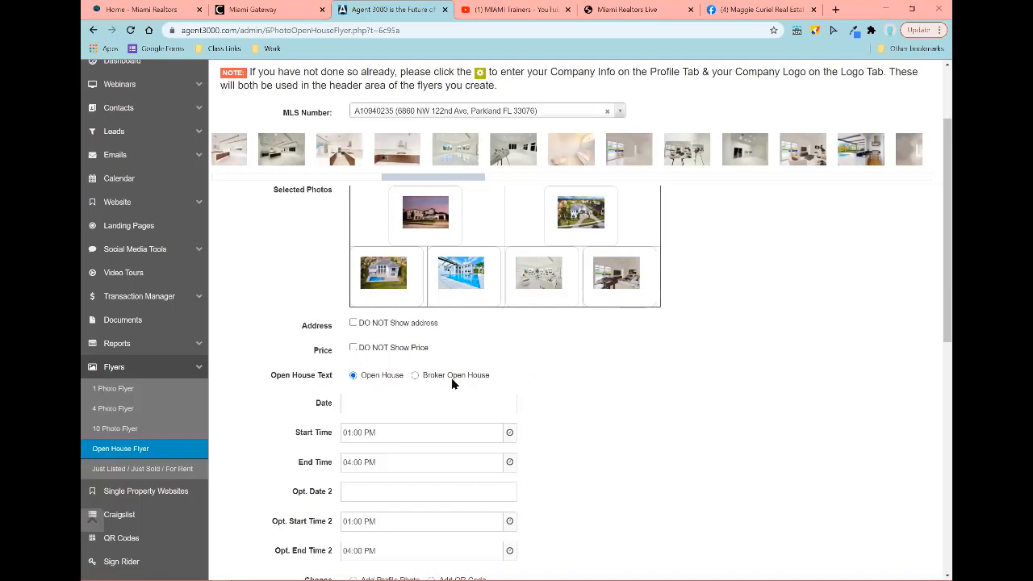
scroll(364, 430, "down", 3)
Step: Set the open house date to March 6, 2021 and choose Add Profile Photo
left_click(396, 224)
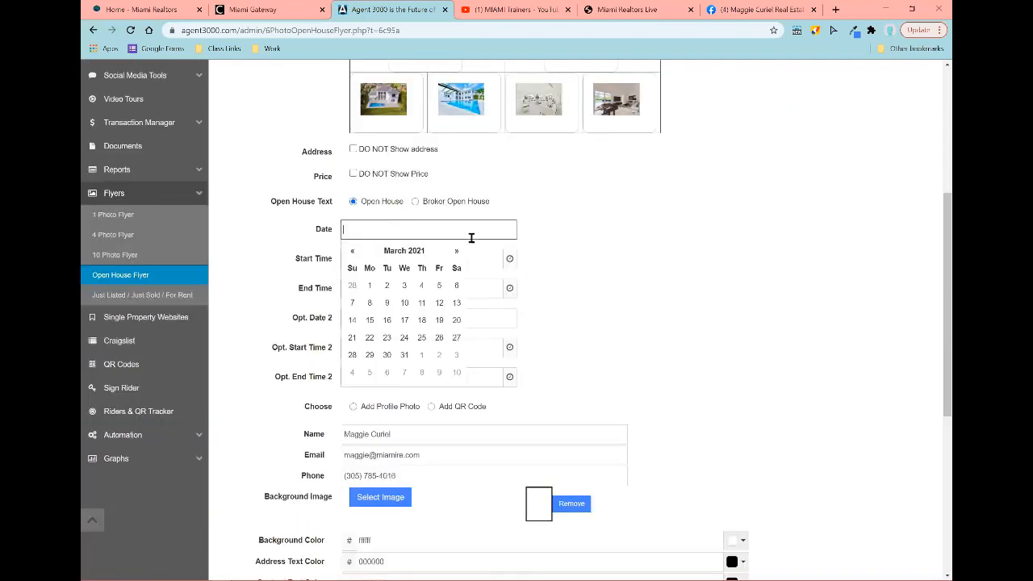
left_click(456, 288)
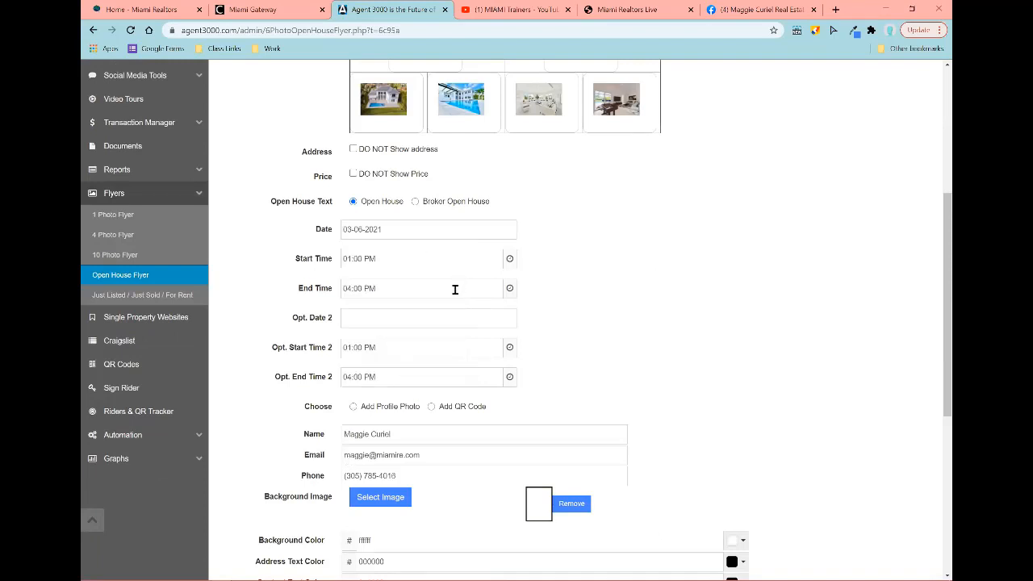
scroll(390, 308, "down", 1)
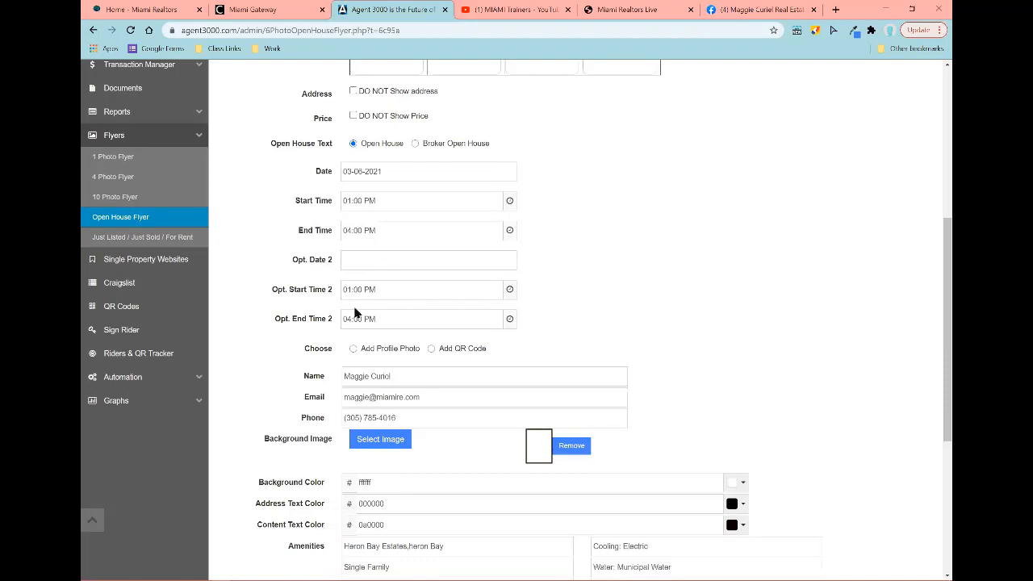
scroll(360, 315, "down", 3)
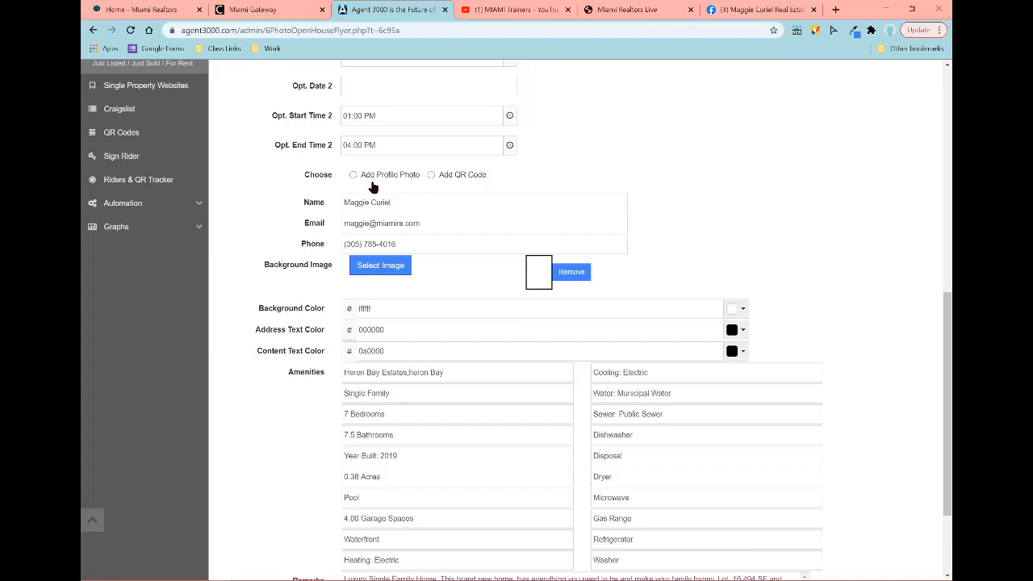
left_click(352, 177)
scroll(403, 208, "down", 1)
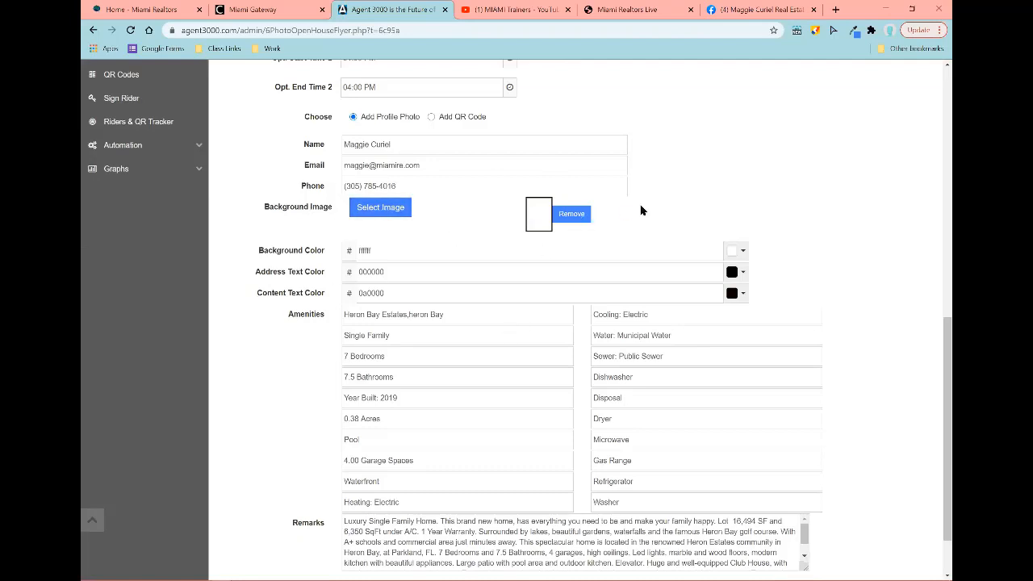
Step: Replace the current flyer background with the Blue & Light Gray background
left_click(573, 213)
left_click(383, 208)
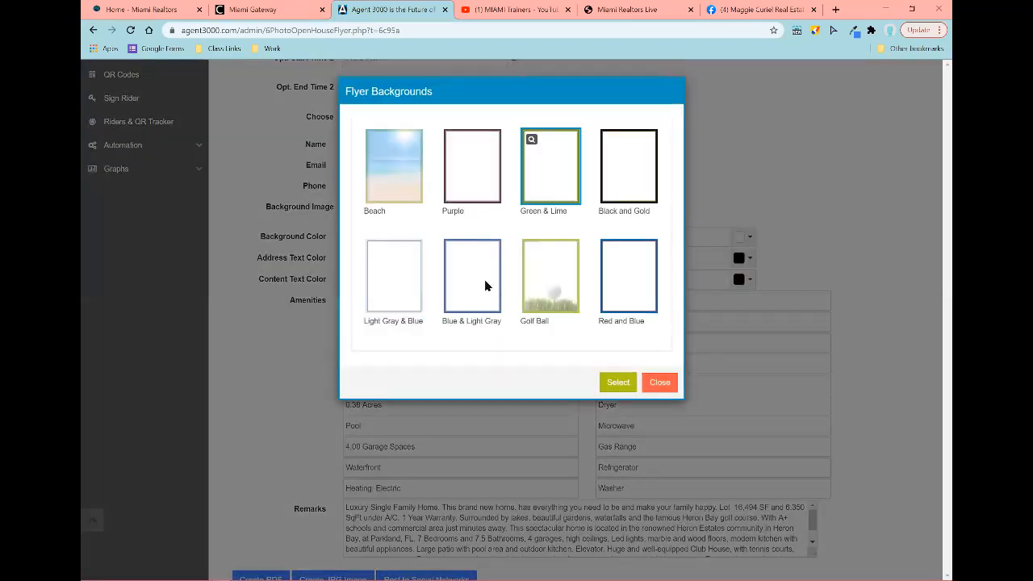
left_click(457, 285)
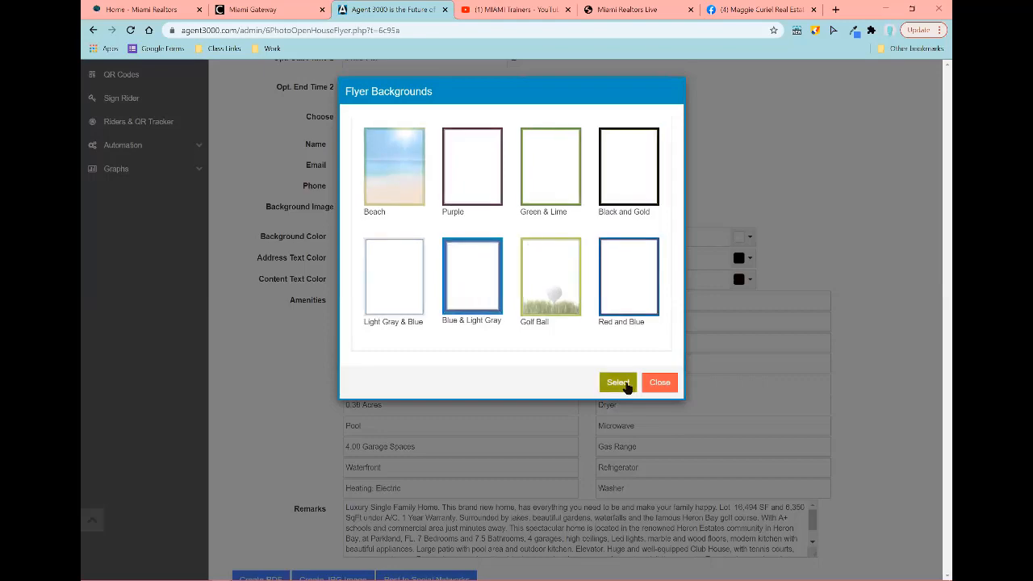
left_click(624, 384)
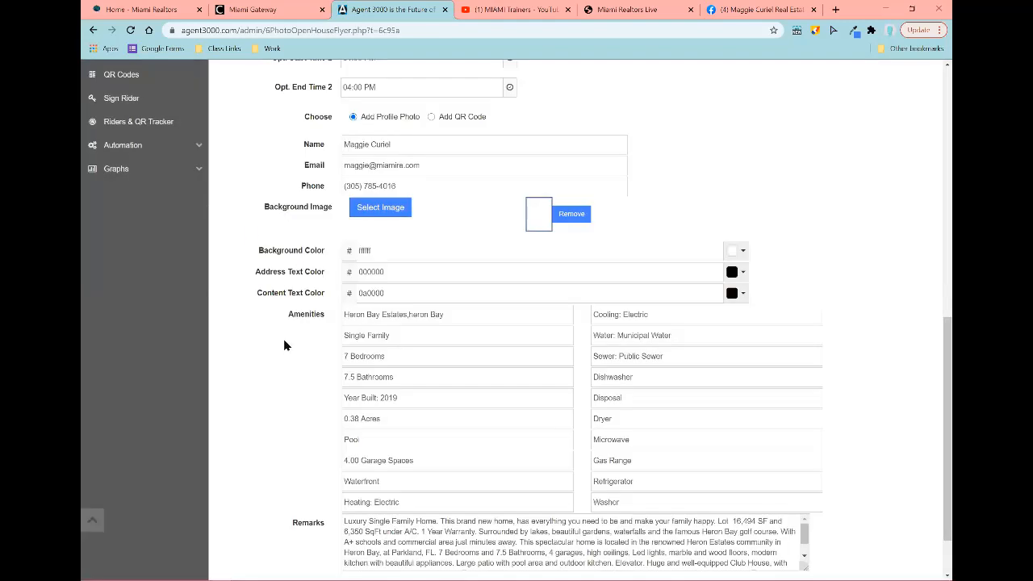
scroll(667, 330, "down", 2)
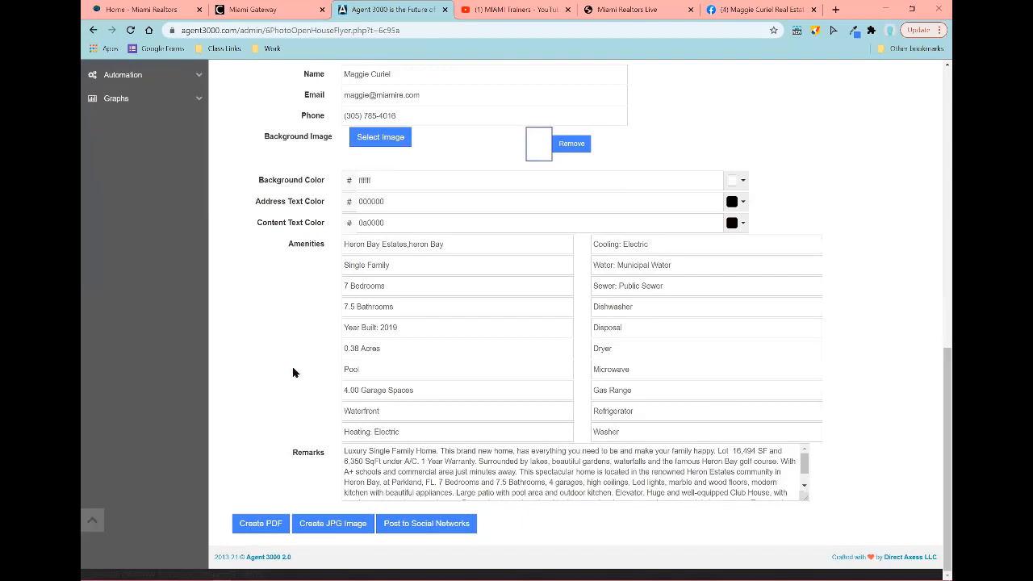
Step: Generate the Parkland open house flyer as a JPG, review it, and close its tab
left_click(357, 521)
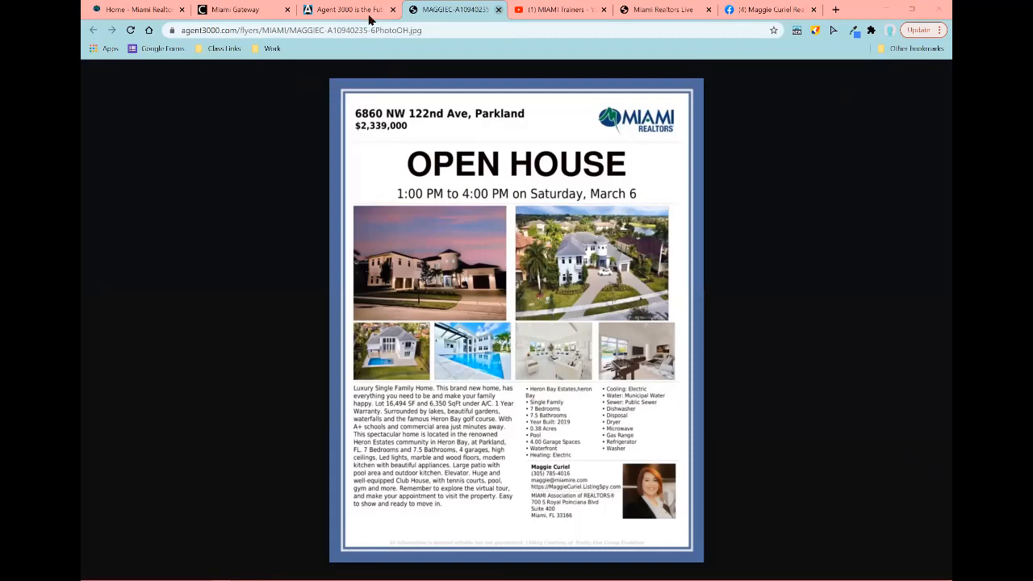
key("ctrl+w")
scroll(266, 262, "up", 4)
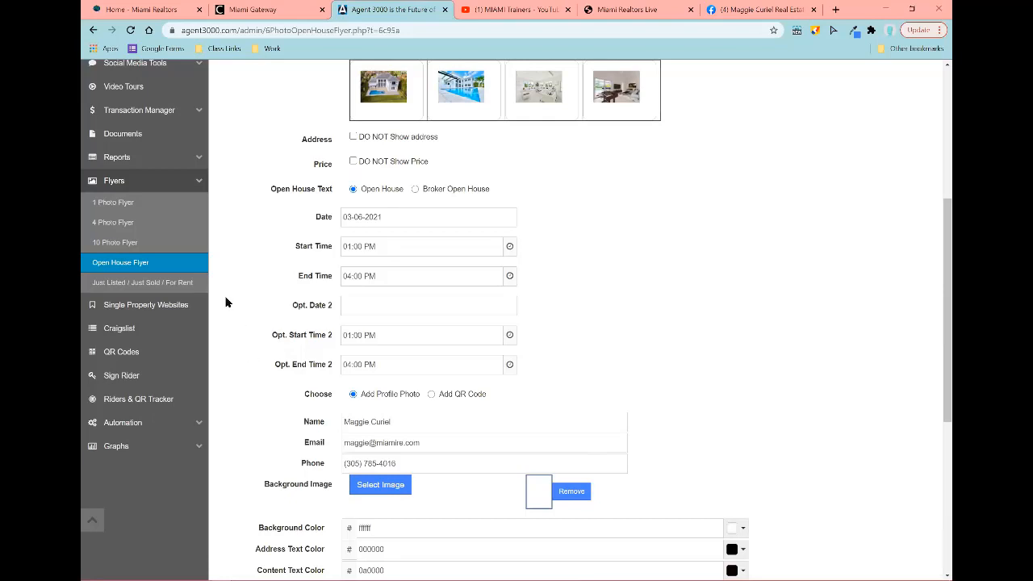
Step: Go to Single Property Websites and scroll through the agent's listings and their statuses
left_click(149, 311)
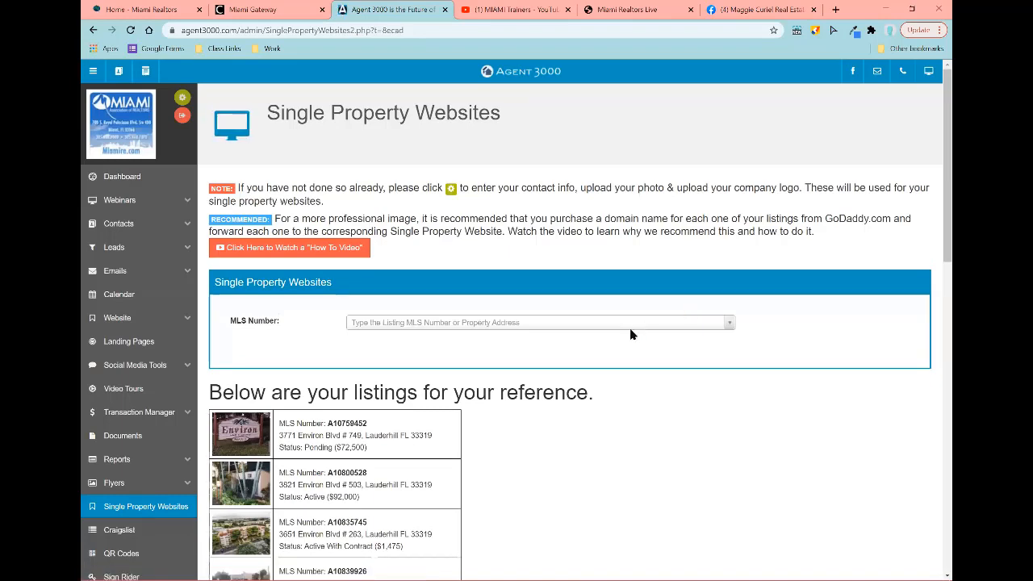
scroll(637, 326, "down", 2)
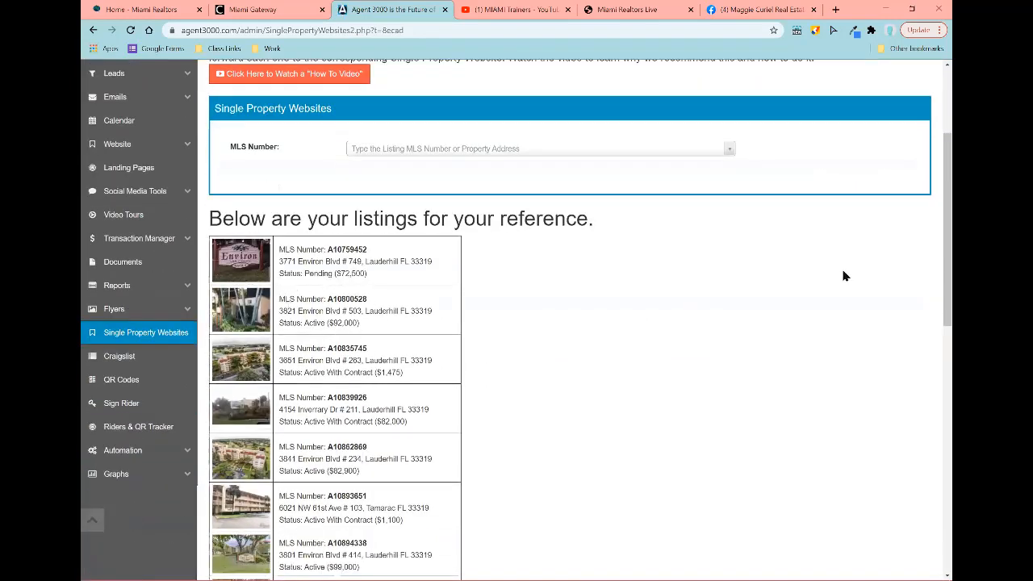
scroll(334, 234, "down", 1)
scroll(336, 191, "down", 15)
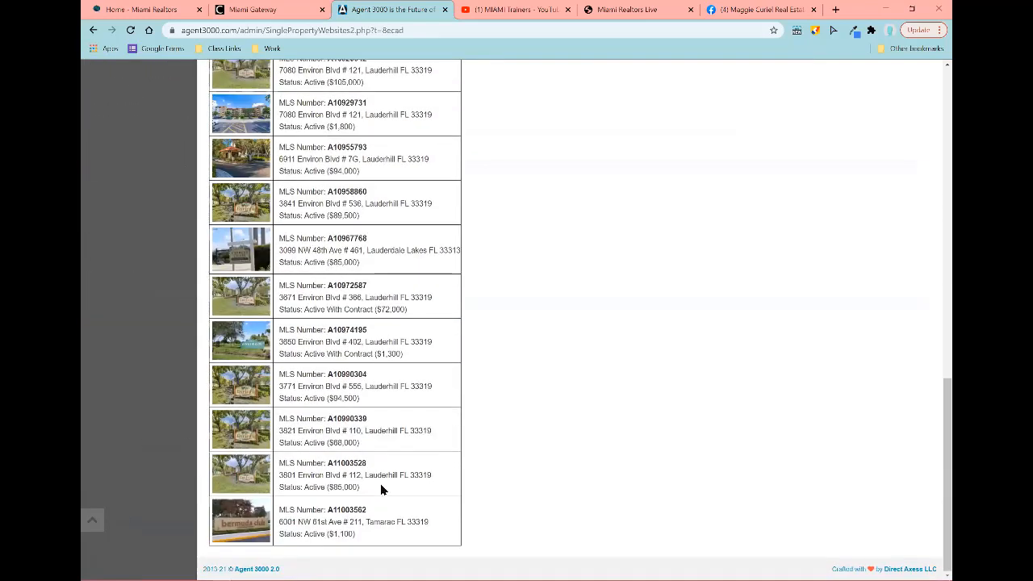
scroll(382, 488, "up", 15)
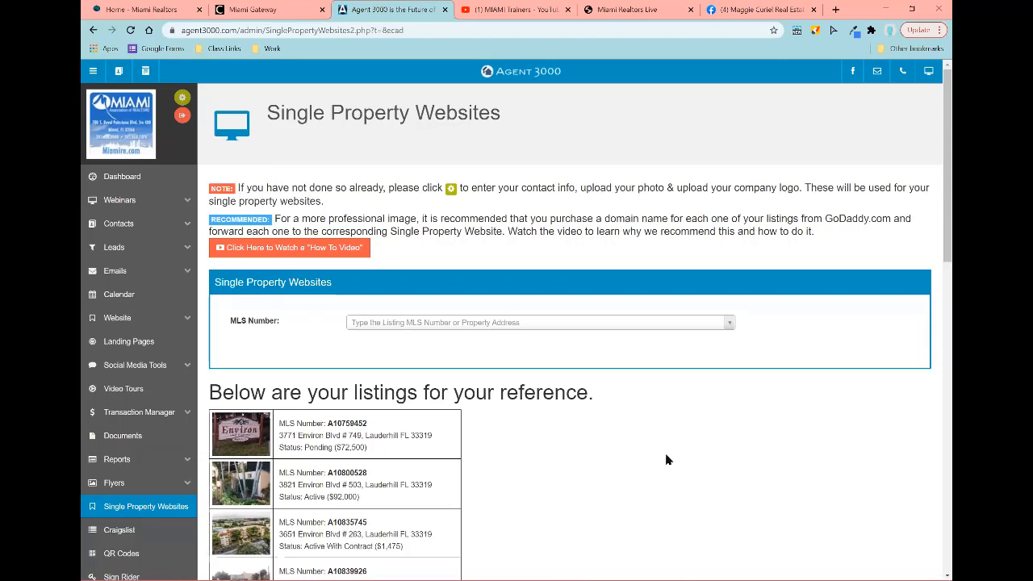
left_click(442, 324)
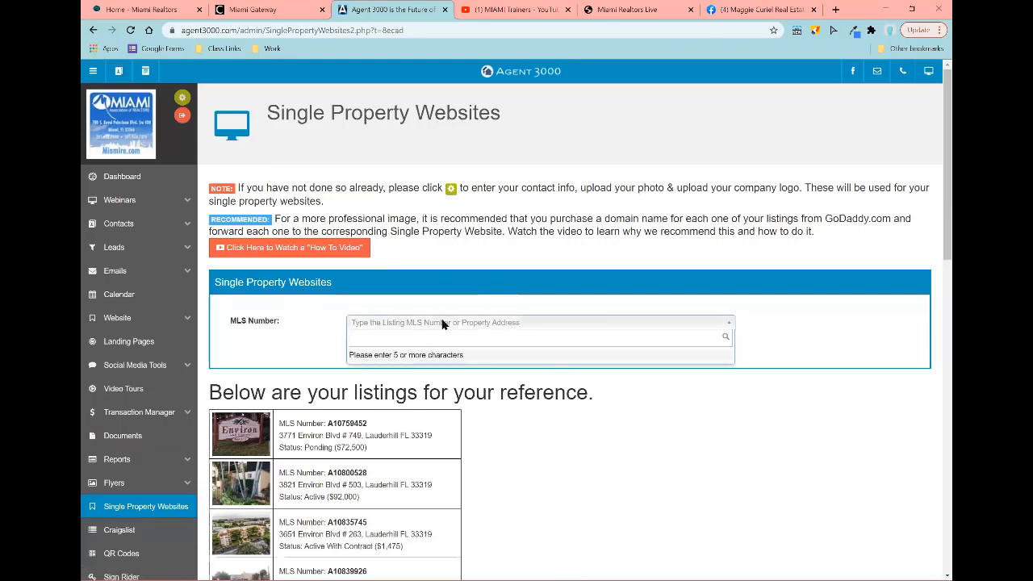
type("a")
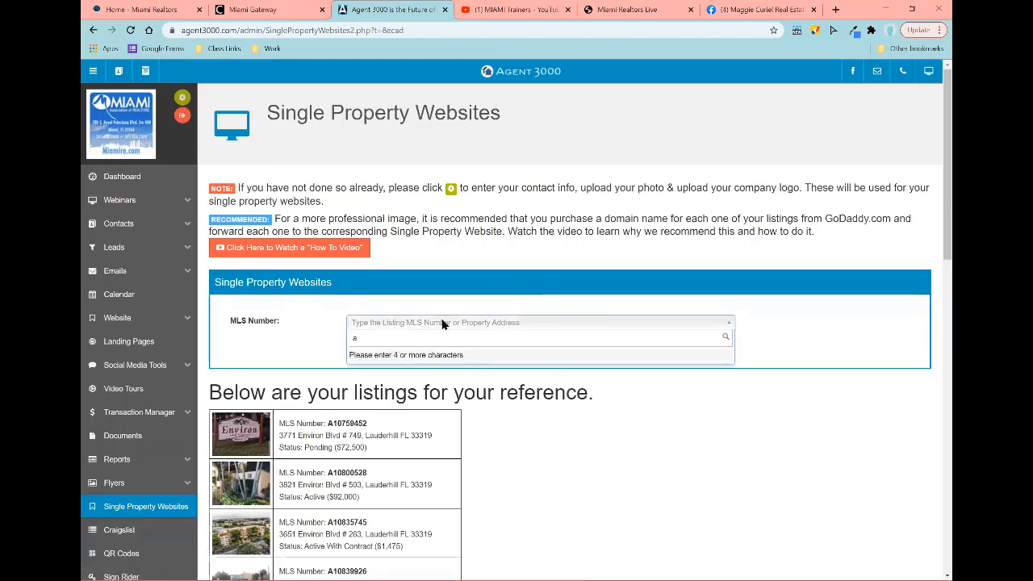
type("108")
type("7")
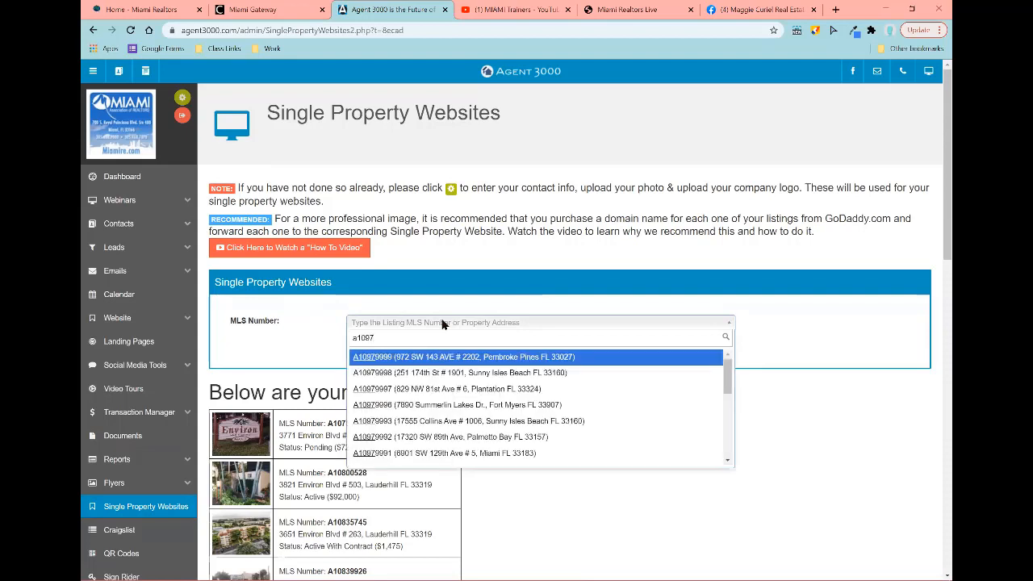
type("33")
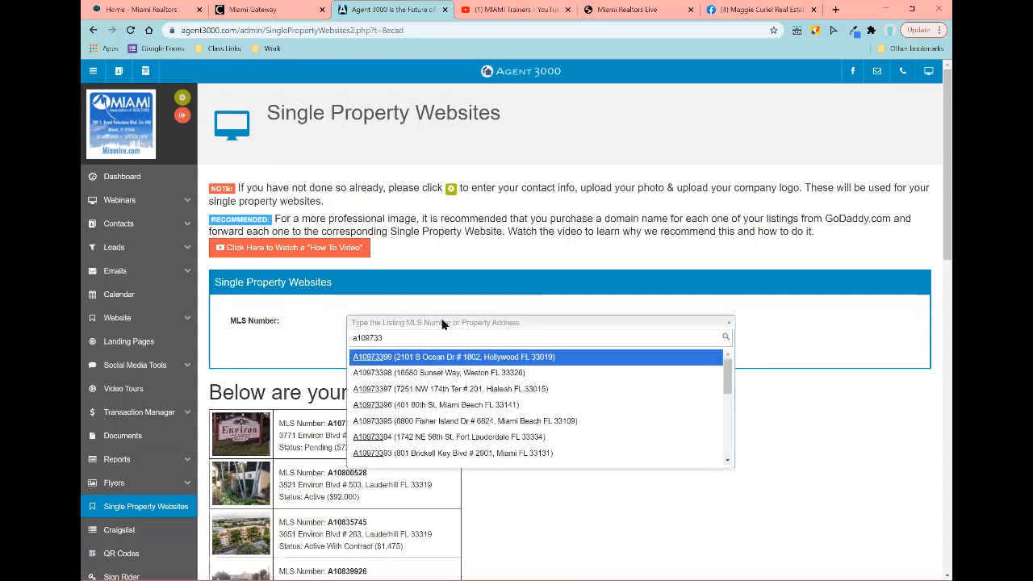
type("98")
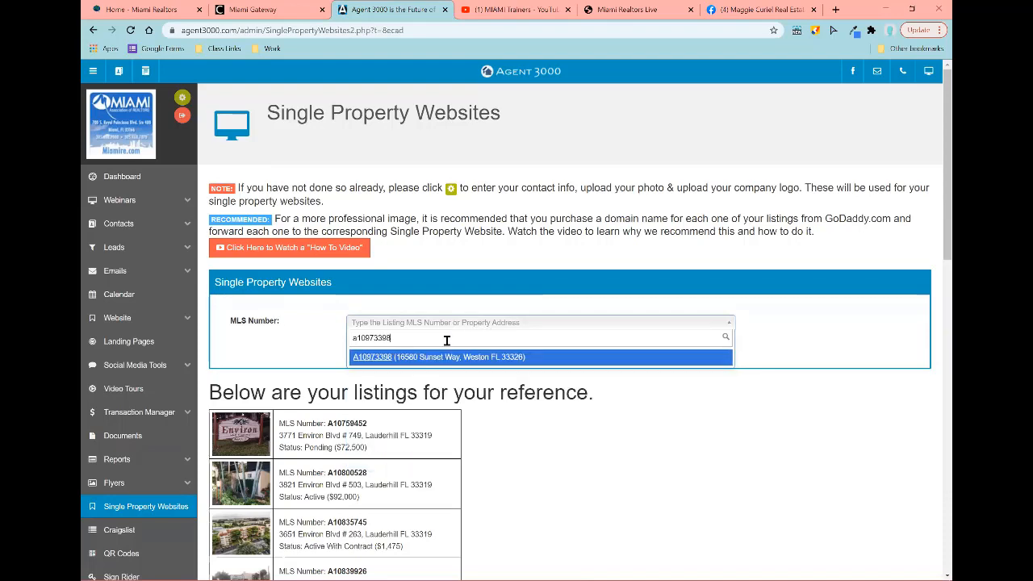
left_click(363, 359)
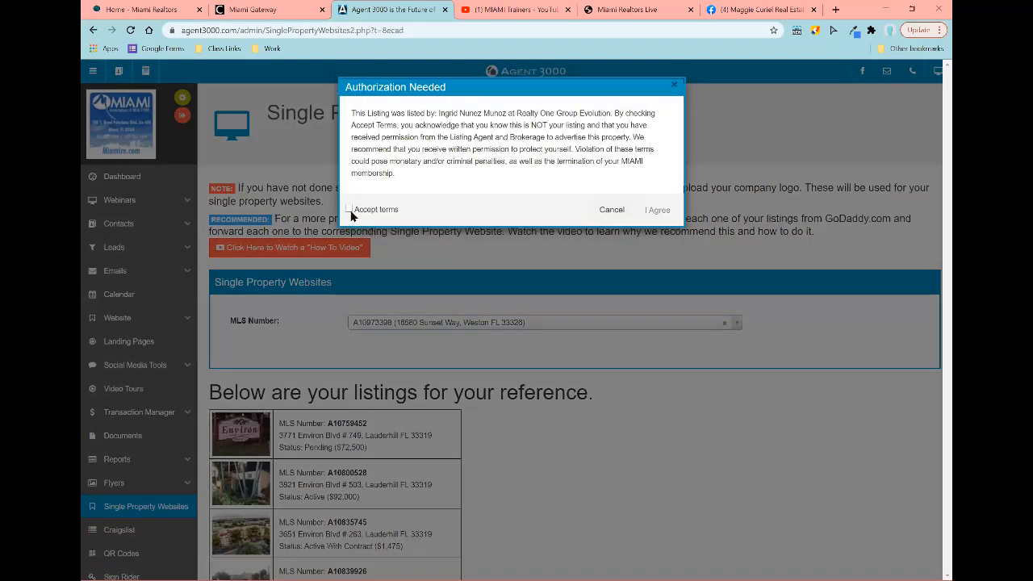
left_click(350, 209)
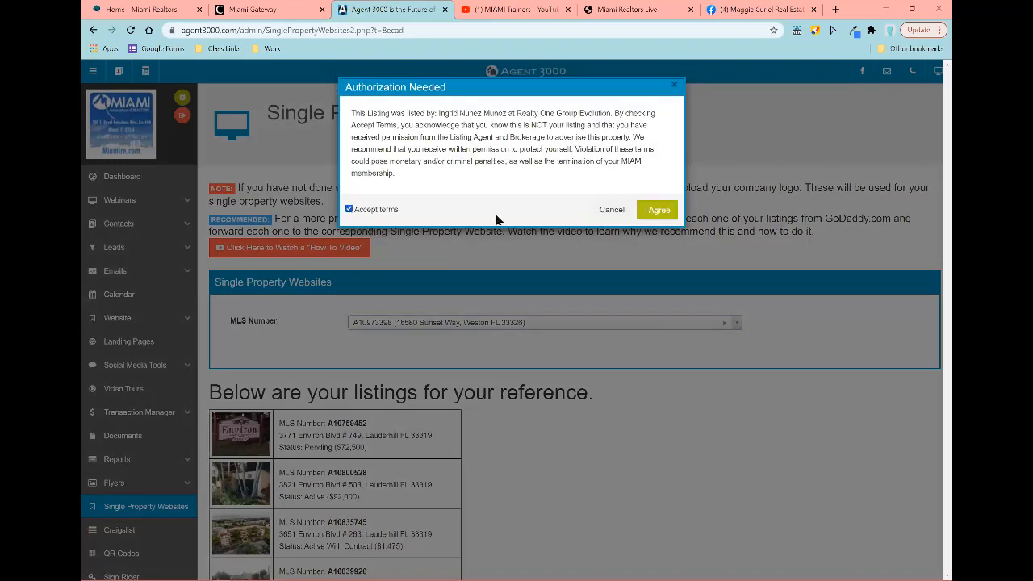
left_click(661, 211)
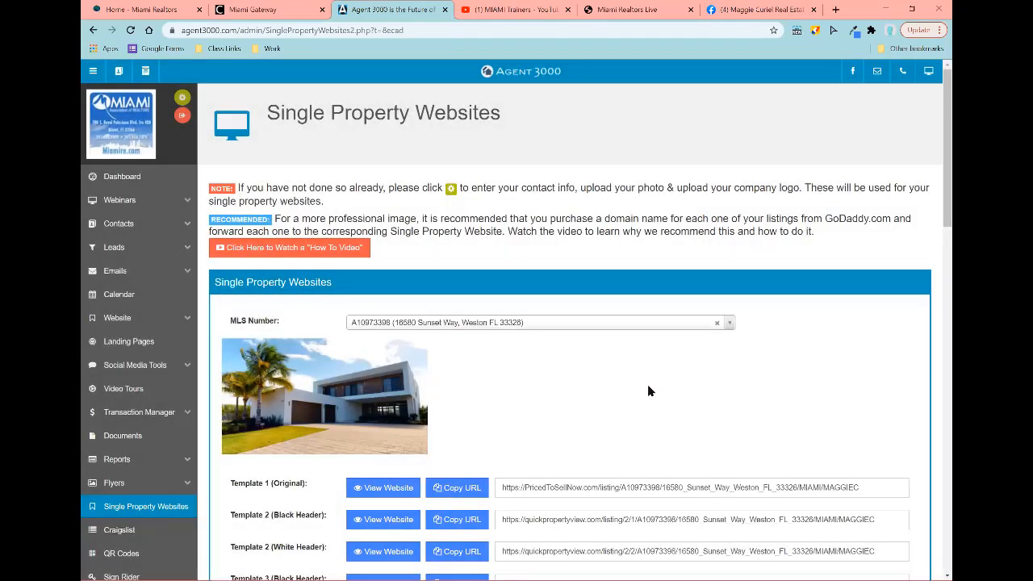
scroll(647, 386, "down", 4)
scroll(484, 295, "up", 2)
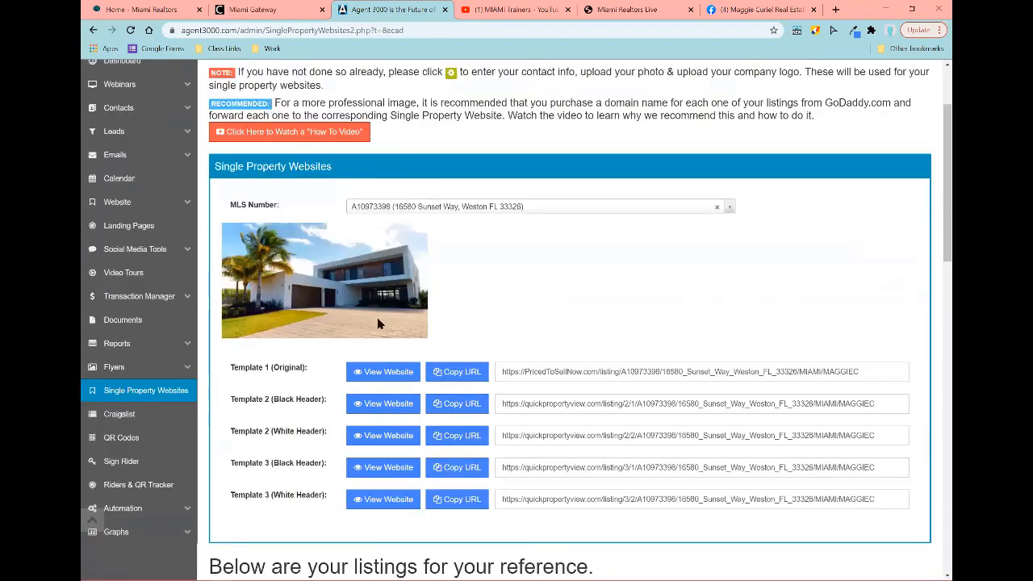
scroll(338, 320, "down", 1)
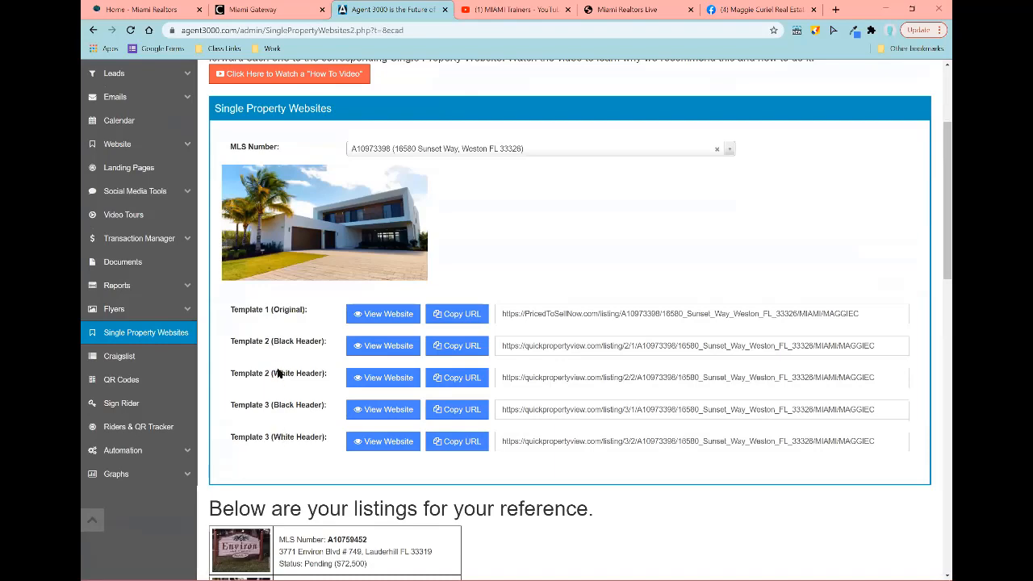
left_click(388, 318)
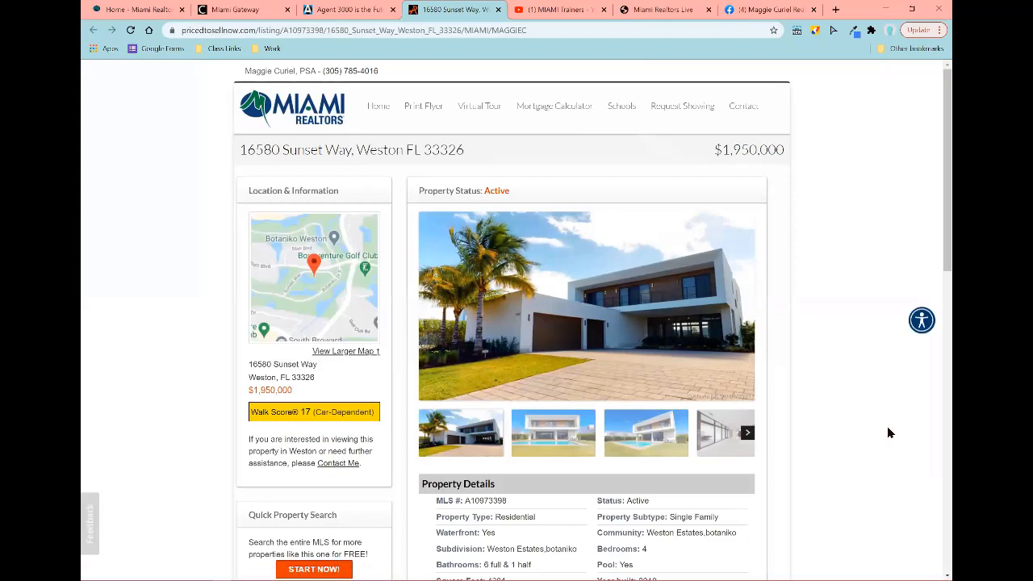
scroll(893, 431, "down", 1)
scroll(893, 432, "down", 5)
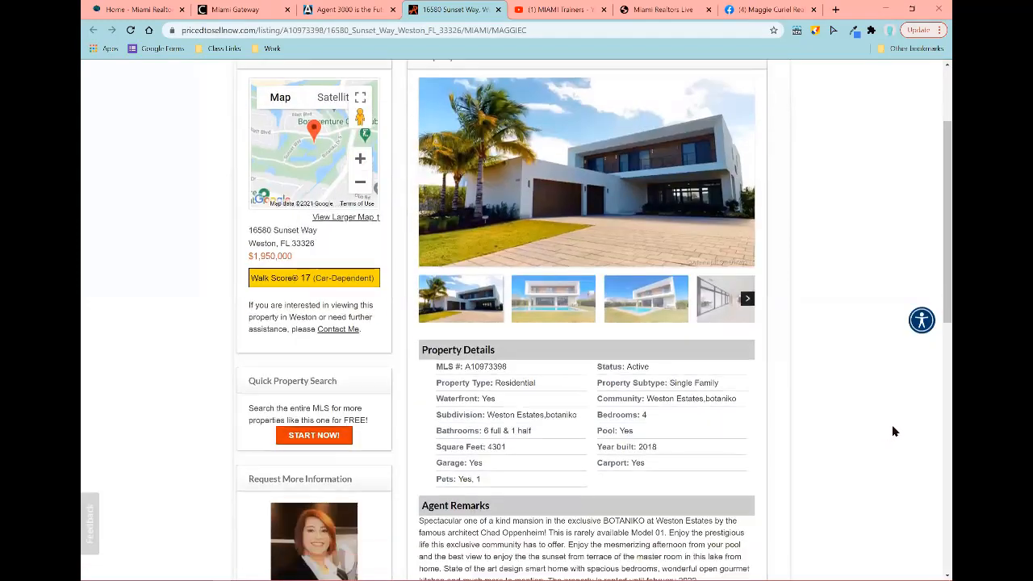
scroll(893, 432, "up", 6)
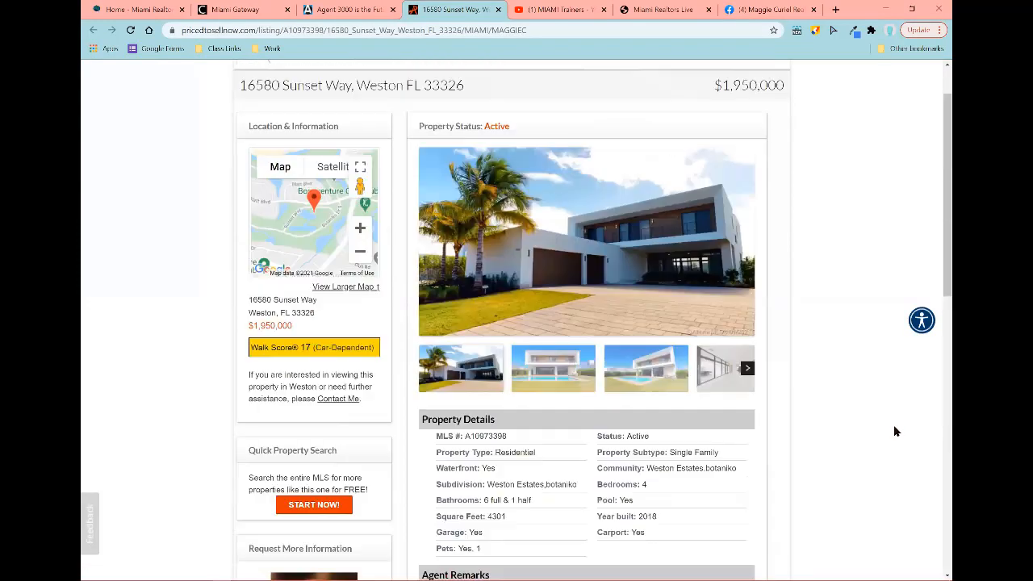
left_click(370, 7)
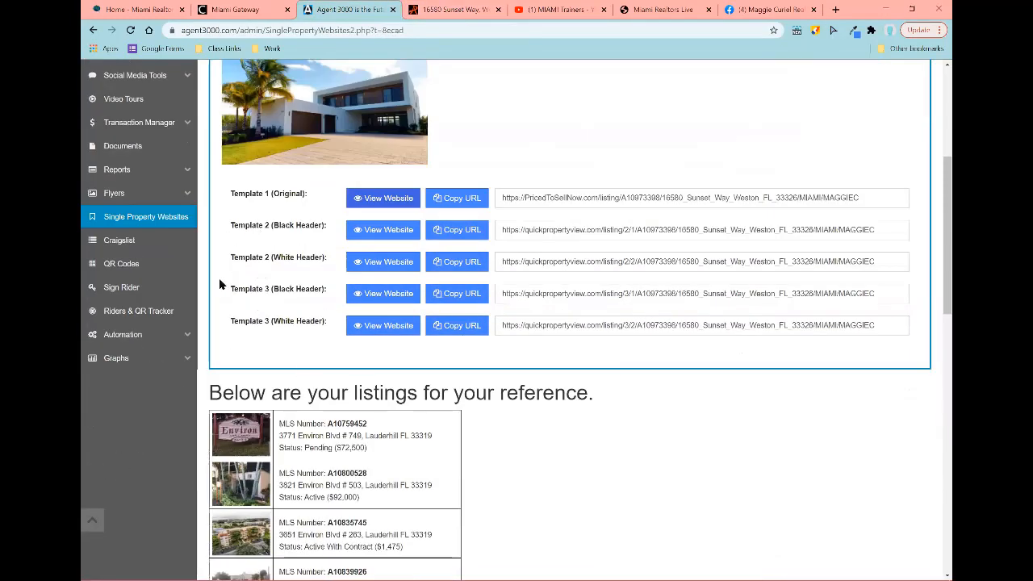
Step: Preview the Template 2 Black Header website, advancing its slideshow two photos and scrolling the page
left_click(393, 233)
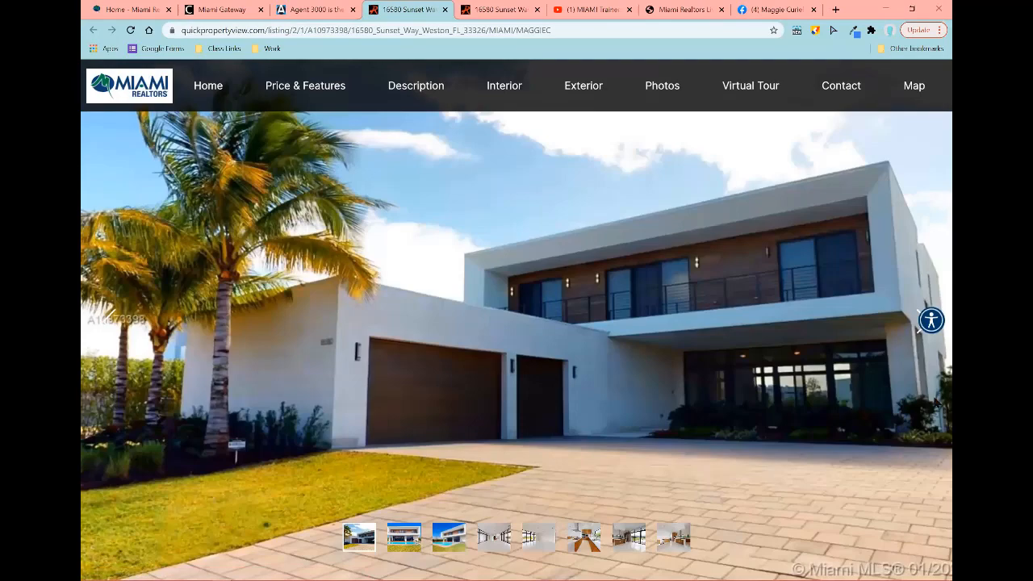
scroll(936, 397, "down", 2)
scroll(936, 396, "up", 2)
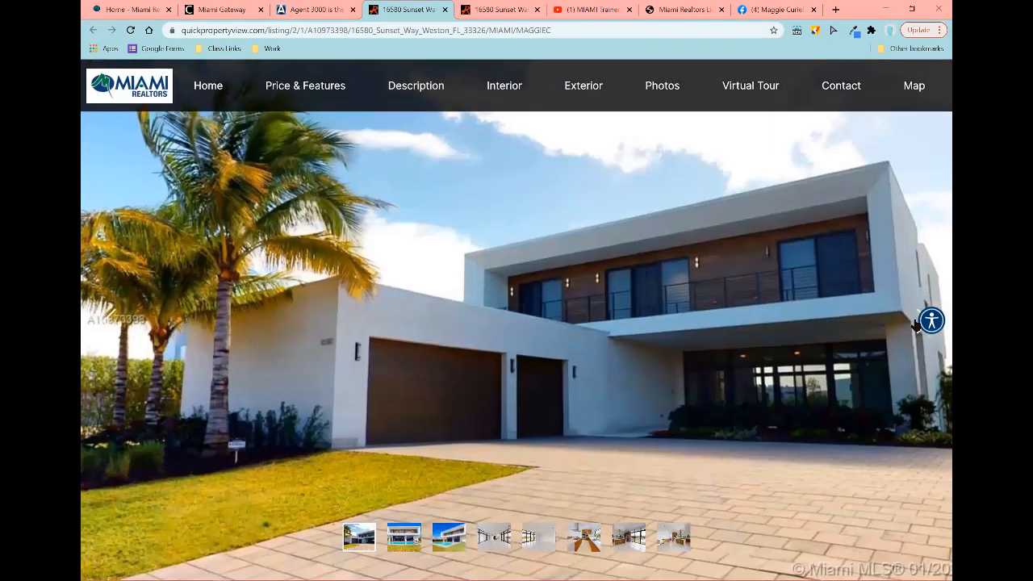
scroll(930, 320, "down", 1)
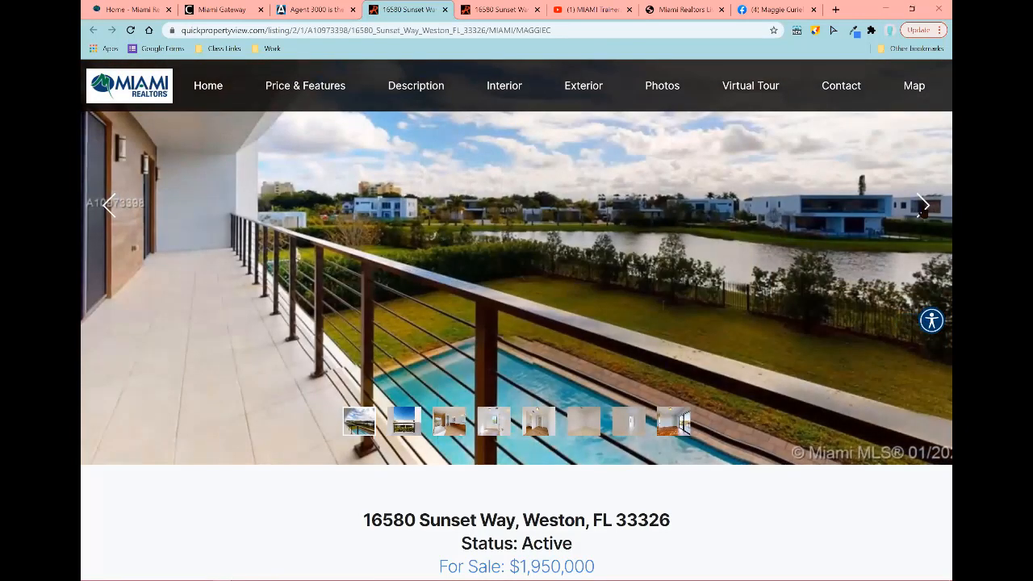
left_click(924, 213)
left_click(924, 213)
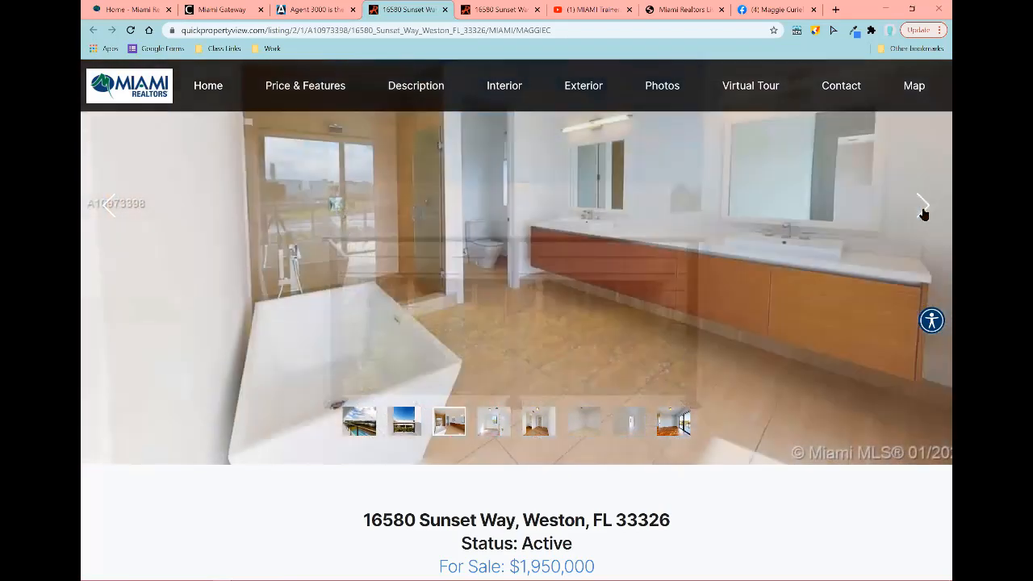
scroll(821, 298, "down", 6)
scroll(821, 301, "down", 15)
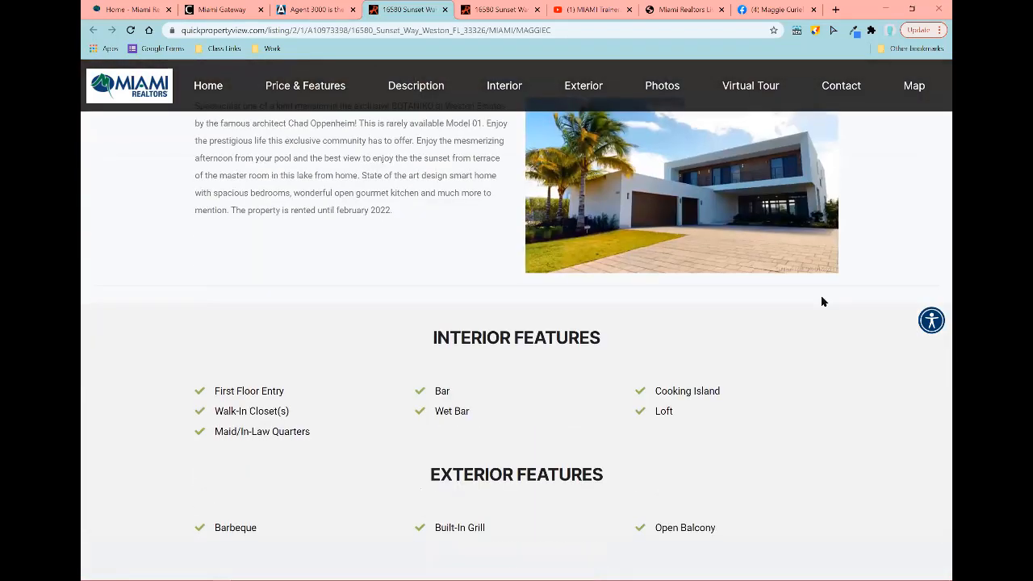
scroll(821, 301, "down", 15)
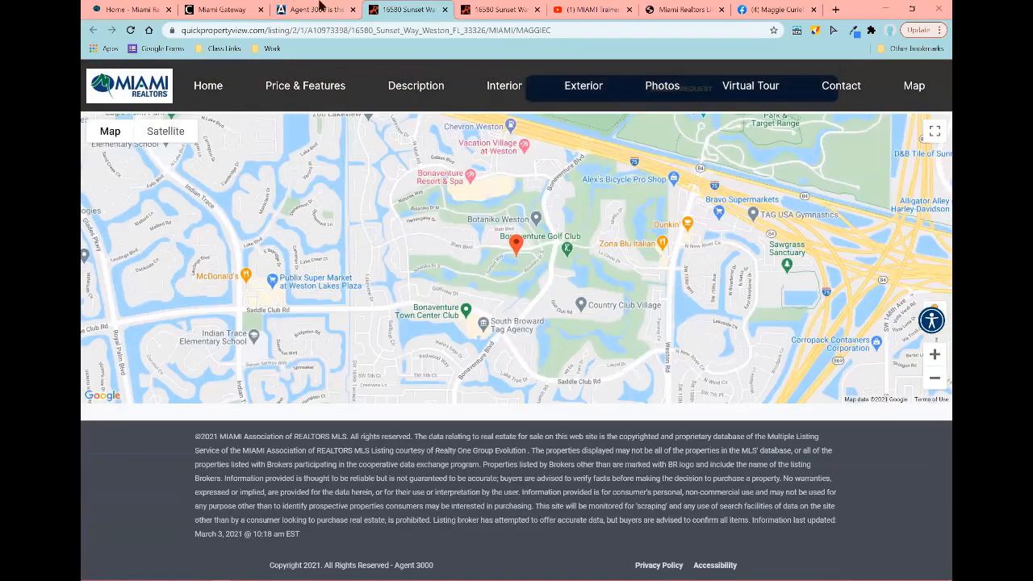
Step: Return to the templates and open the Template 2 White Header website
left_click(320, 6)
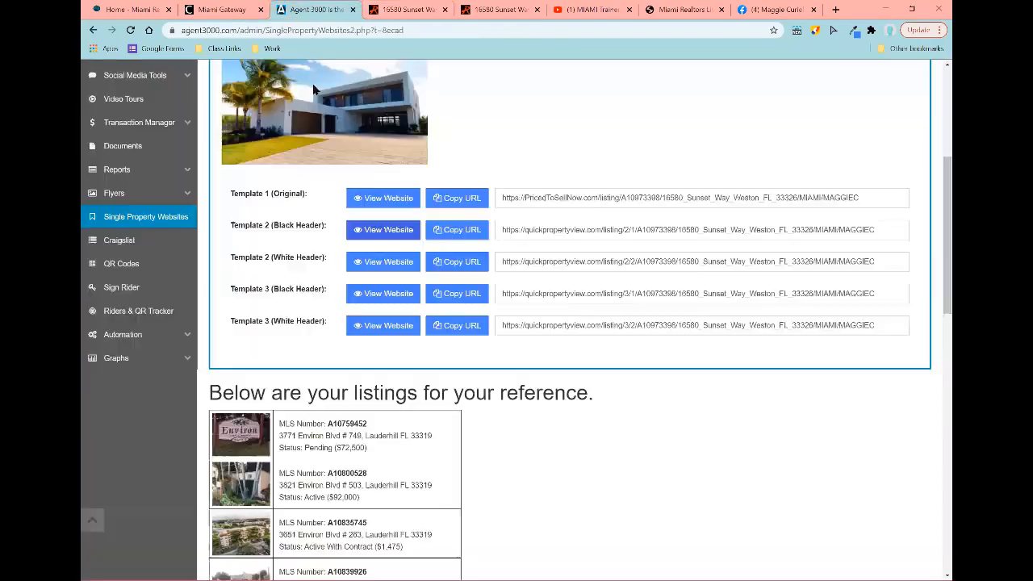
left_click(404, 267)
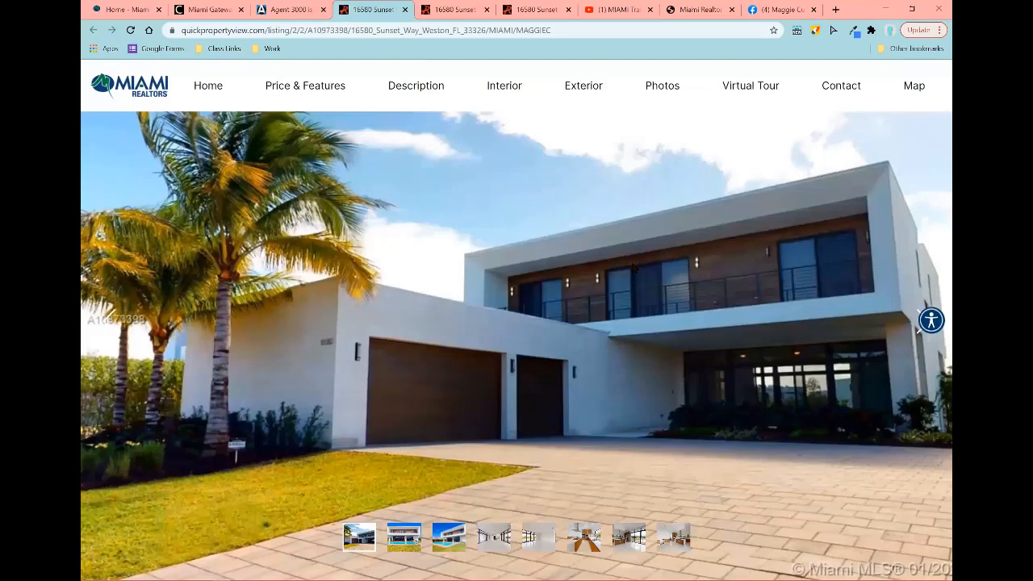
scroll(772, 380, "down", 7)
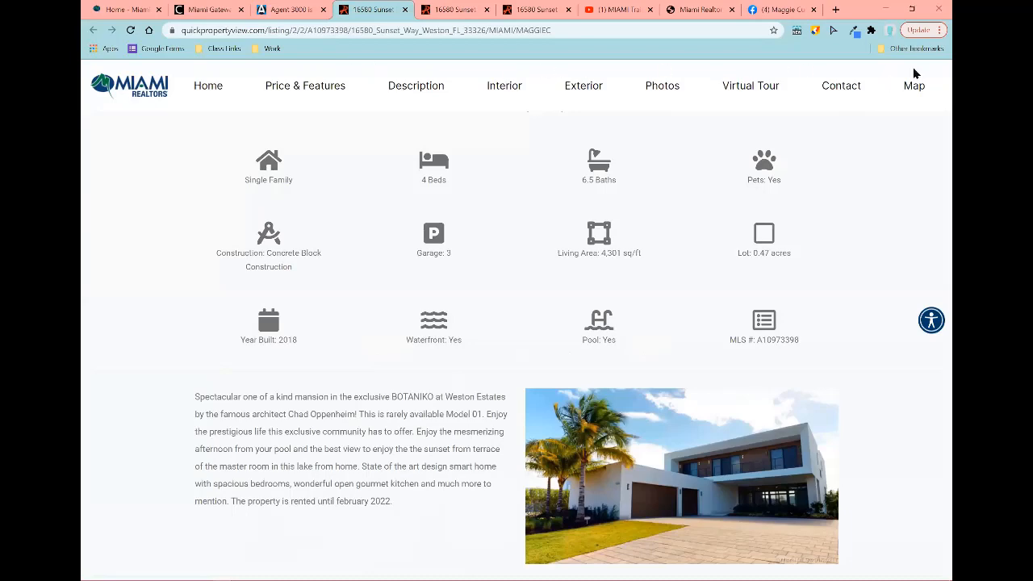
Step: Back on the templates page, preview the Template 3 Black Header website
left_click(282, 9)
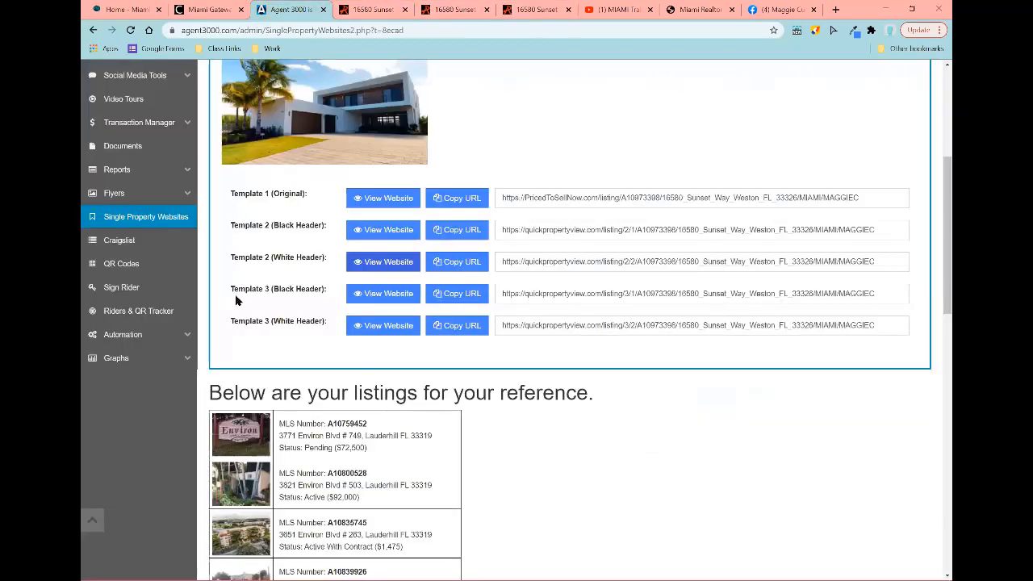
left_click(368, 298)
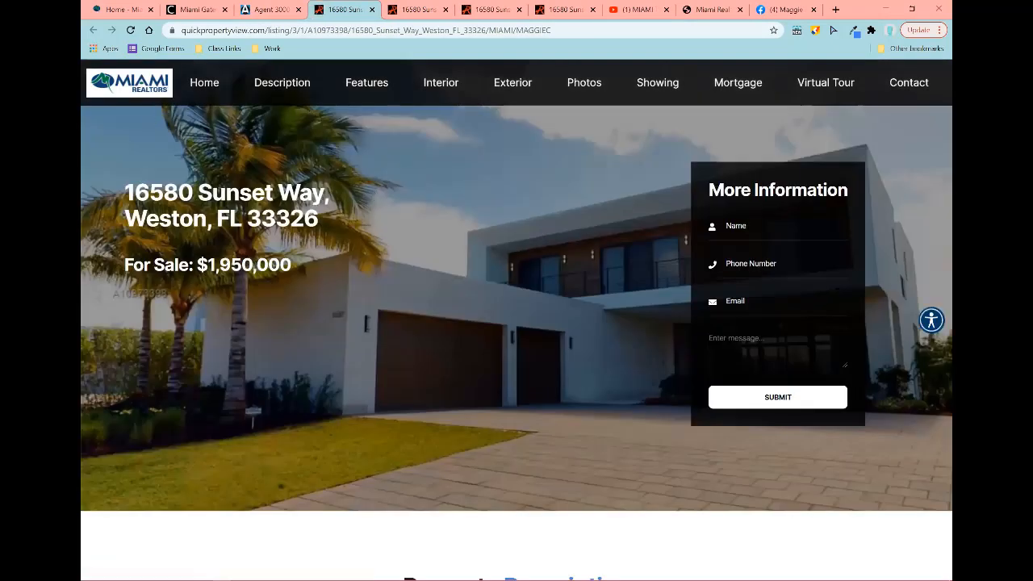
scroll(839, 298, "down", 10)
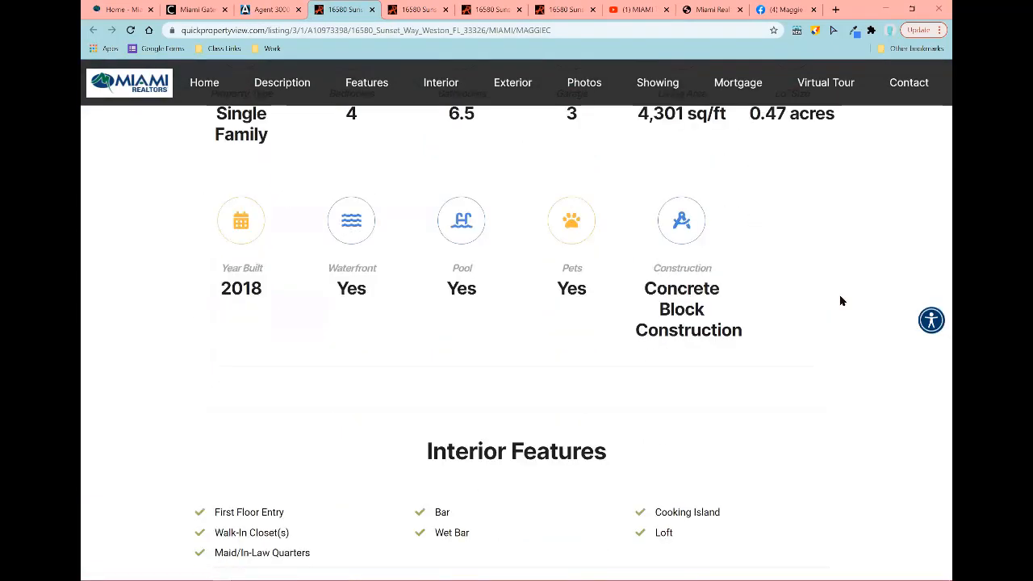
scroll(840, 300, "down", 12)
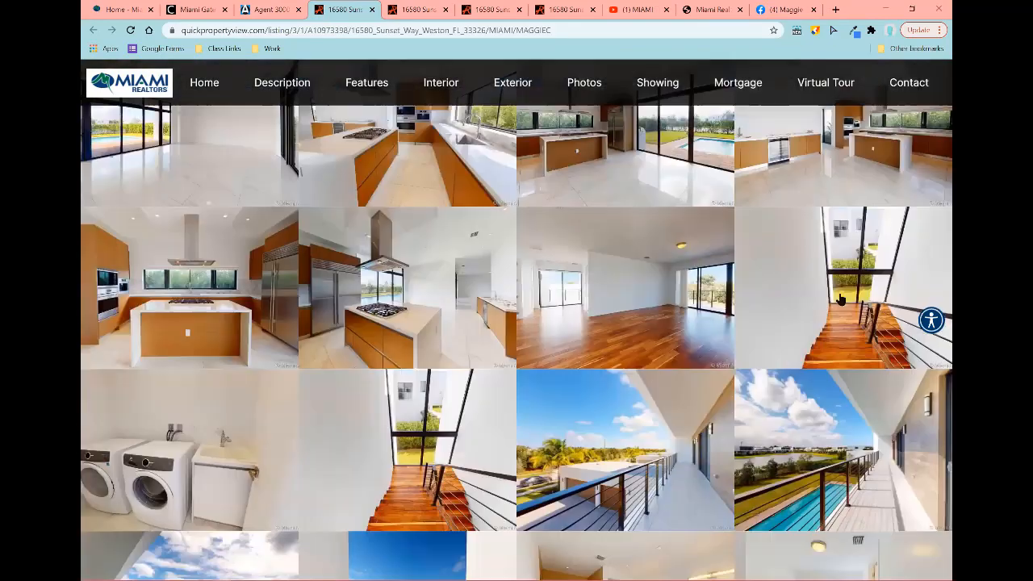
scroll(839, 299, "down", 10)
Step: Preview the Template 3 White Header website, then return to the Agent 3000 template list
left_click(267, 9)
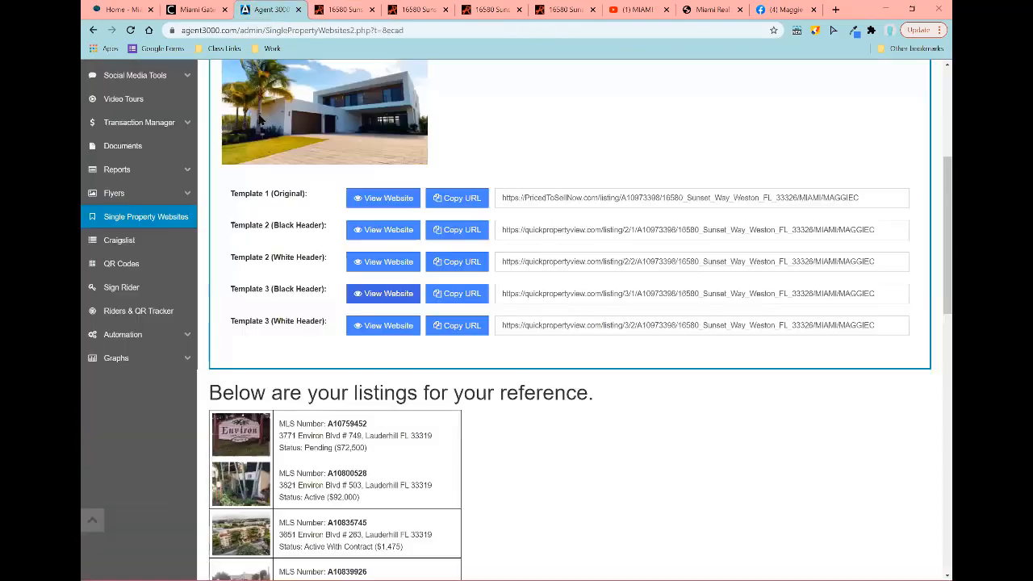
left_click(376, 327)
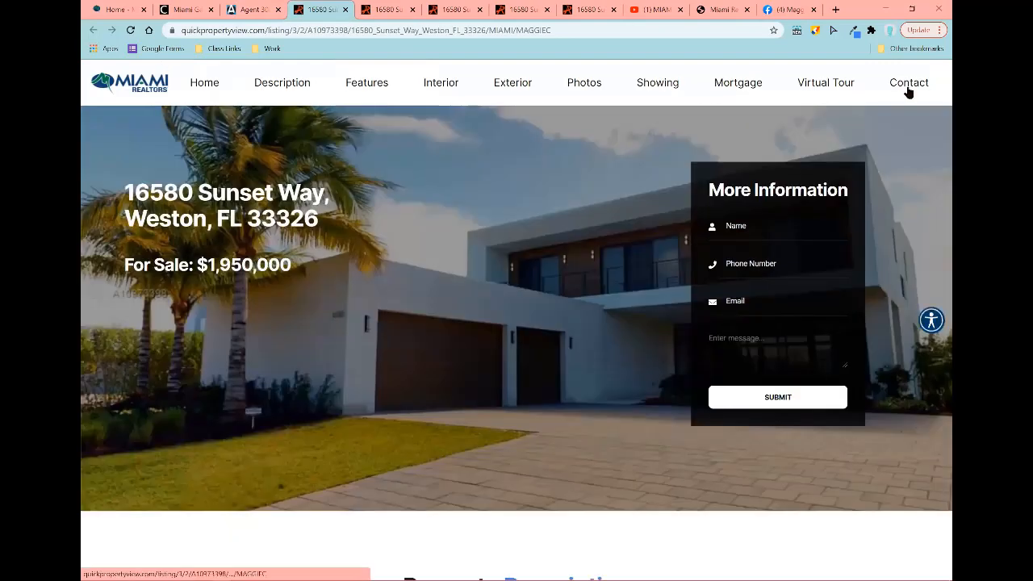
scroll(658, 180, "down", 12)
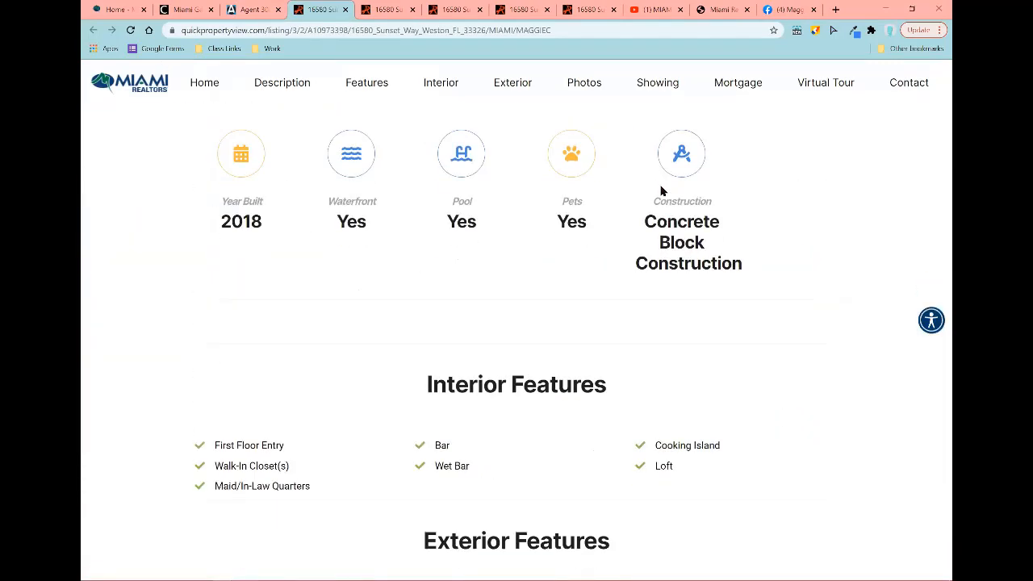
scroll(660, 191, "down", 20)
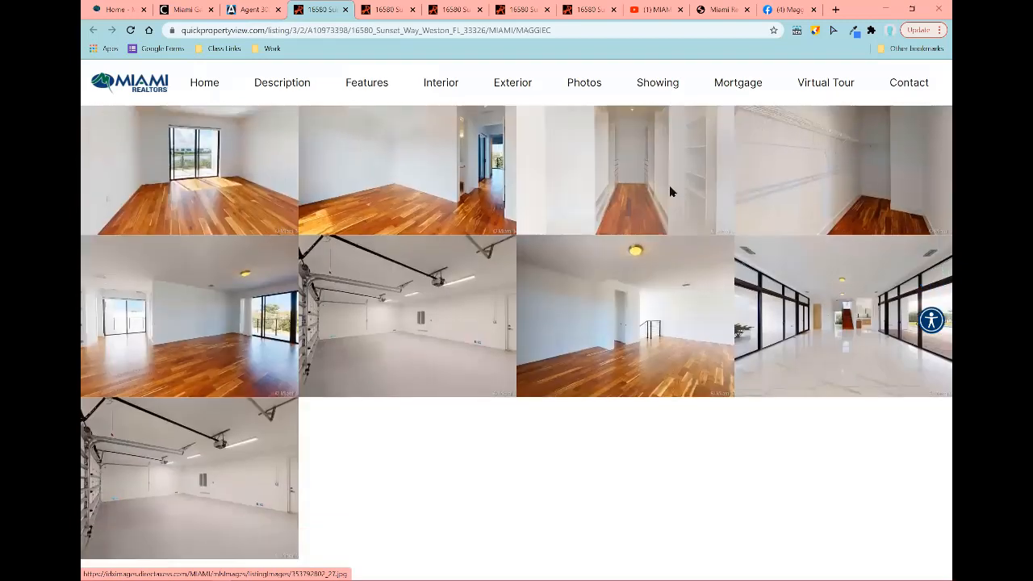
scroll(669, 191, "down", 10)
left_click(254, 9)
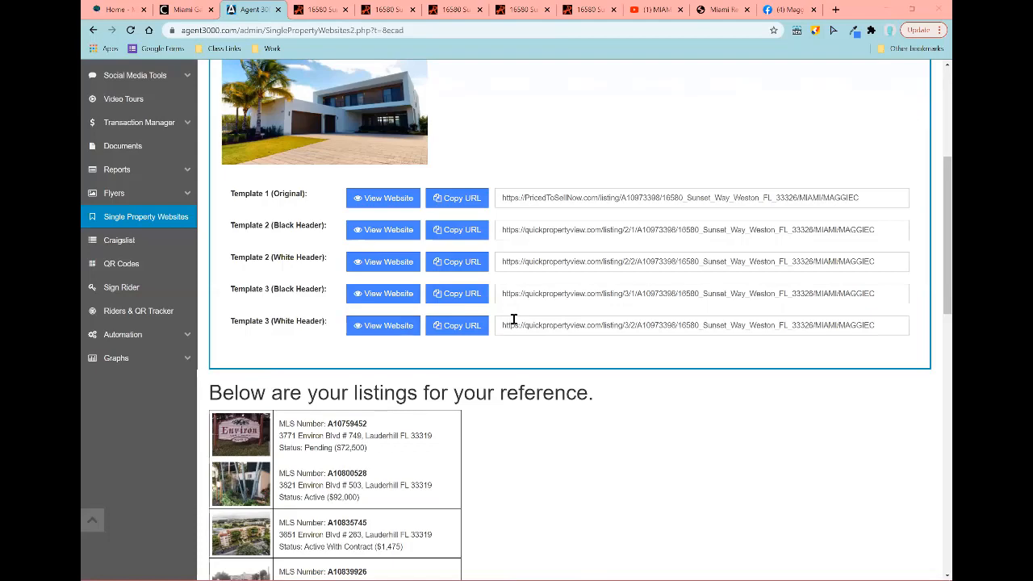
scroll(121, 144, "down", 2)
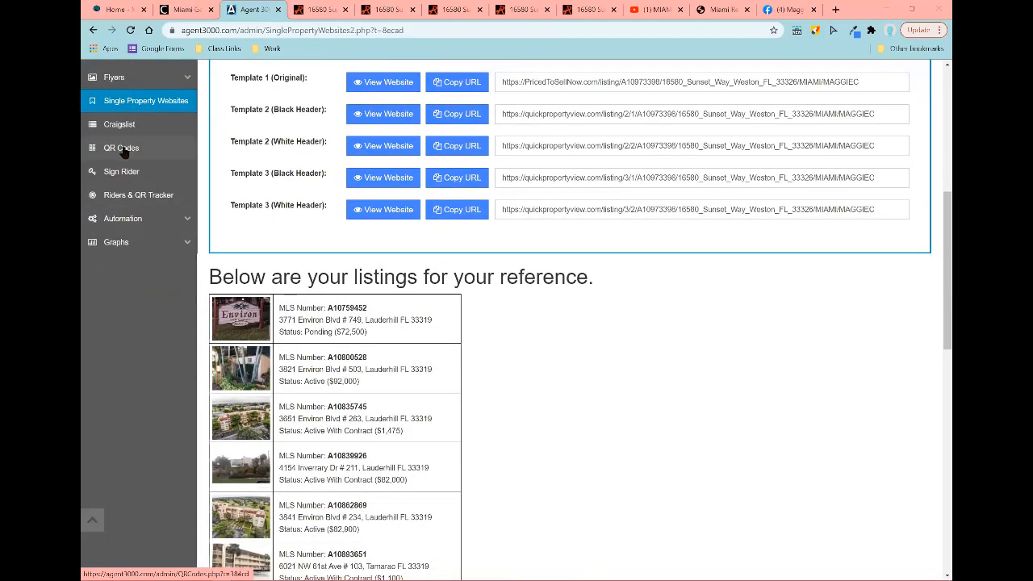
left_click(121, 150)
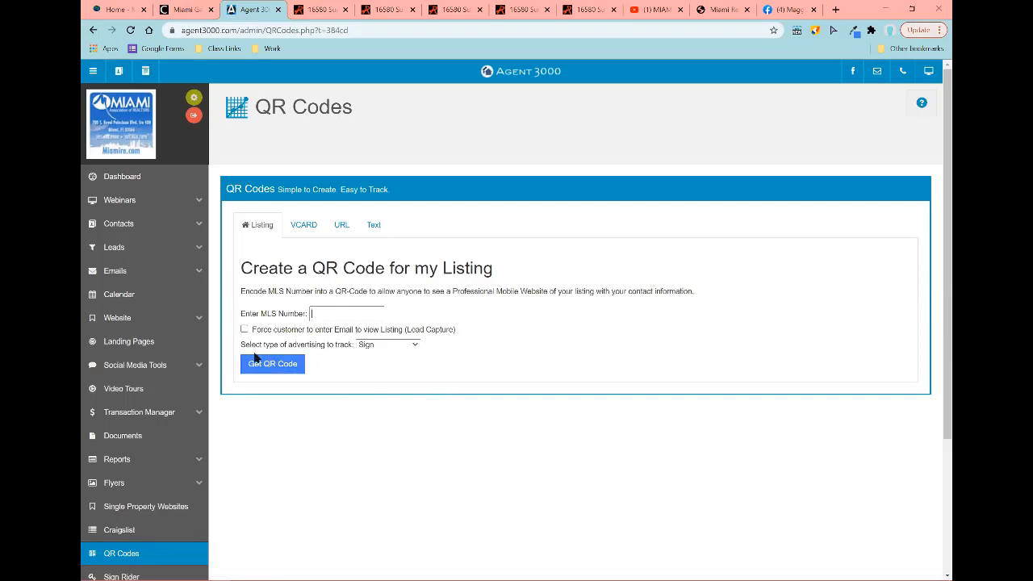
left_click(410, 346)
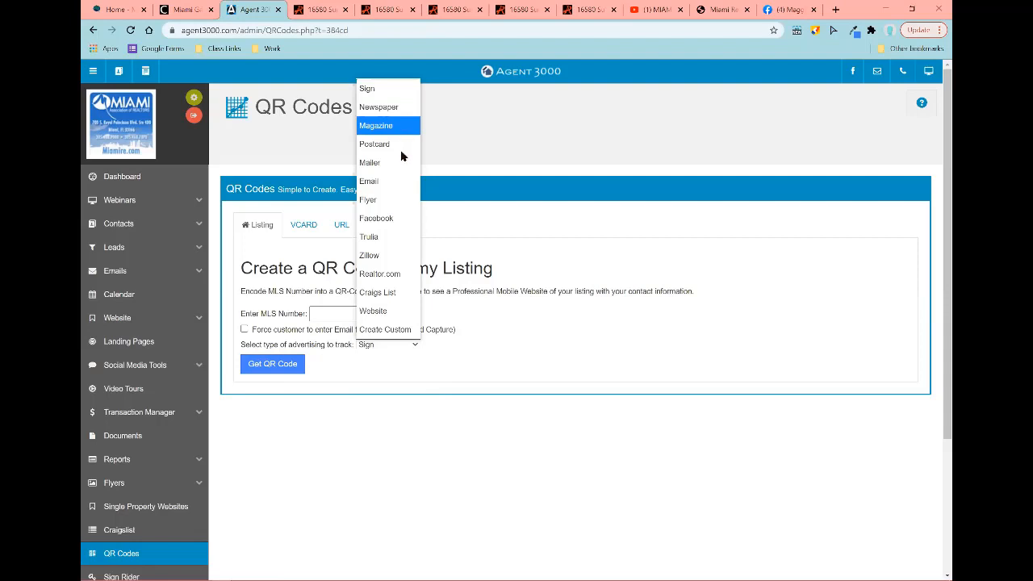
left_click(724, 373)
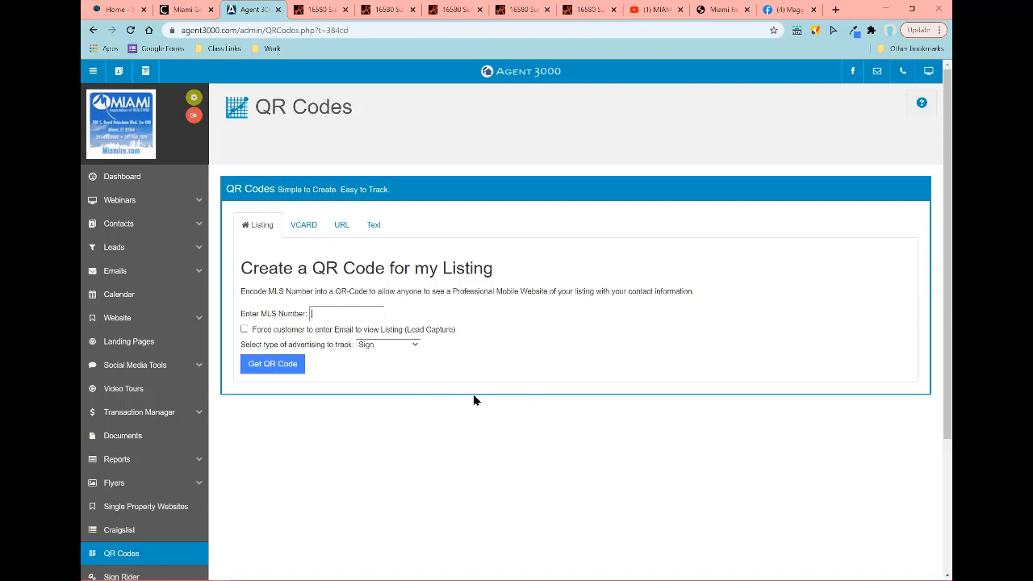
Step: On the VCARD form, enter the agent's first name, last name and phone number
left_click(306, 225)
scroll(727, 282, "down", 2)
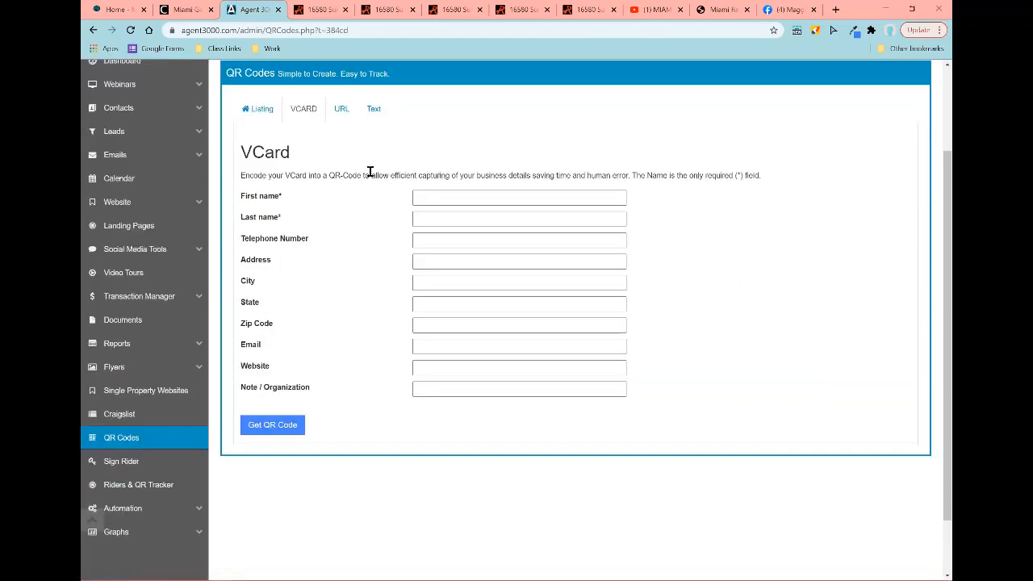
left_click(459, 196)
key("Tab")
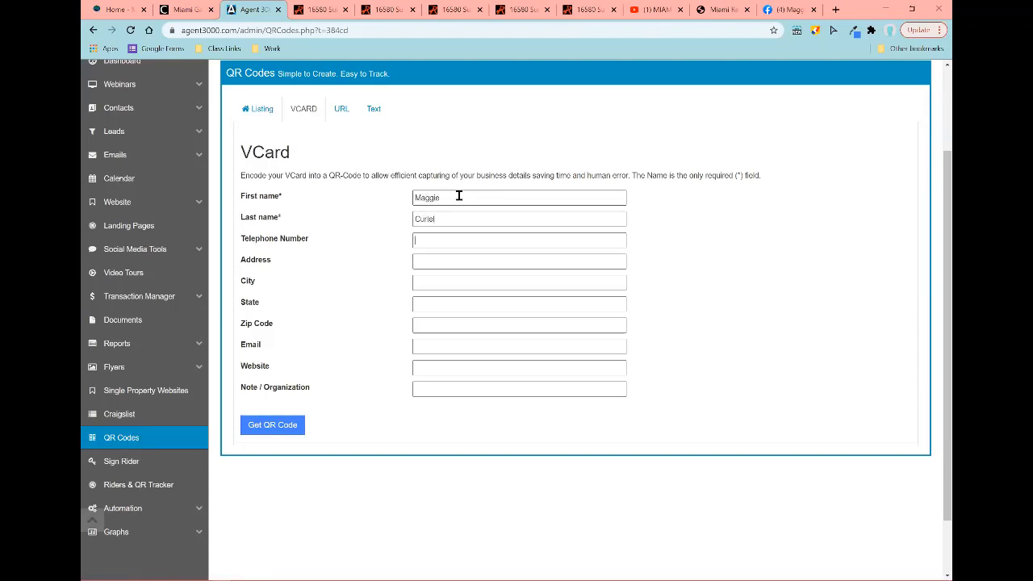
Step: Add the agent's e-mail and organization Miami Association of Realtors, then generate the QR code
left_click(451, 351)
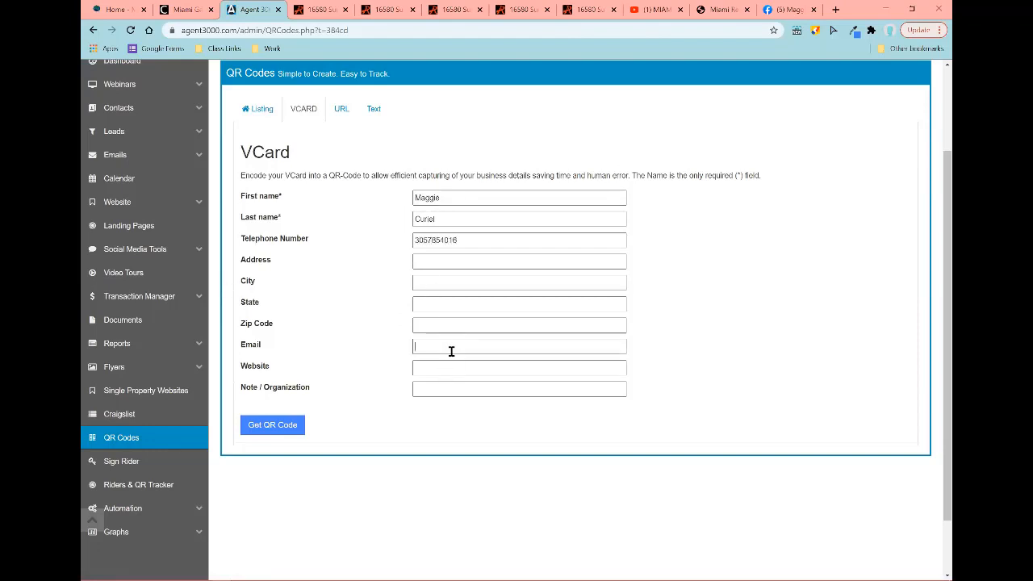
left_click(439, 384)
type("Miami Association of Realtors")
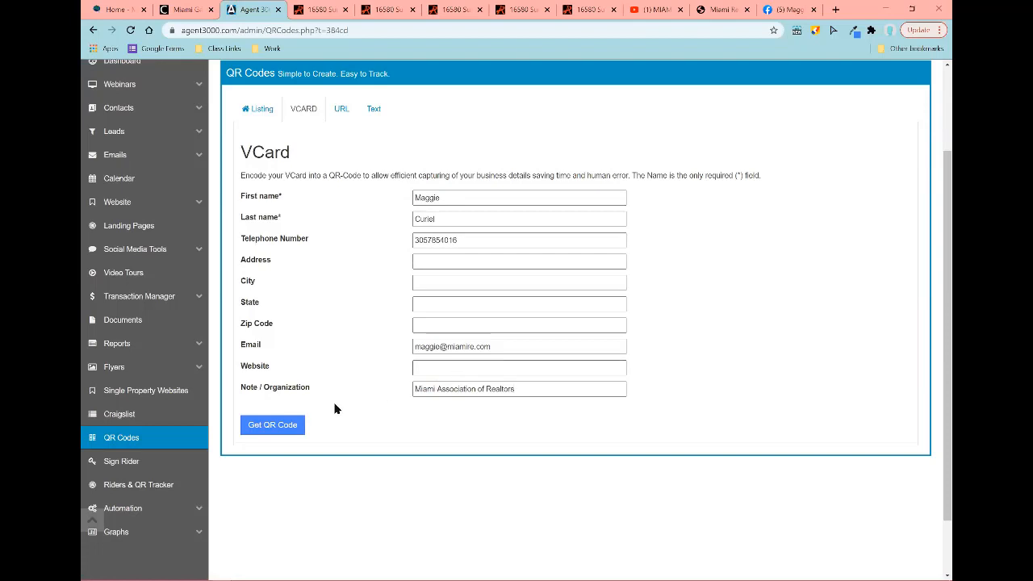
left_click(270, 432)
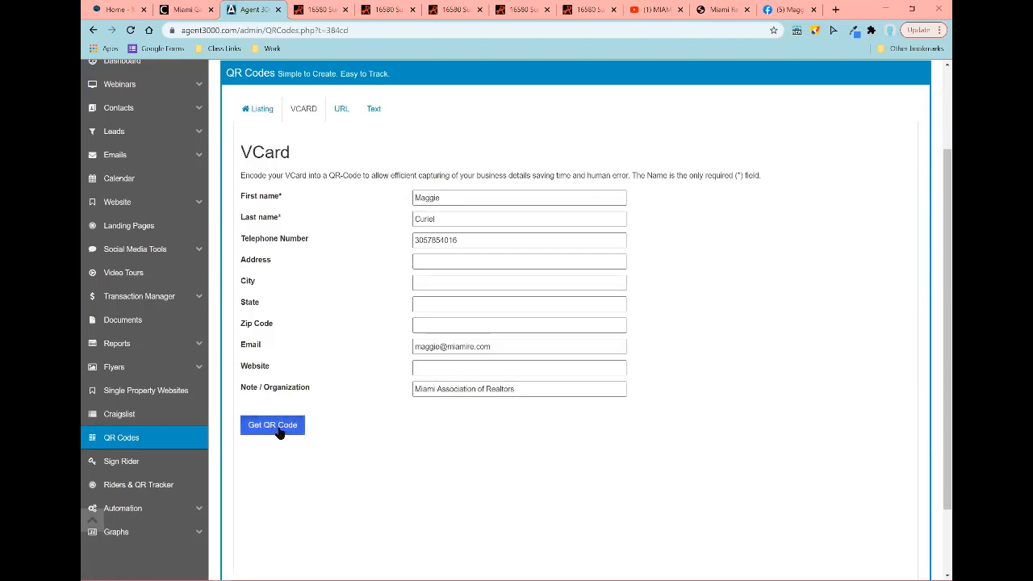
Step: Save the generated vCard QR code image to the computer with Save image as
scroll(667, 366, "down", 2)
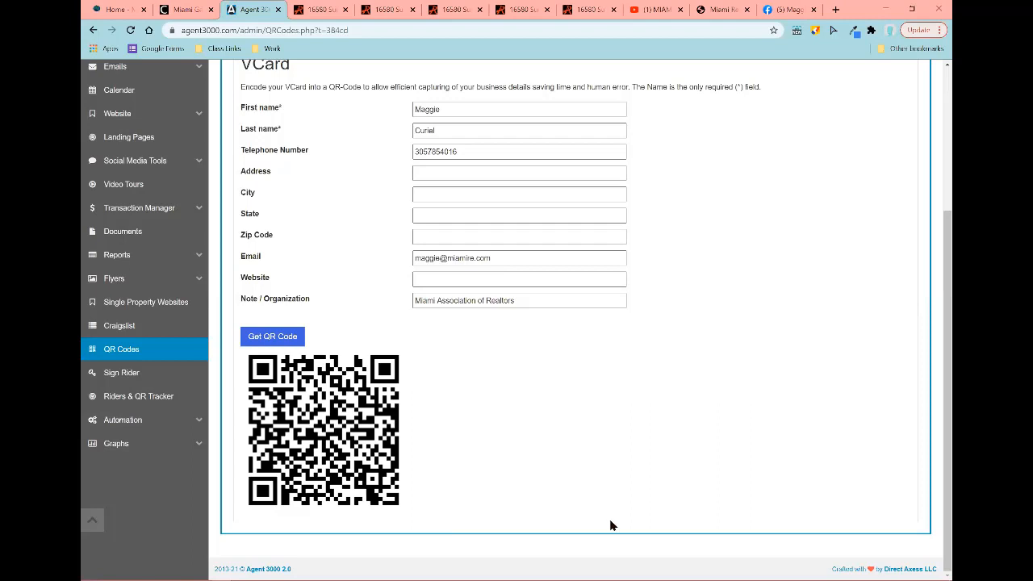
right_click(242, 454)
right_click(752, 468)
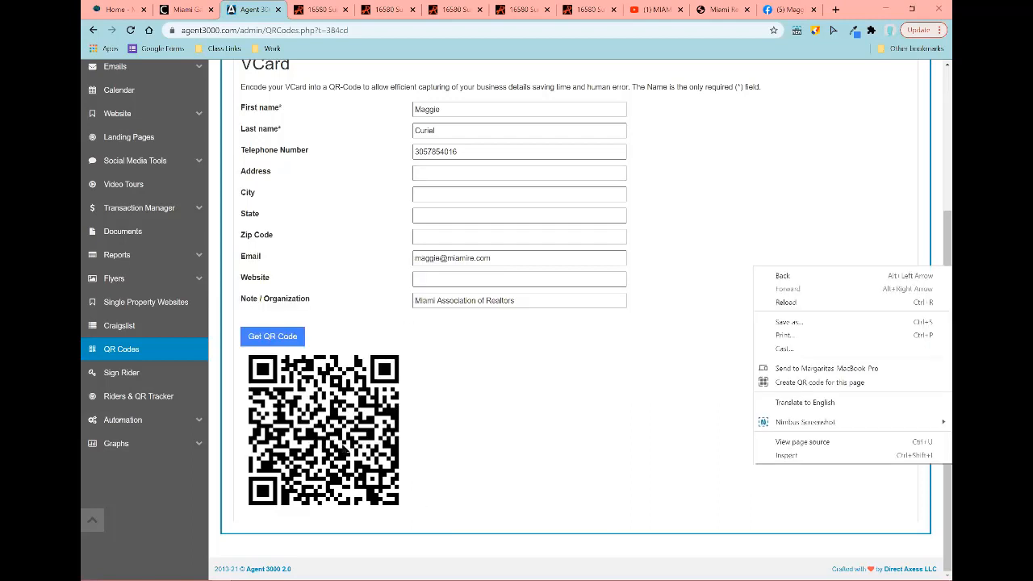
right_click(343, 445)
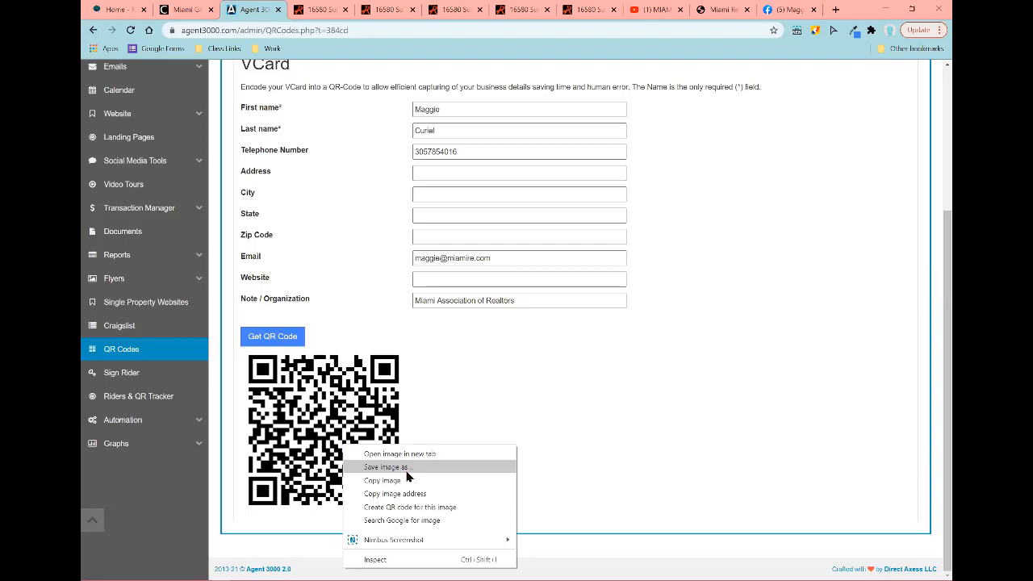
left_click(578, 389)
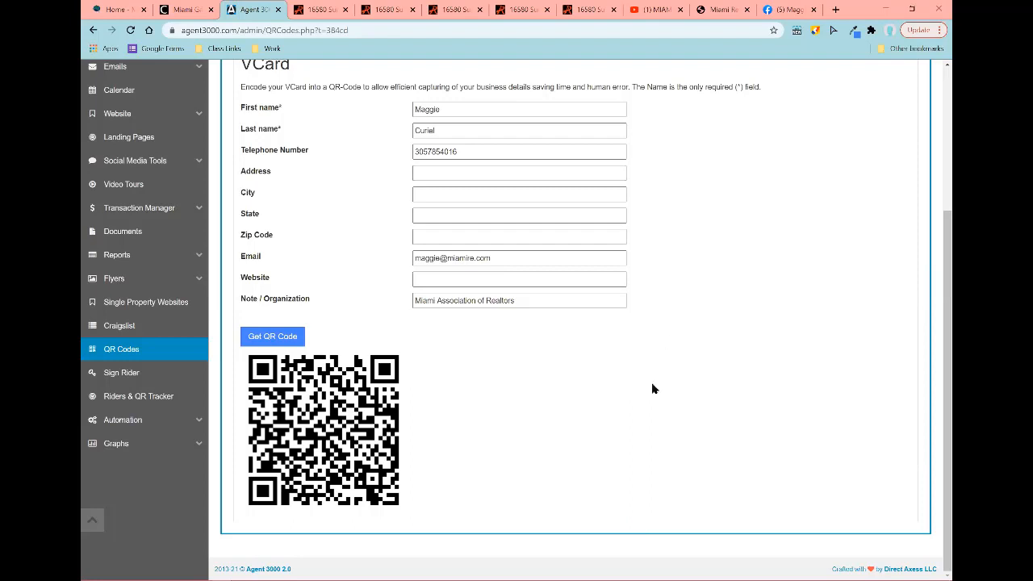
scroll(533, 364, "up", 3)
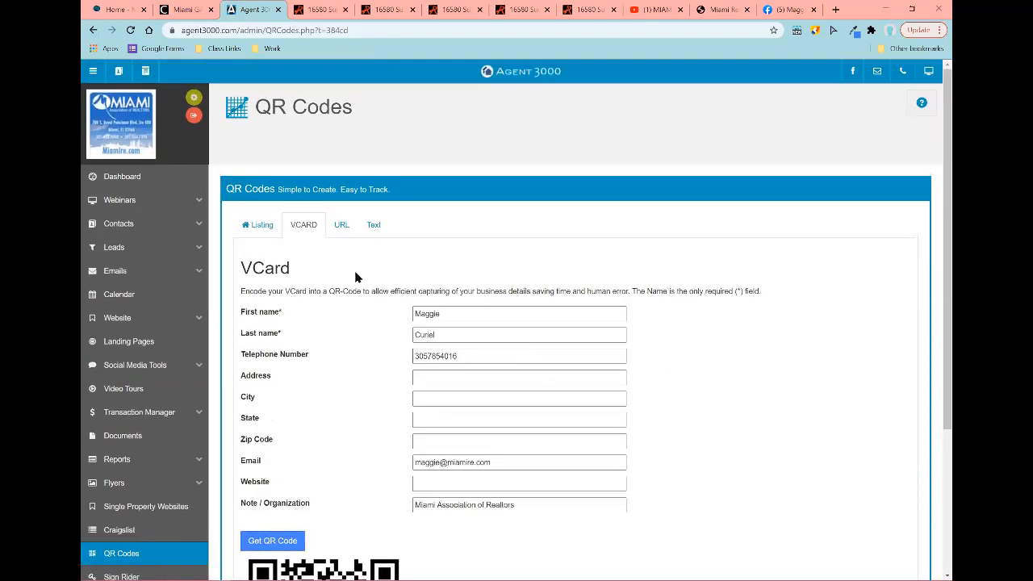
Step: Switch to the URL QR code form, then load the agent's ListingSpy website in the listing tab
left_click(340, 228)
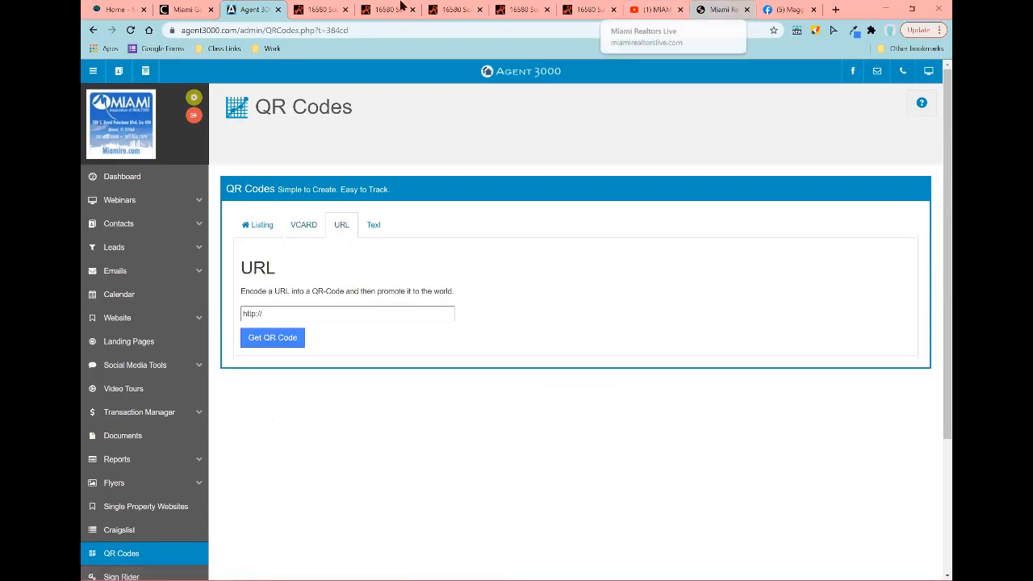
left_click(316, 9)
left_click(319, 33)
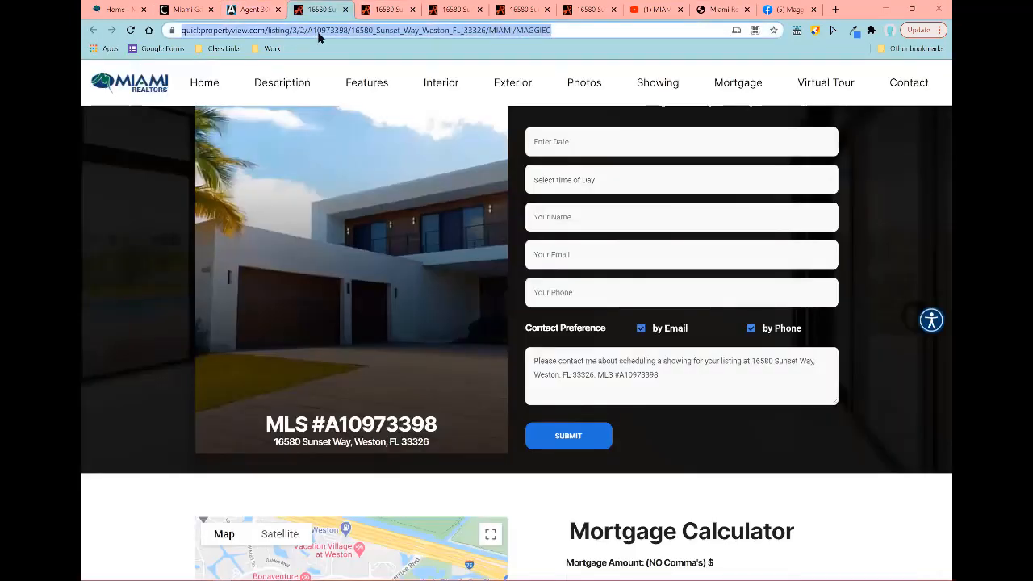
key("Return")
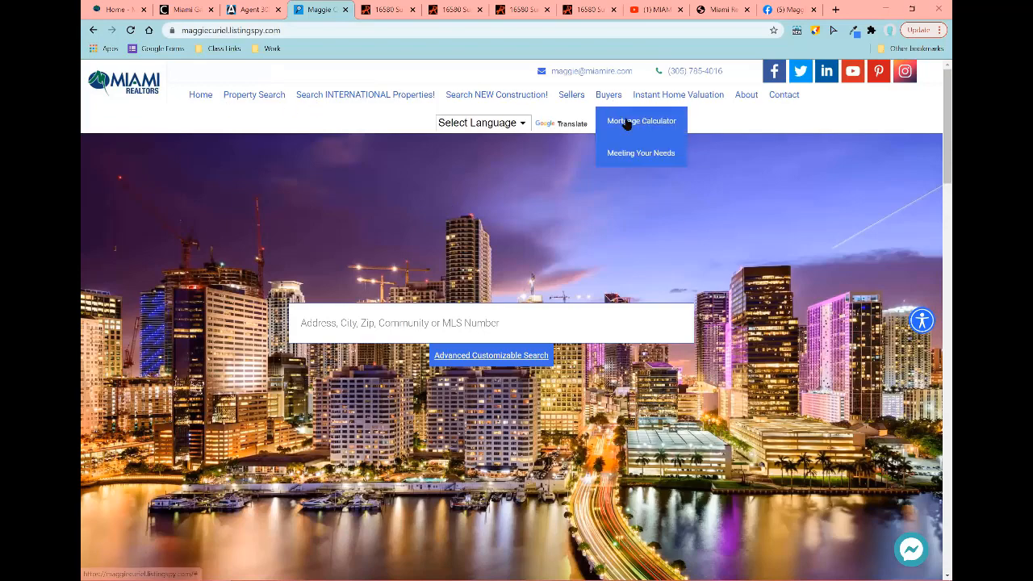
Step: Scroll through the agent's ListingSpy website to review its content
scroll(675, 261, "down", 1)
scroll(676, 261, "up", 1)
scroll(763, 195, "down", 10)
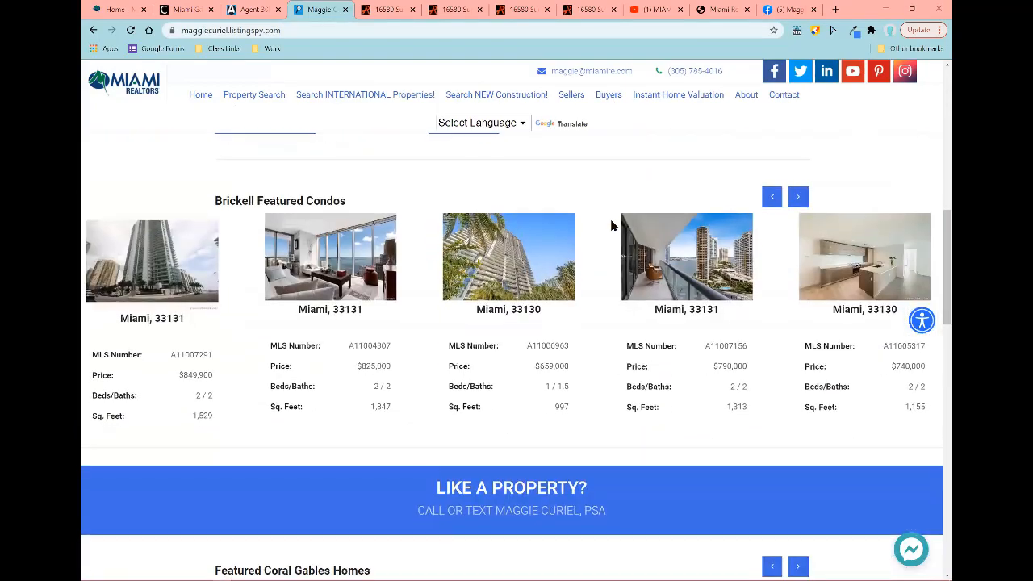
scroll(626, 266, "up", 10)
left_click(424, 262)
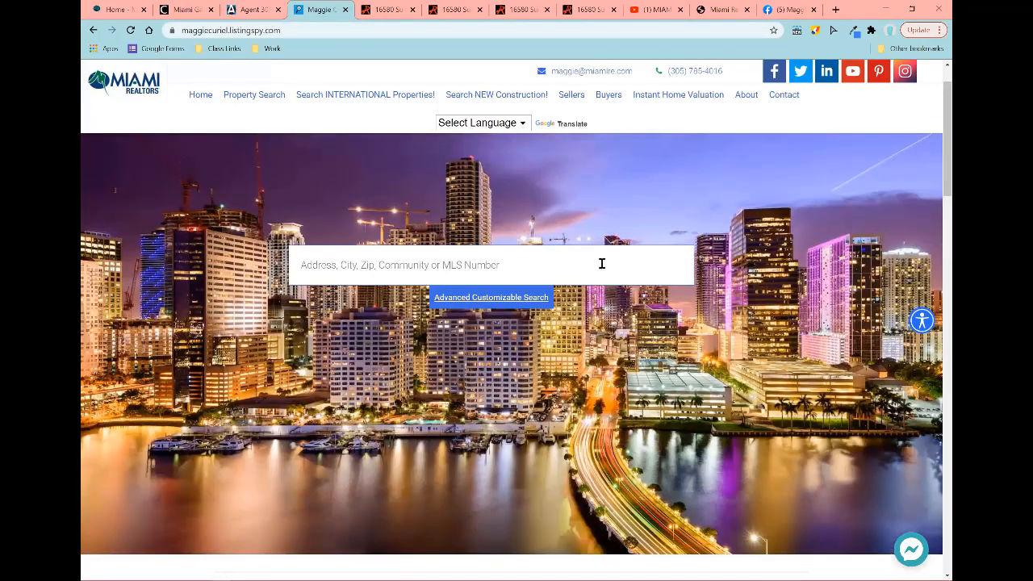
scroll(602, 263, "down", 8)
scroll(602, 263, "up", 8)
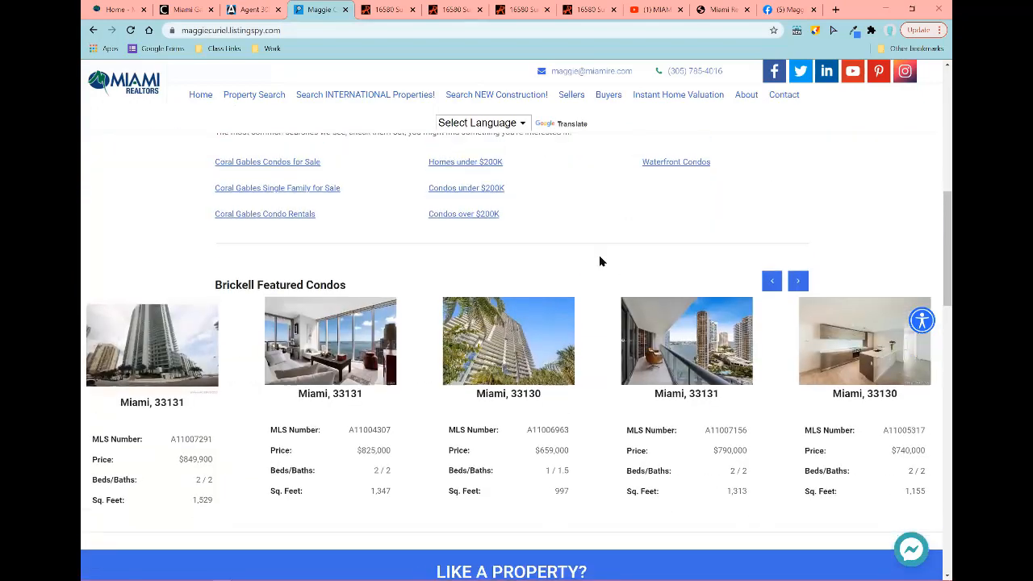
scroll(515, 217, "down", 8)
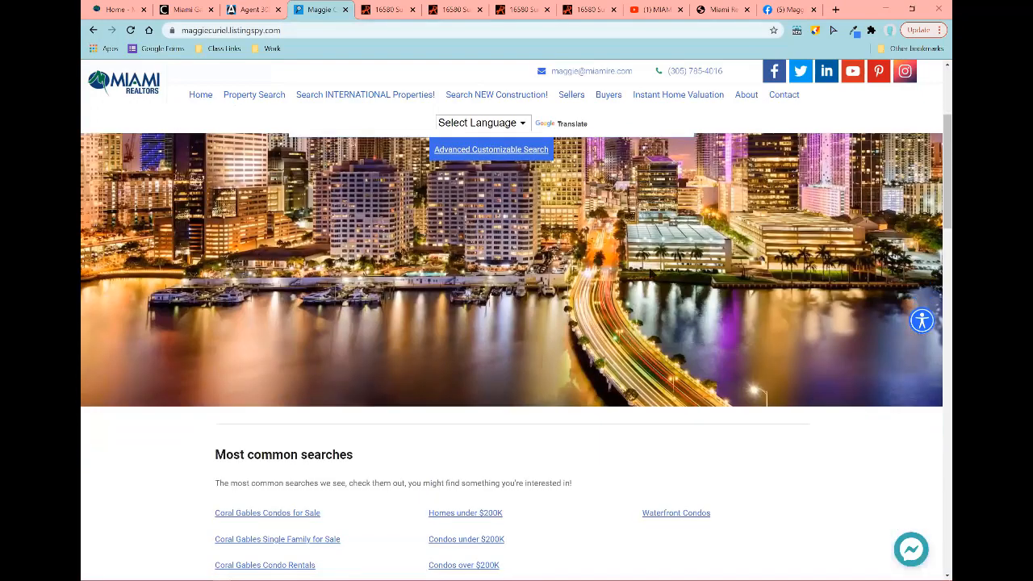
scroll(874, 242, "down", 4)
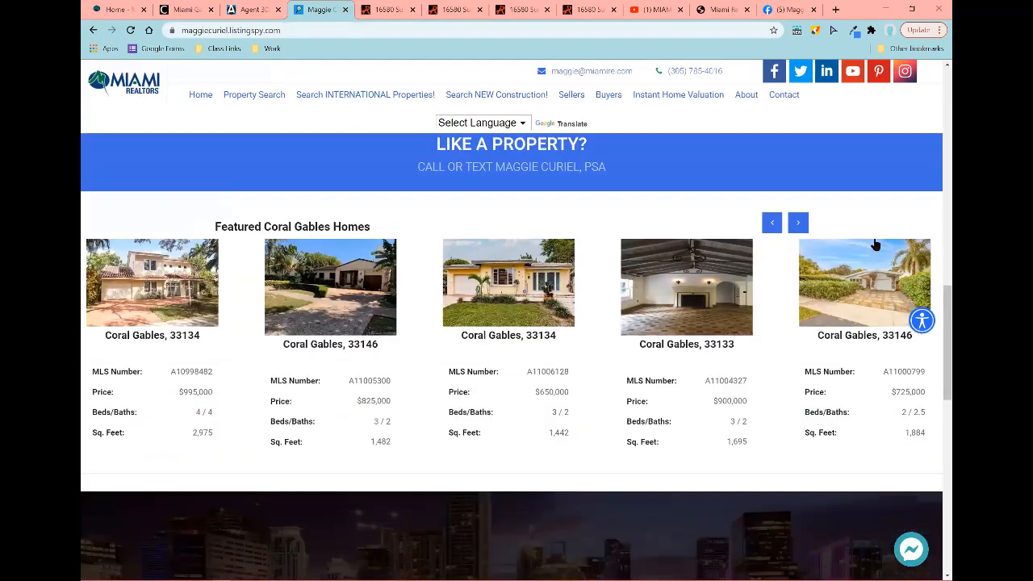
scroll(874, 242, "down", 4)
scroll(882, 293, "down", 5)
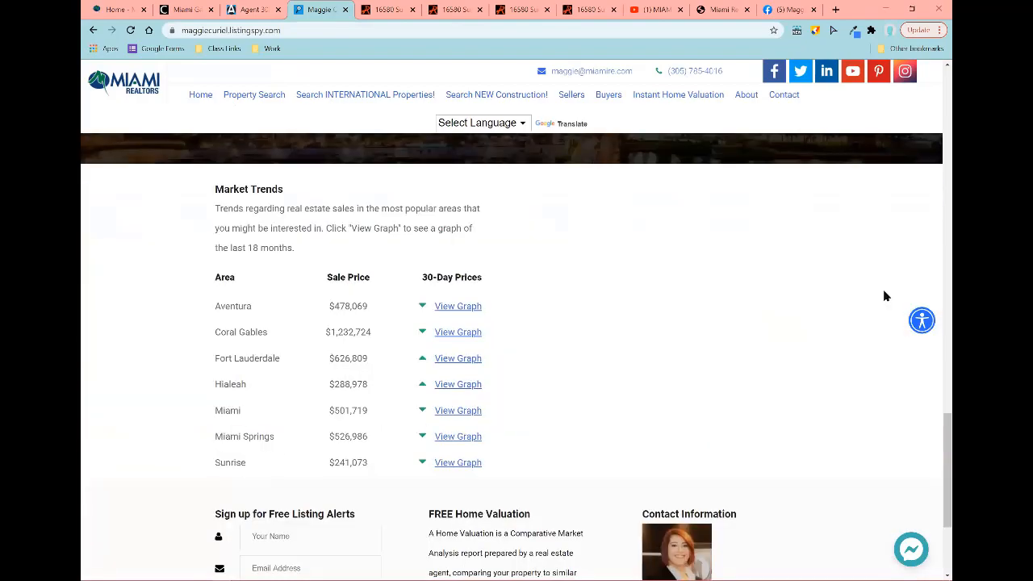
scroll(882, 293, "up", 4)
scroll(885, 273, "up", 15)
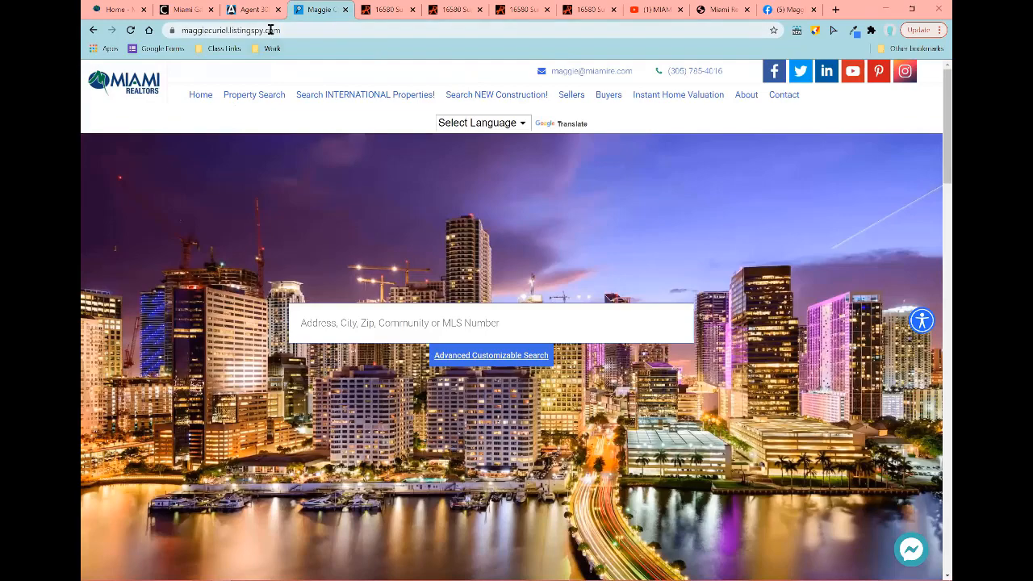
Step: Copy the ListingSpy website address and return to the Agent 3000 QR Codes page
left_click(269, 29)
right_click(271, 31)
left_click(330, 113)
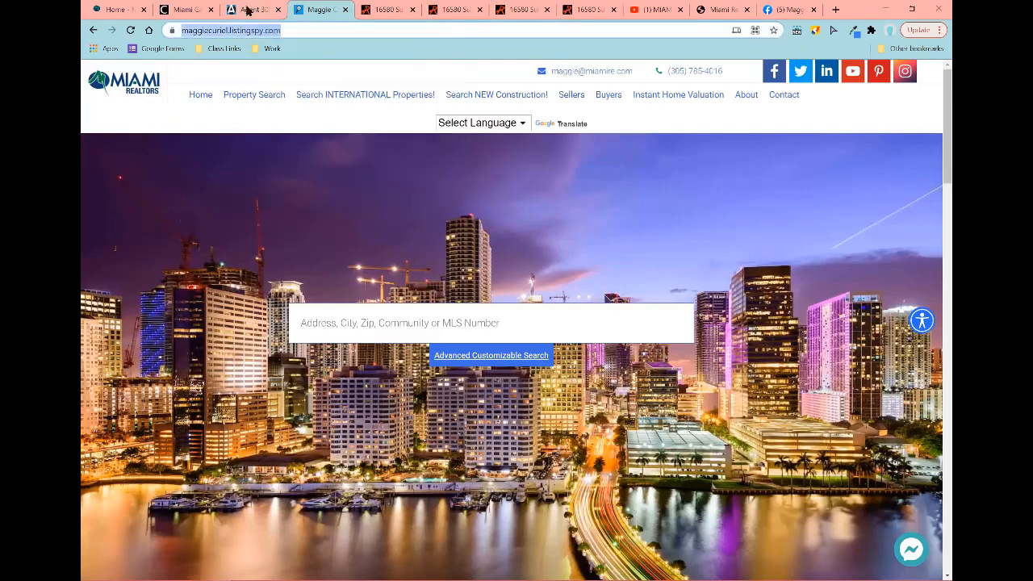
left_click(173, 16)
left_click(271, 11)
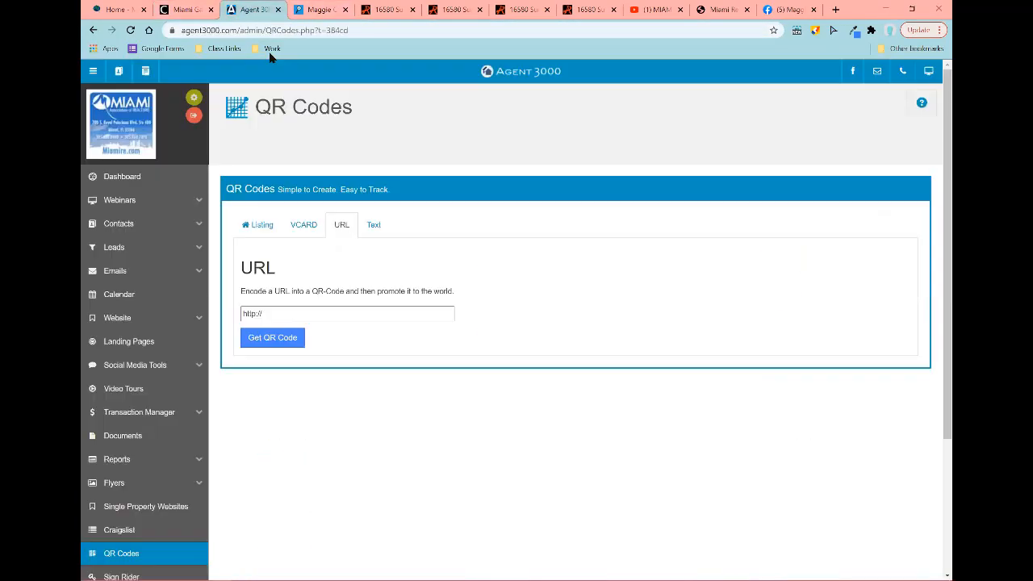
left_click(335, 311)
triple_click(335, 309)
key("ctrl+v")
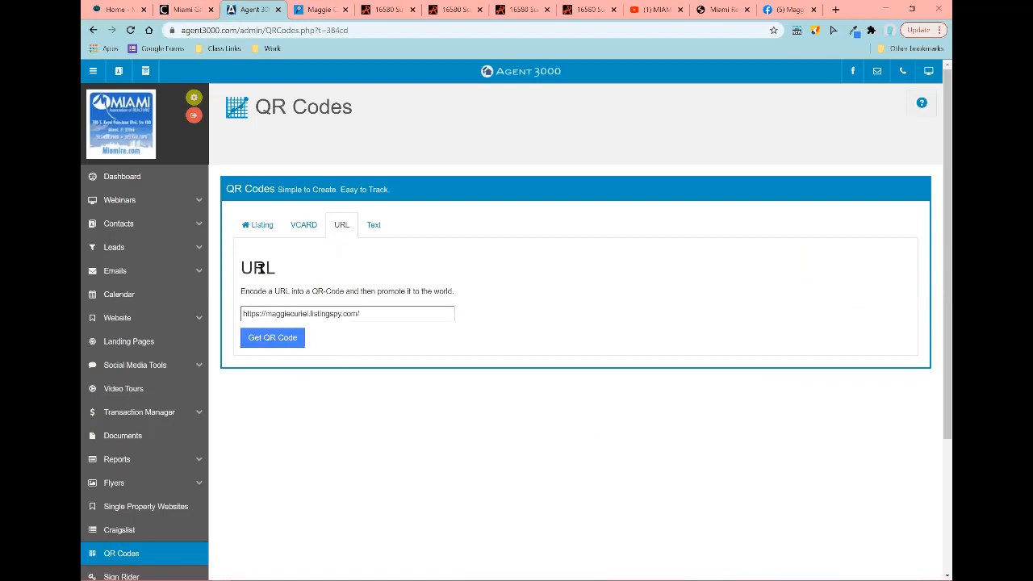
left_click(277, 338)
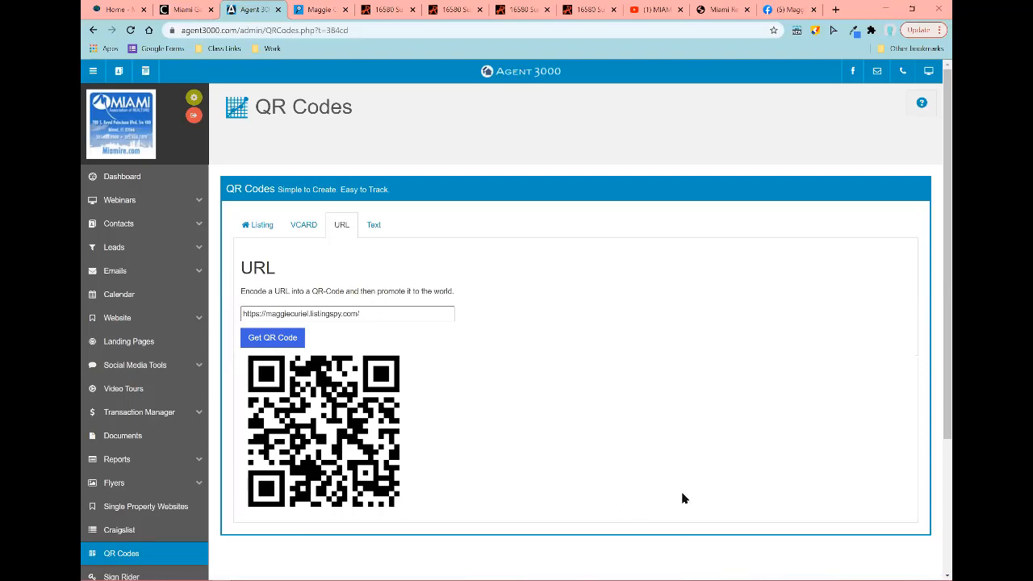
scroll(426, 294, "down", 2)
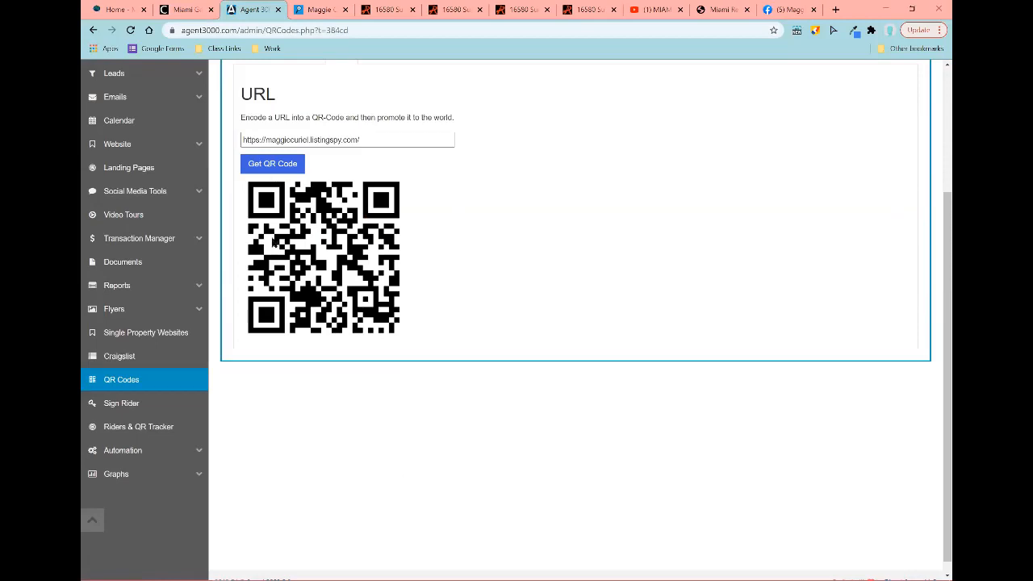